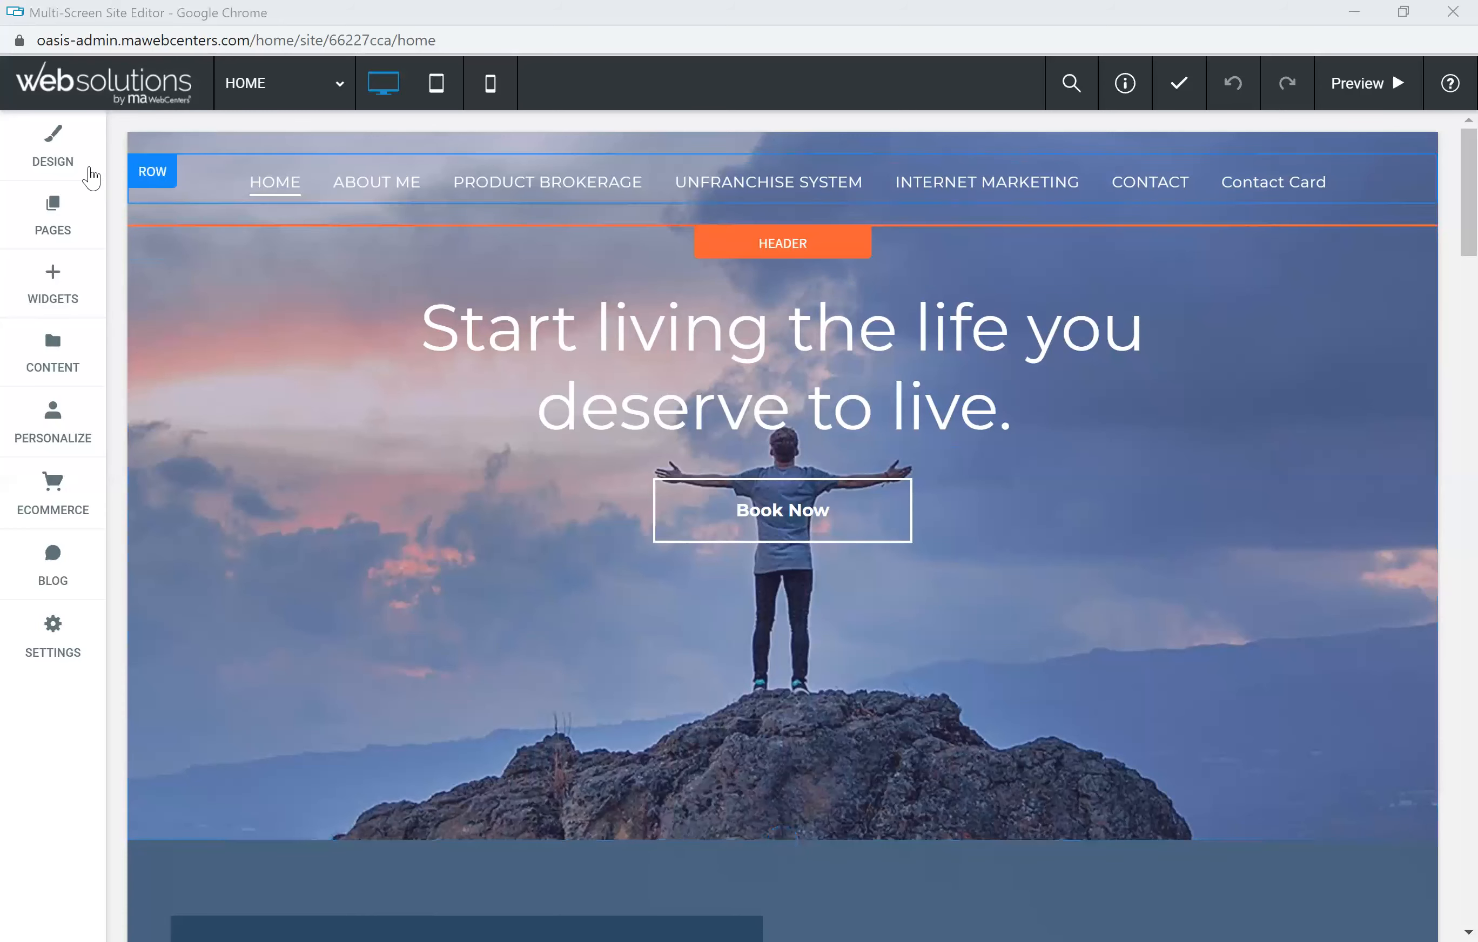
Add a new blank page named "Health Professional Programs" to the site.
click(67, 214)
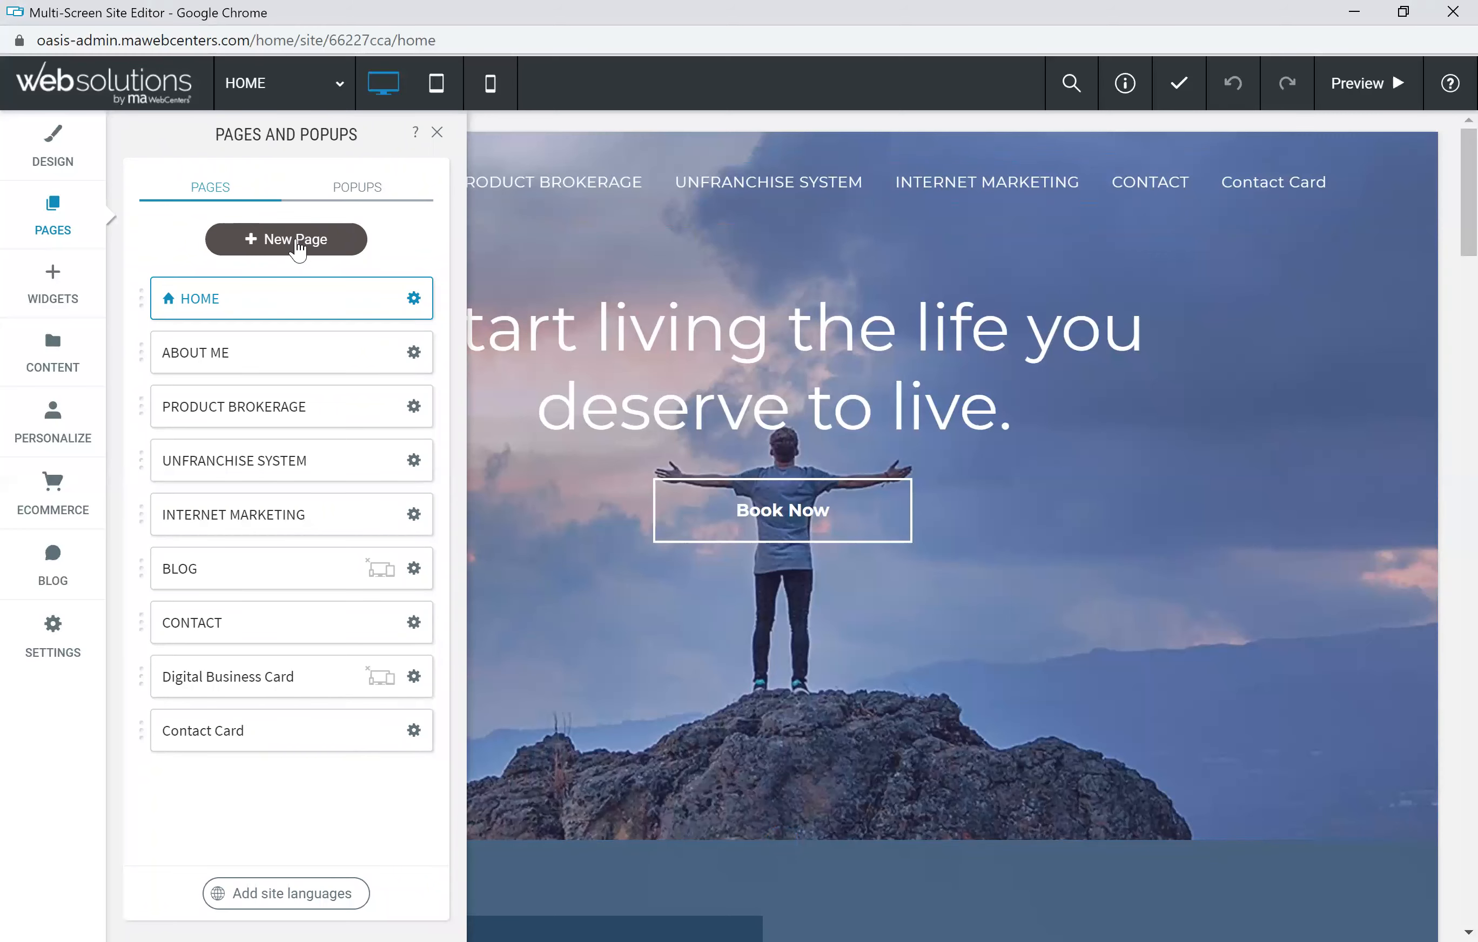
click(296, 240)
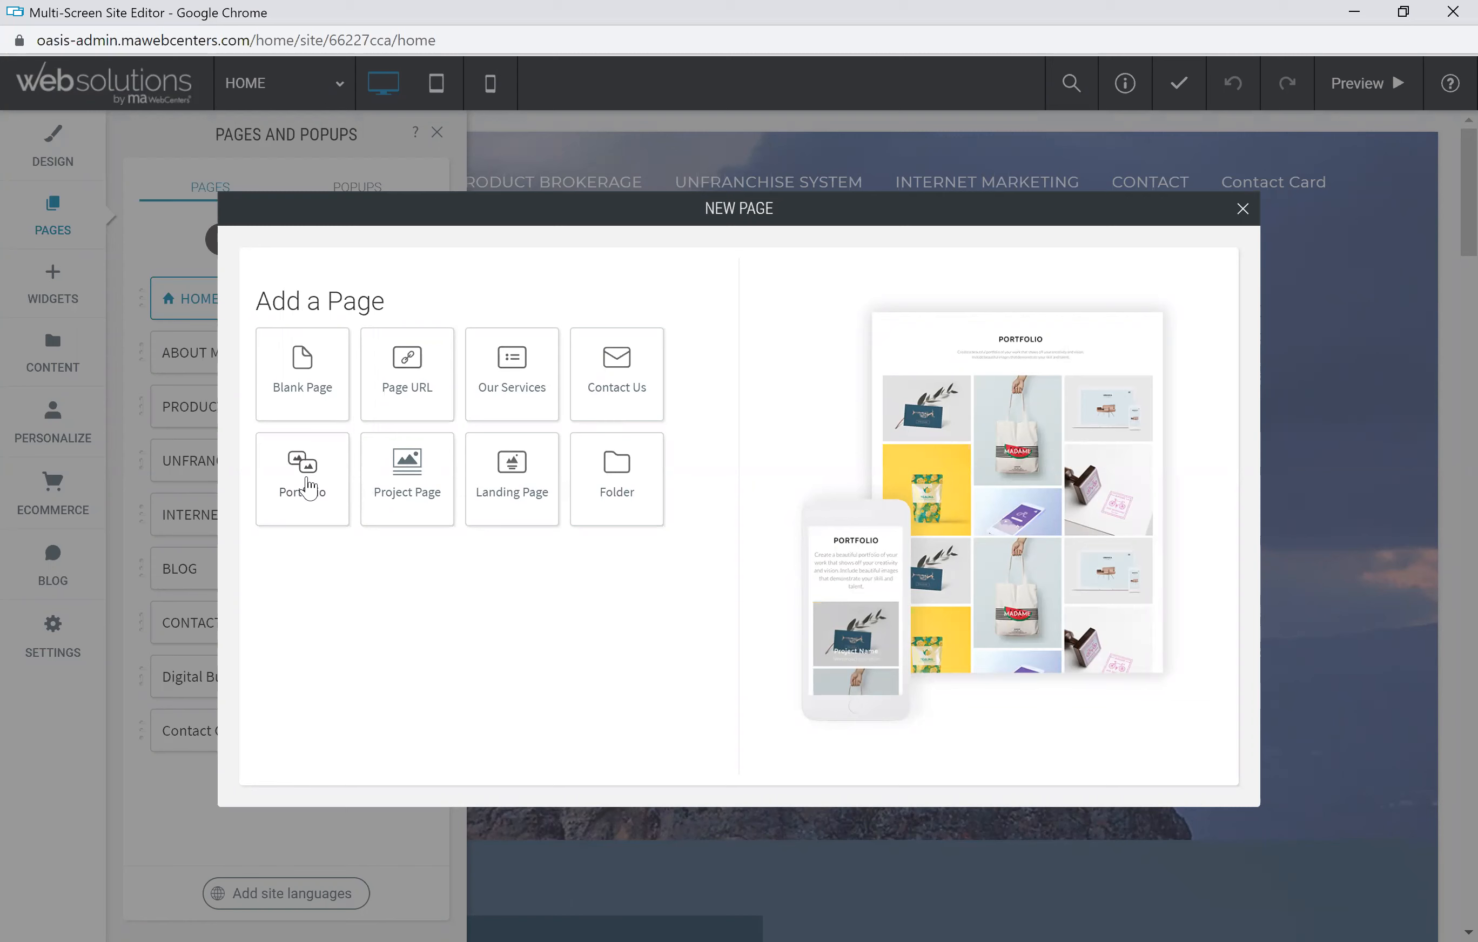
click(314, 368)
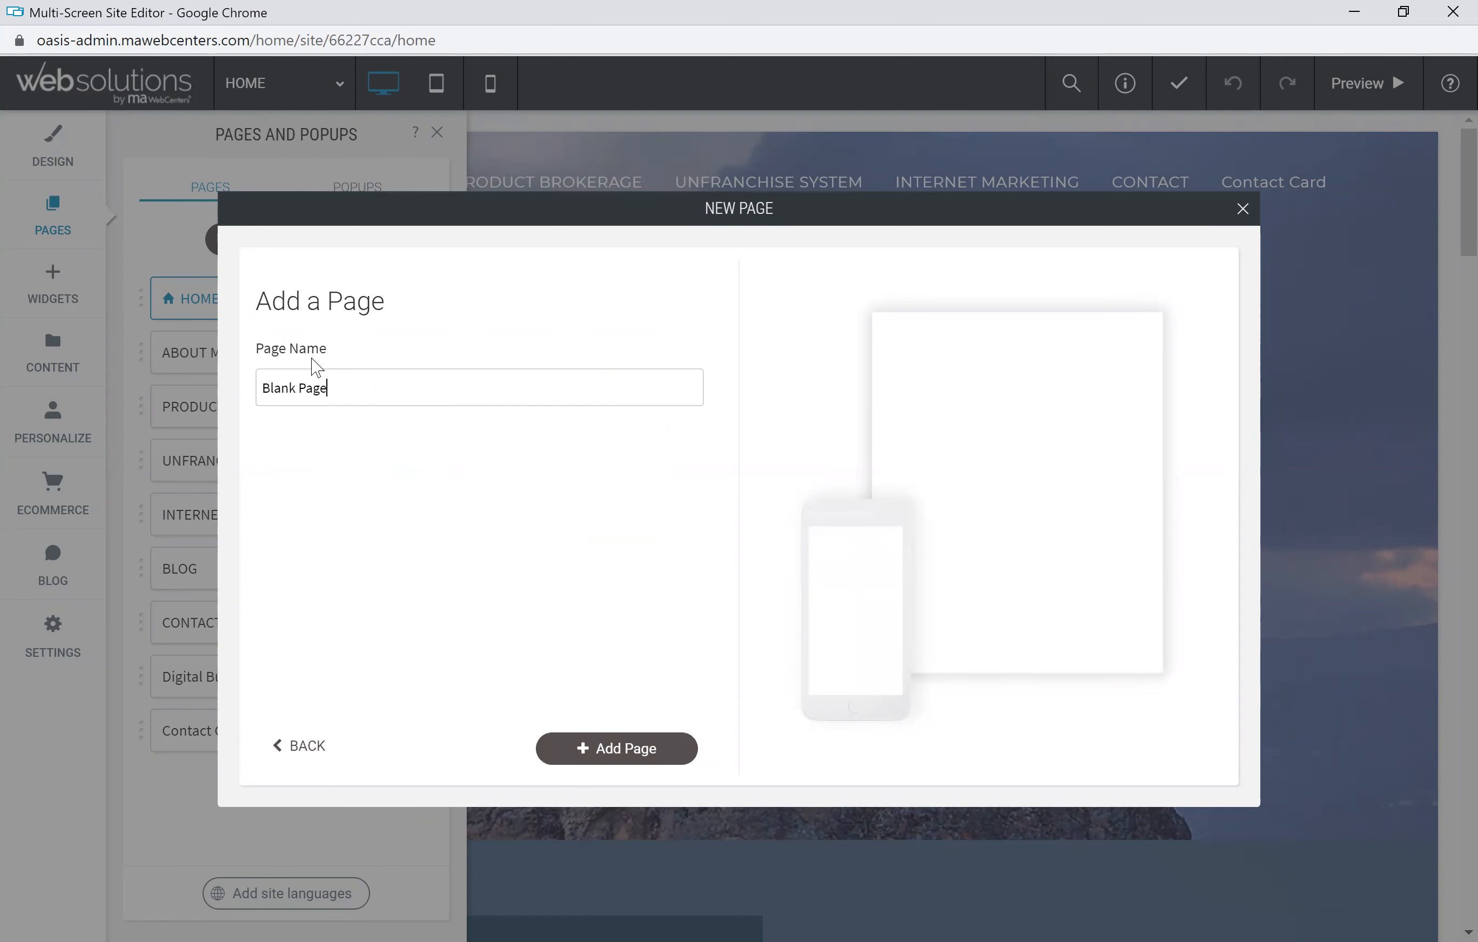
drag(347, 384, 265, 384)
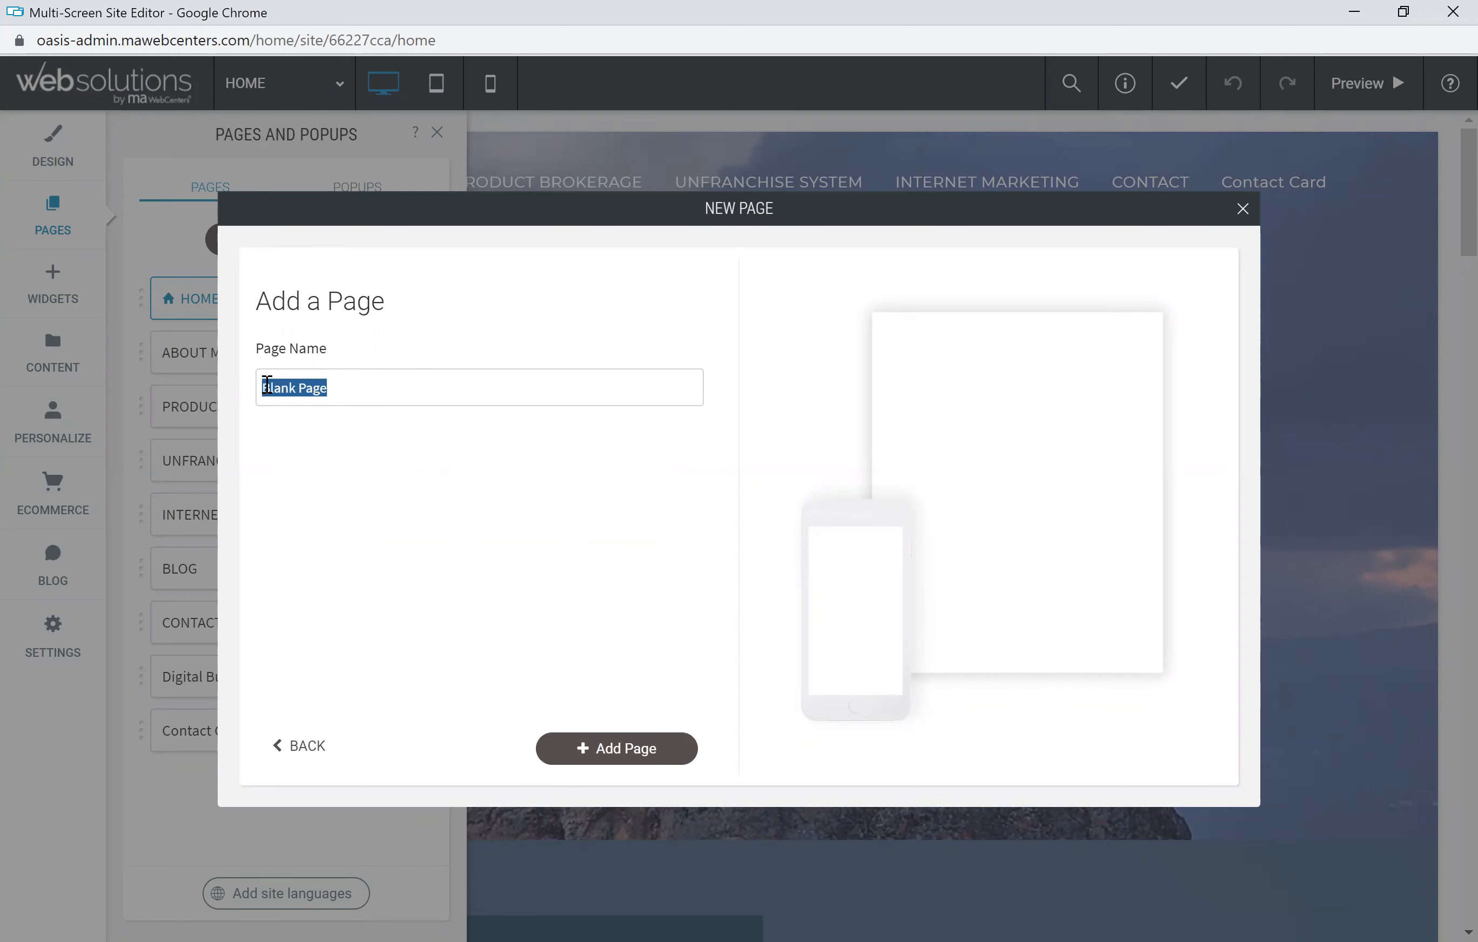
key(BackSpace)
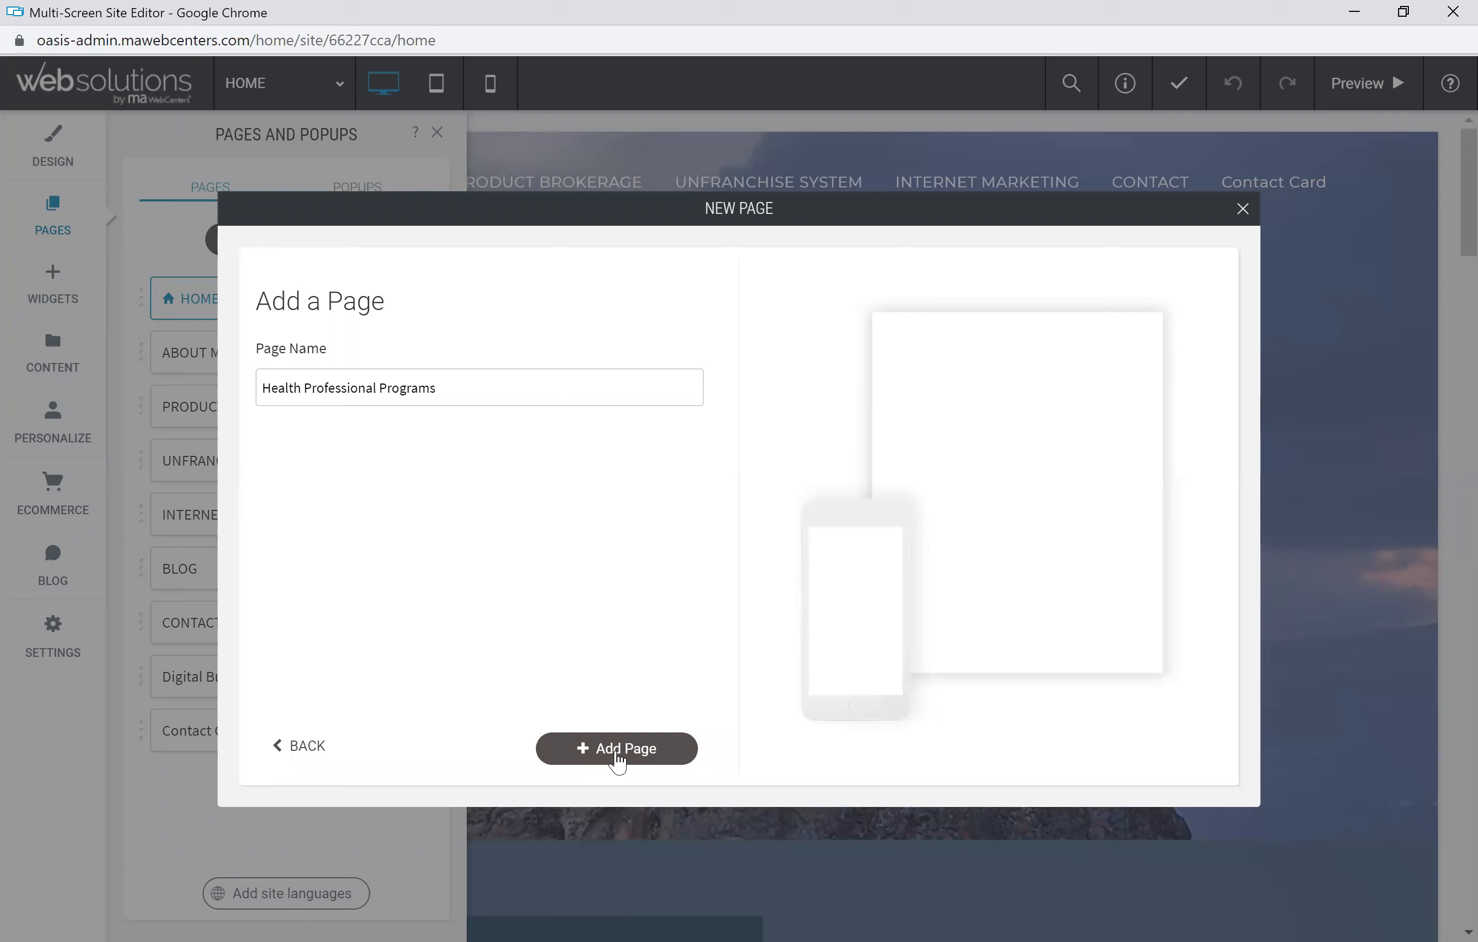
click(617, 750)
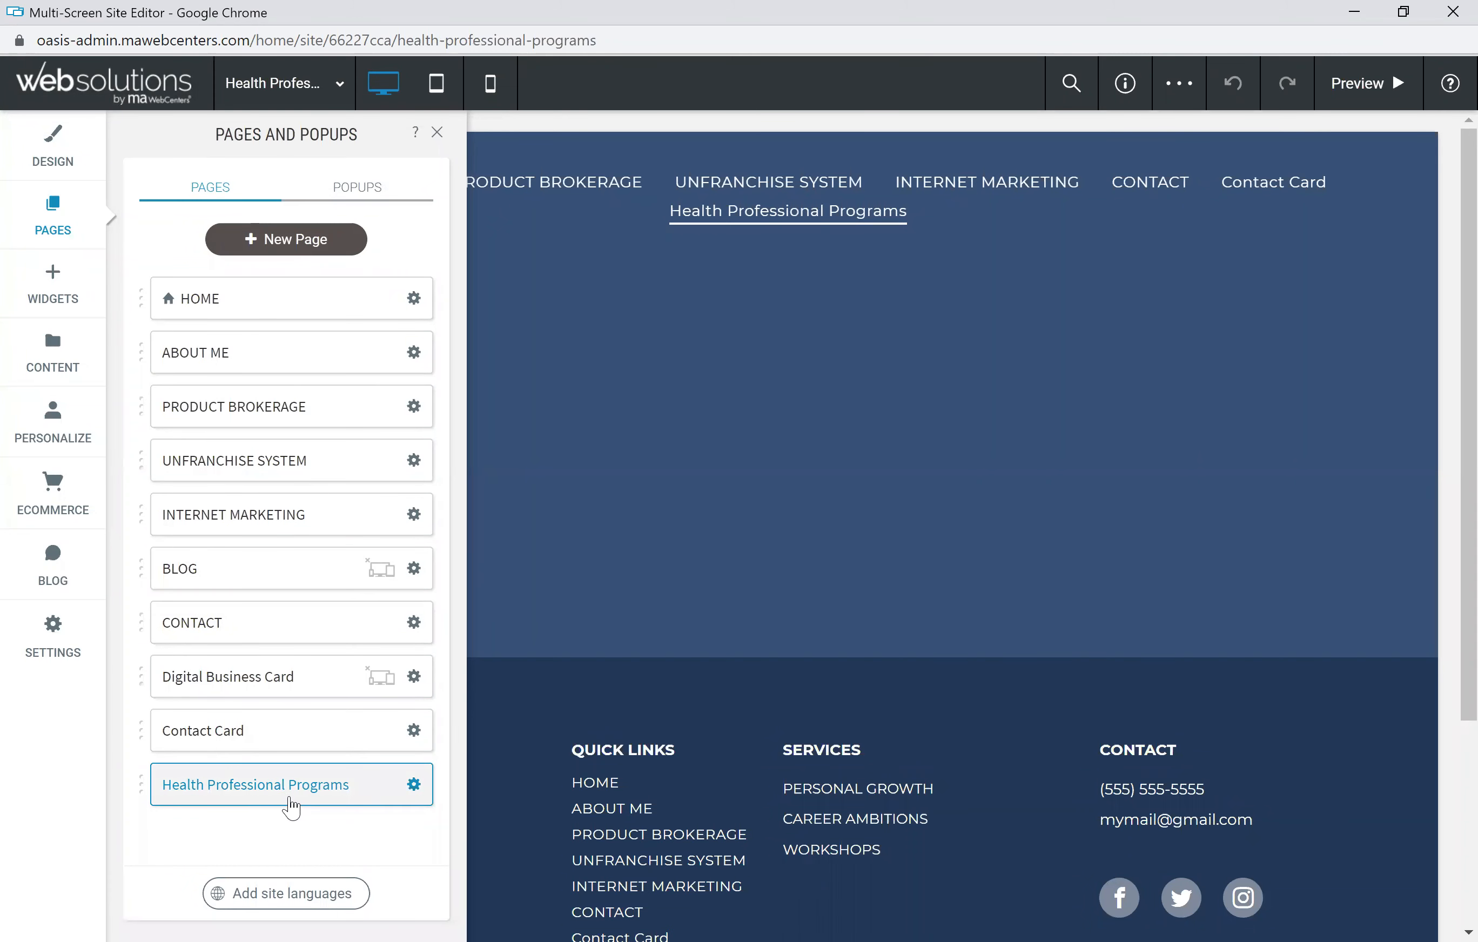
Move the Health Professional Programs page directly below PRODUCT BROKERAGE and rename it "HEALTH PROFESSIONAL PROGRAMS".
mouse_move(277, 784)
mouse_down()
mouse_move(271, 346)
mouse_move(270, 432)
mouse_move(306, 495)
mouse_move(274, 478)
mouse_move(278, 462)
mouse_up()
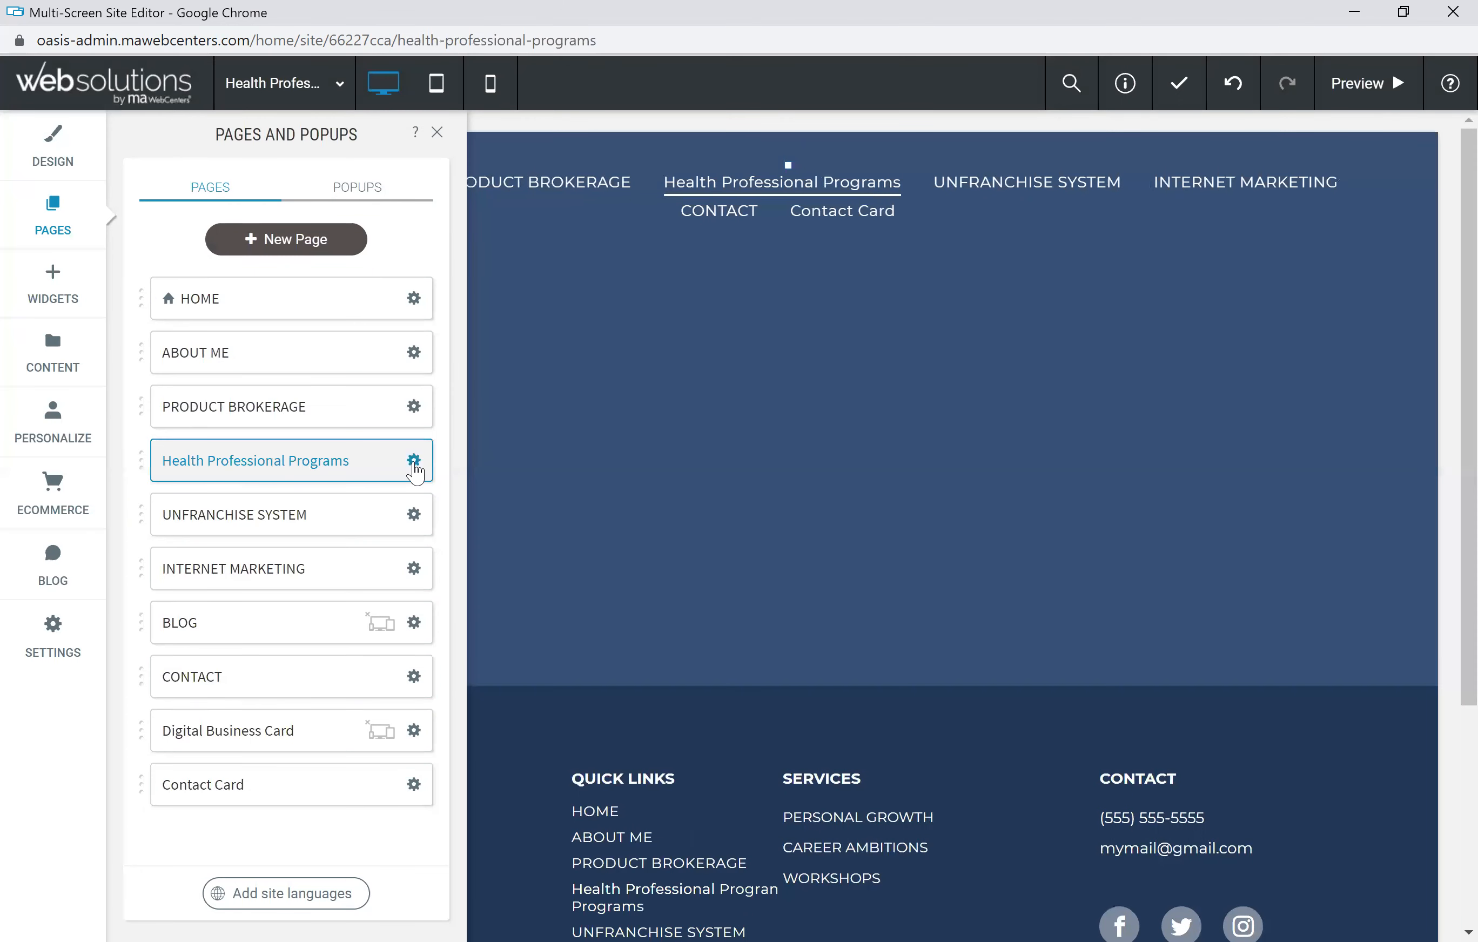
click(415, 460)
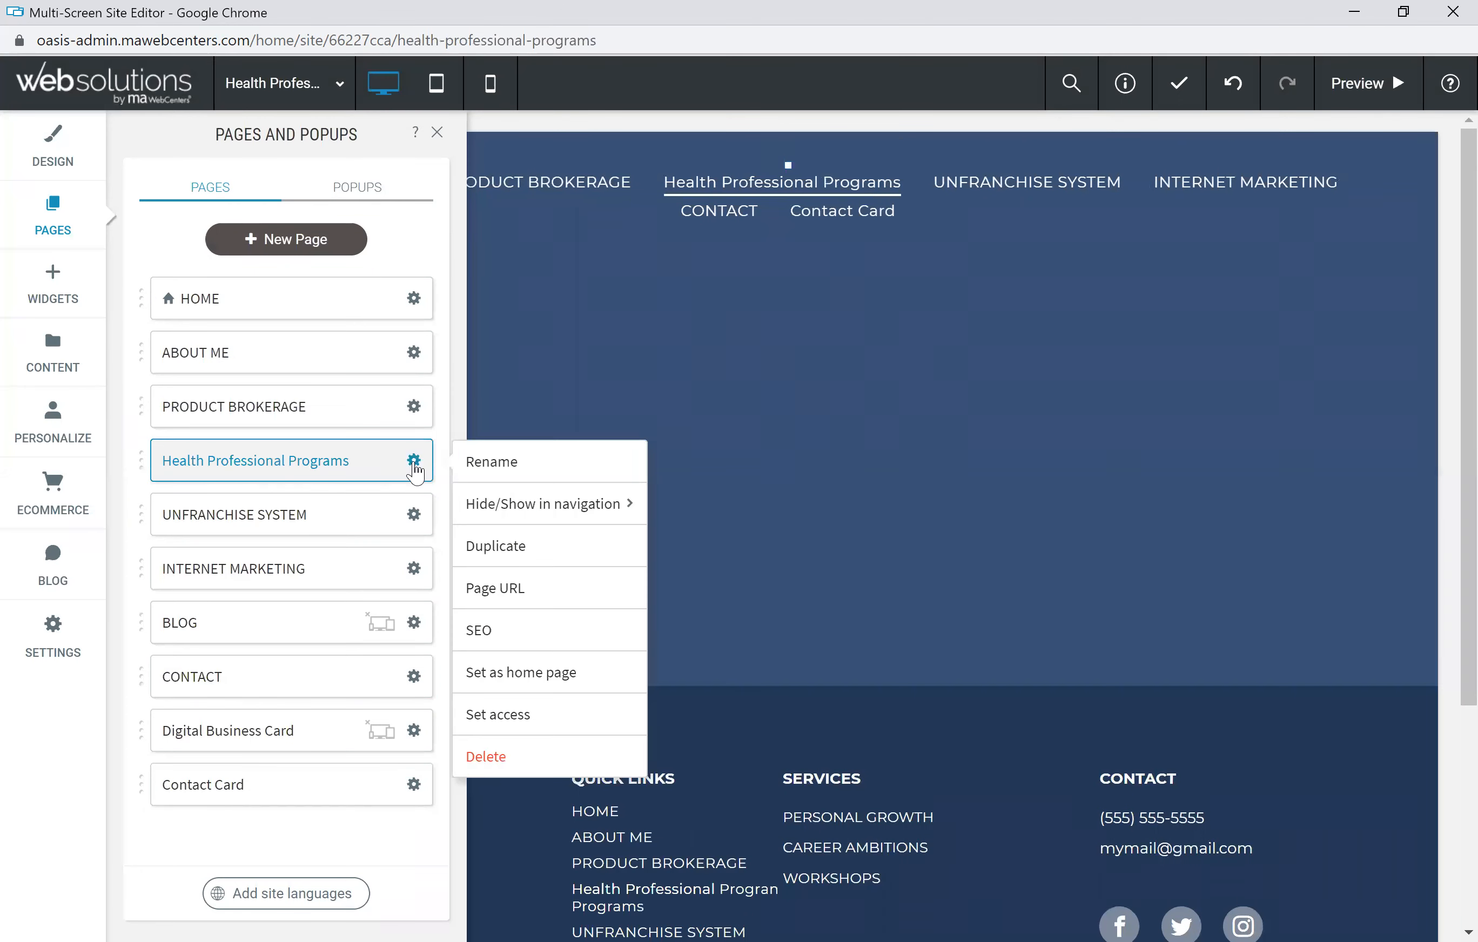
click(500, 470)
drag(698, 491, 501, 490)
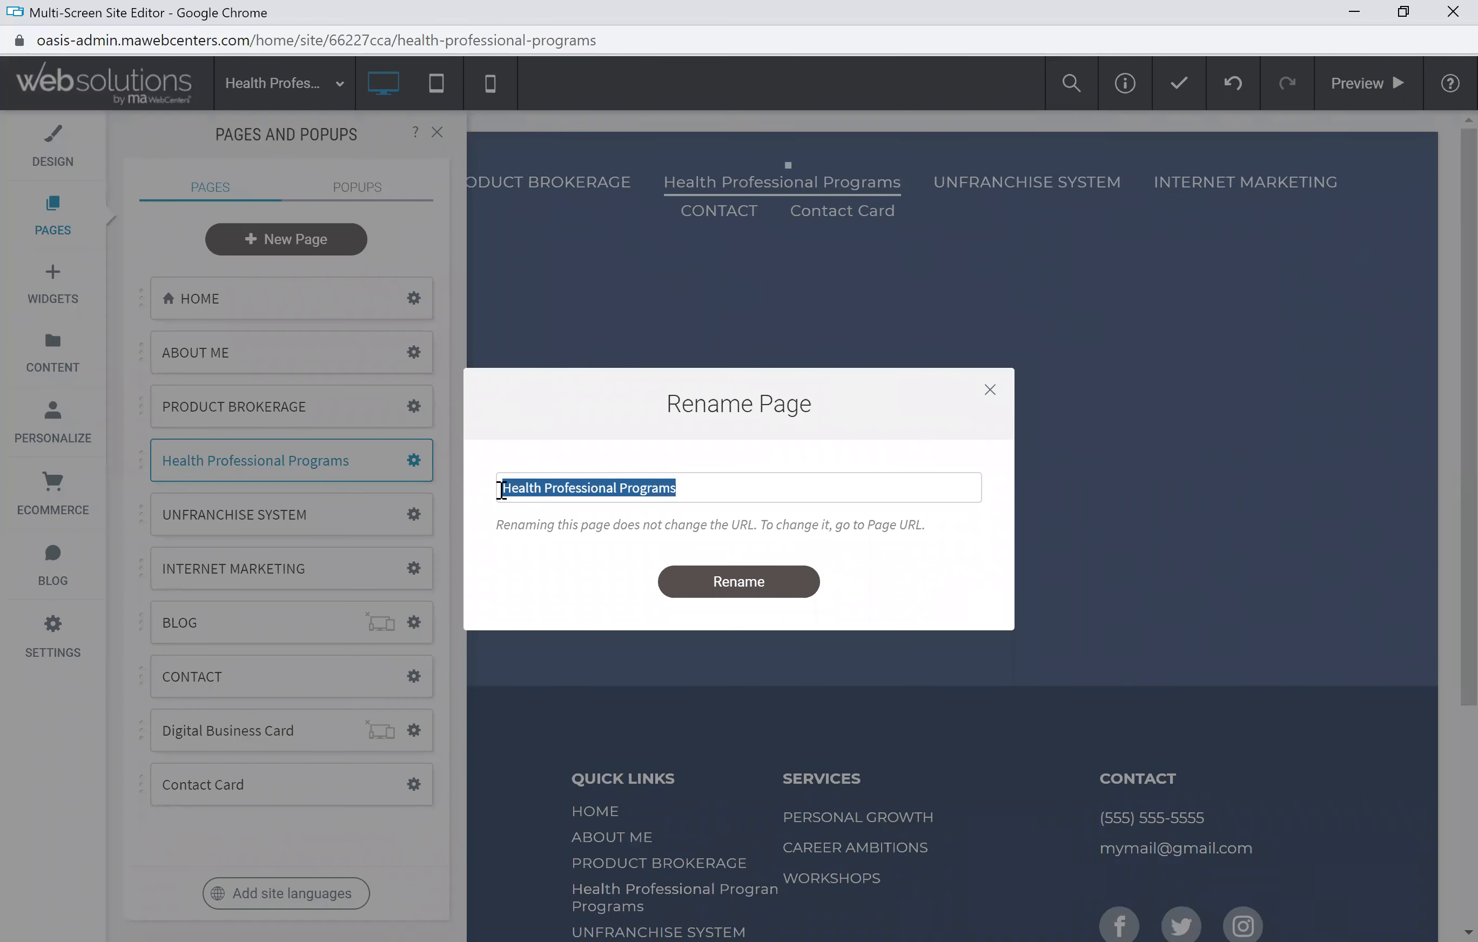
text(HEALTH)
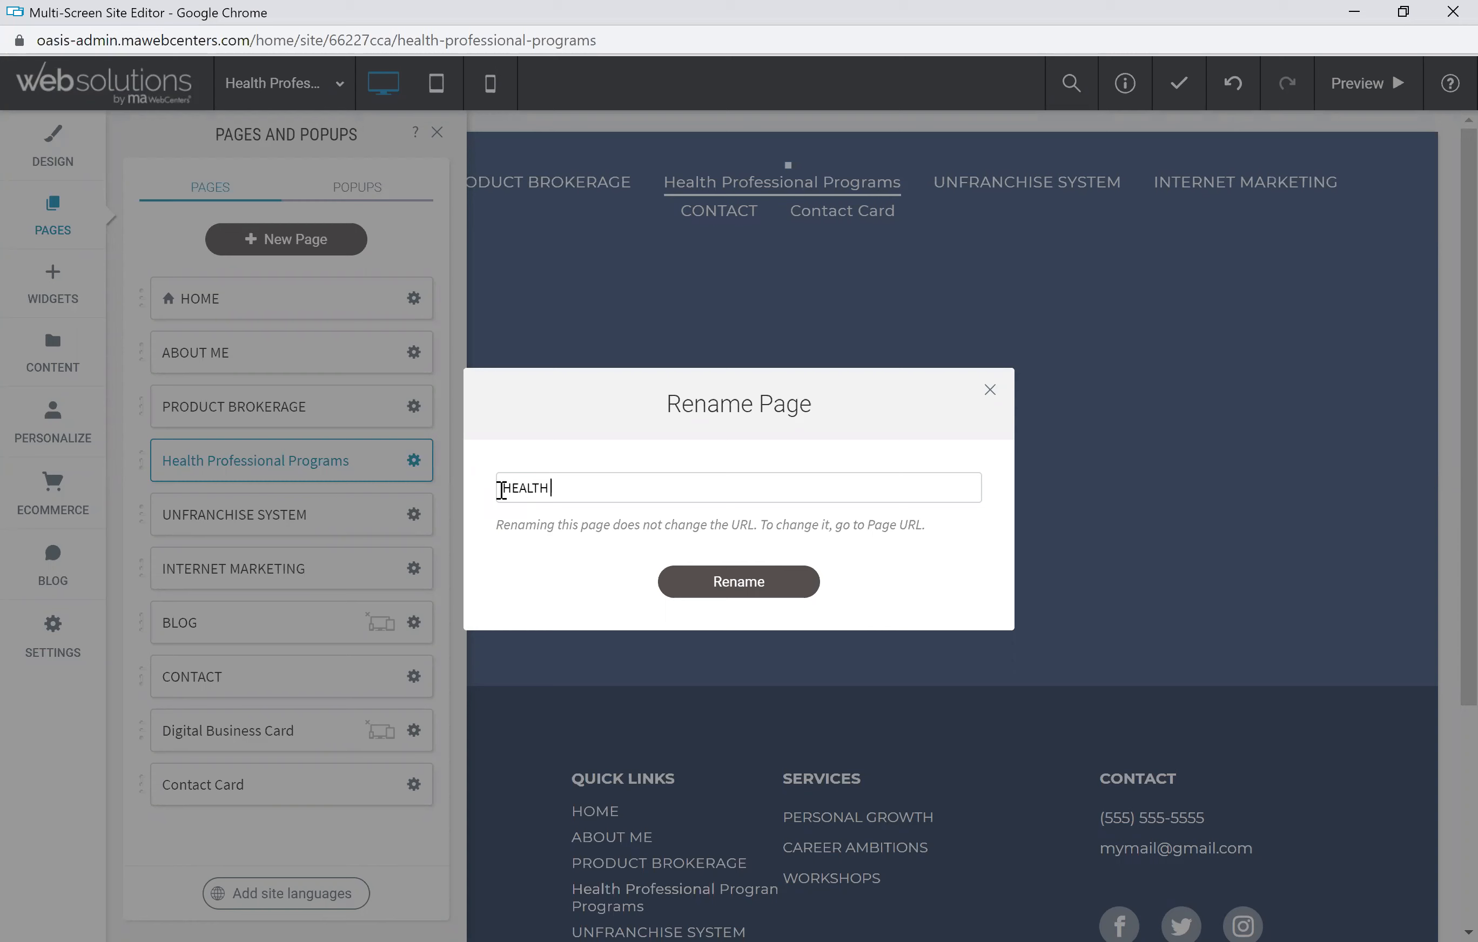
text( PROFESSIONAL PROGRAMS)
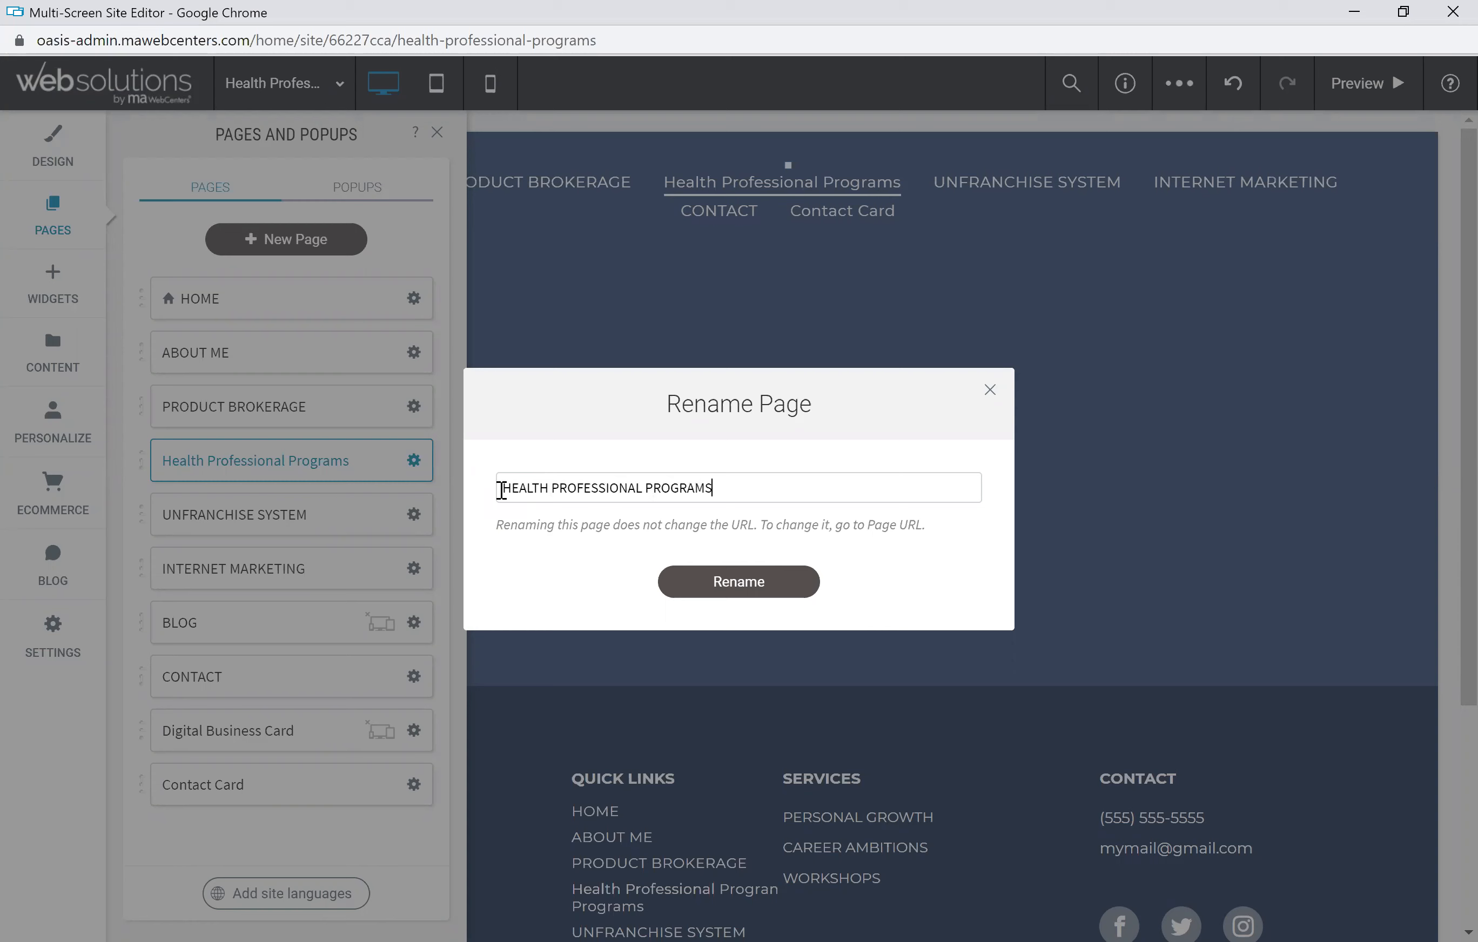
click(734, 586)
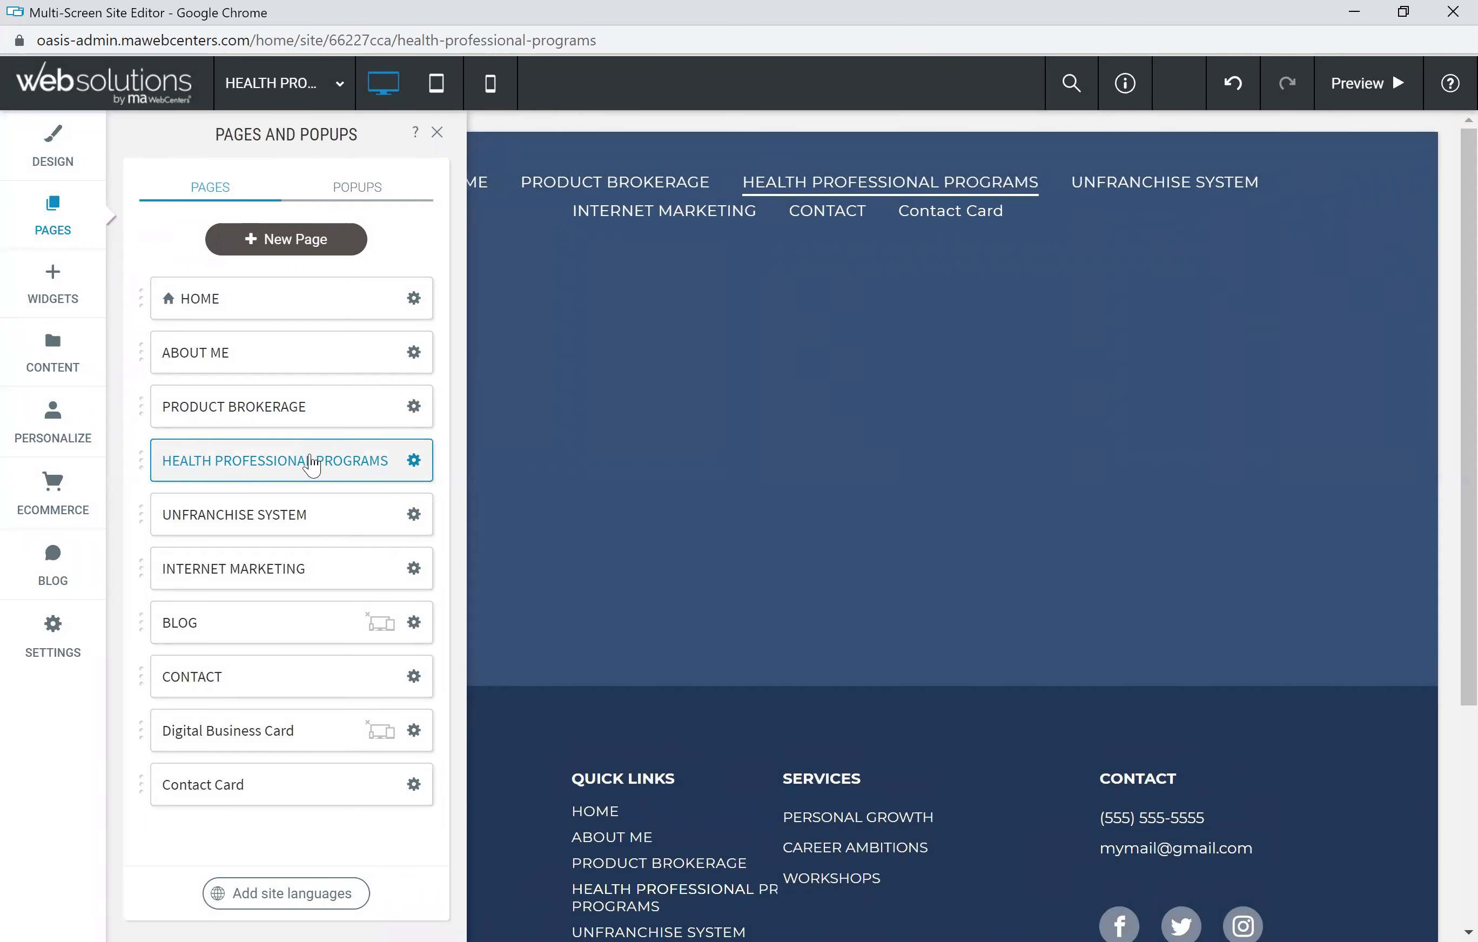
Start adding a section below the new page's empty row and show the UFO section templates.
click(438, 134)
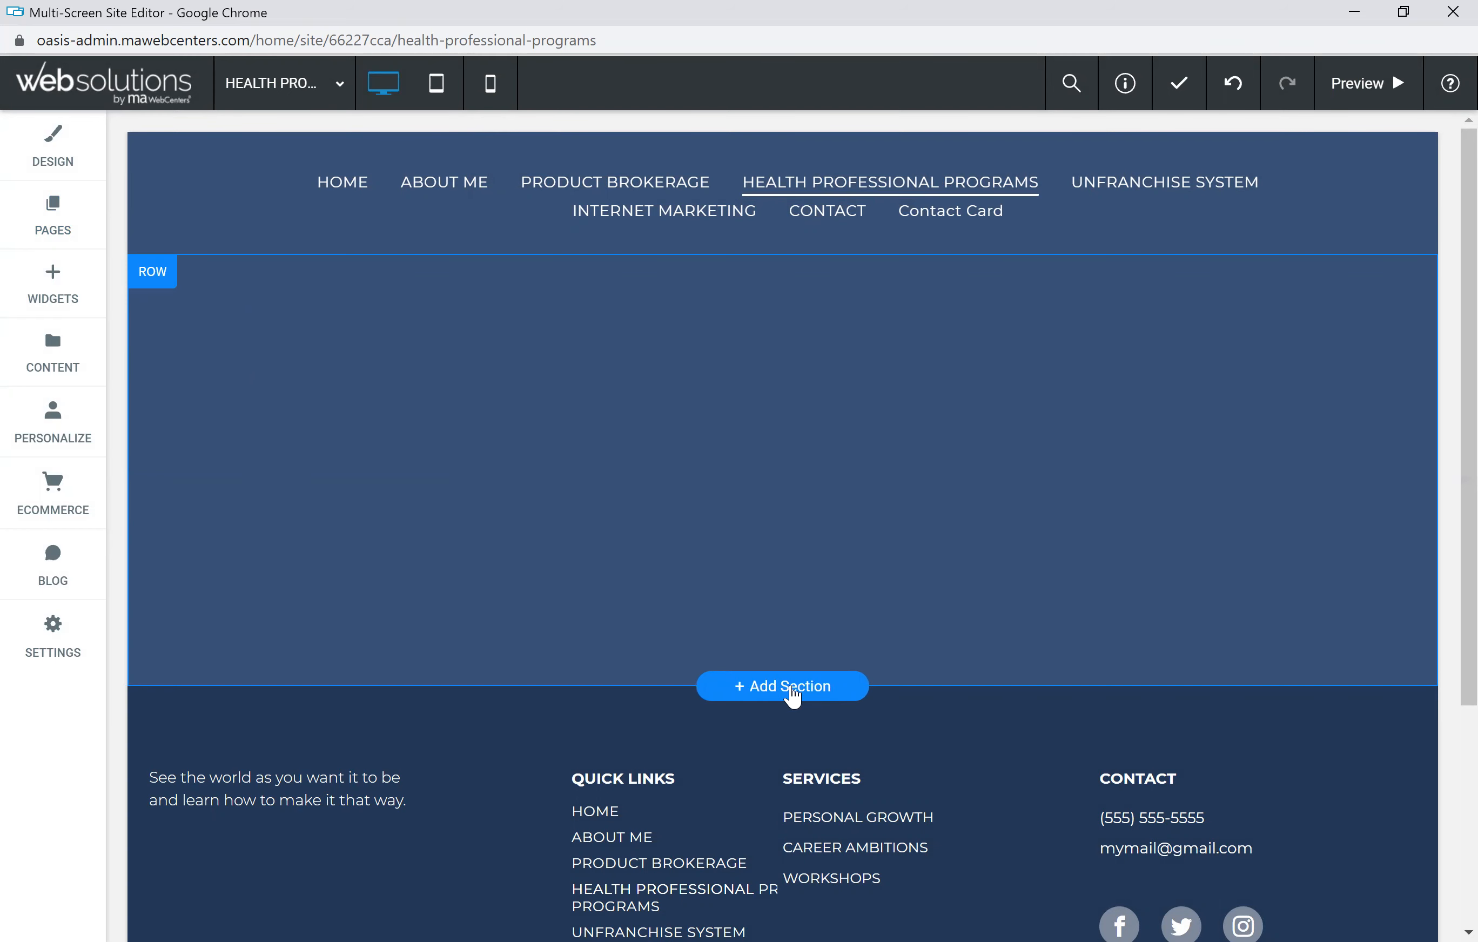
click(793, 696)
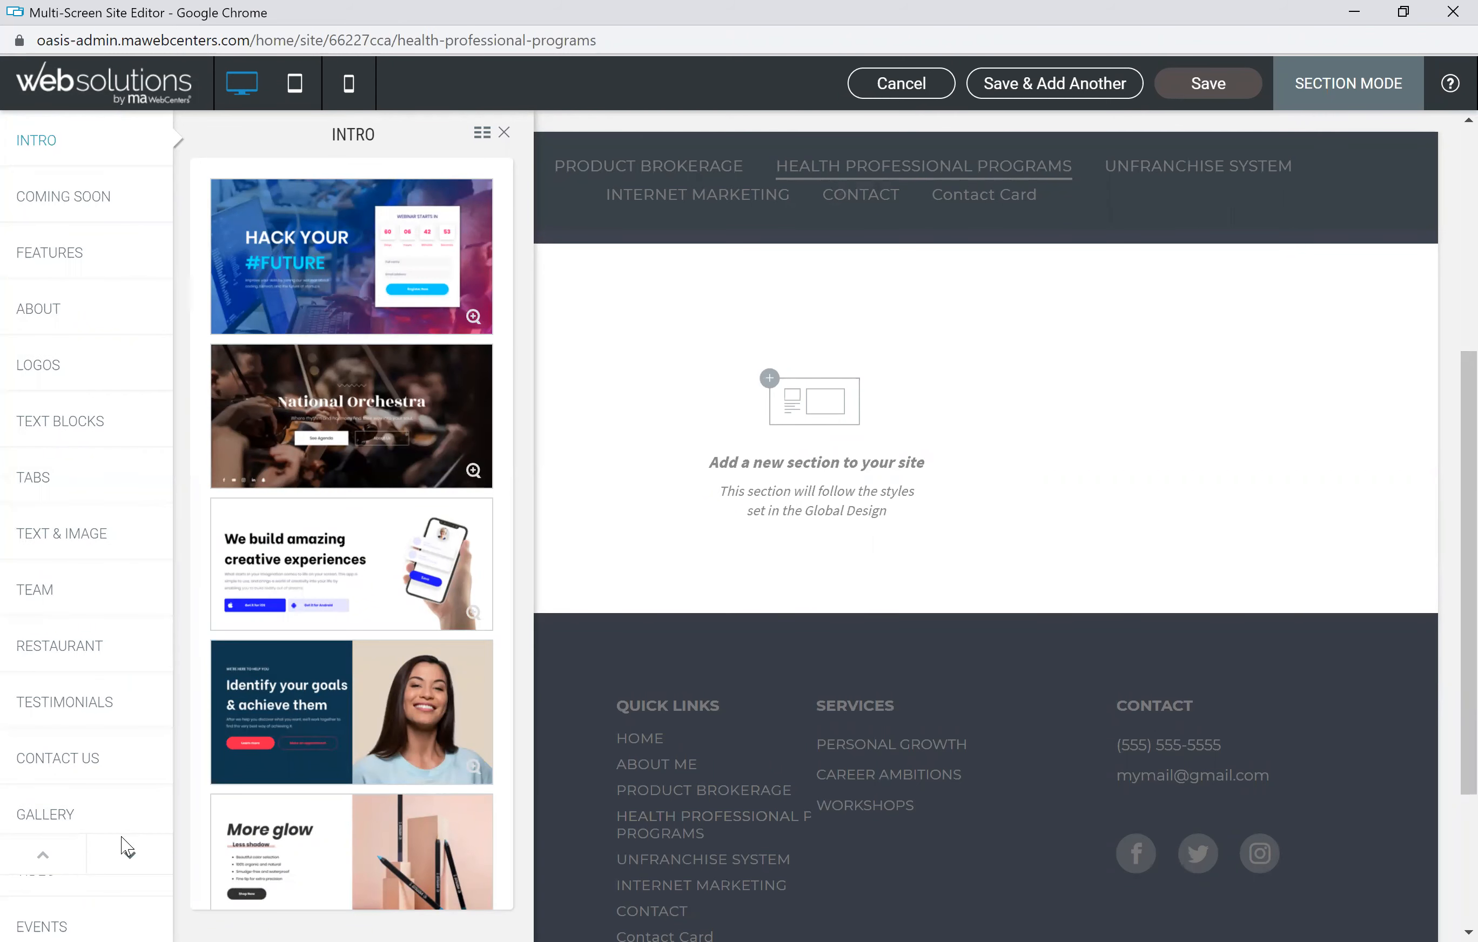
click(130, 858)
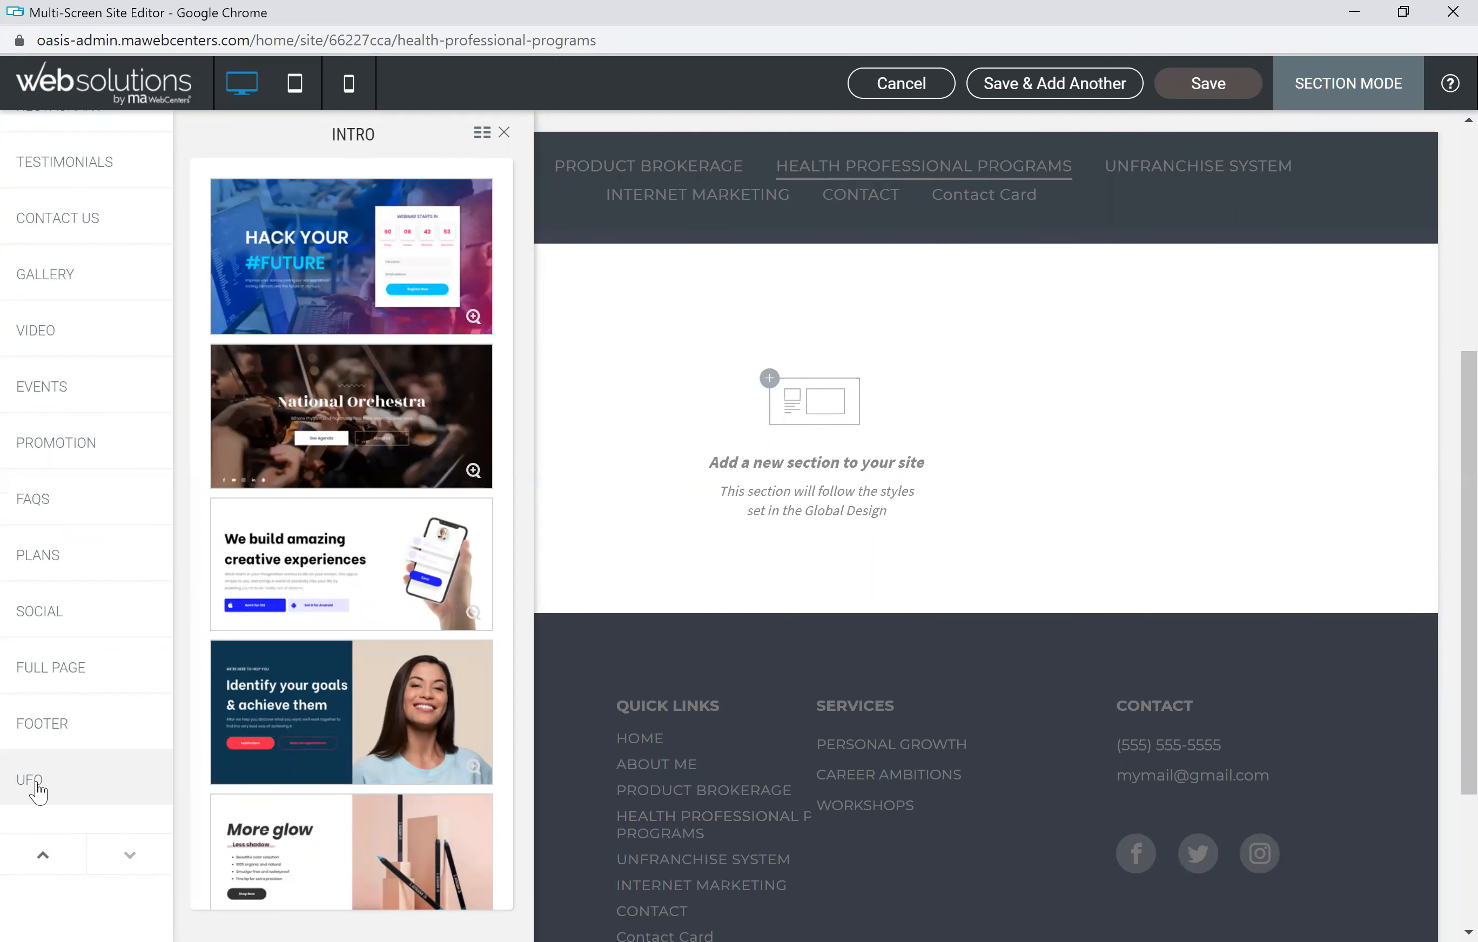
click(36, 782)
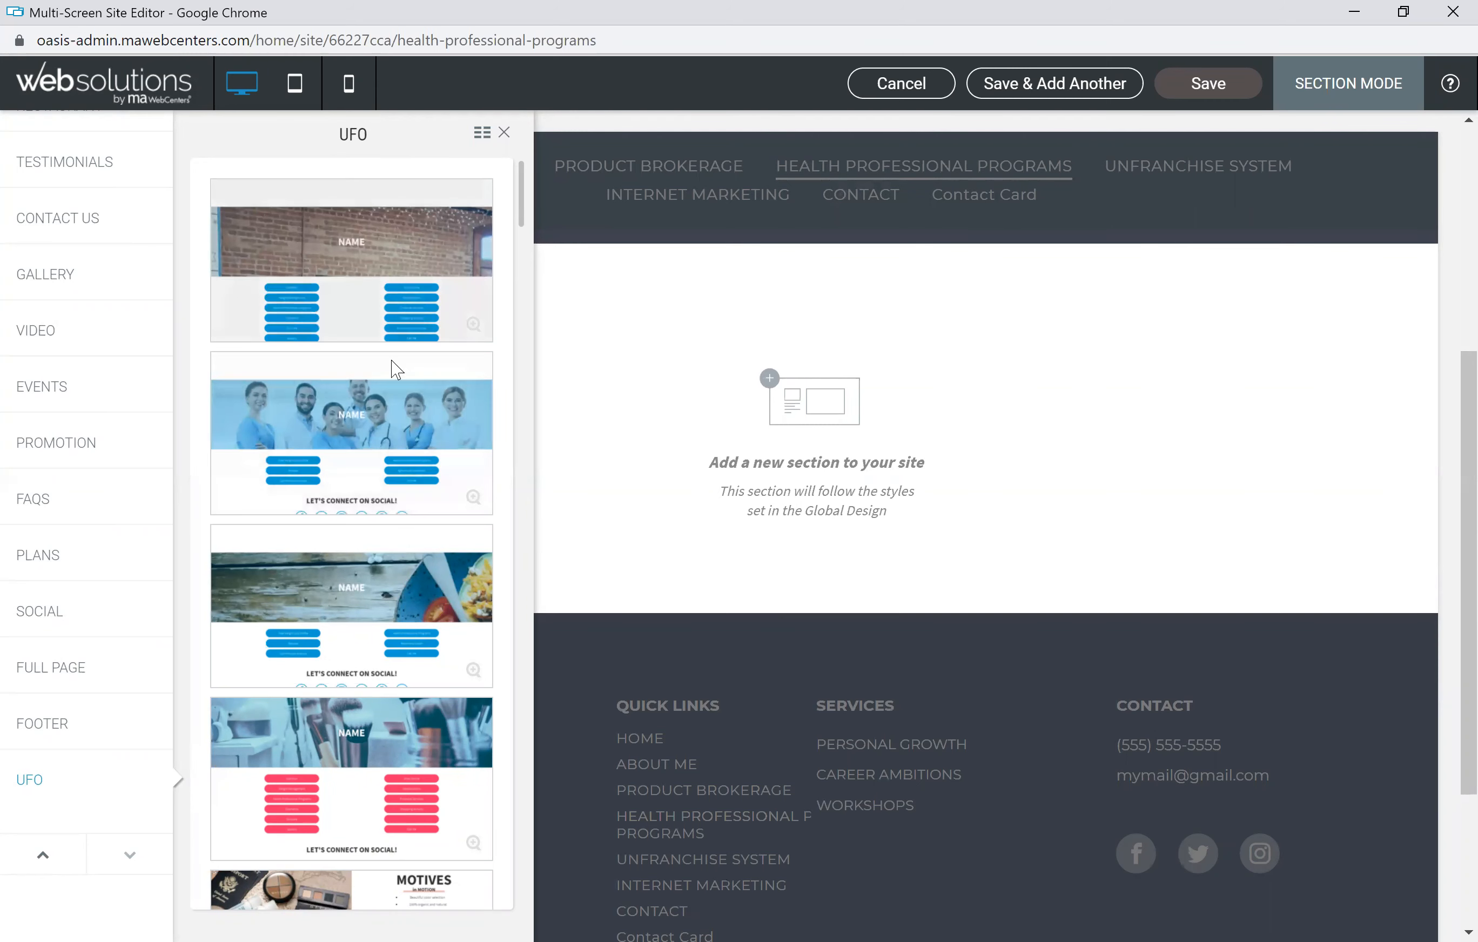
Browse the UFO section templates, examining the health topic, product and specialized services layouts.
scroll(365, 460, down, 5)
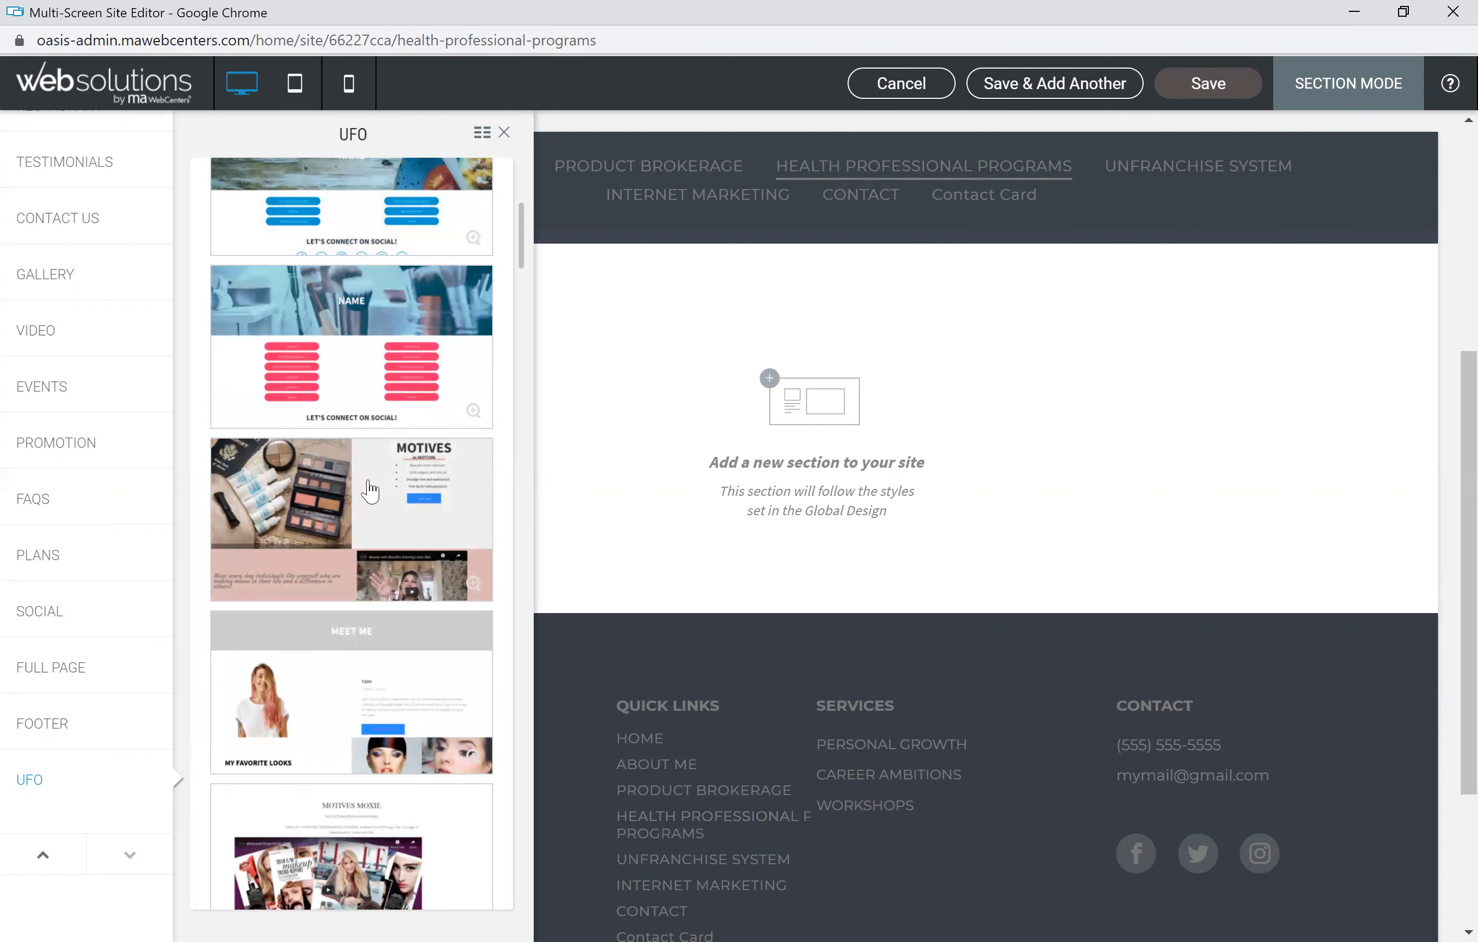
scroll(370, 491, down, 5)
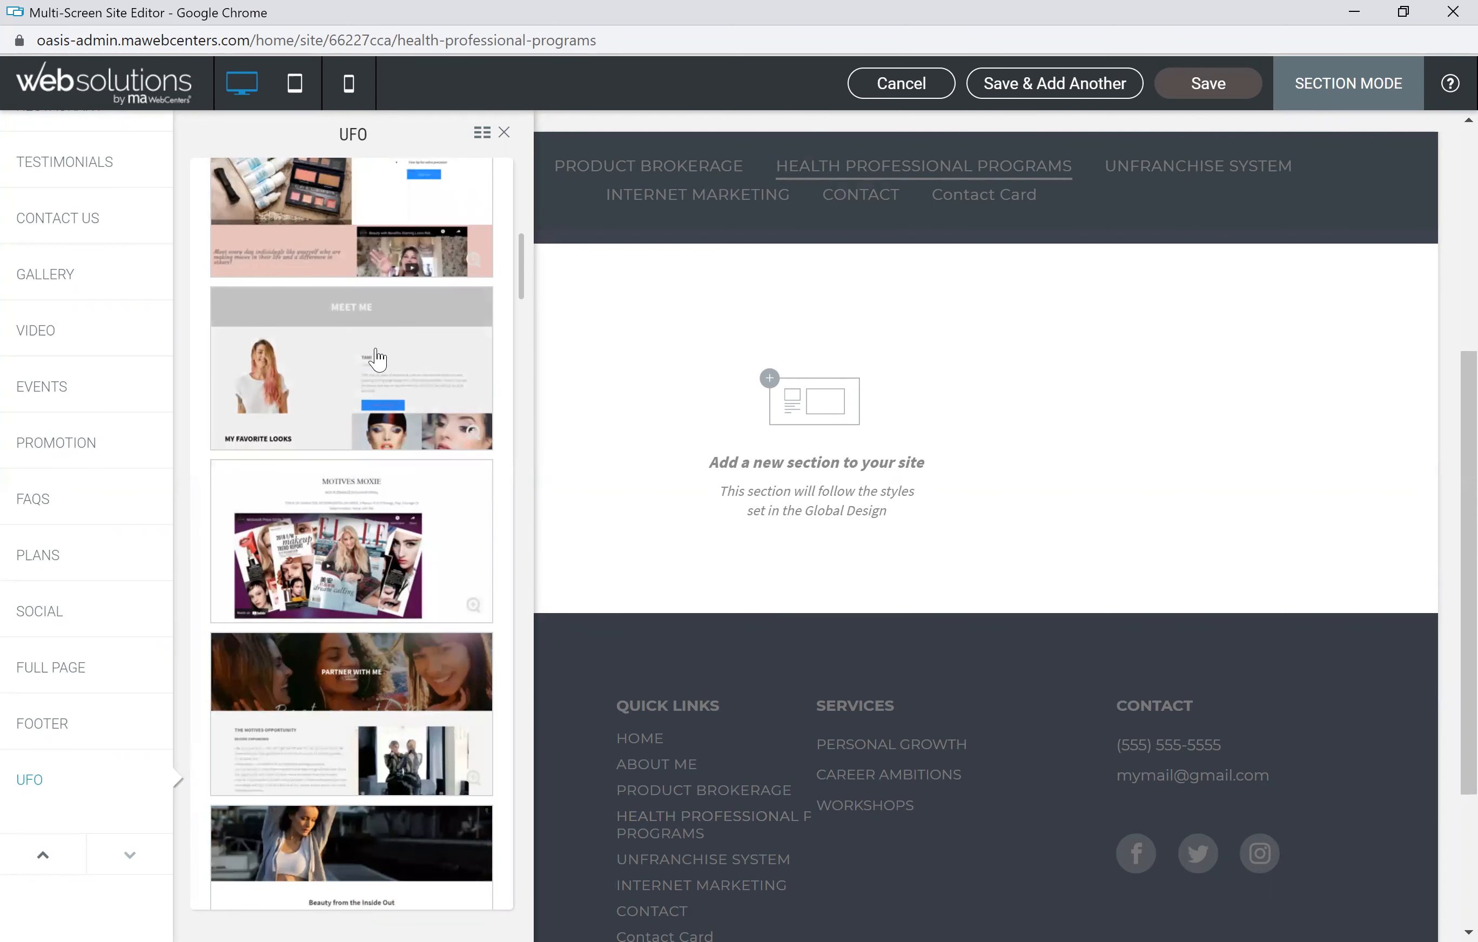
scroll(391, 509, down, 2)
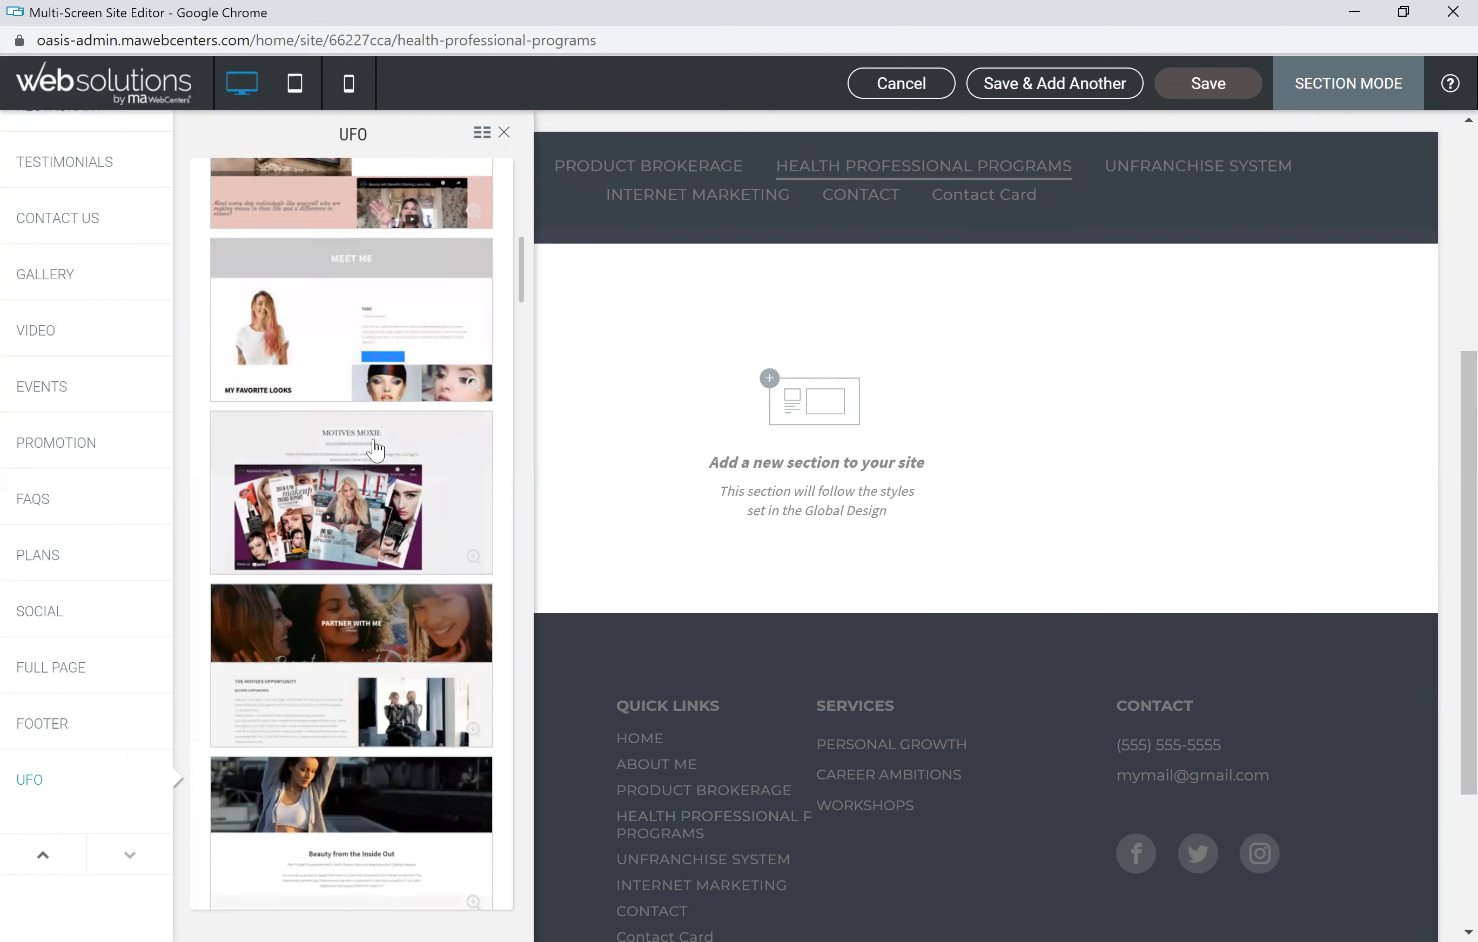
scroll(375, 434, down, 2)
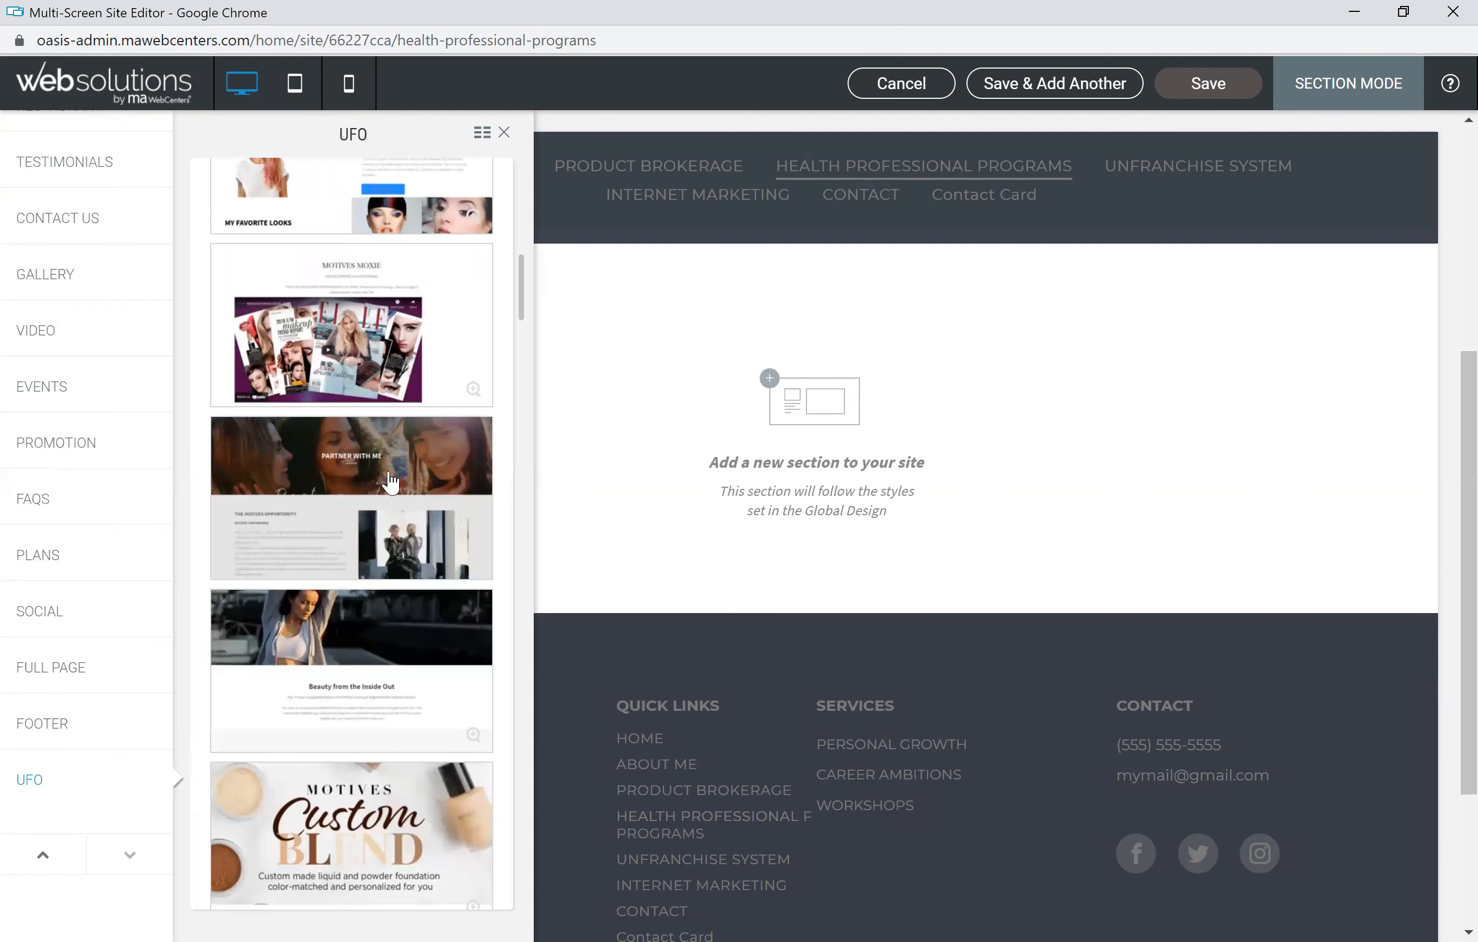
scroll(372, 474, down, 6)
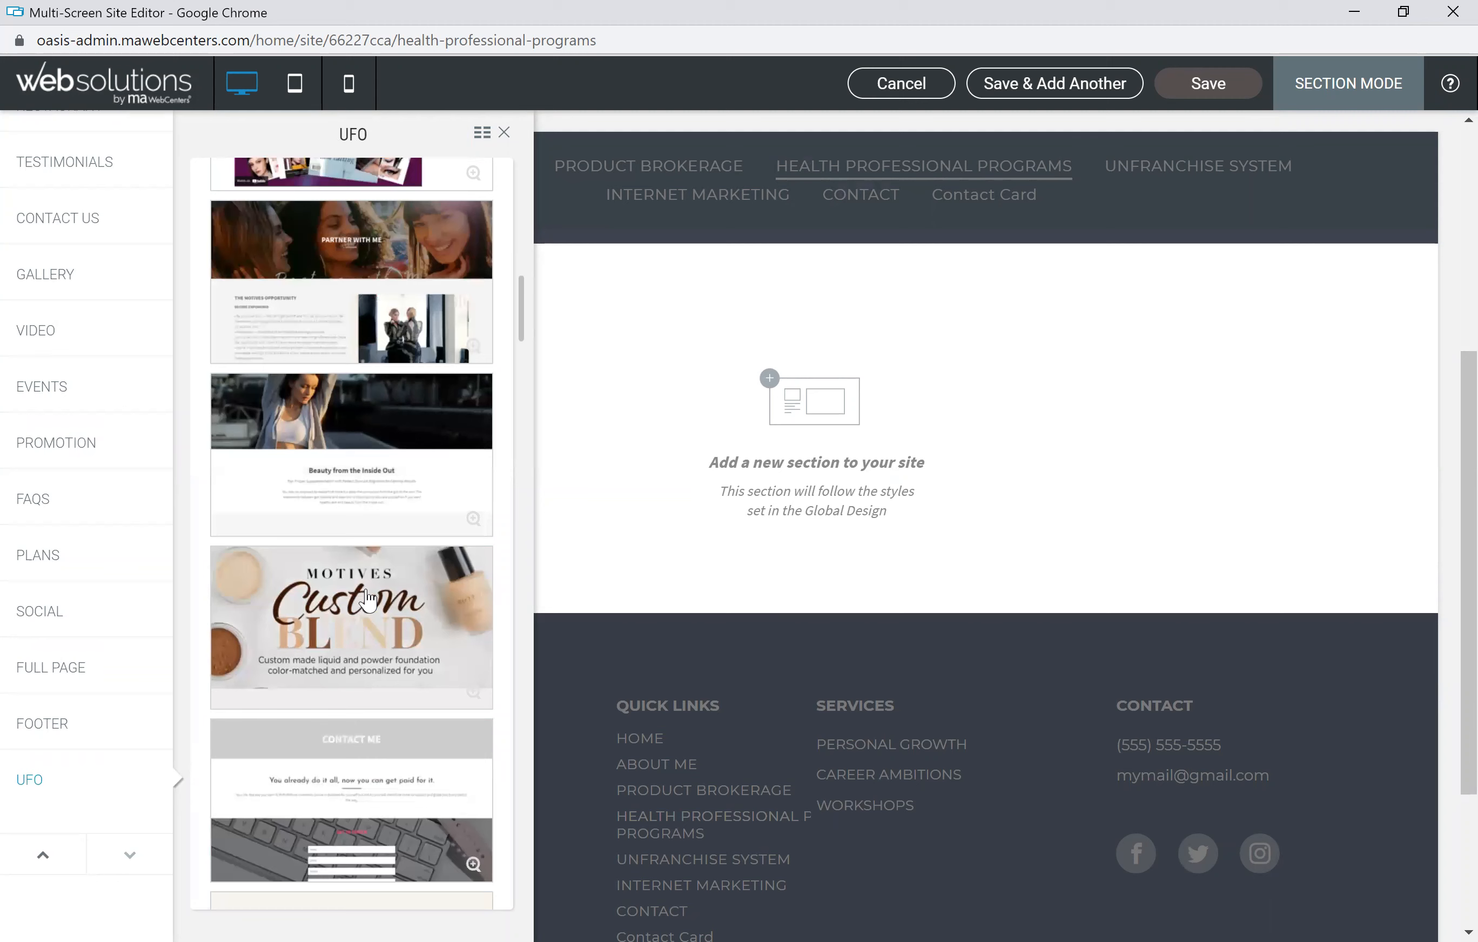
scroll(348, 459, down, 6)
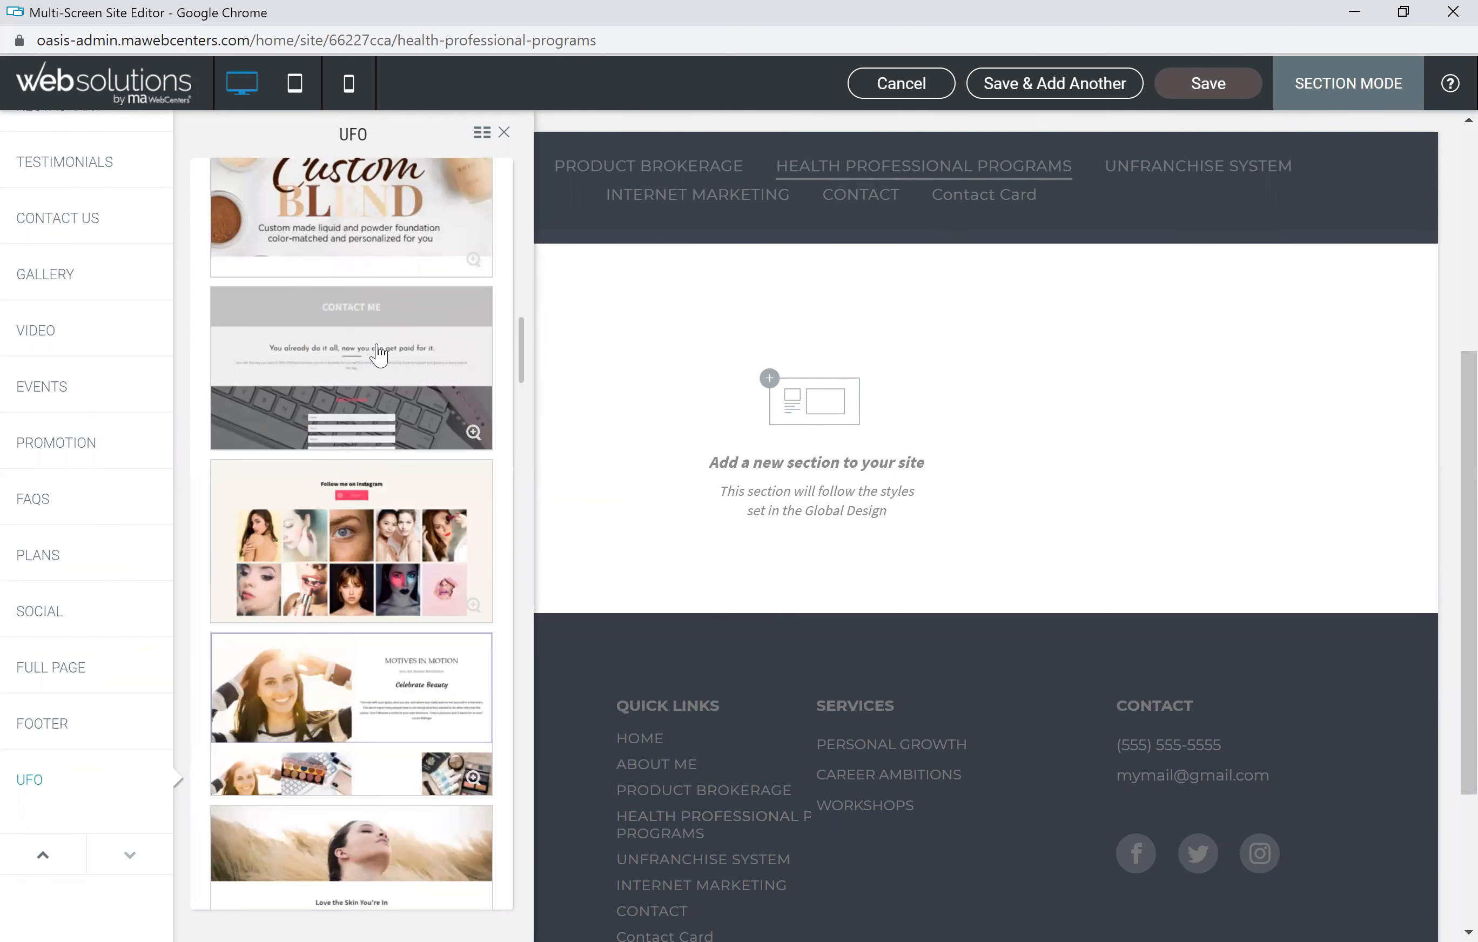
scroll(381, 285, down, 6)
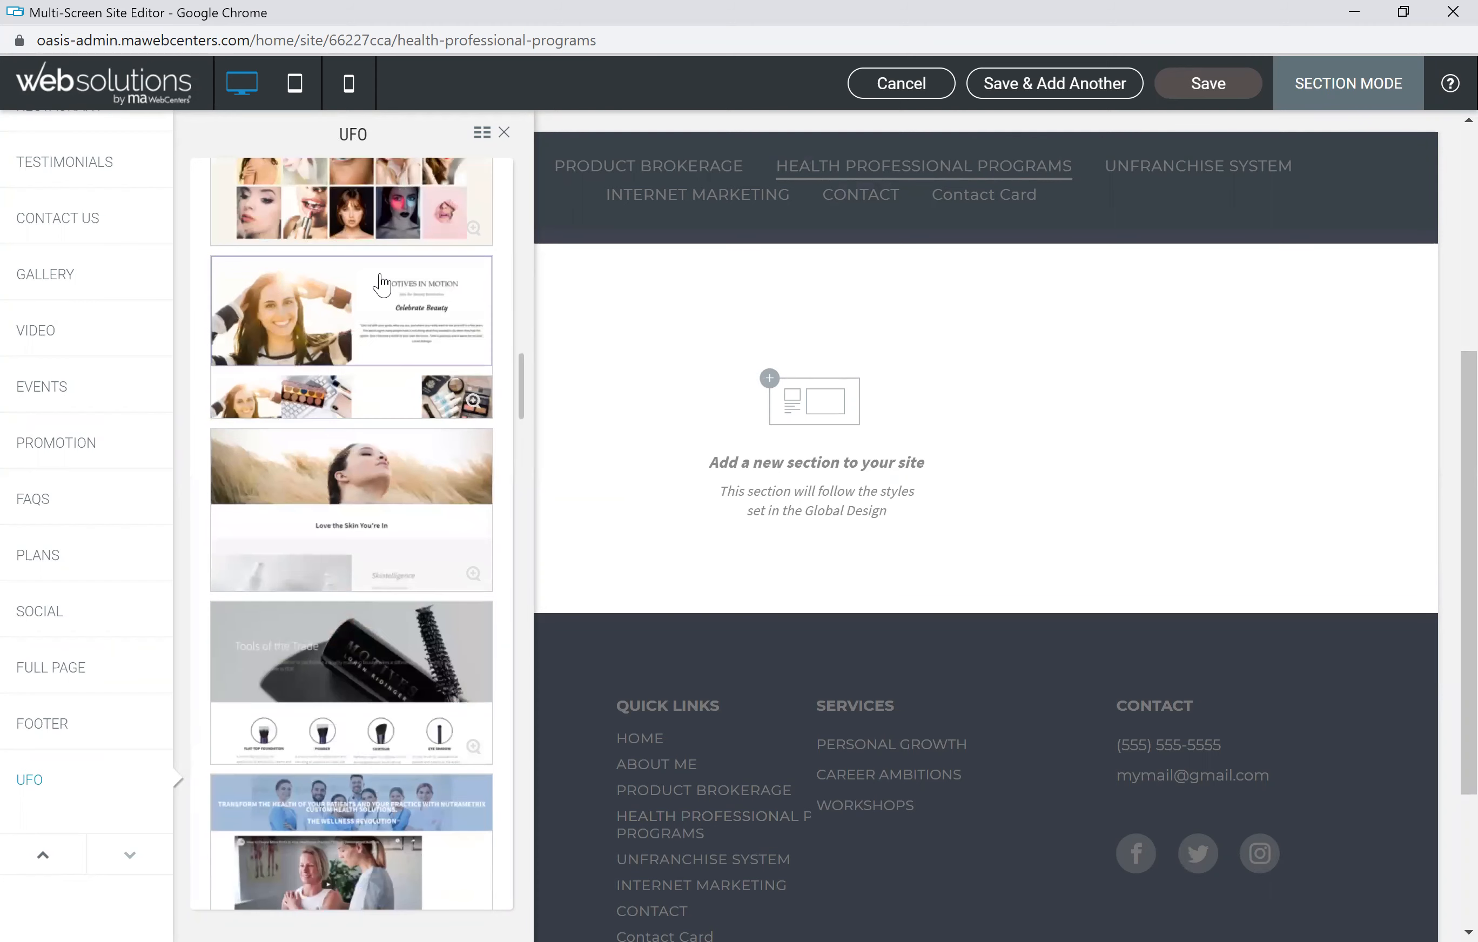
scroll(382, 286, down, 1)
scroll(379, 303, down, 2)
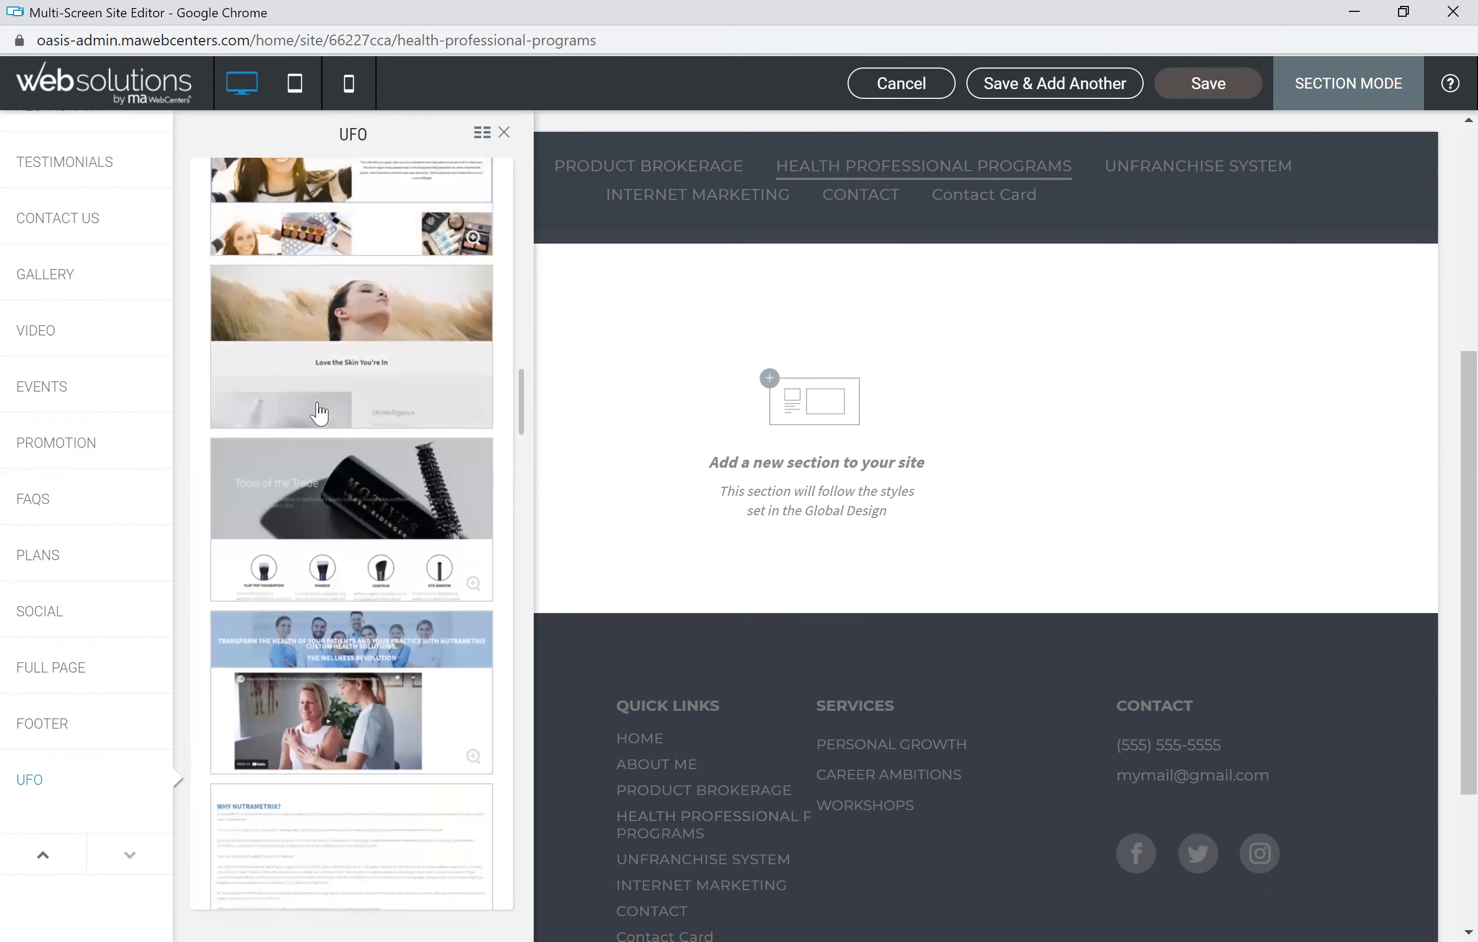
scroll(400, 417, down, 3)
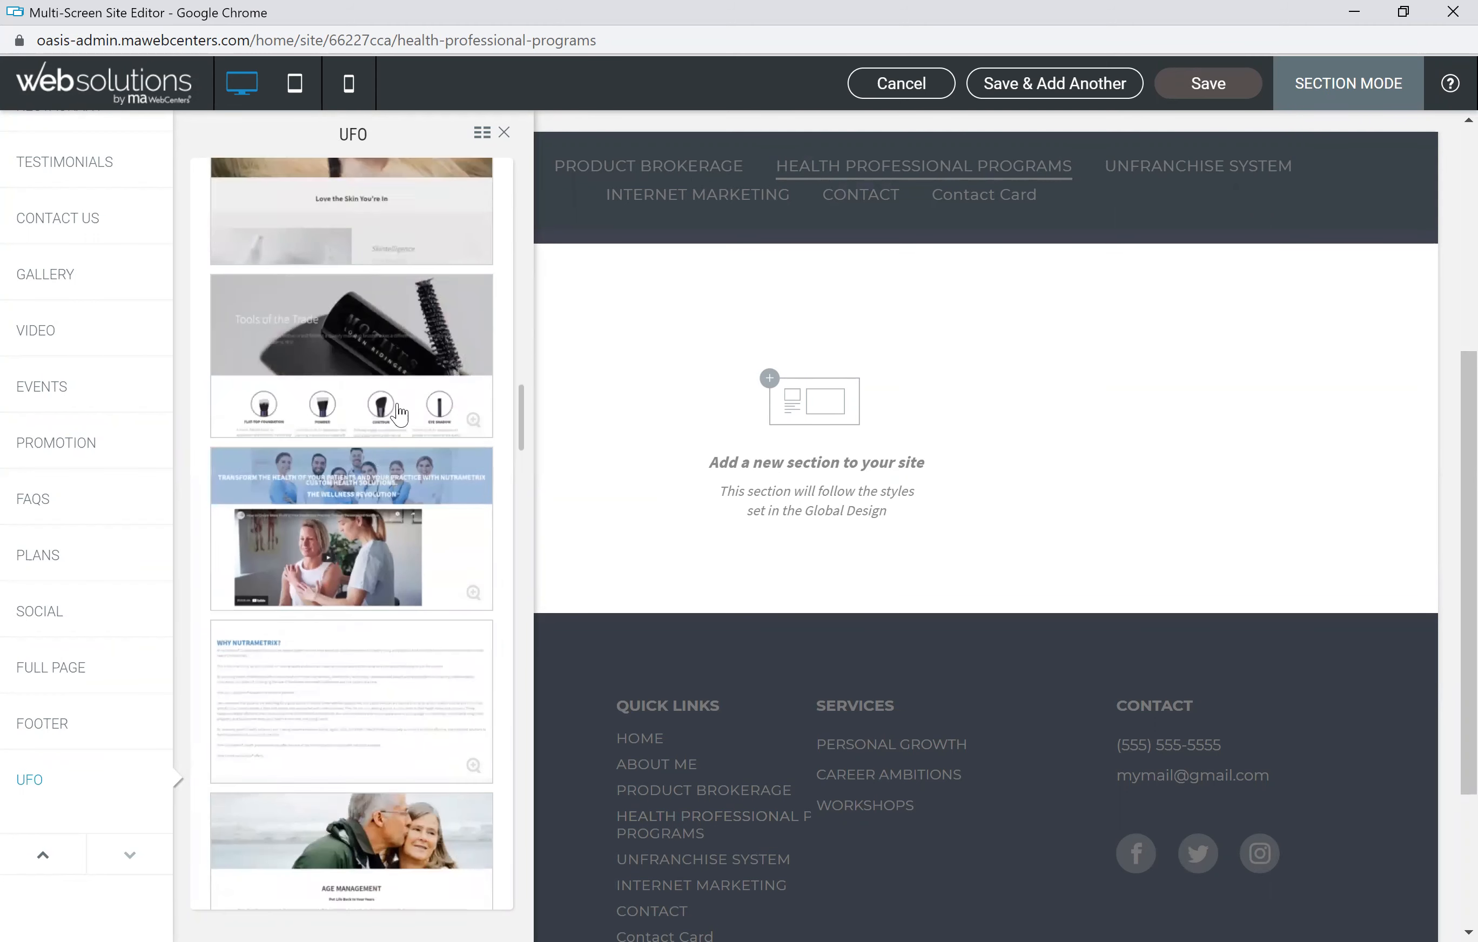
scroll(399, 413, down, 3)
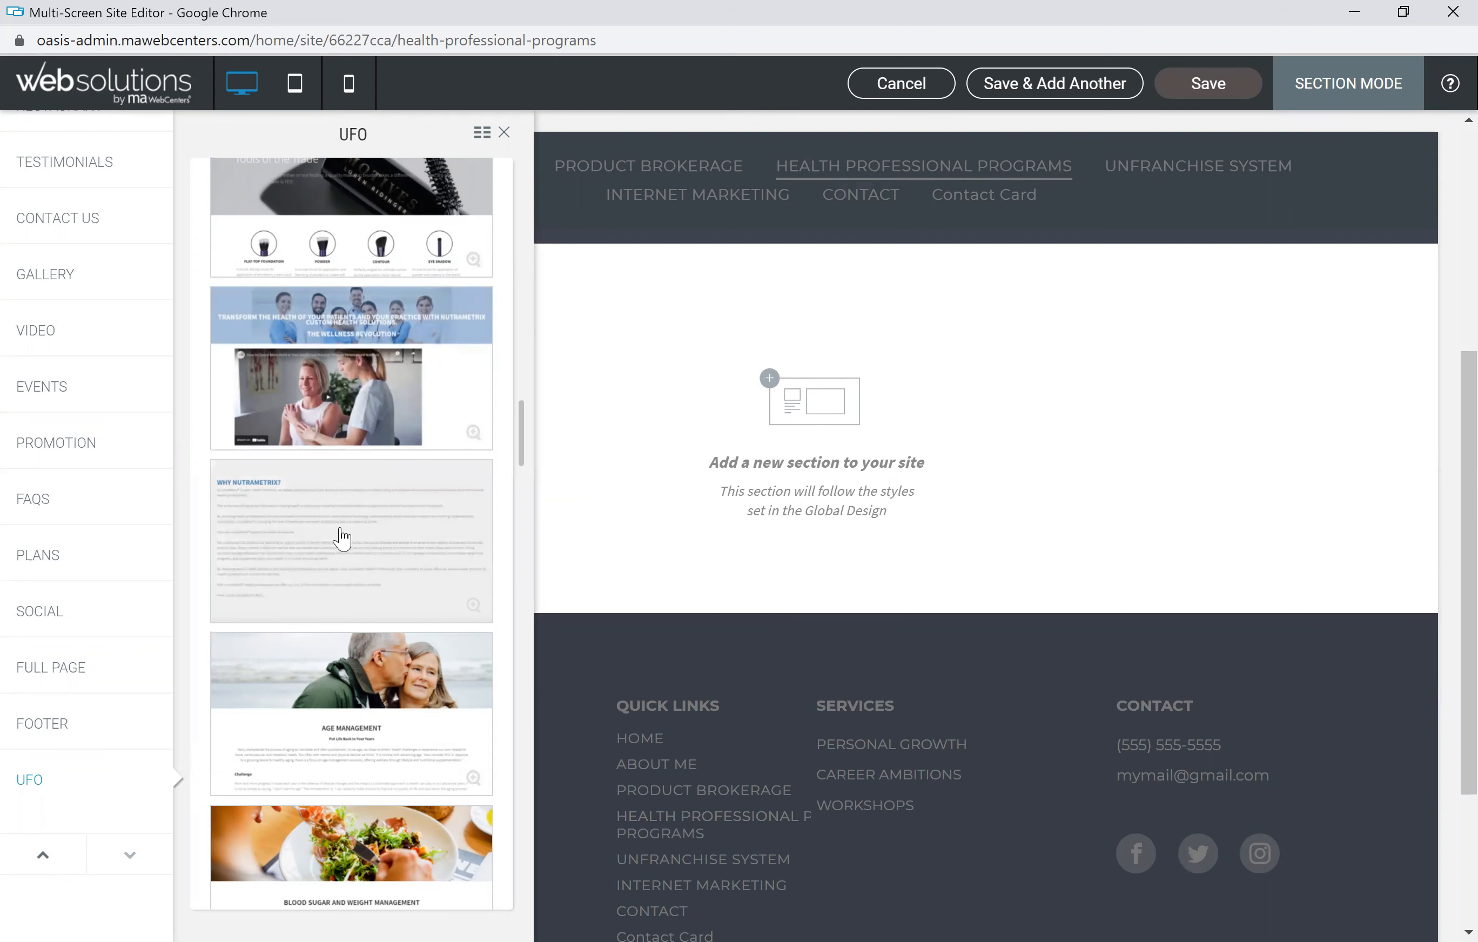
scroll(341, 539, down, 4)
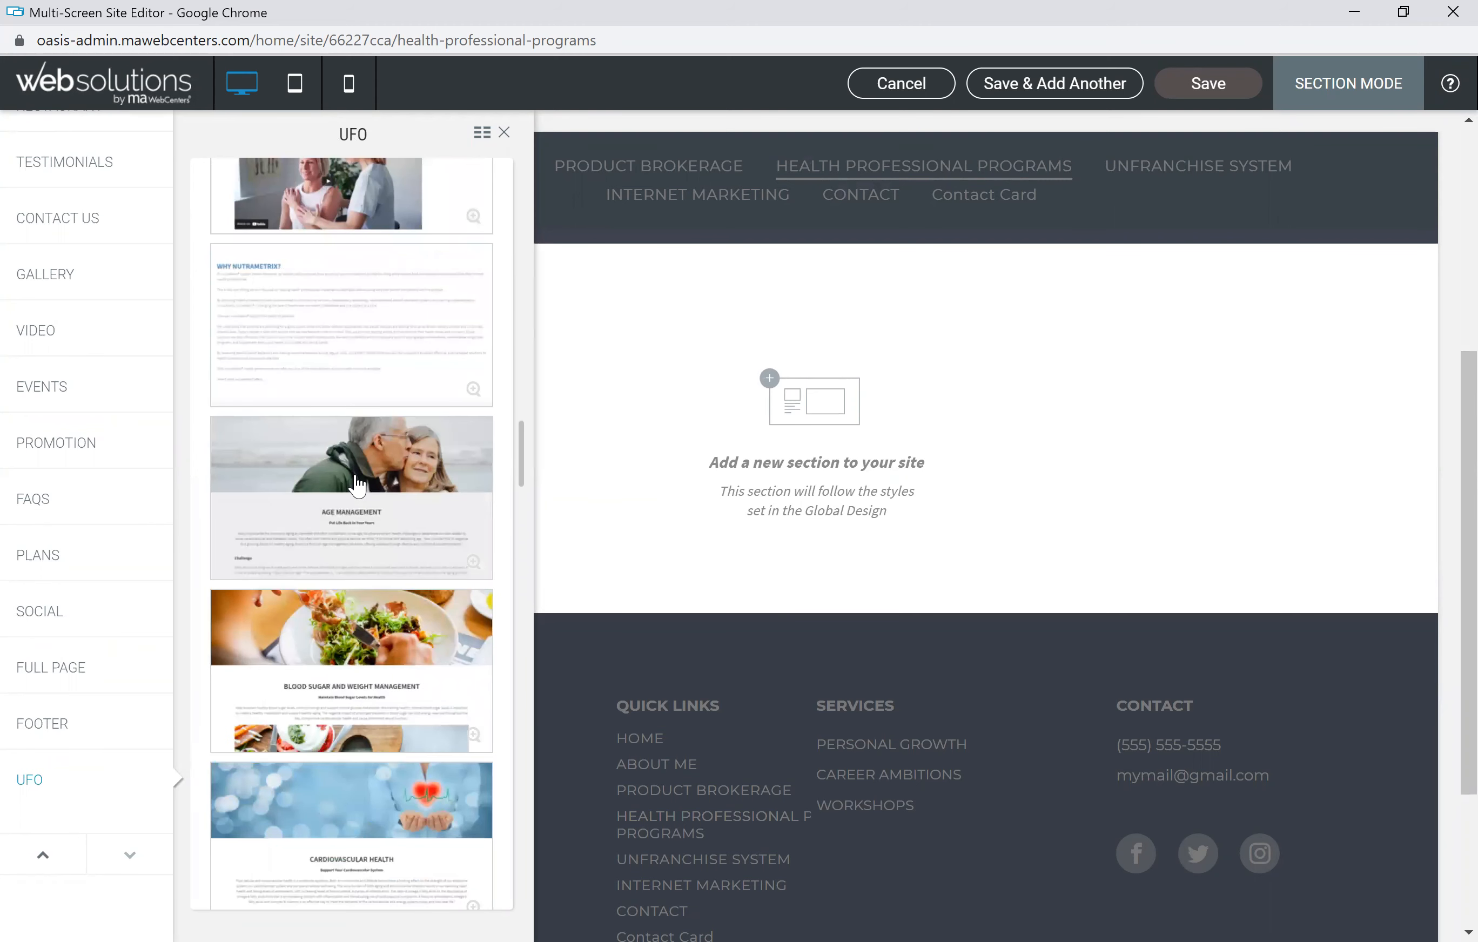
scroll(356, 484, down, 3)
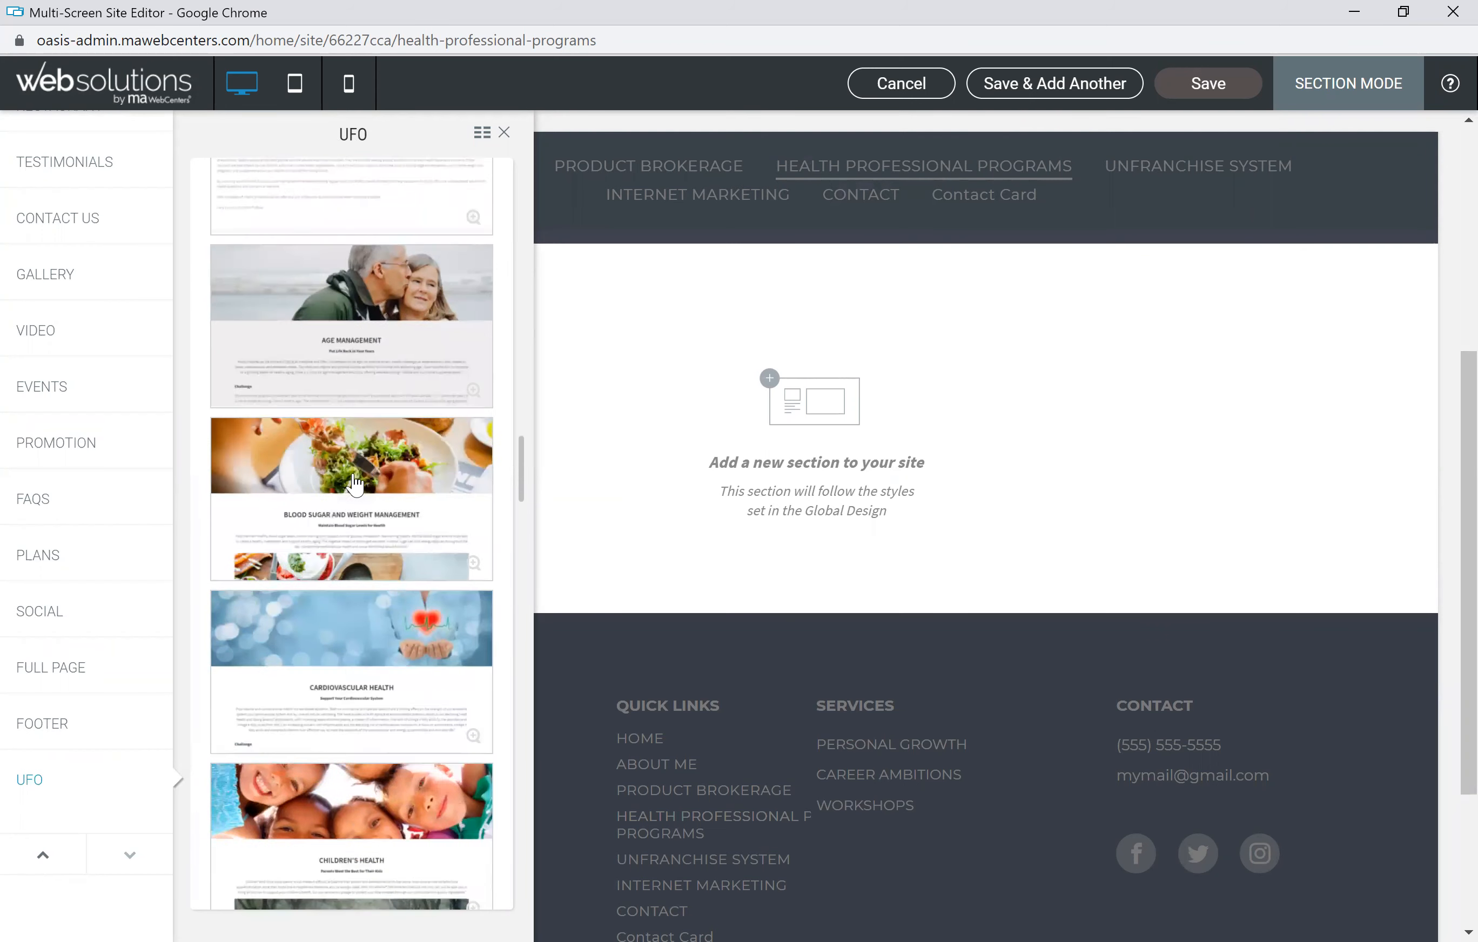
scroll(356, 485, down, 3)
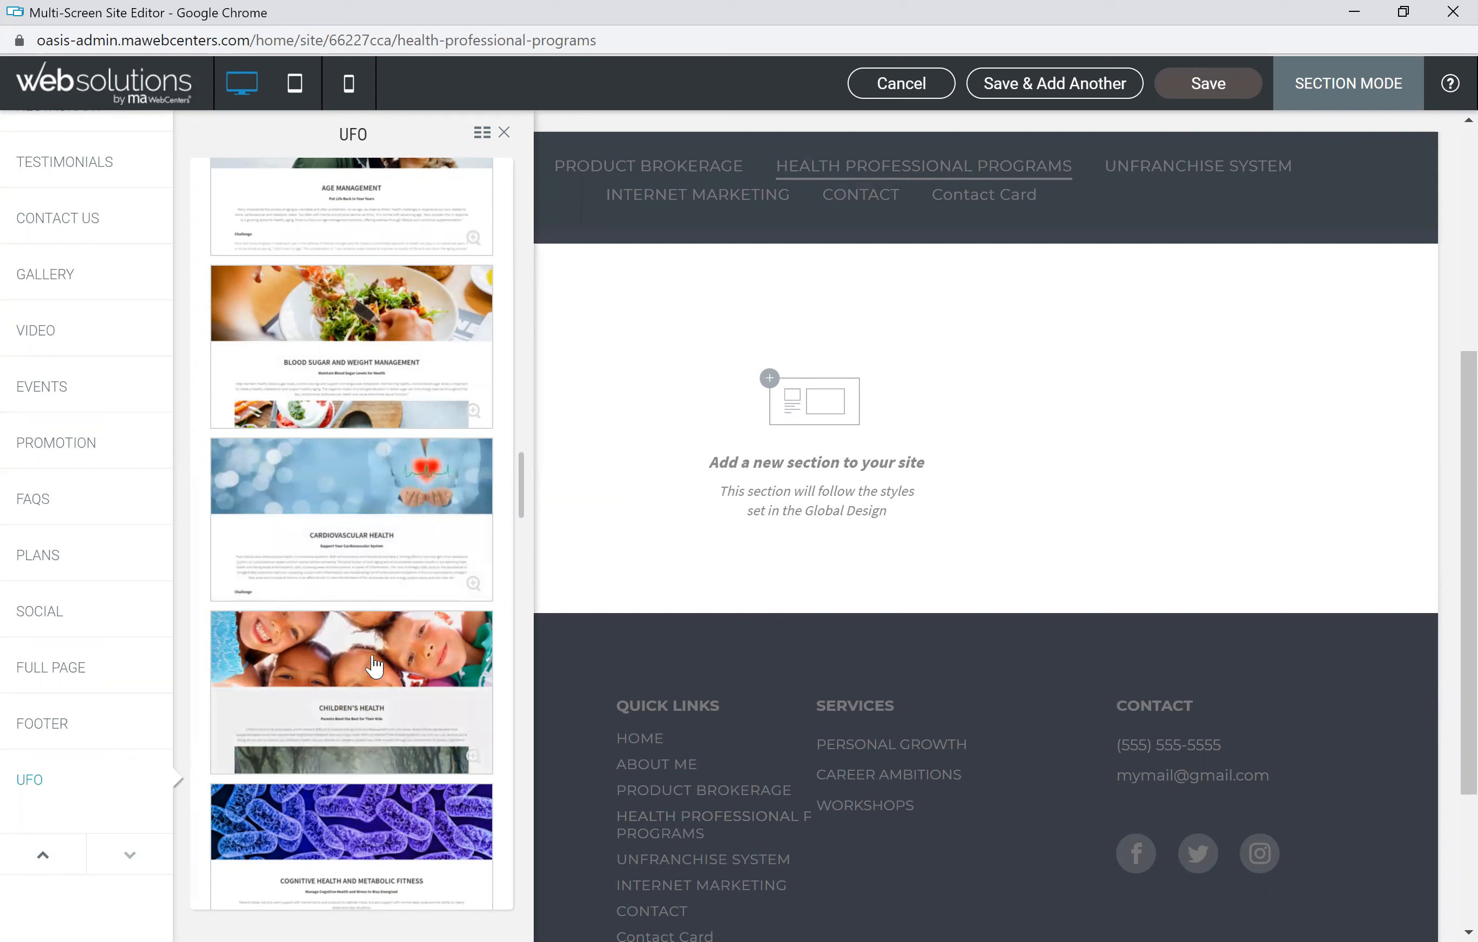
scroll(374, 664, down, 4)
scroll(366, 658, down, 2)
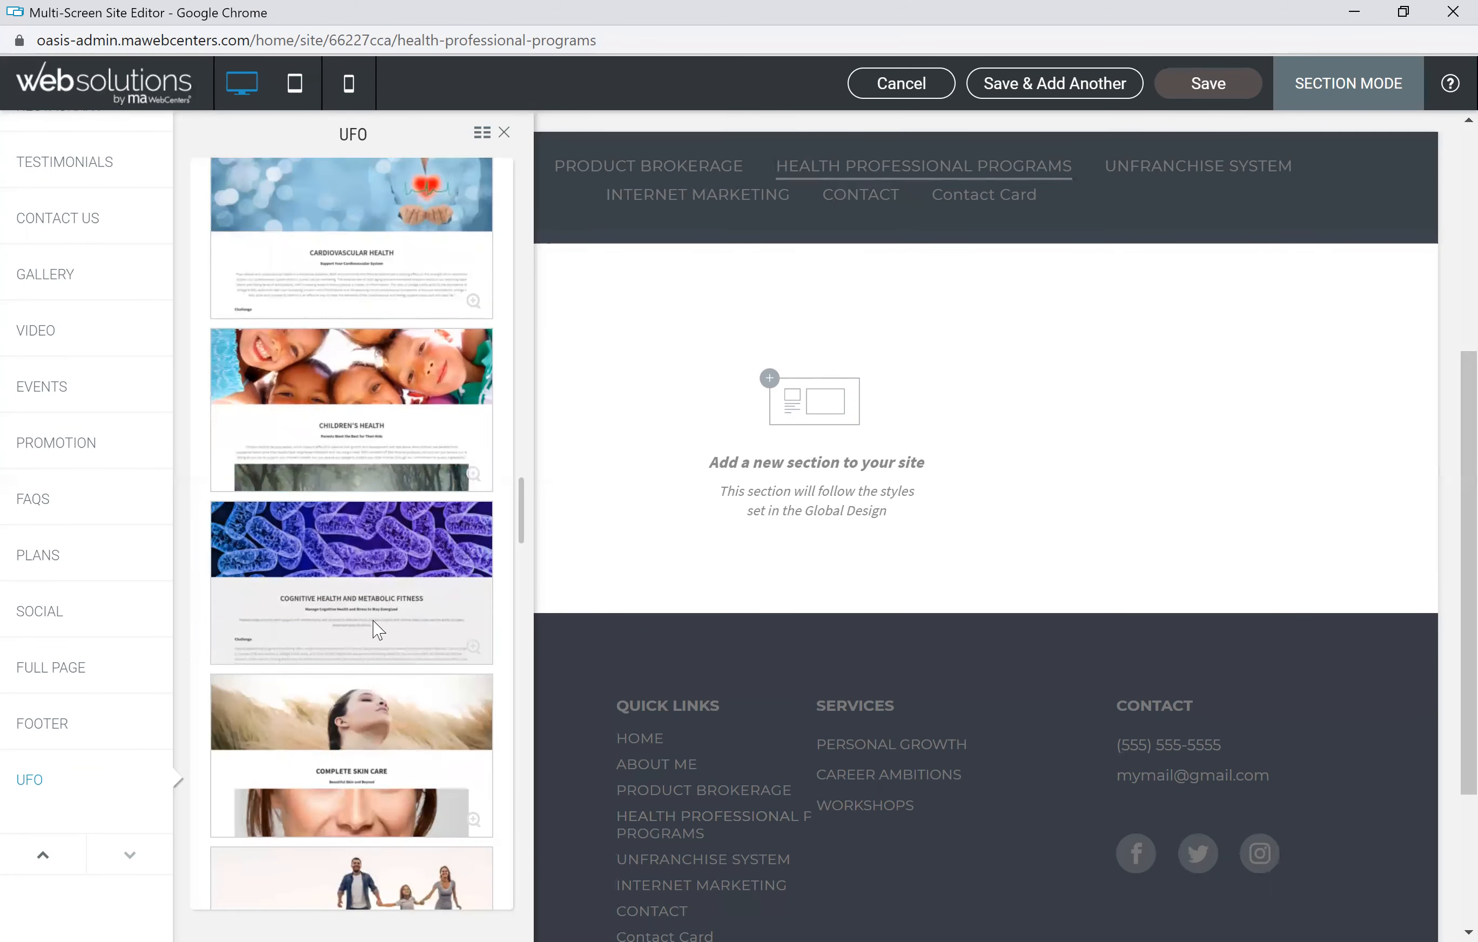
scroll(378, 630, down, 9)
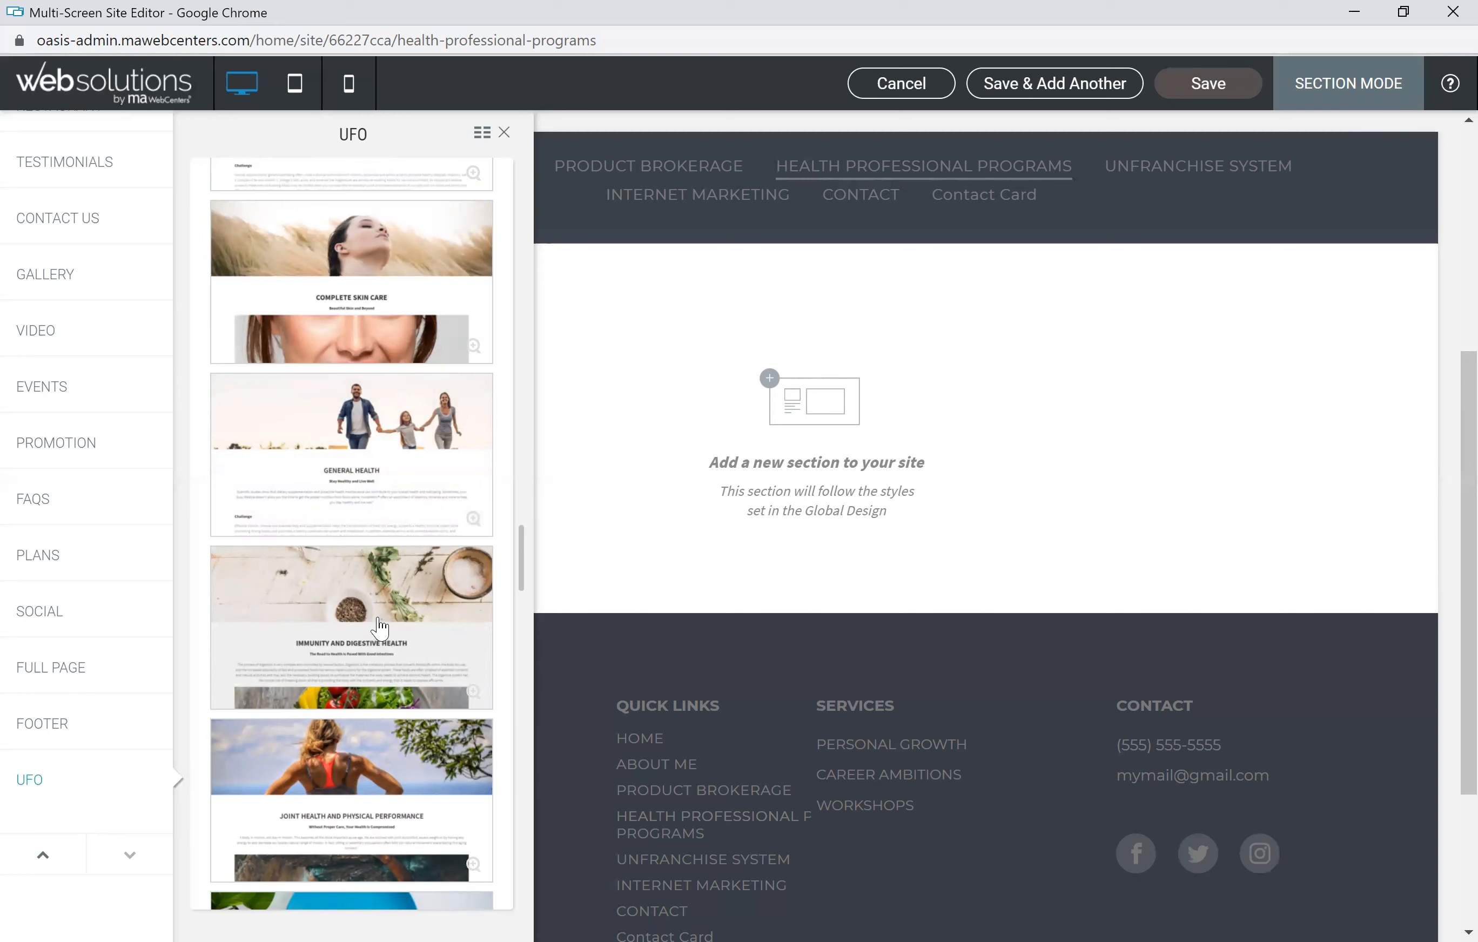
scroll(374, 562, down, 6)
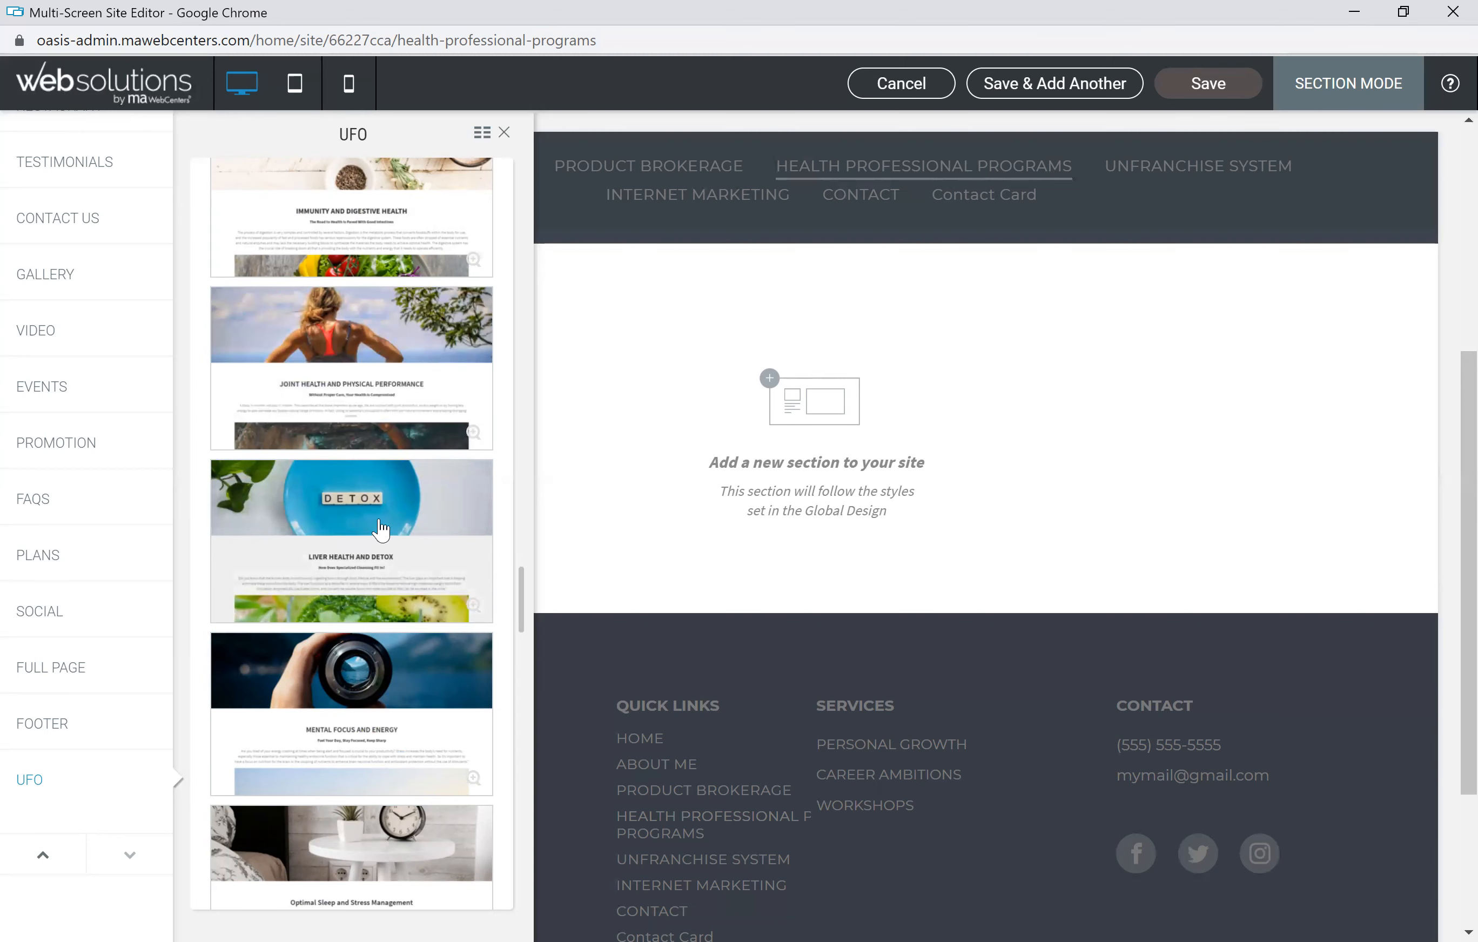
scroll(381, 533, down, 9)
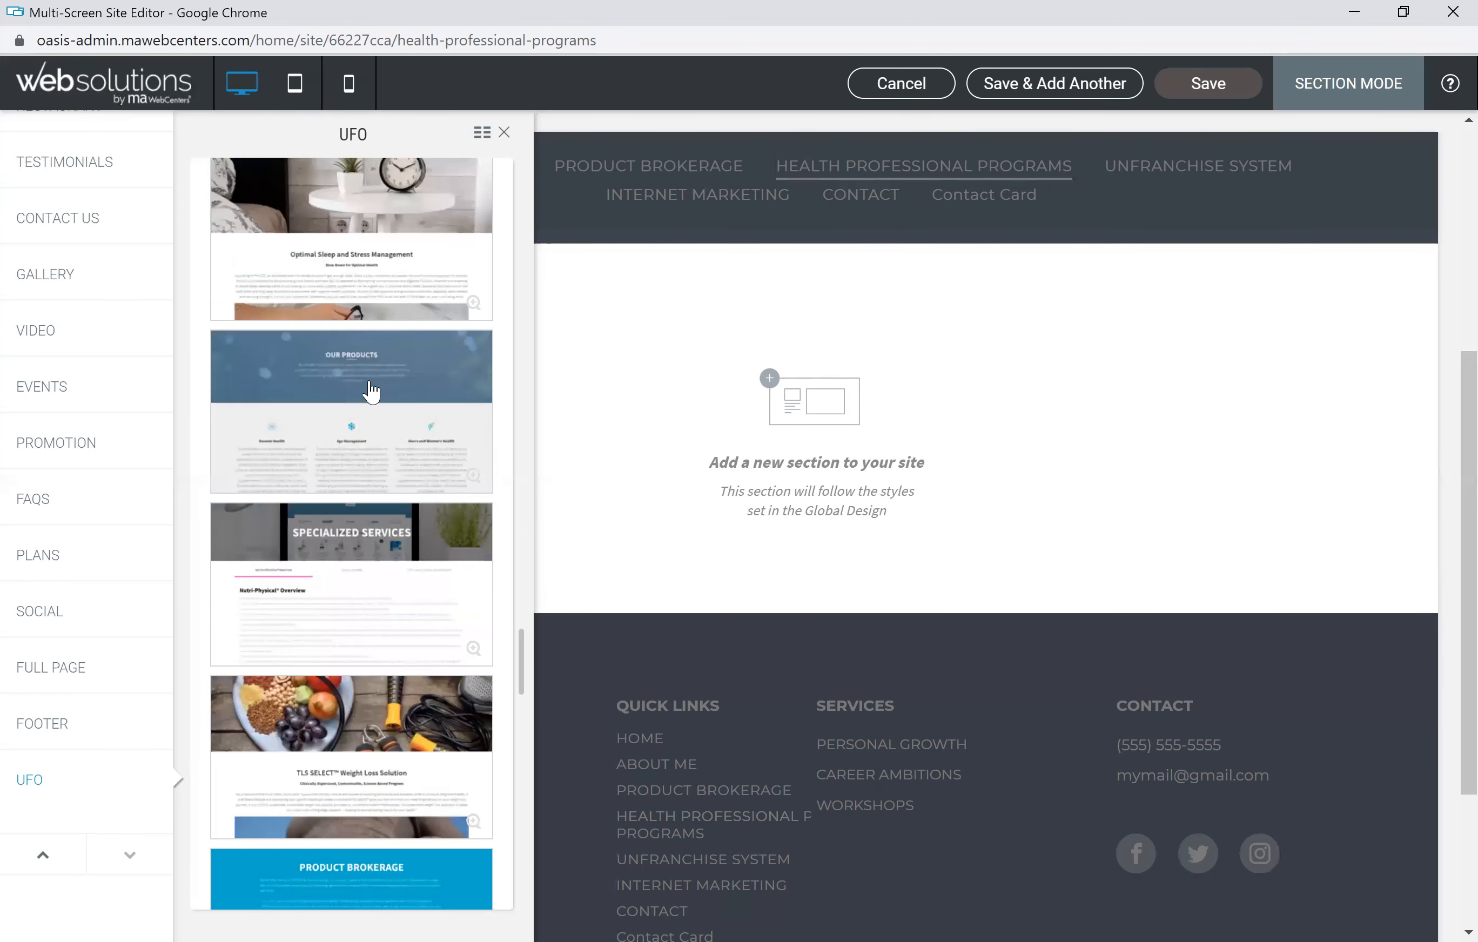
scroll(379, 528, down, 6)
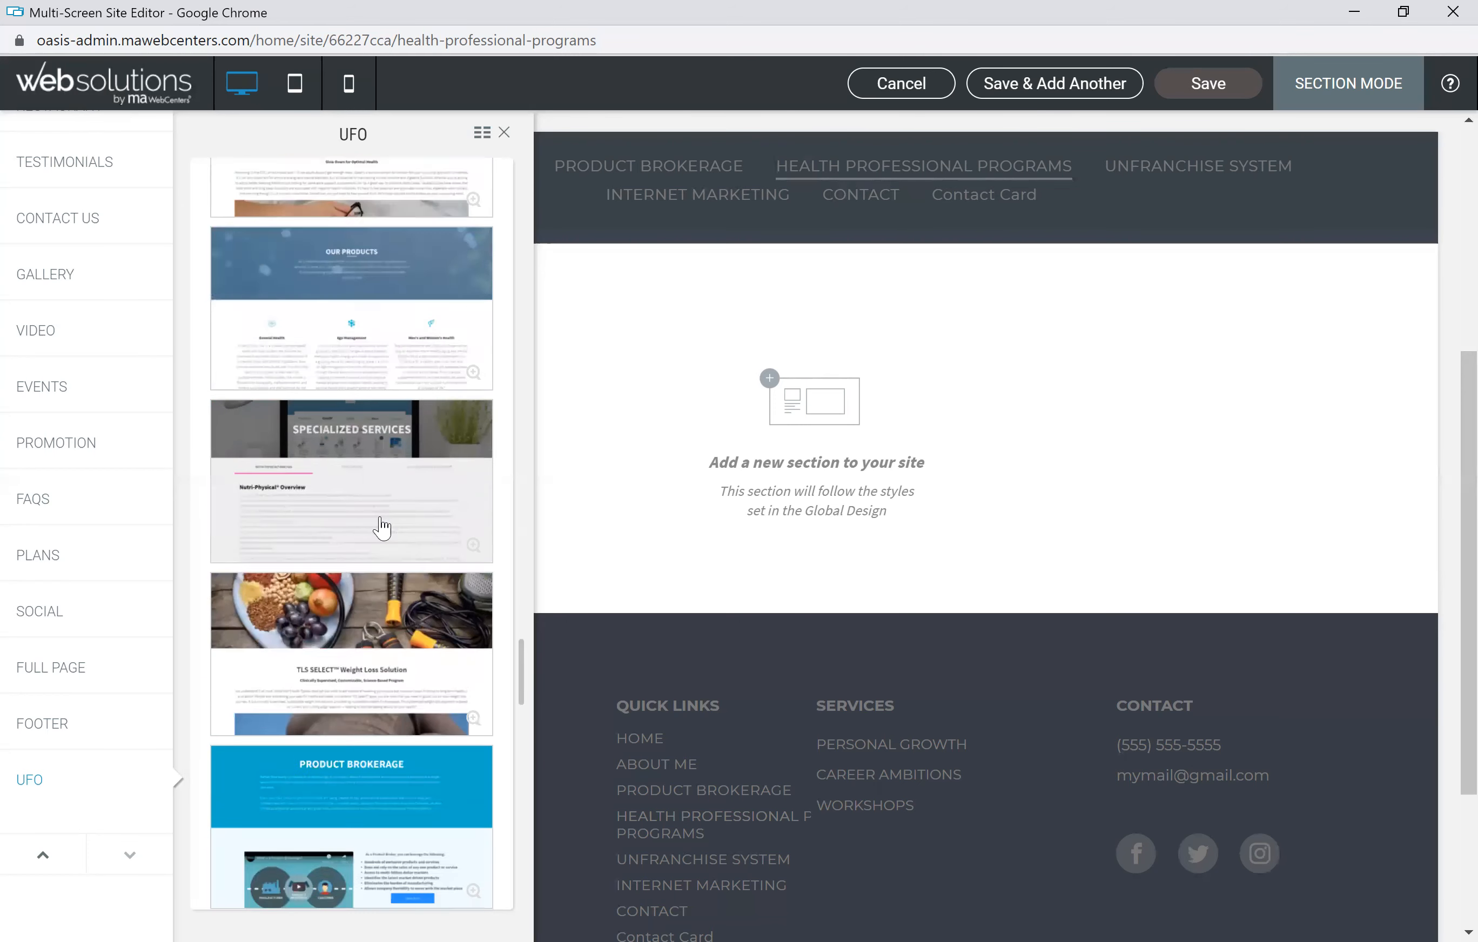
scroll(365, 616, up, 15)
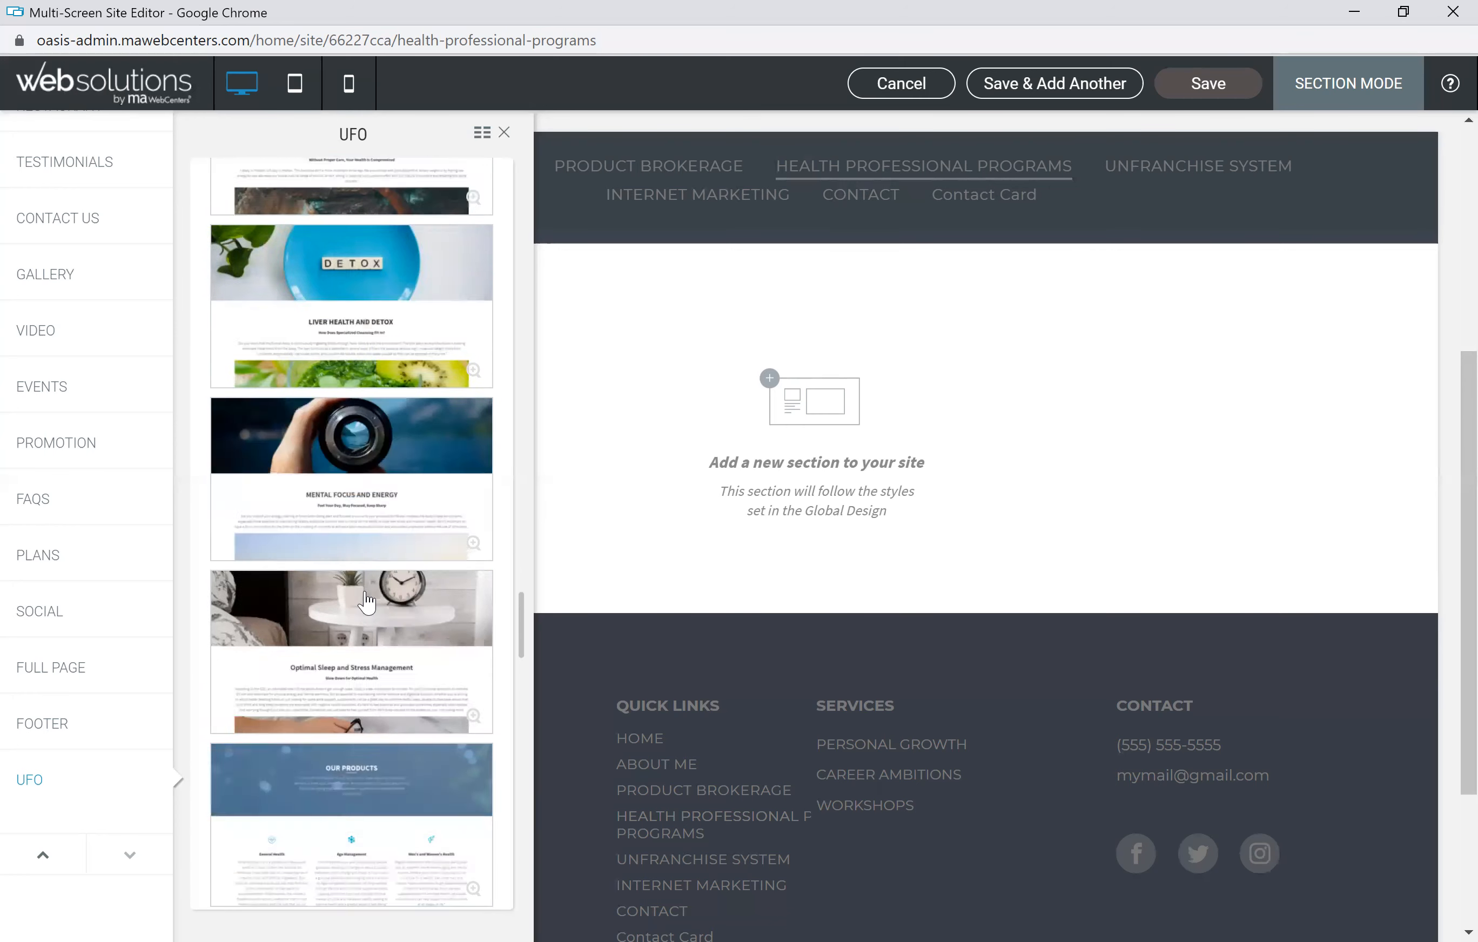
Insert the UFO template about transforming patient health with nutraMetrix Custom Health Solutions into the page and save the section.
scroll(367, 600, up, 15)
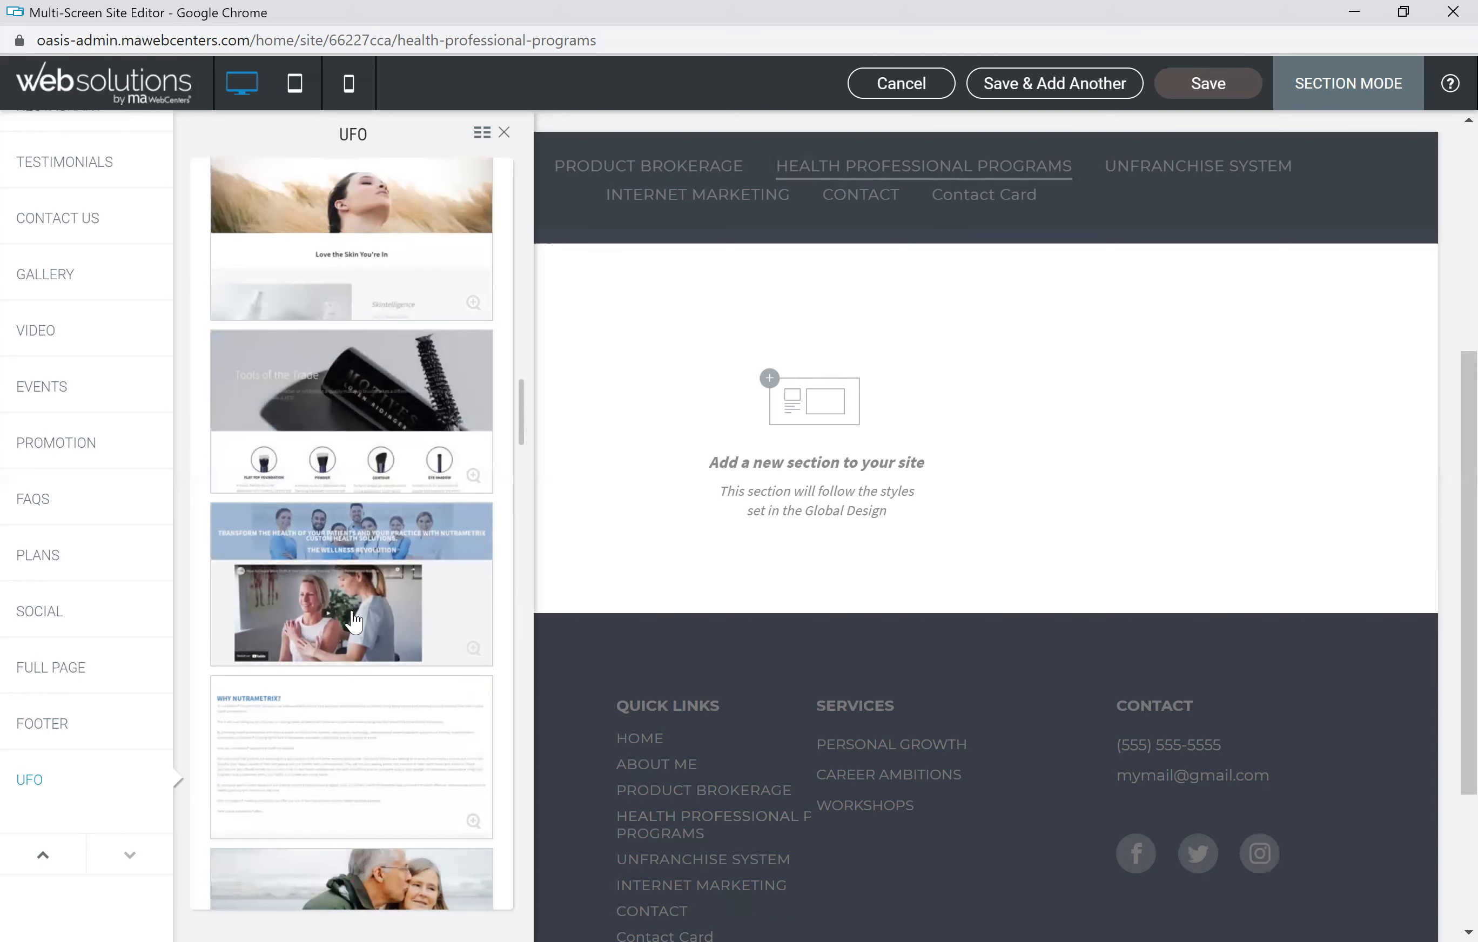
click(372, 580)
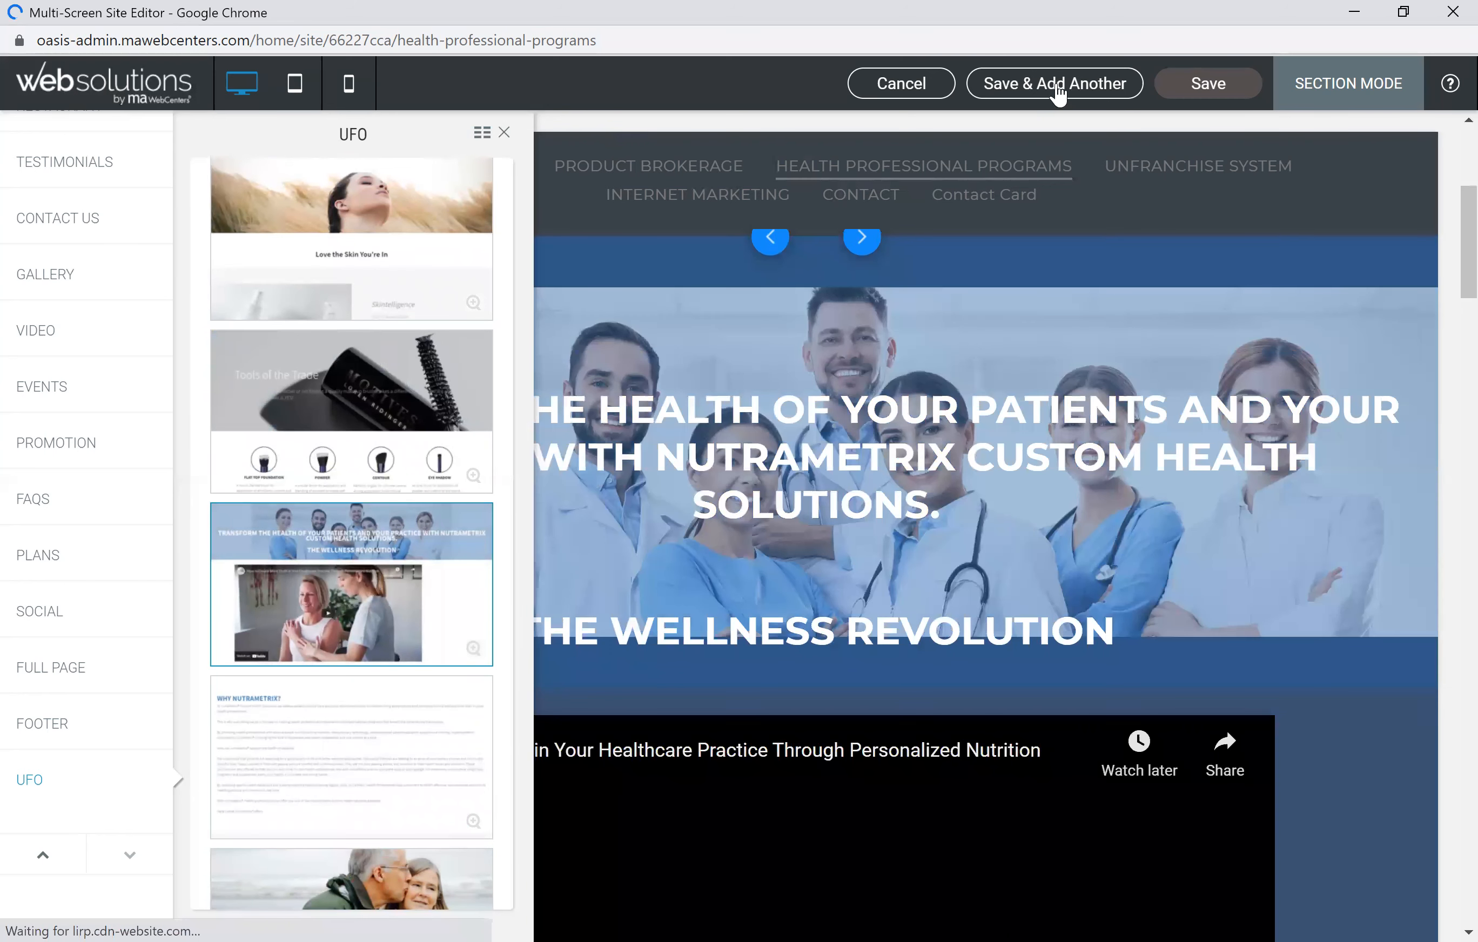
click(1217, 87)
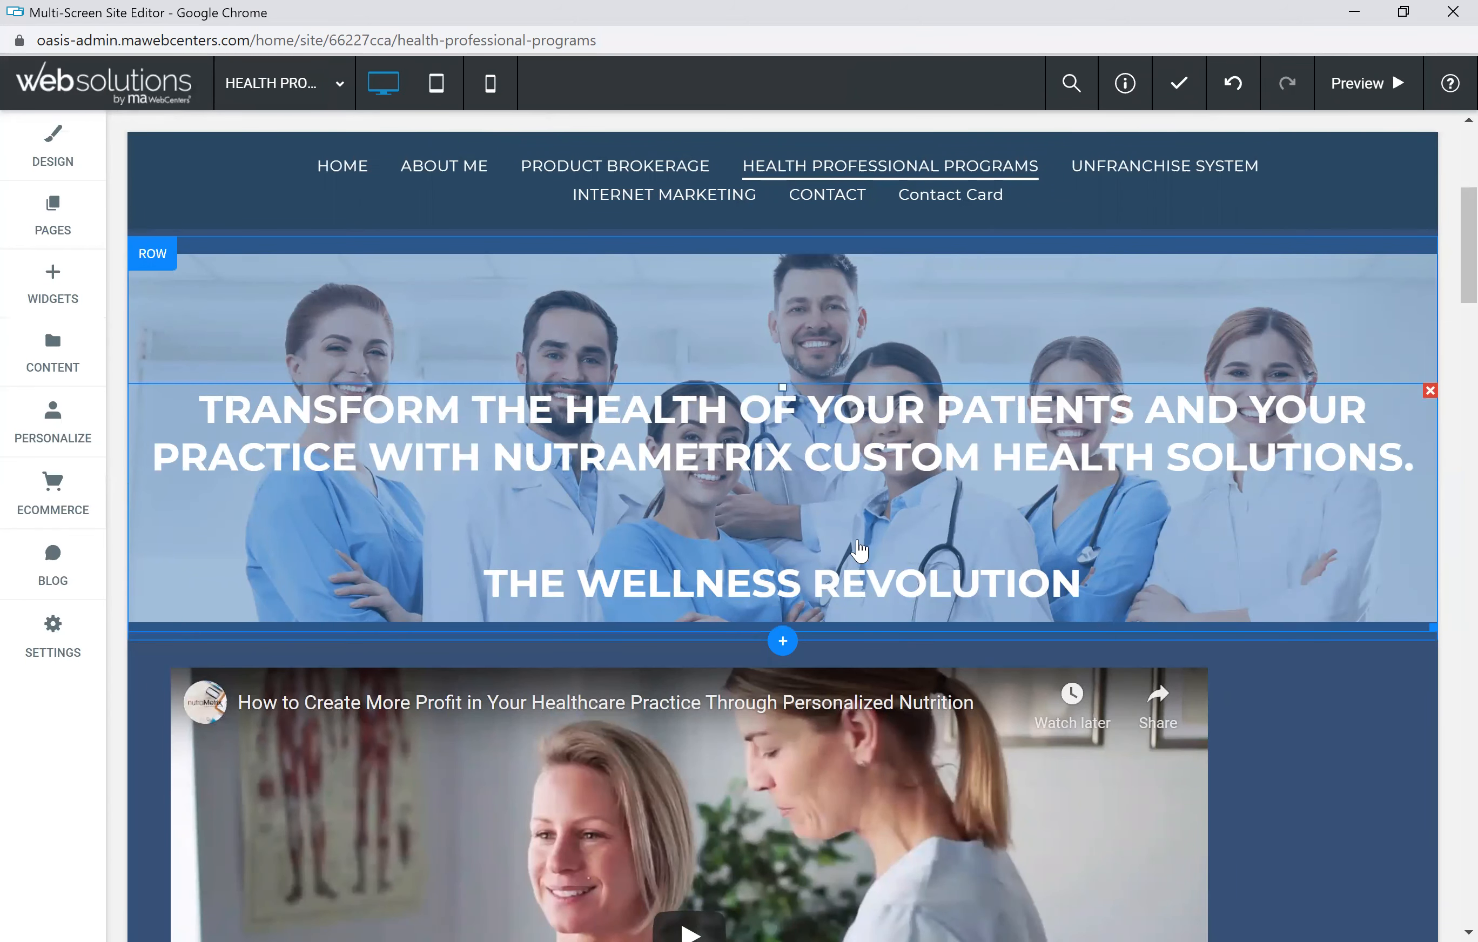
Set the background color of the row containing the healthcare practice video to white (#ffffff).
scroll(851, 550, down, 7)
scroll(544, 600, down, 3)
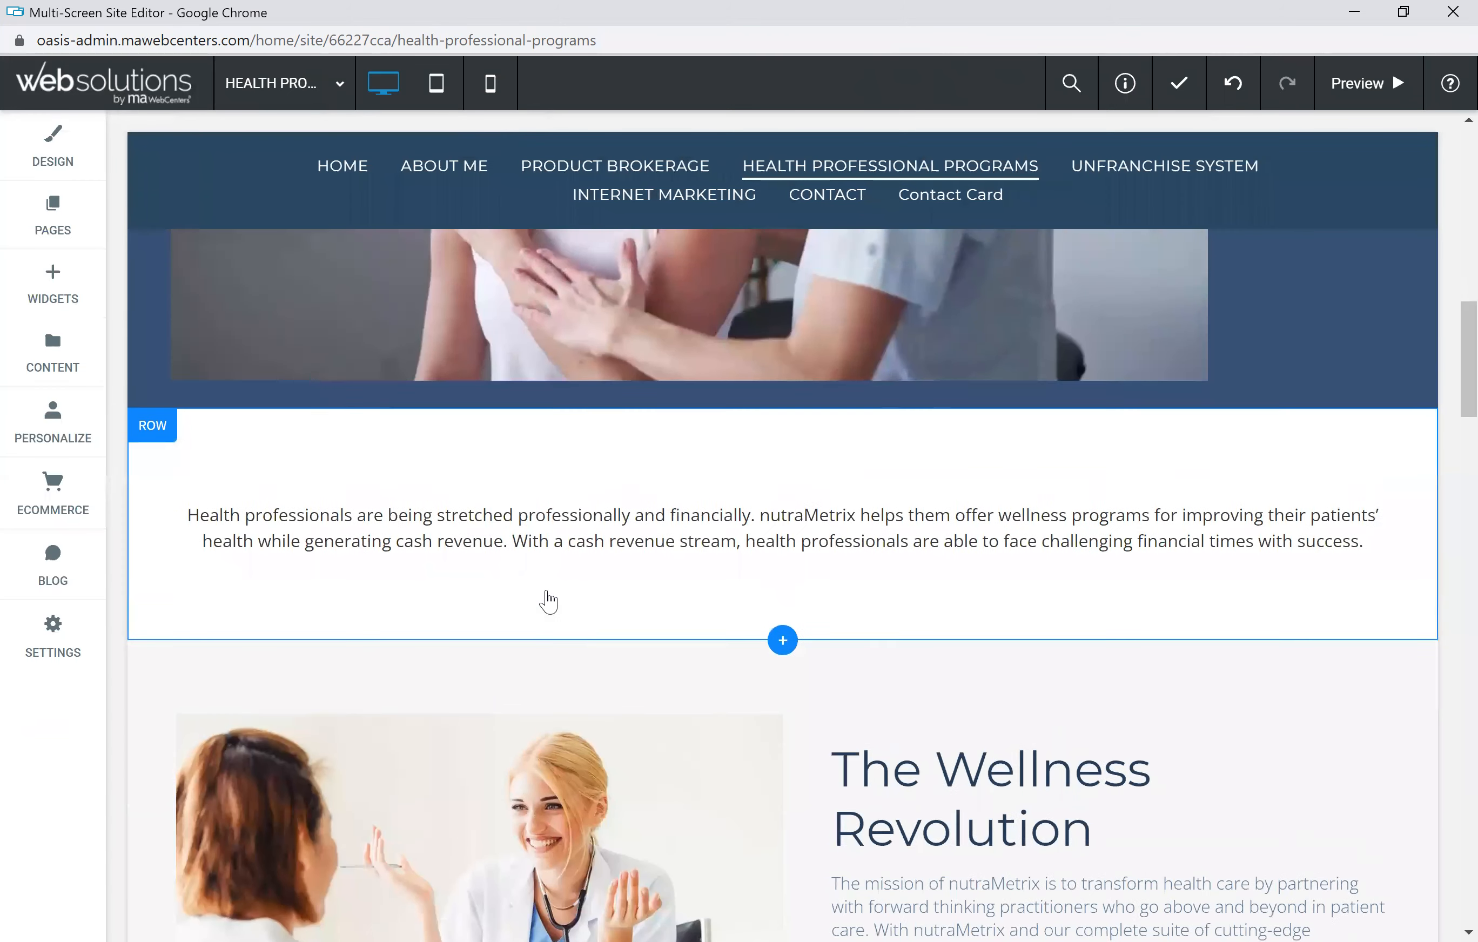
scroll(544, 600, up, 10)
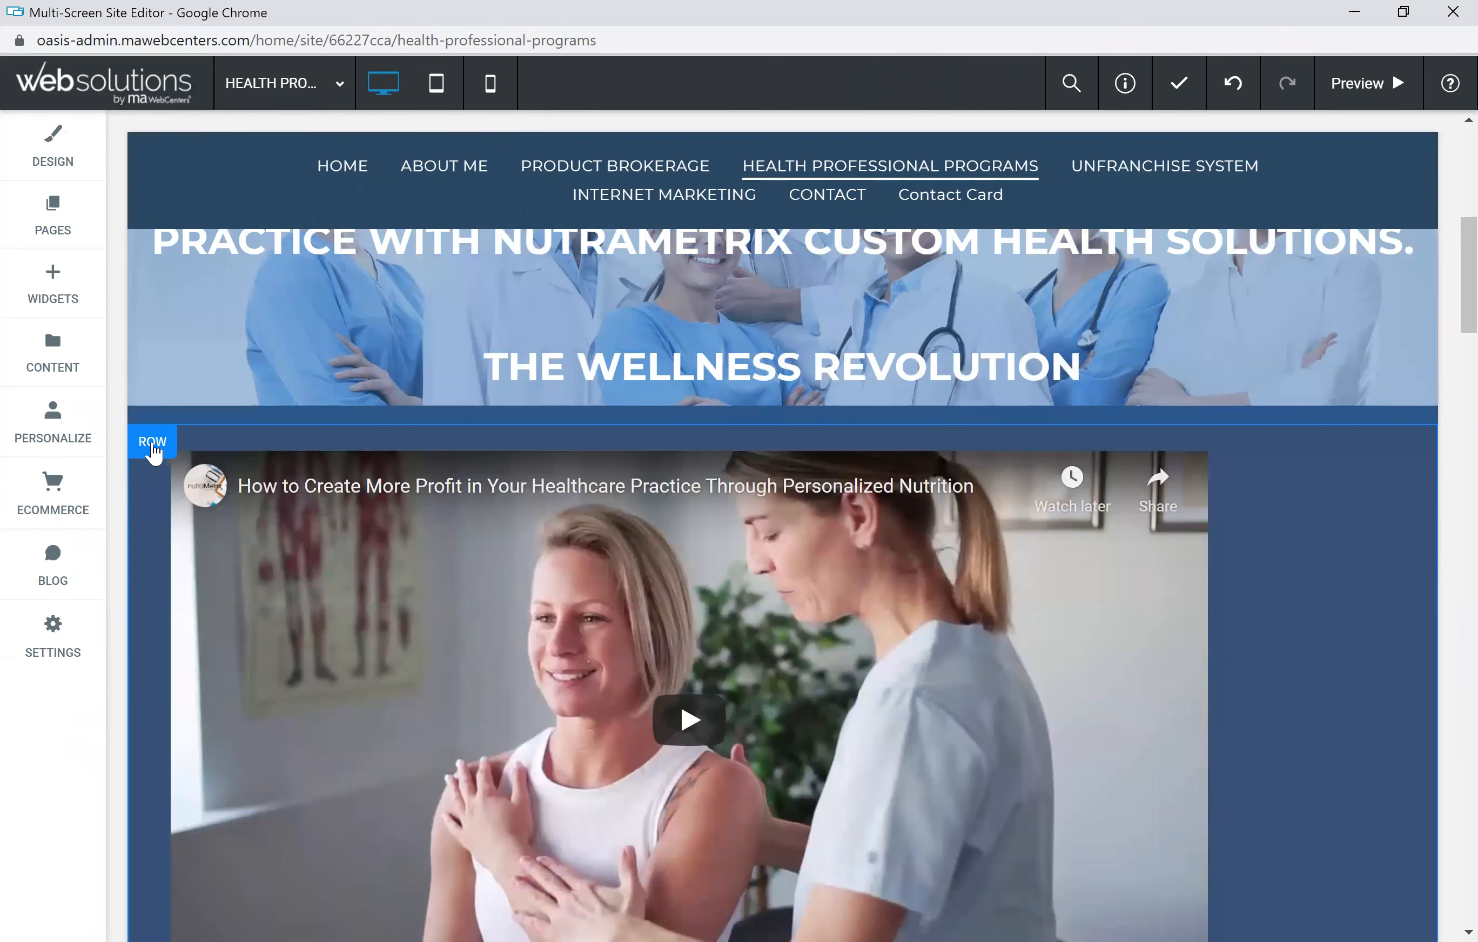
click(153, 443)
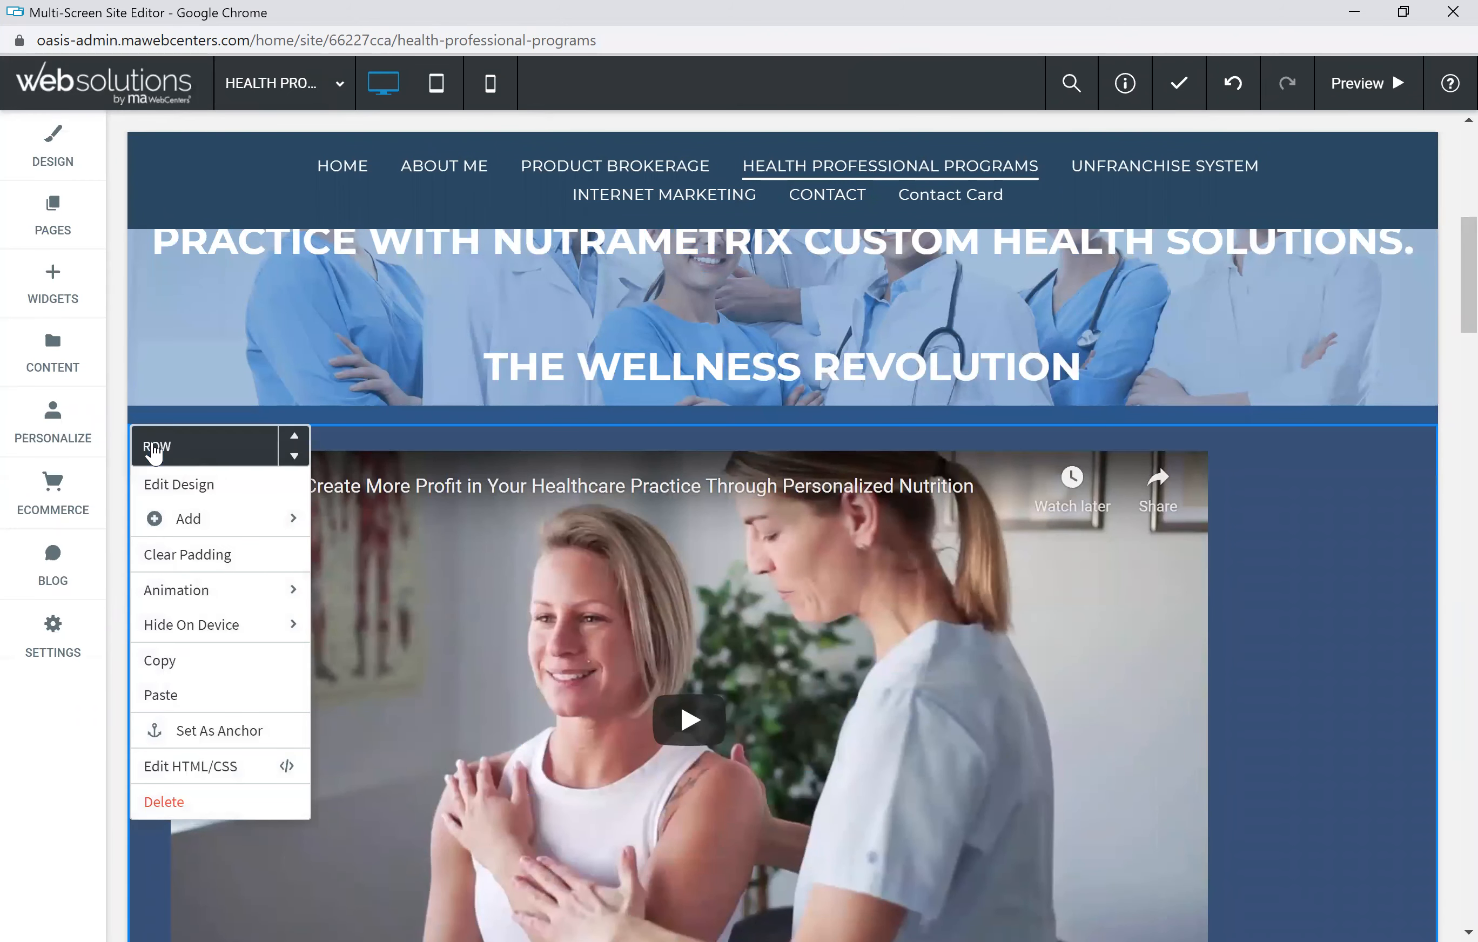
click(203, 488)
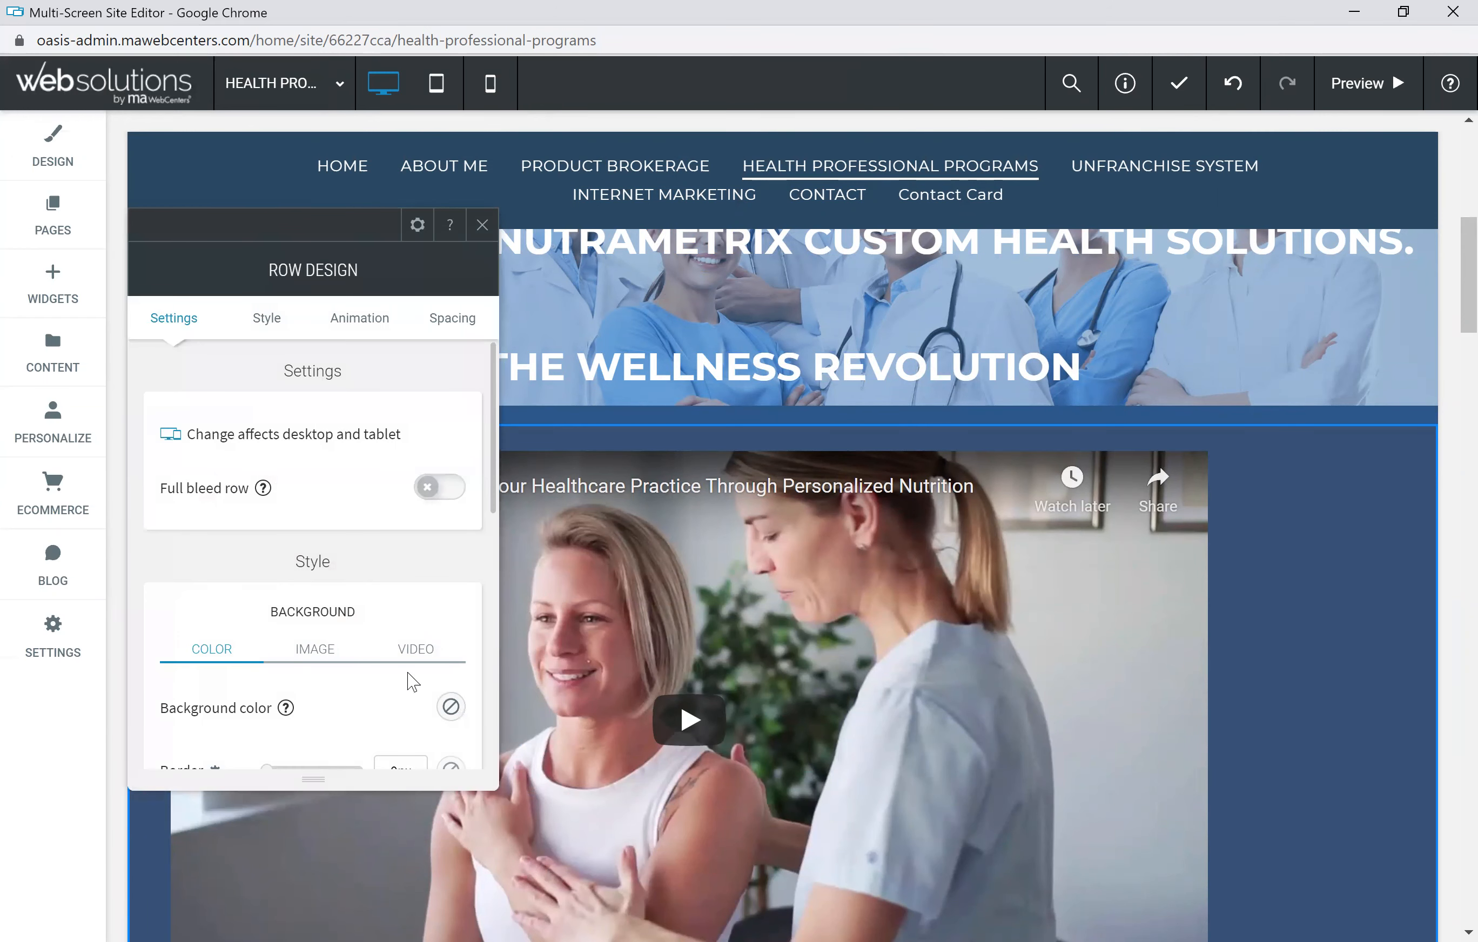
click(451, 707)
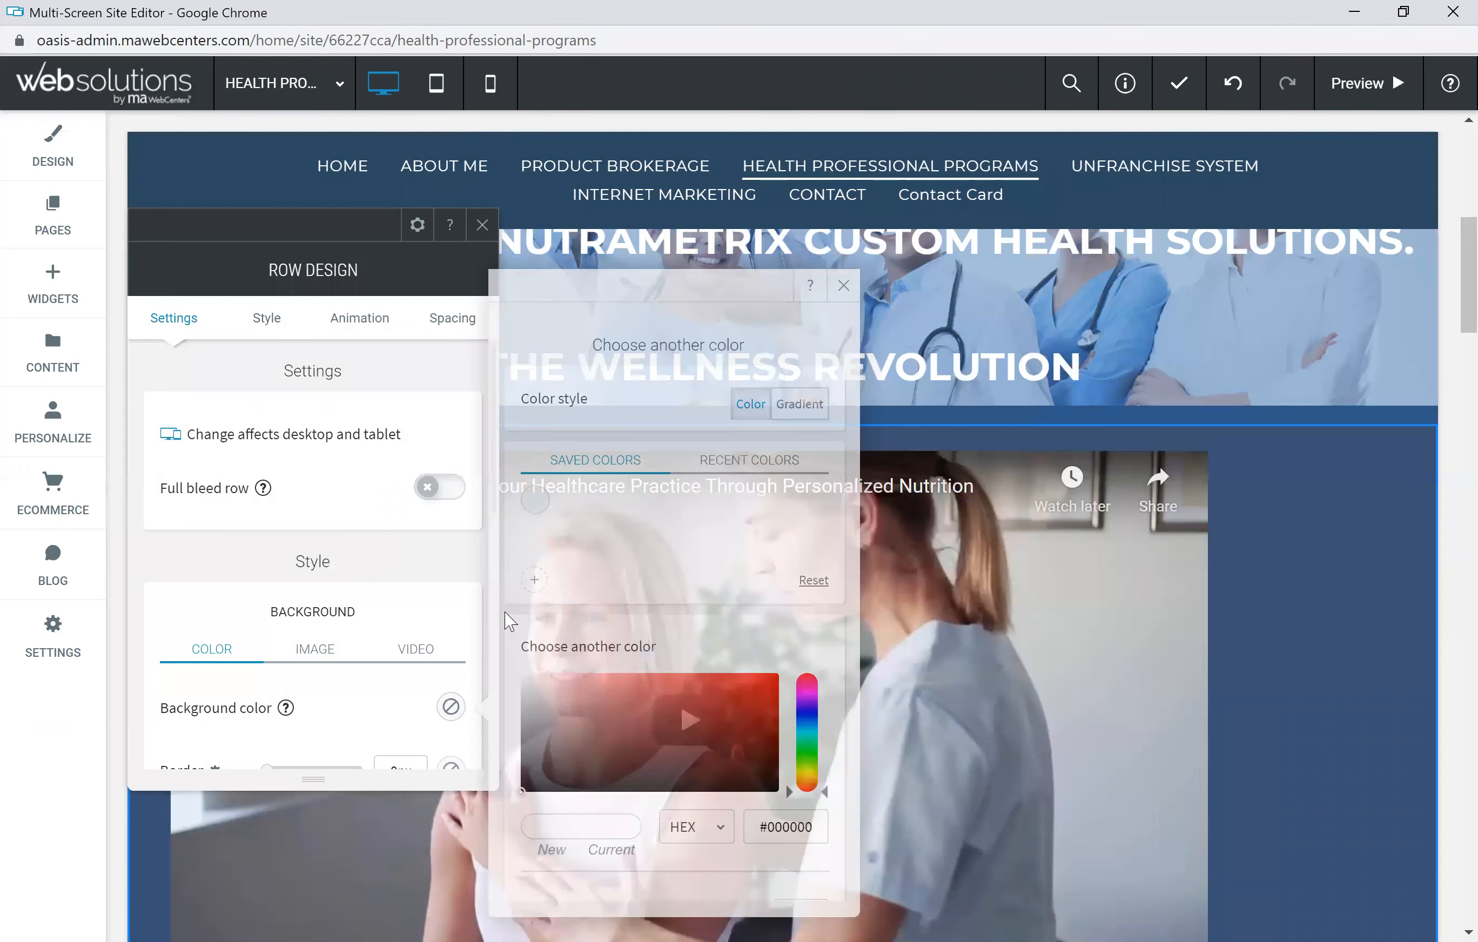
click(738, 467)
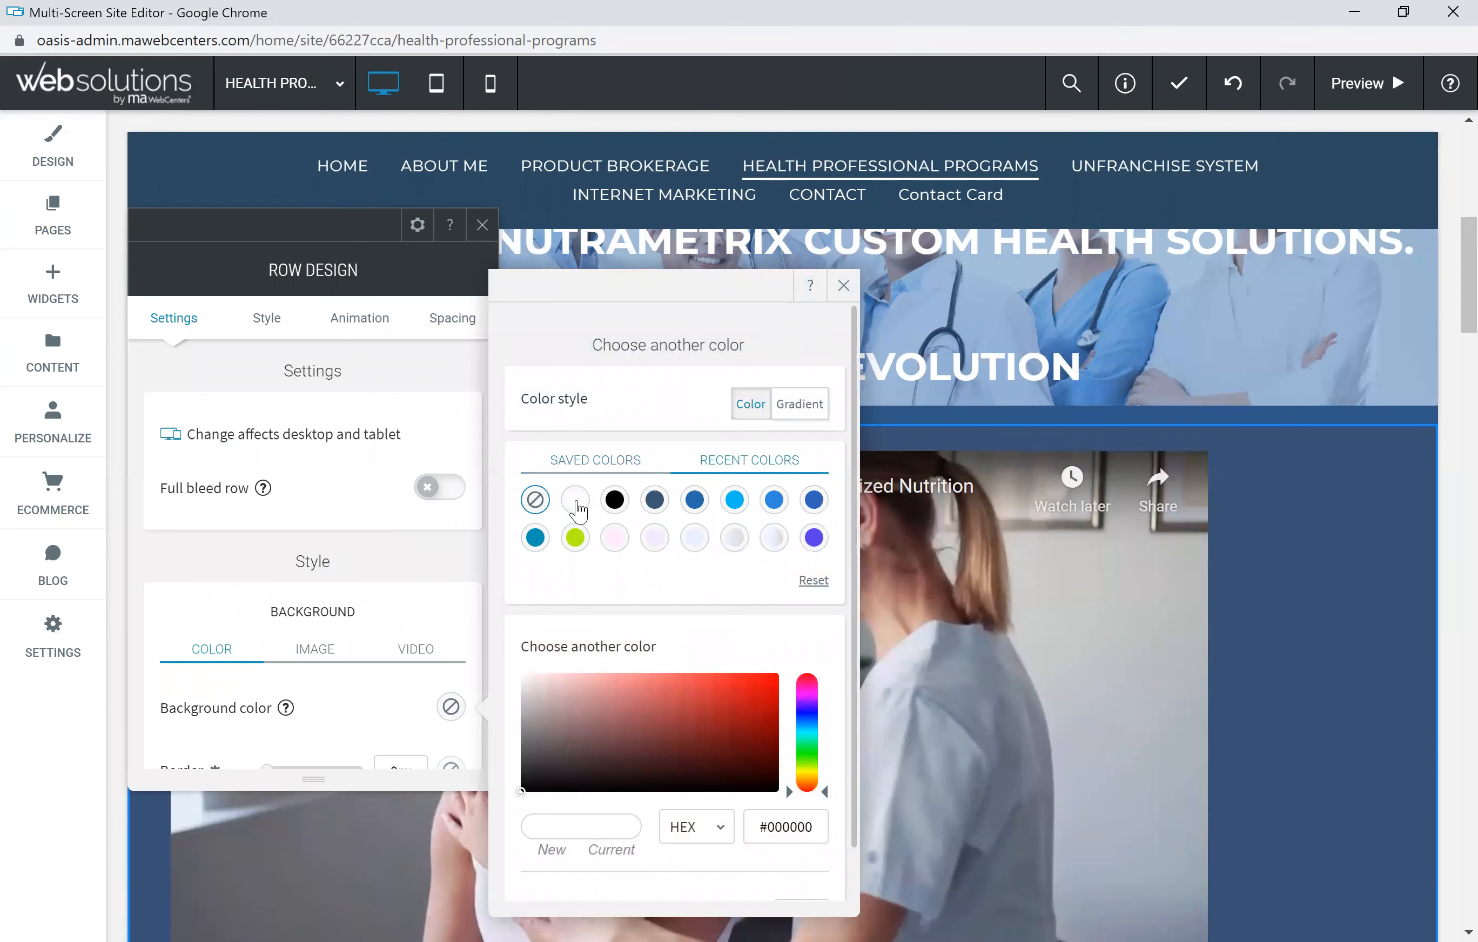
click(575, 500)
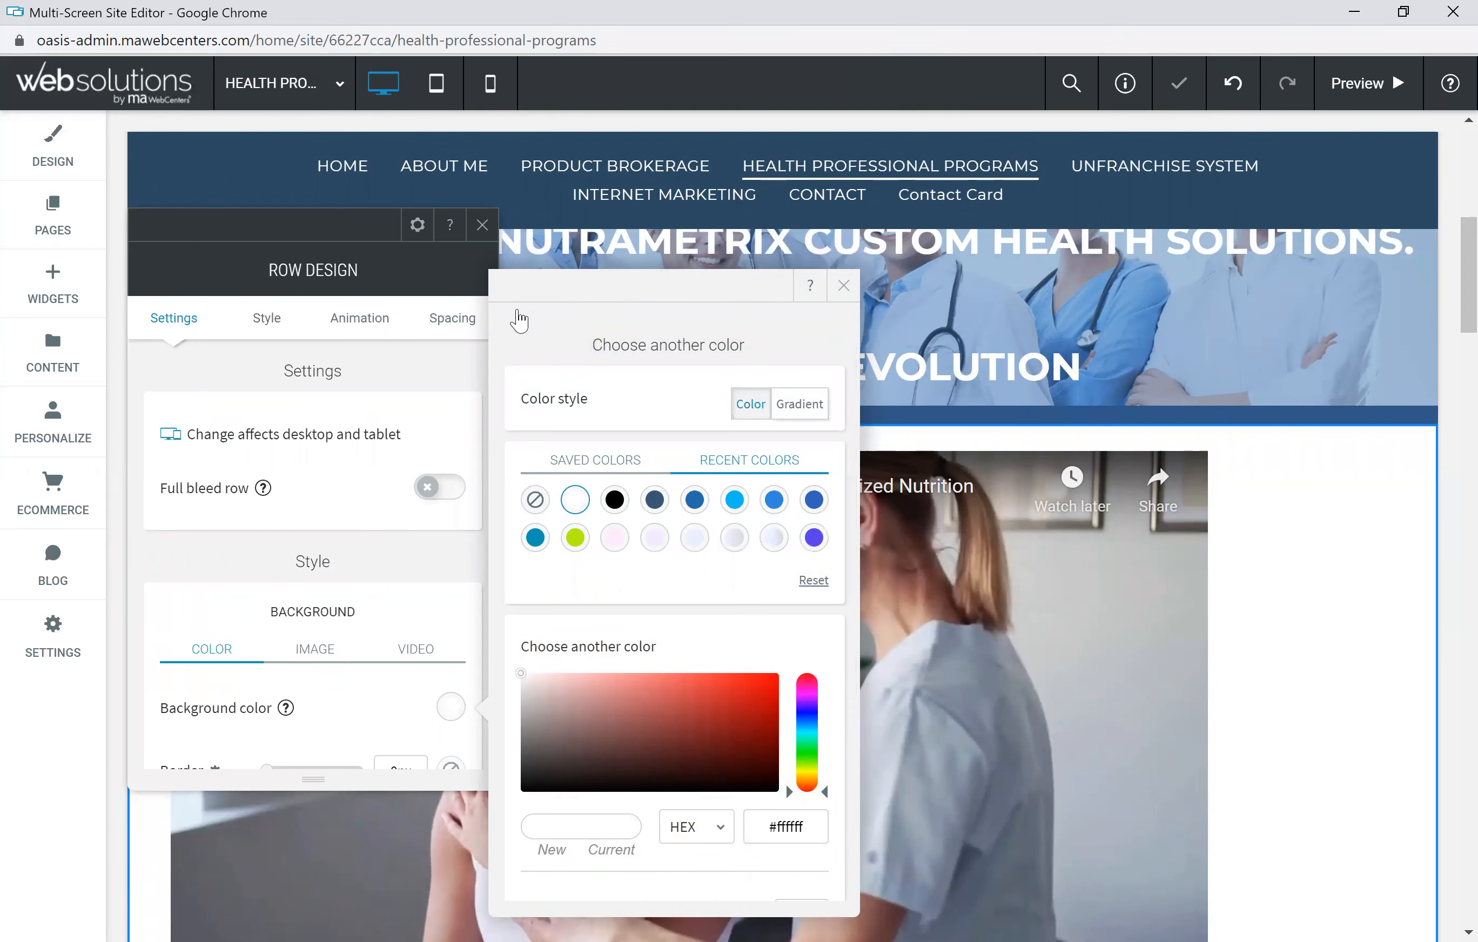
click(475, 246)
click(483, 225)
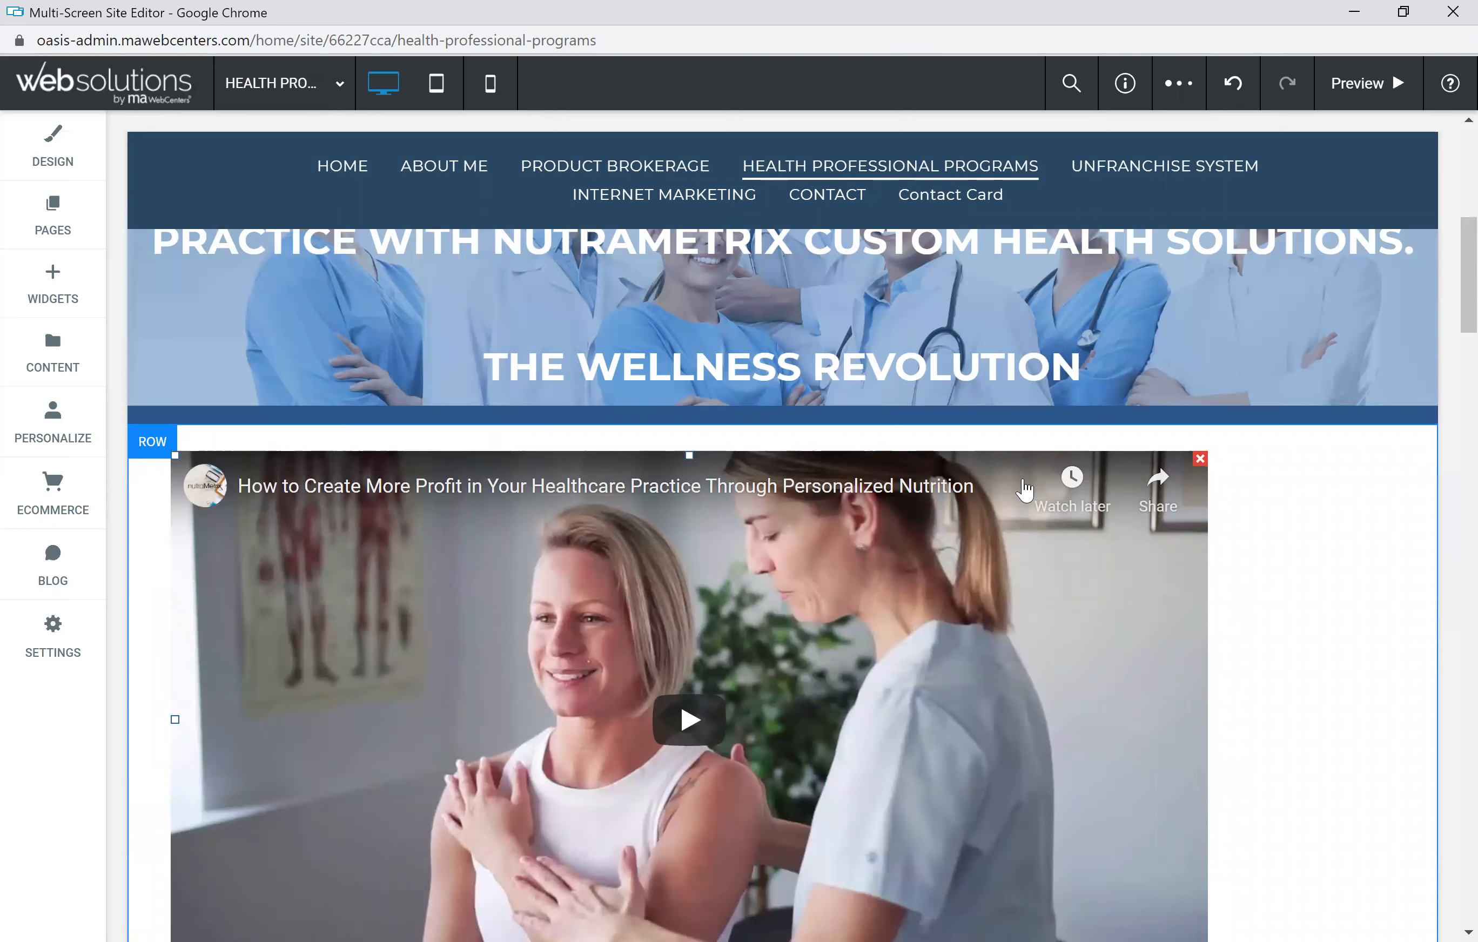
Examine the content rows below the video and the link settings of the LEARN MORE button under The Wellness Revolution.
scroll(482, 562, down, 5)
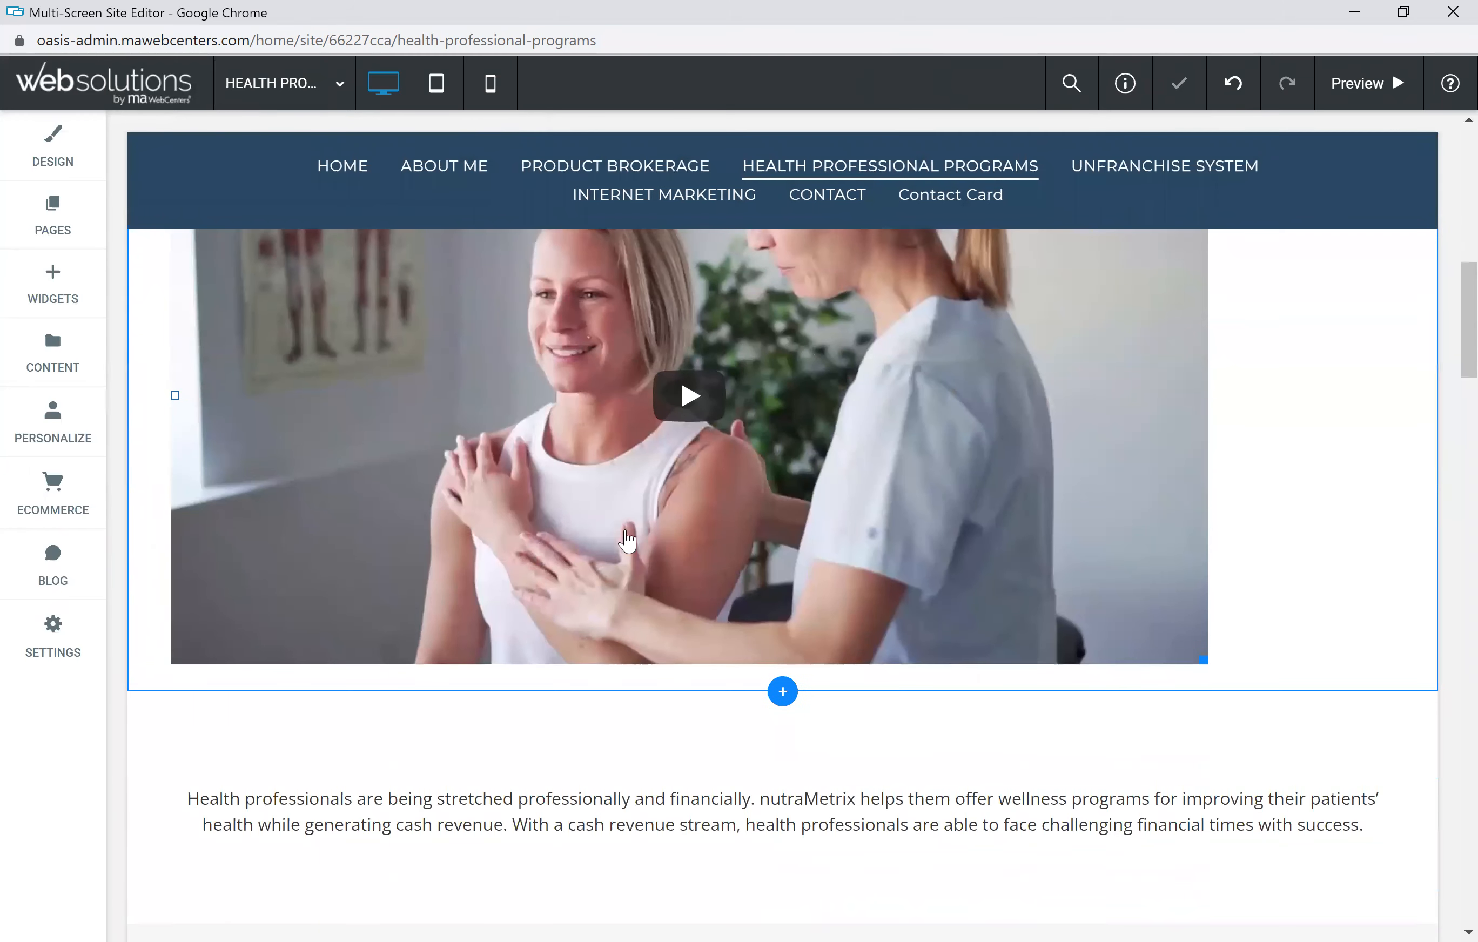
scroll(665, 517, down, 7)
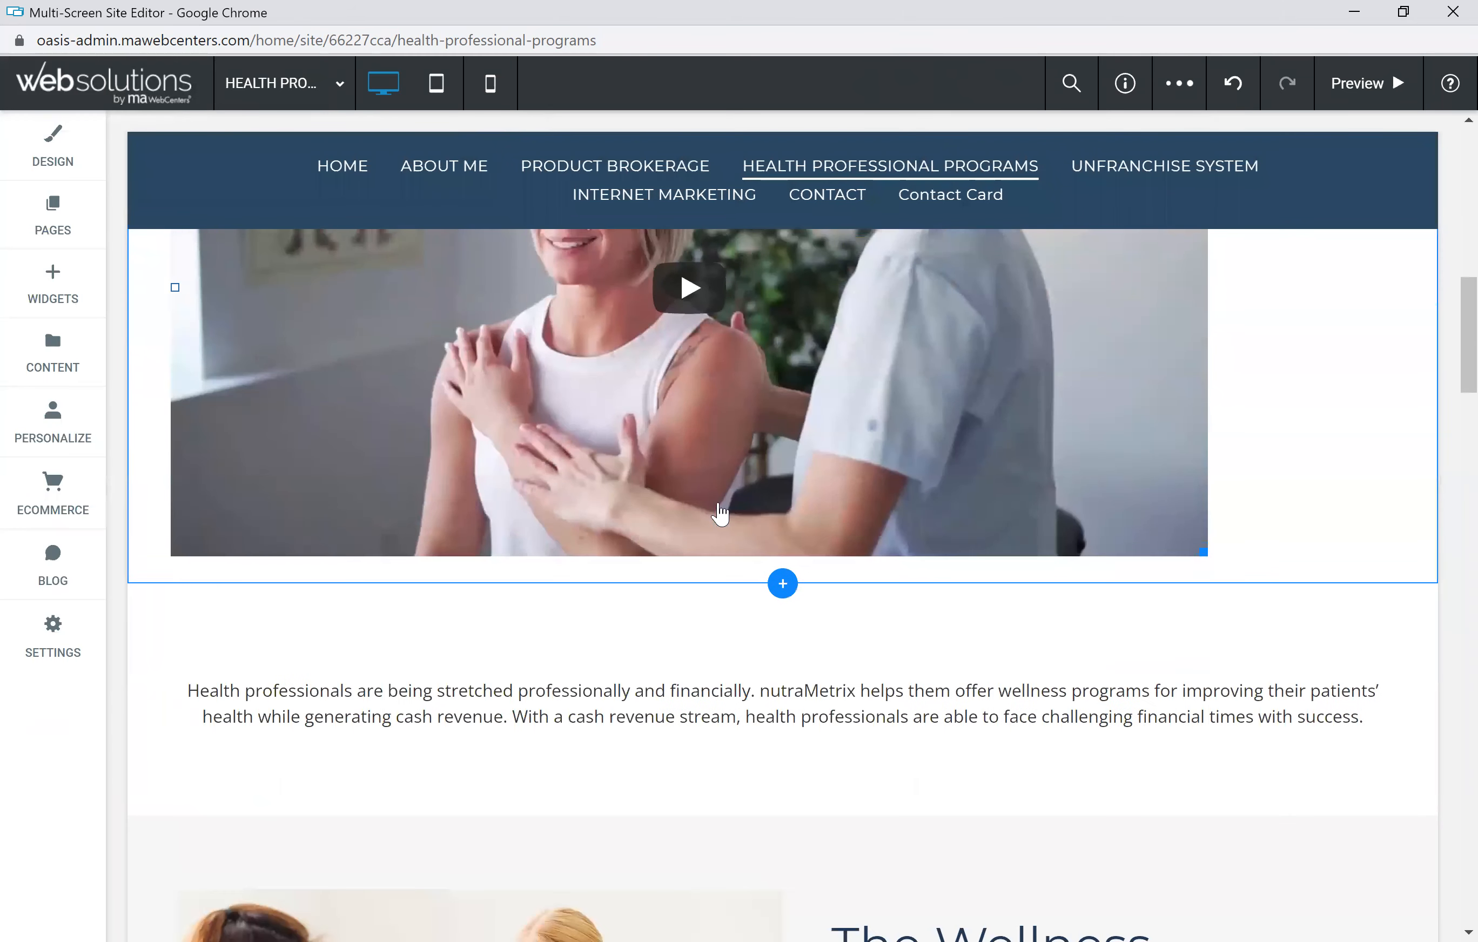
scroll(733, 493, down, 10)
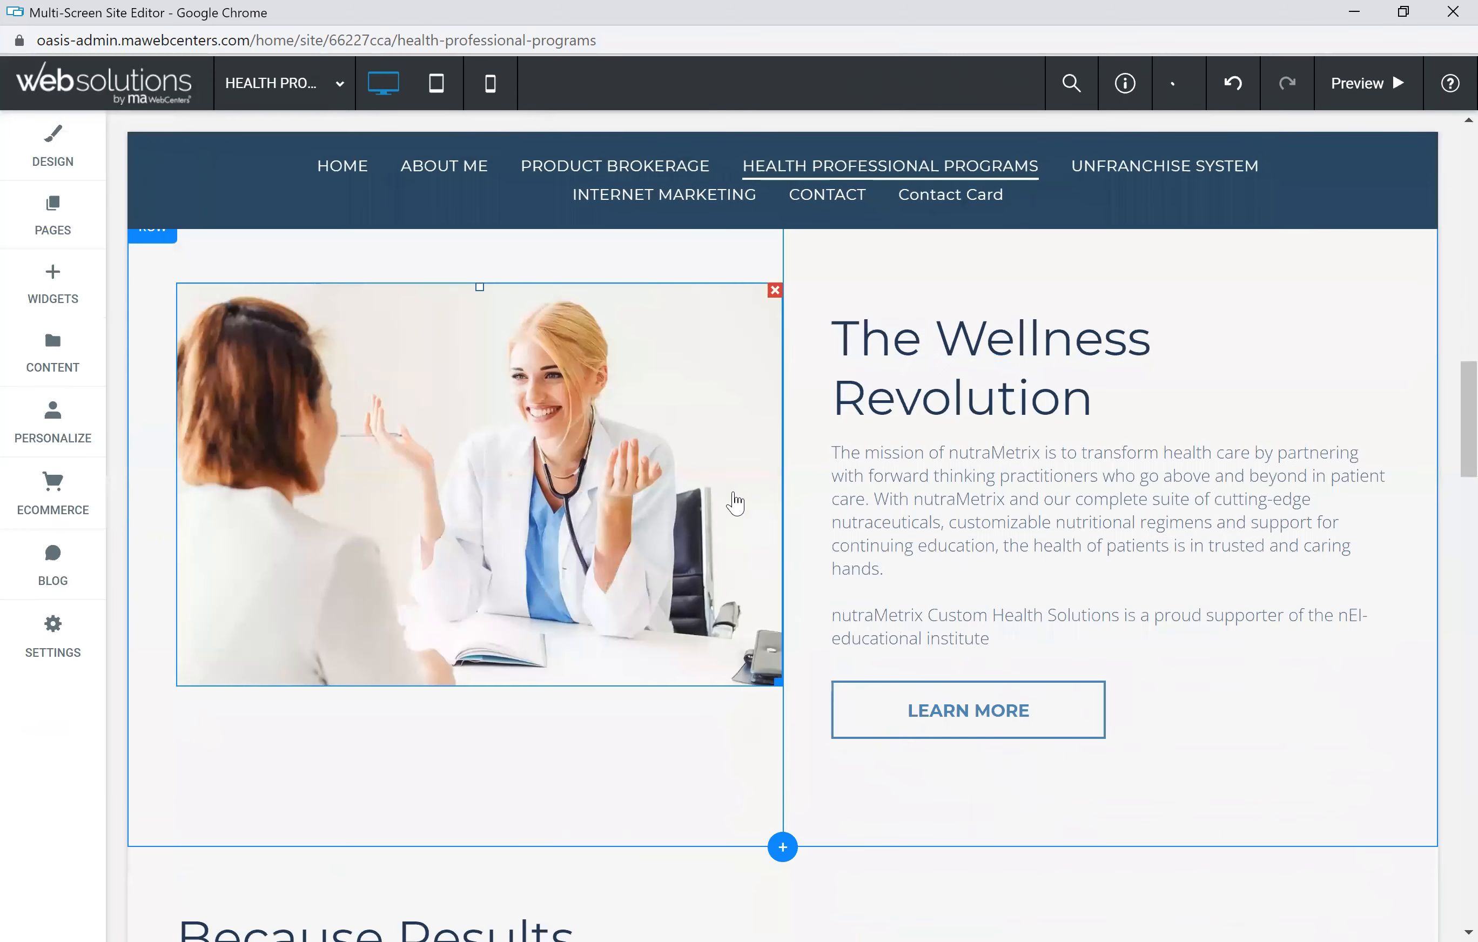
scroll(694, 566, down, 3)
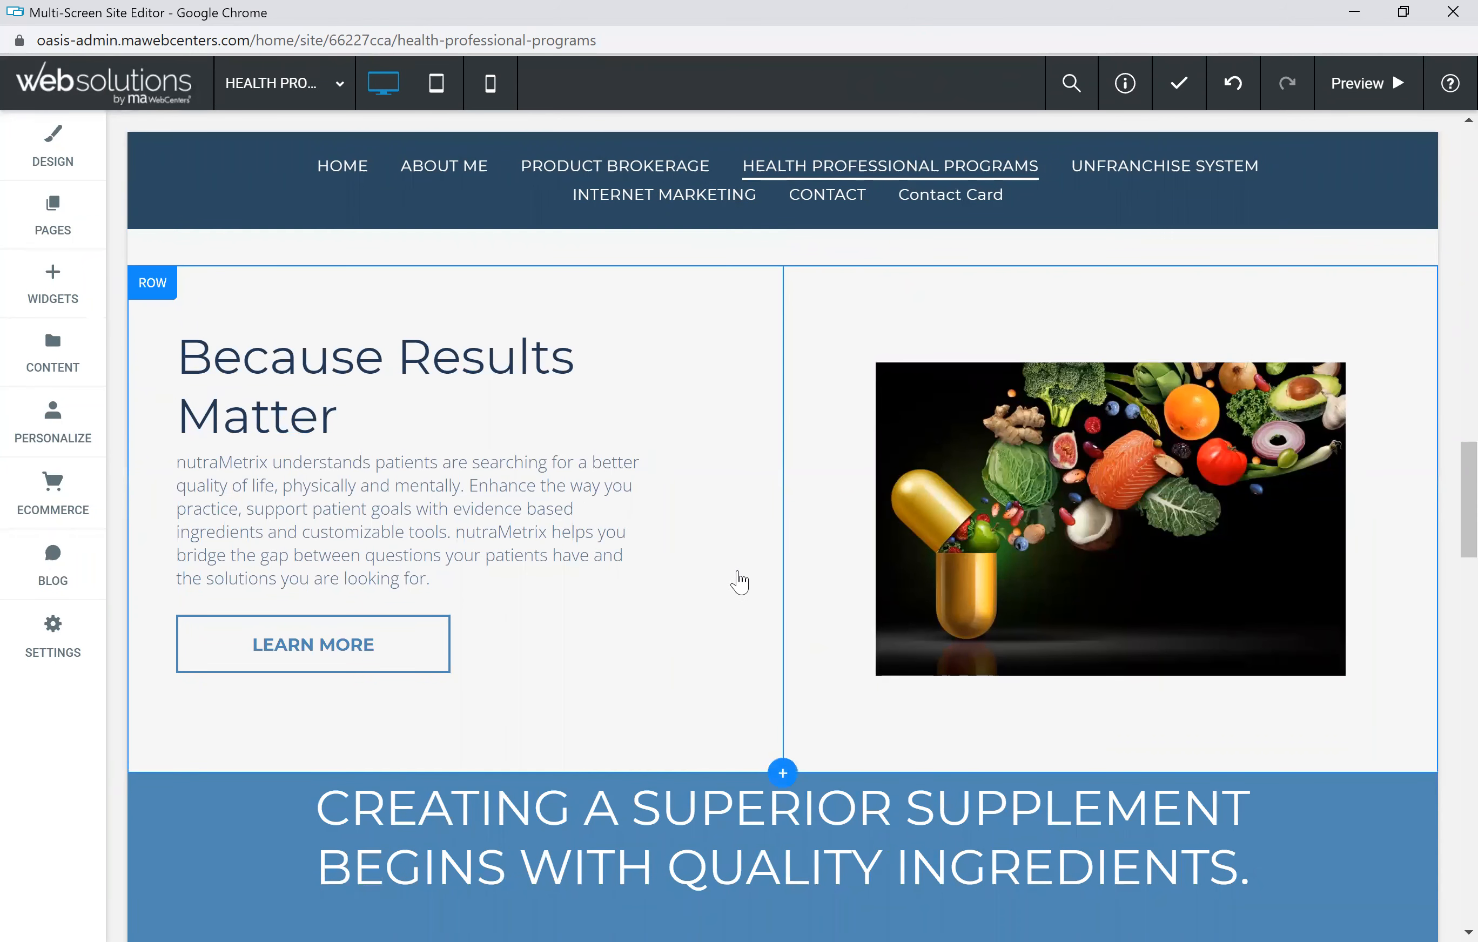
click(329, 645)
scroll(669, 550, up, 7)
scroll(966, 397, up, 2)
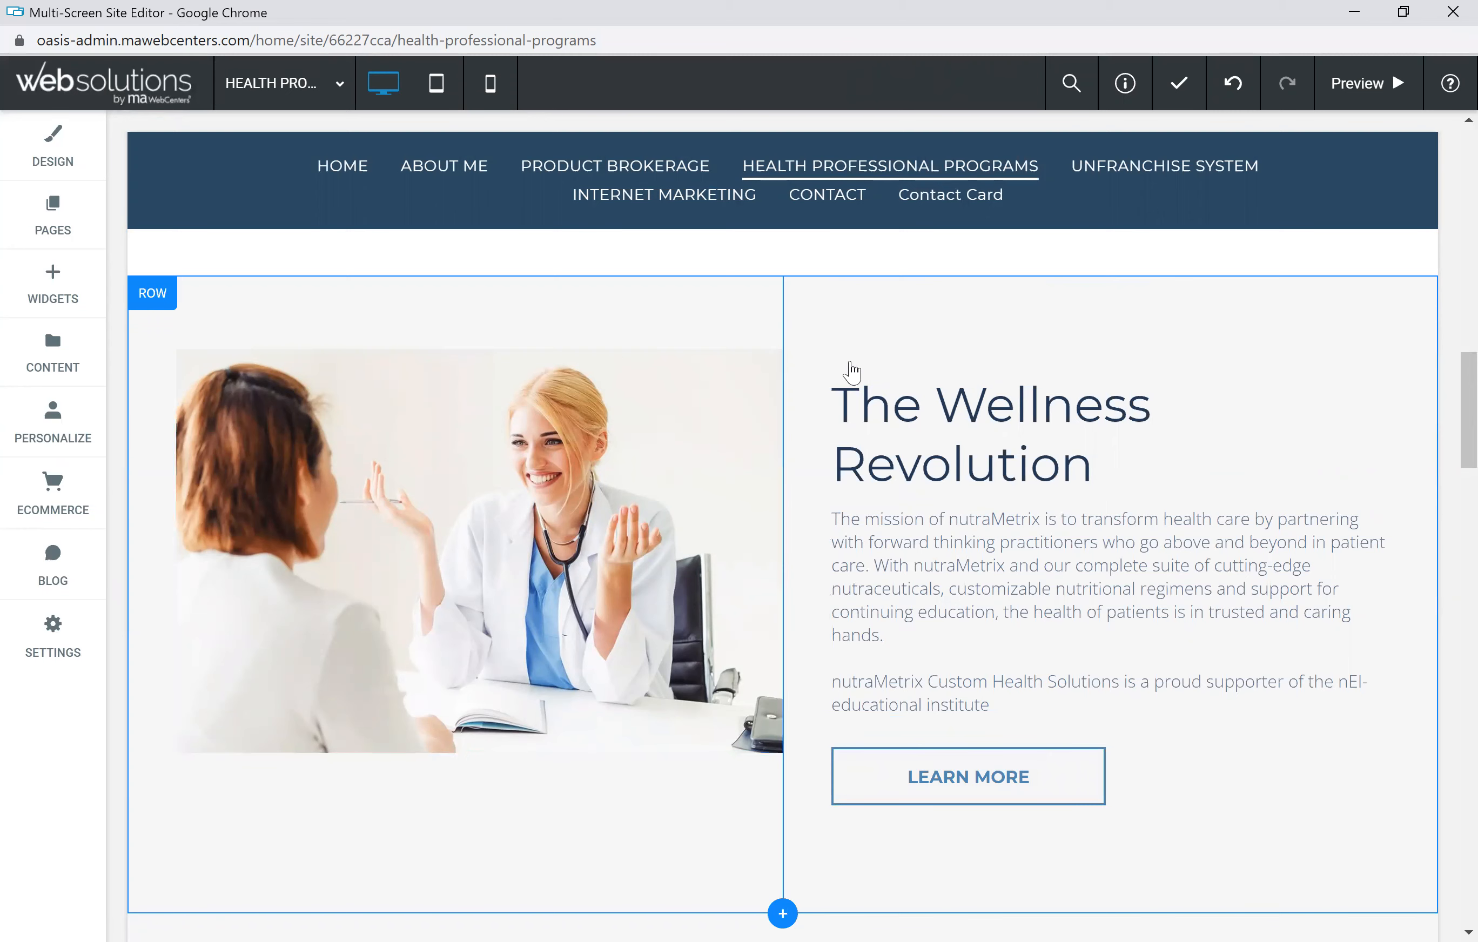
click(999, 783)
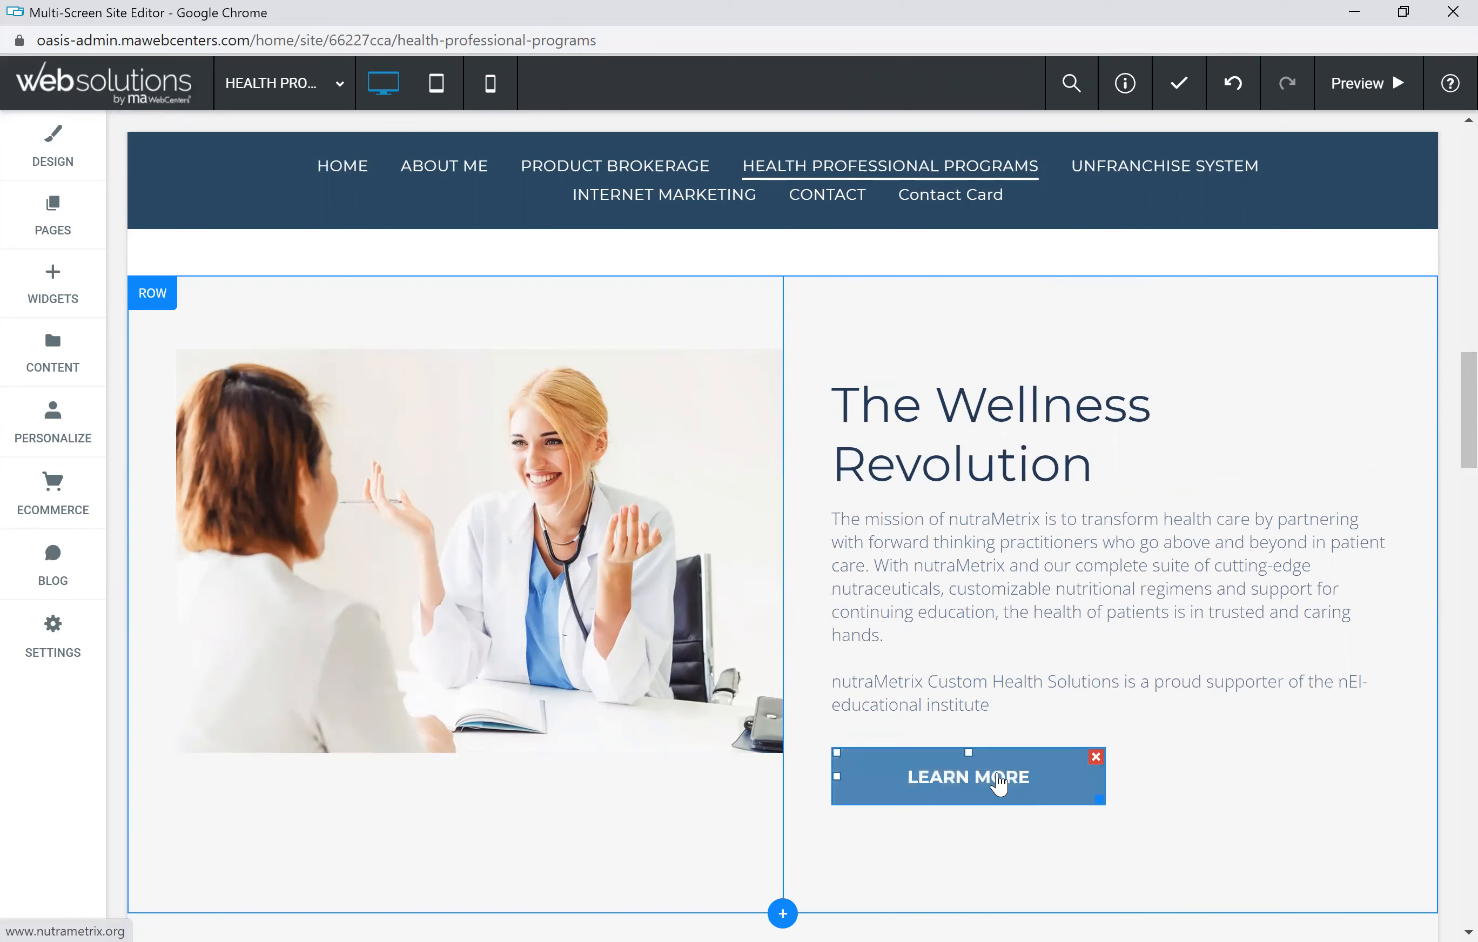
click(999, 784)
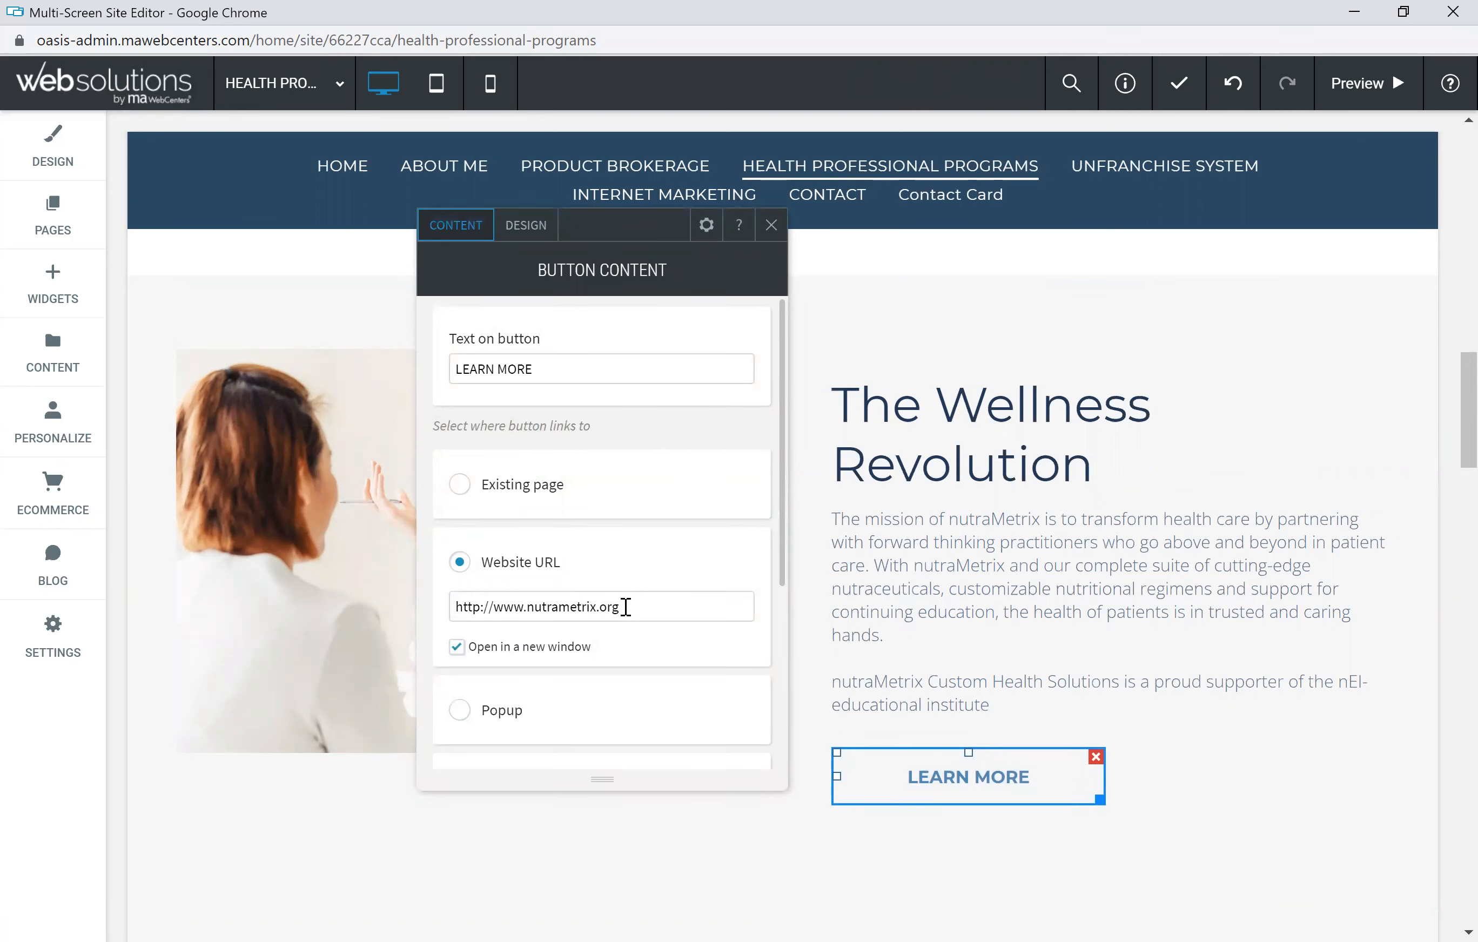
click(771, 229)
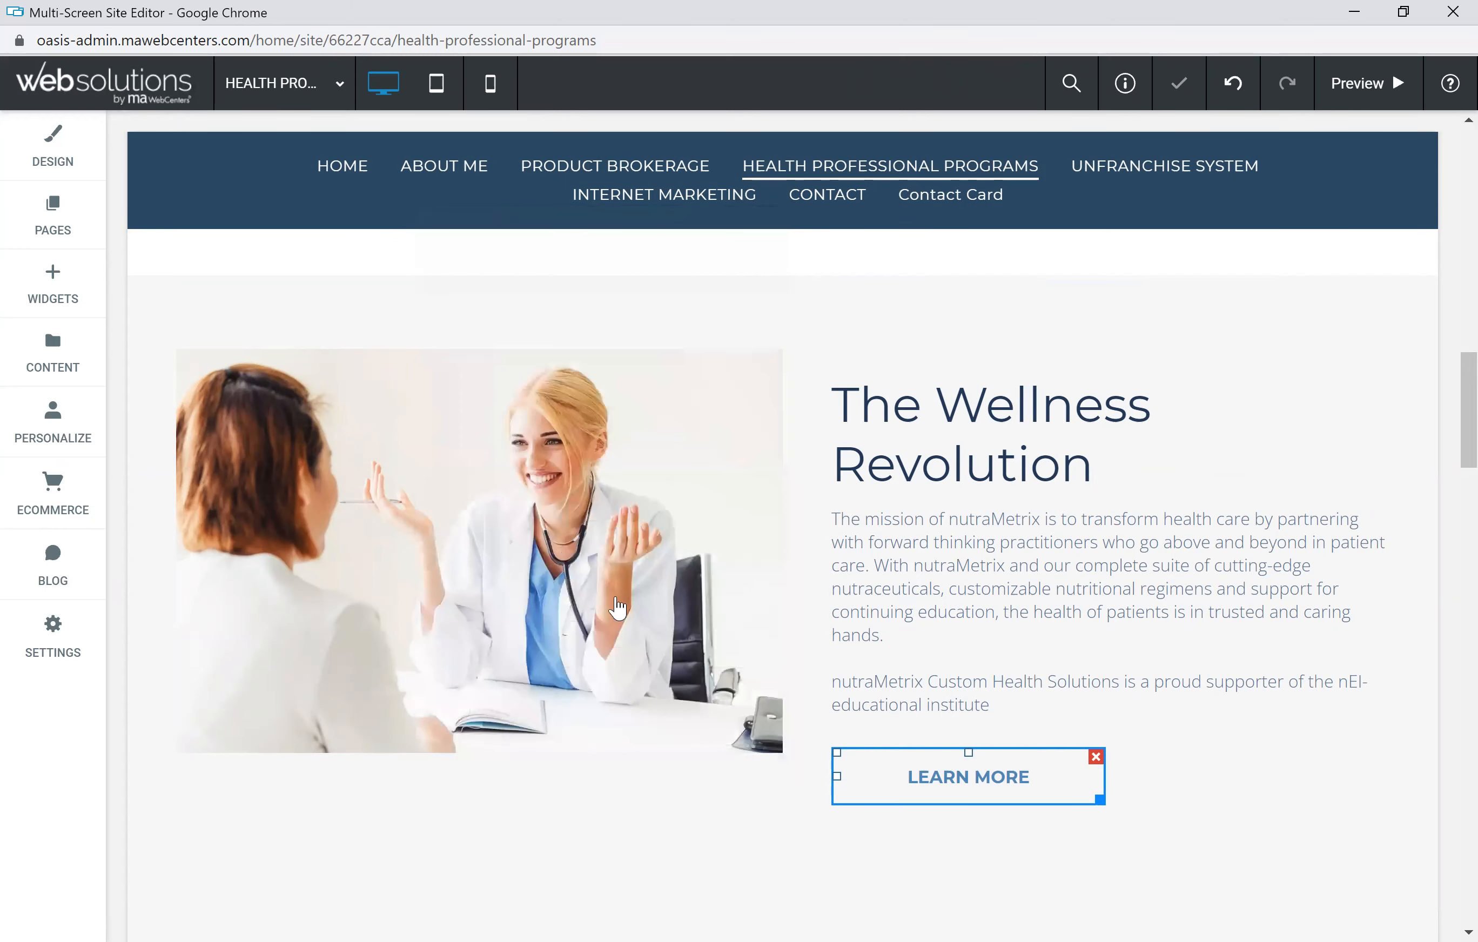
Try to link the LEARN MORE button under Because Results Matter to a website URL.
scroll(560, 554, down, 8)
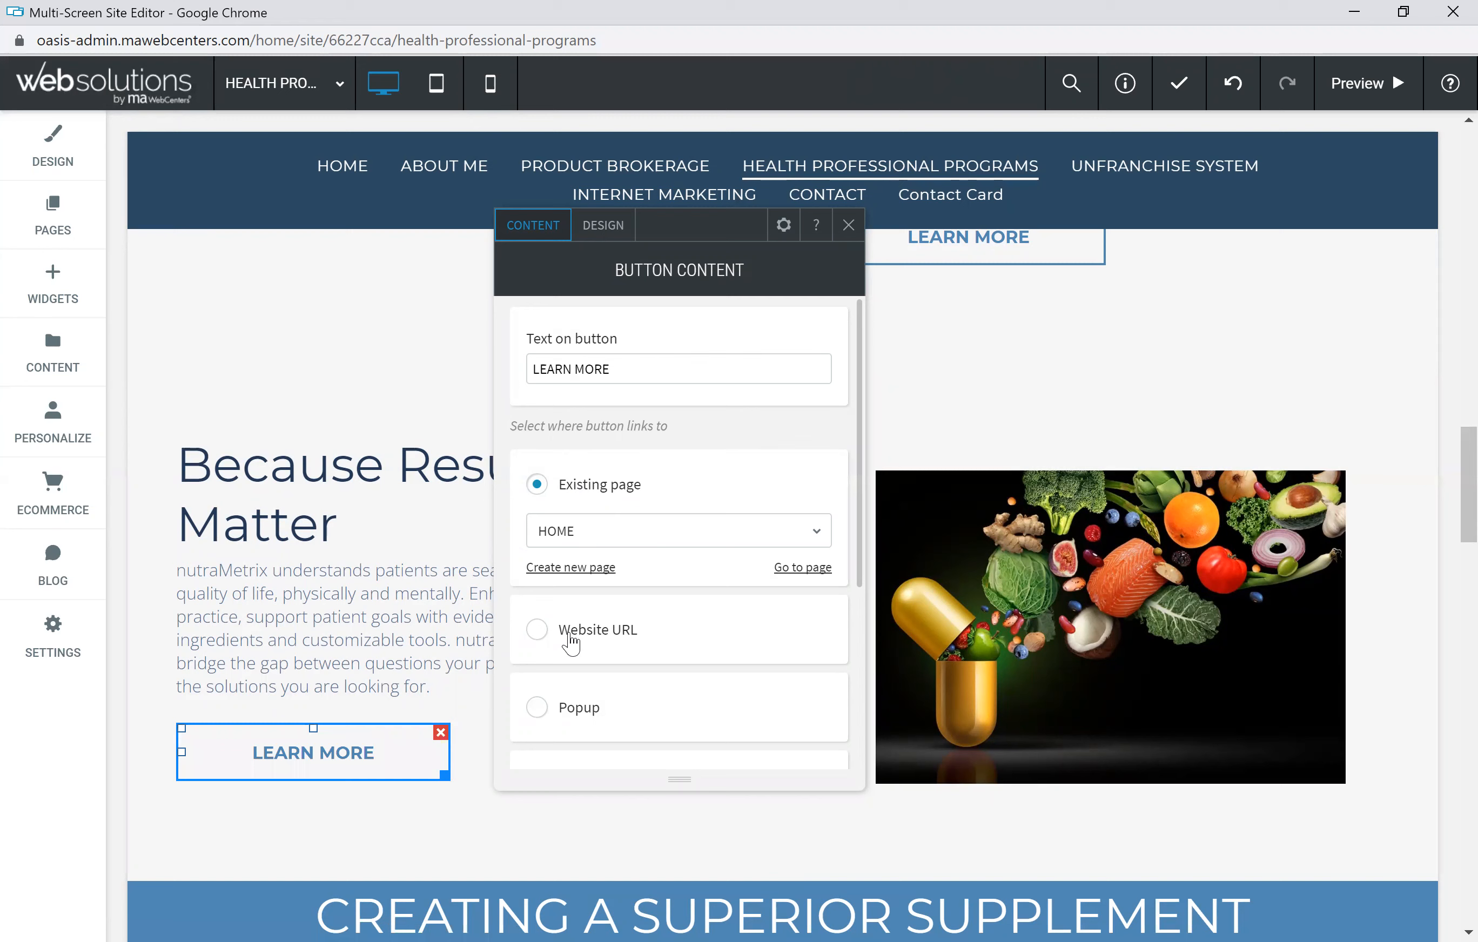
click(538, 630)
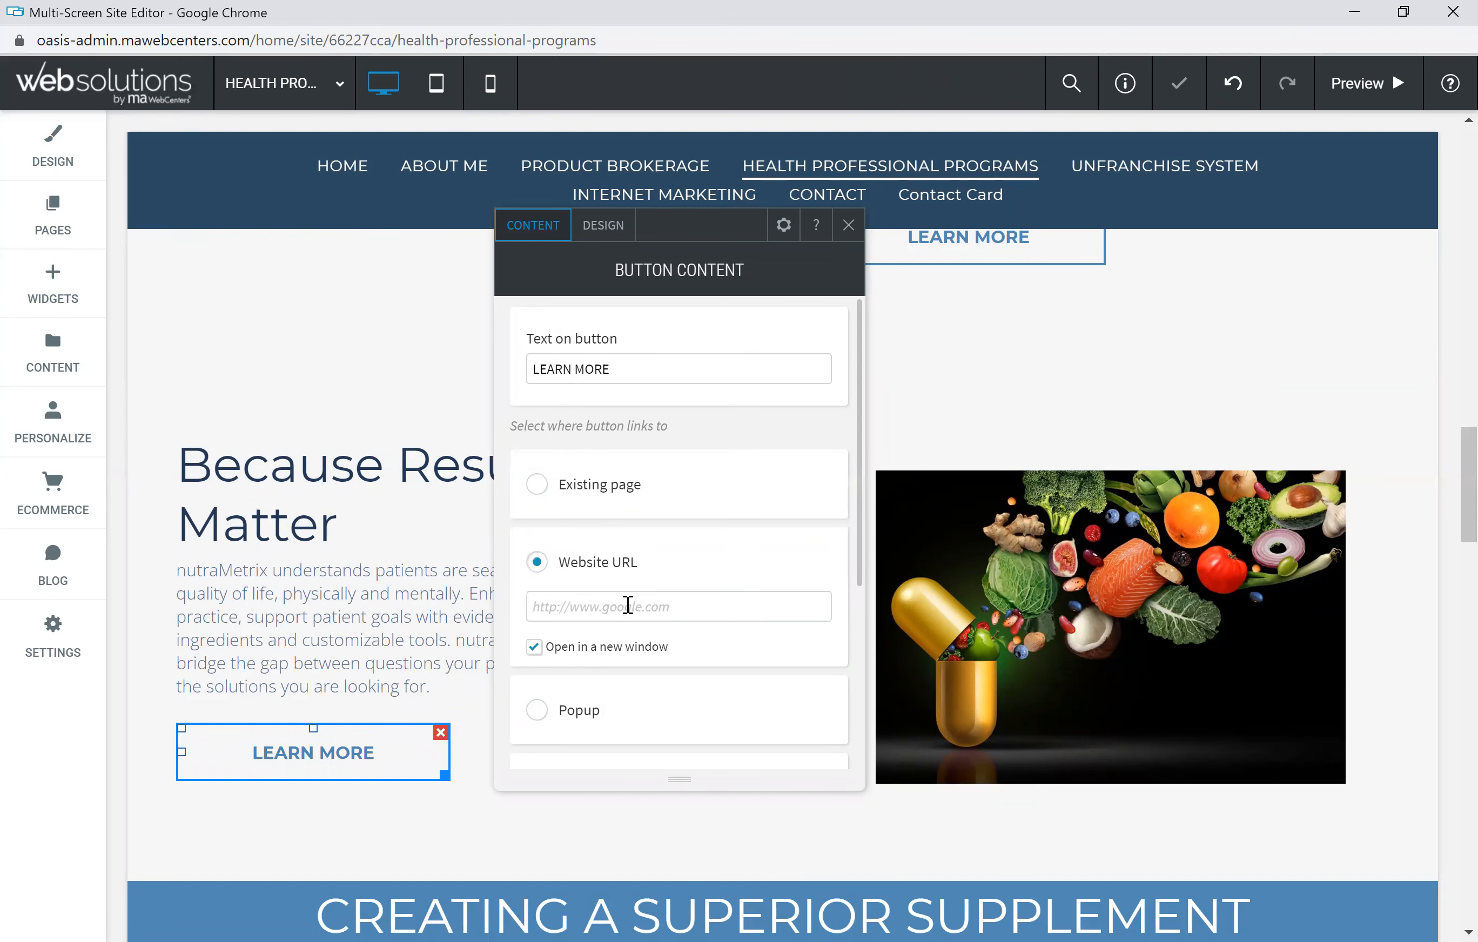
text(nutra)
double_click(607, 605)
key(BackSpace)
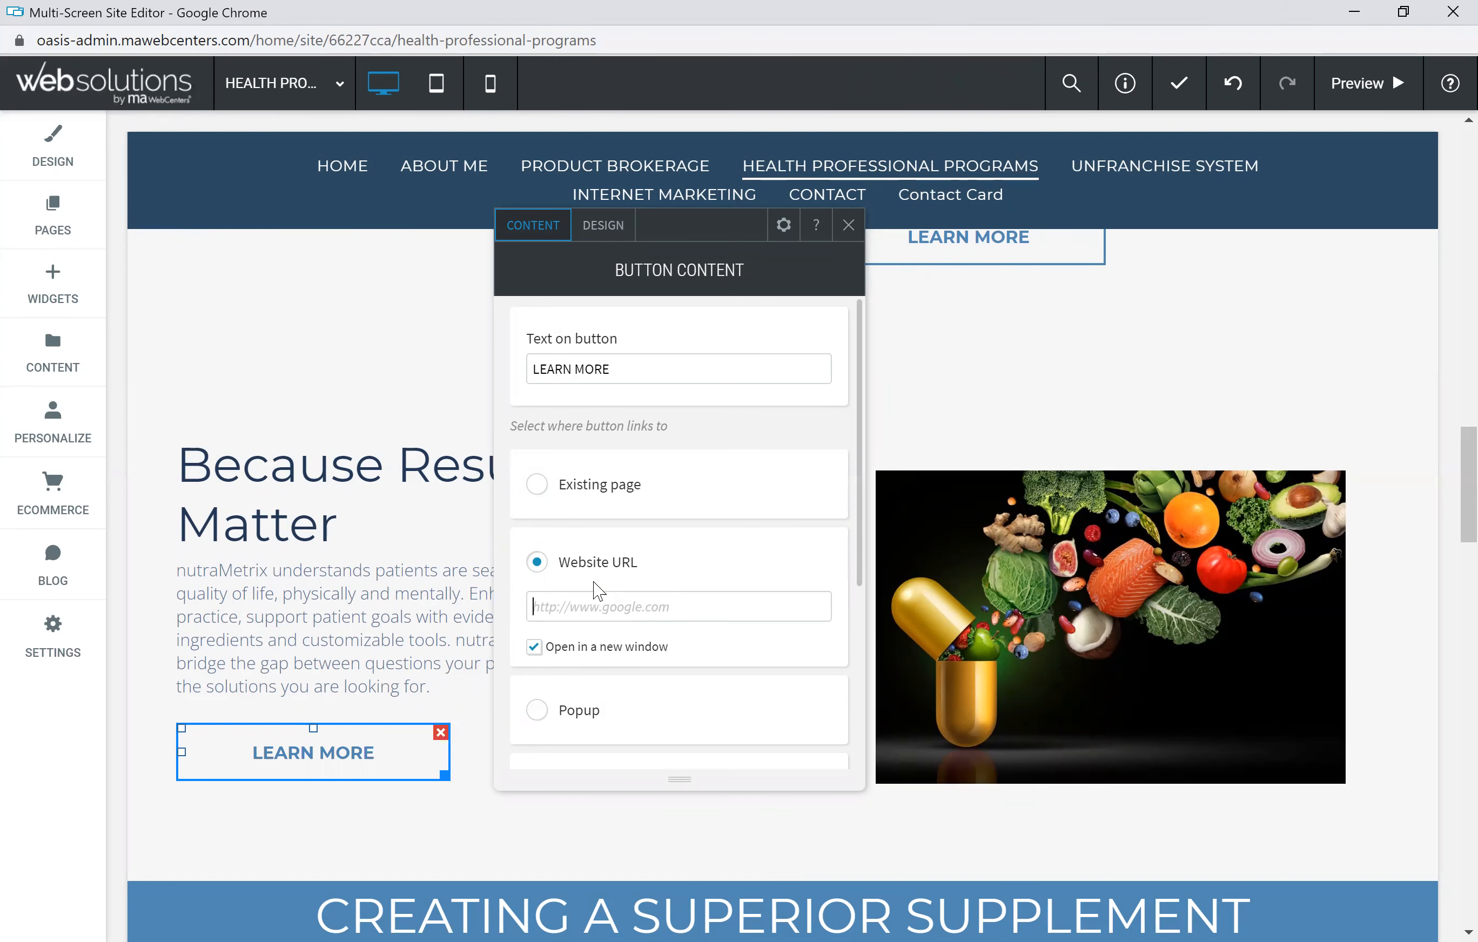
click(848, 226)
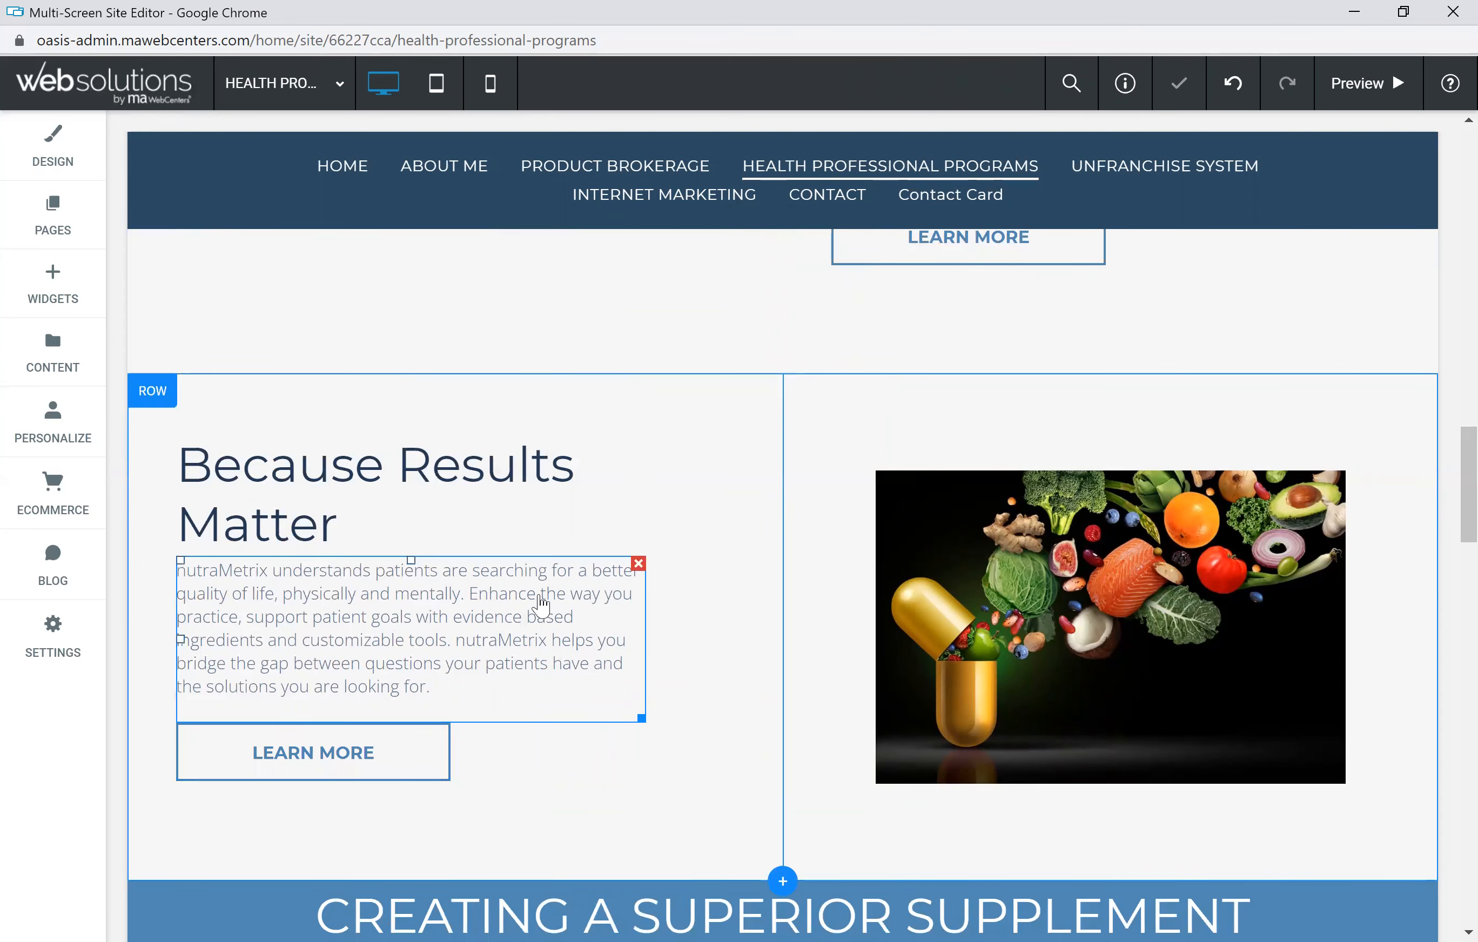
Delete the FEATURED INGREDIENTS button from the blue row below the product quality icons.
scroll(472, 576, down, 5)
click(395, 437)
click(540, 487)
scroll(550, 487, down, 8)
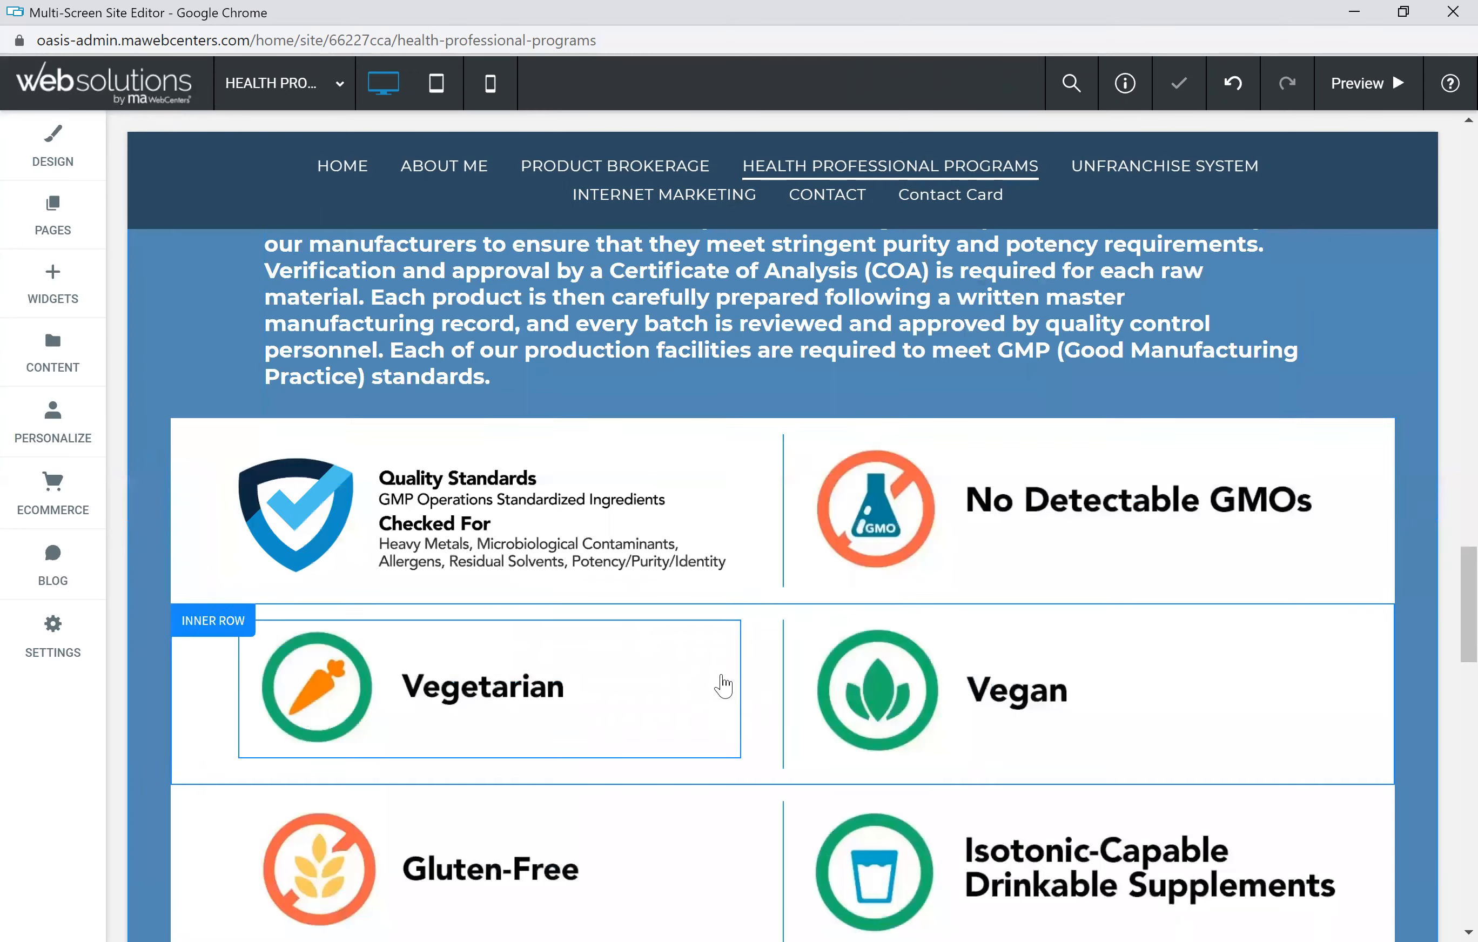
scroll(723, 683, down, 5)
scroll(503, 609, down, 3)
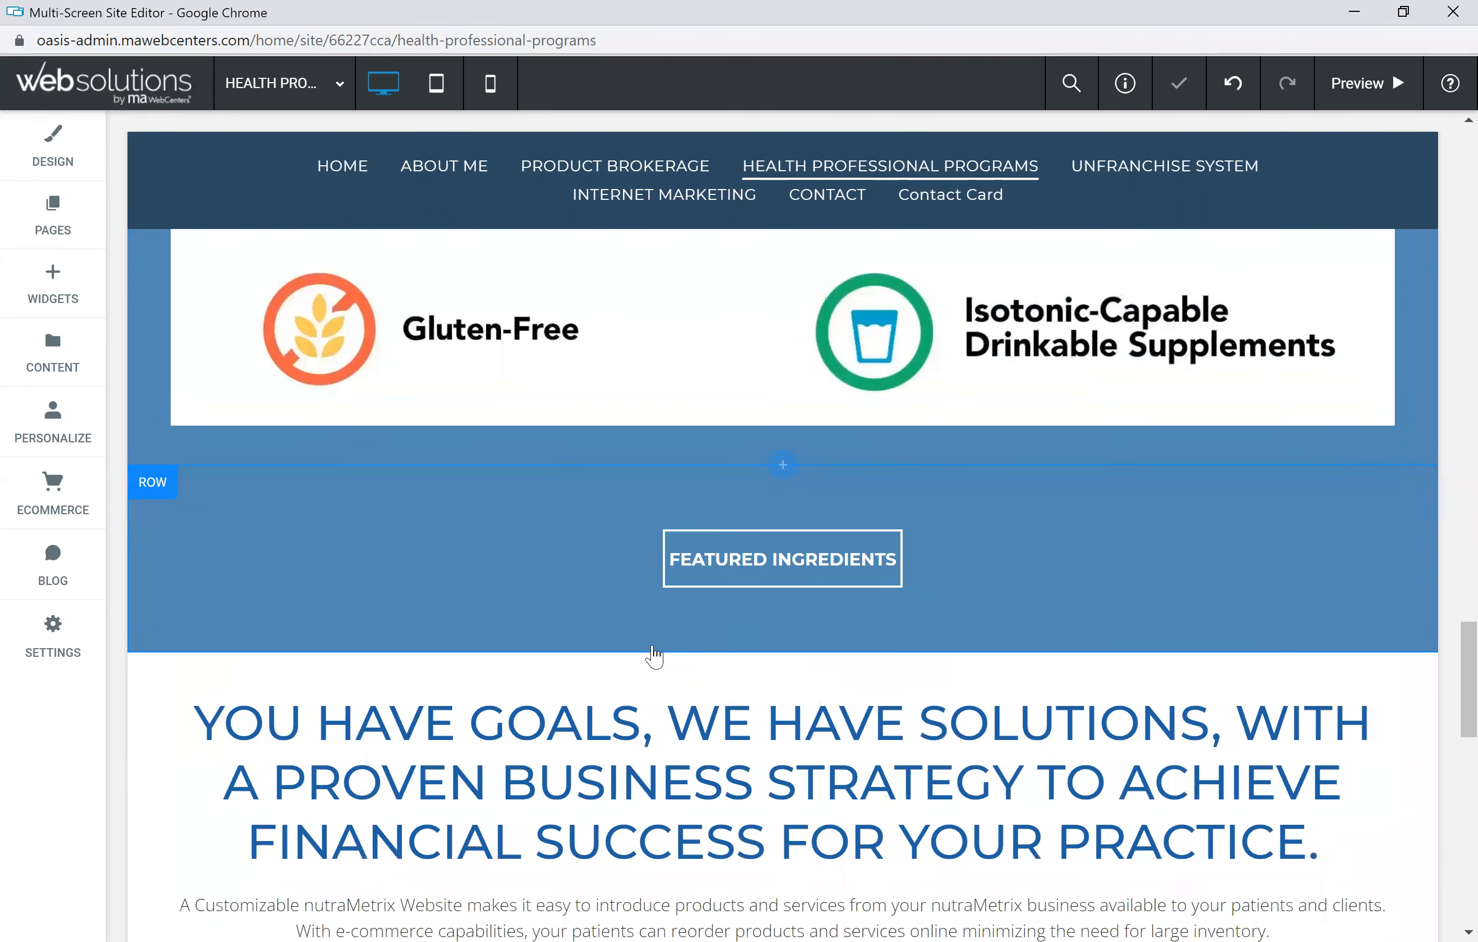
click(789, 564)
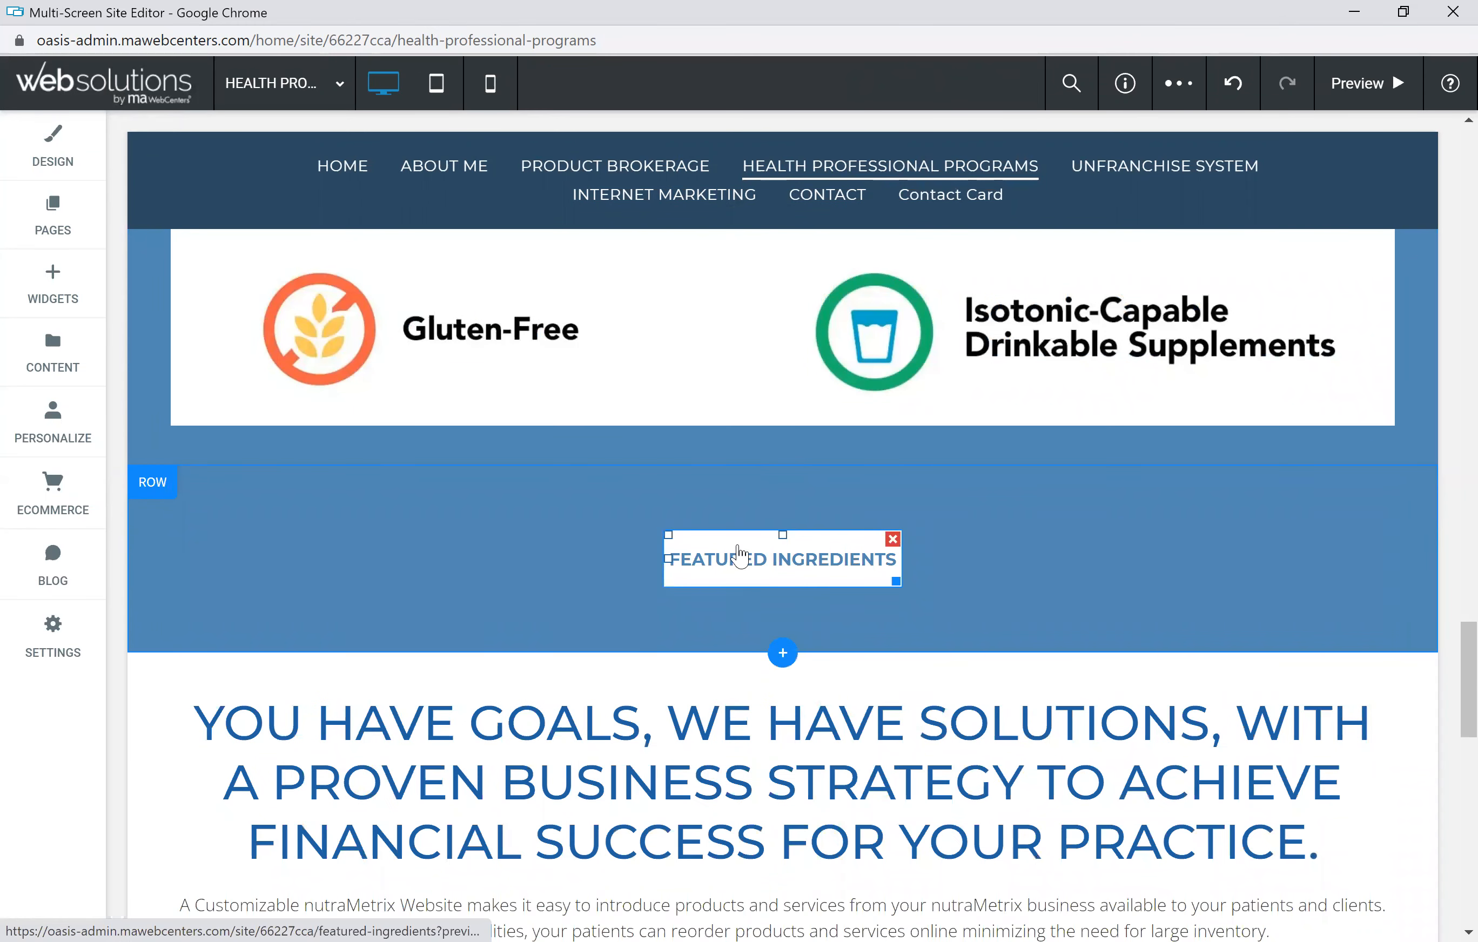
click(897, 545)
Delete the LEARN MORE buttons under Because Results Matter and The Wellness Revolution.
scroll(627, 515, up, 2)
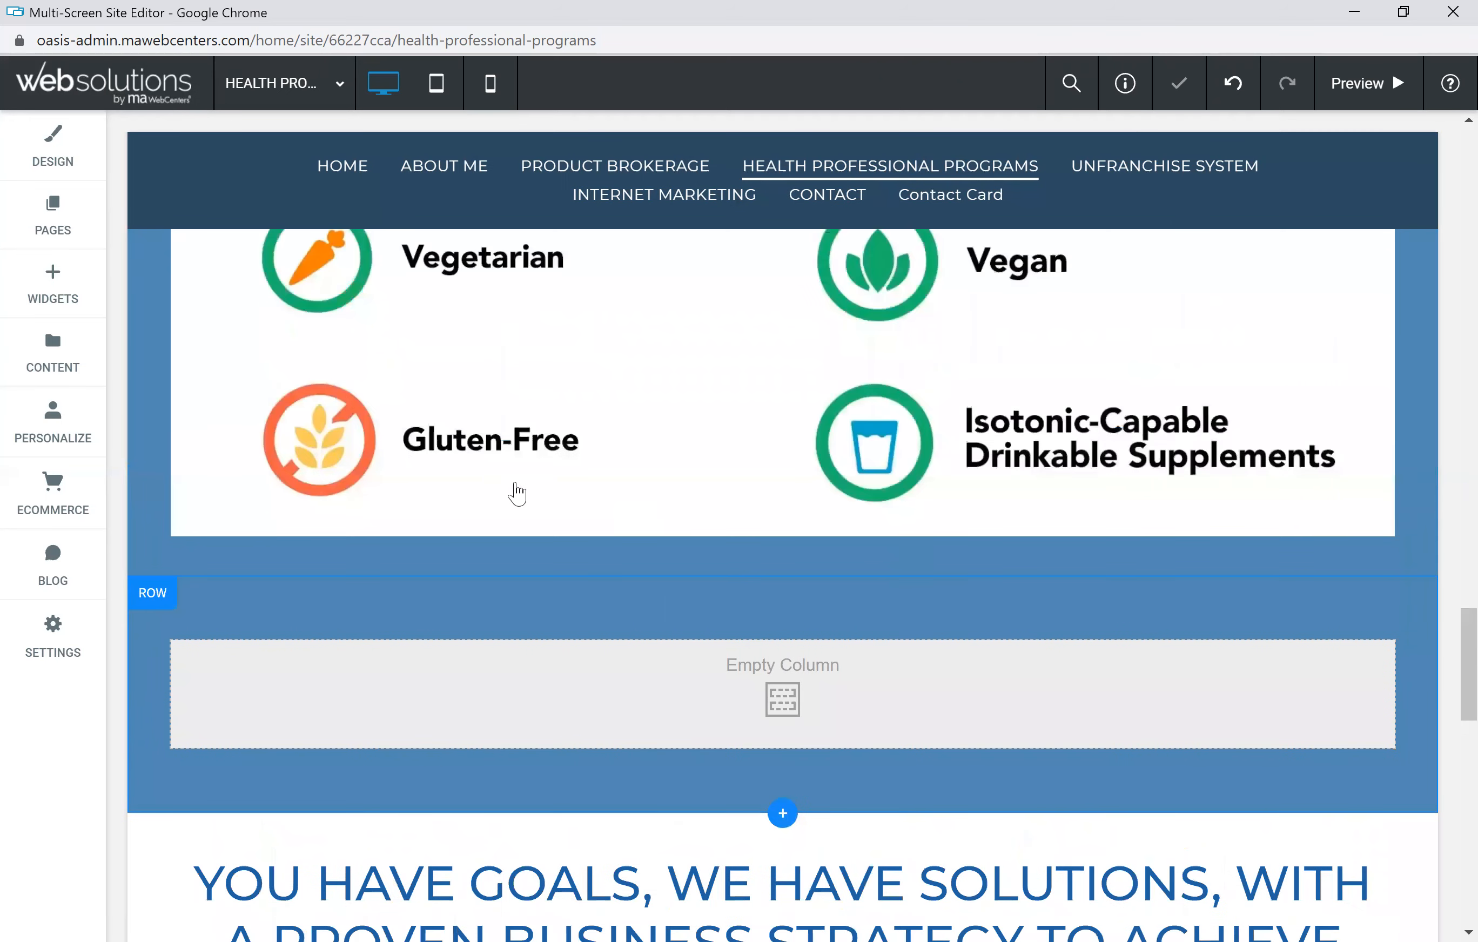
scroll(516, 494, up, 14)
click(437, 533)
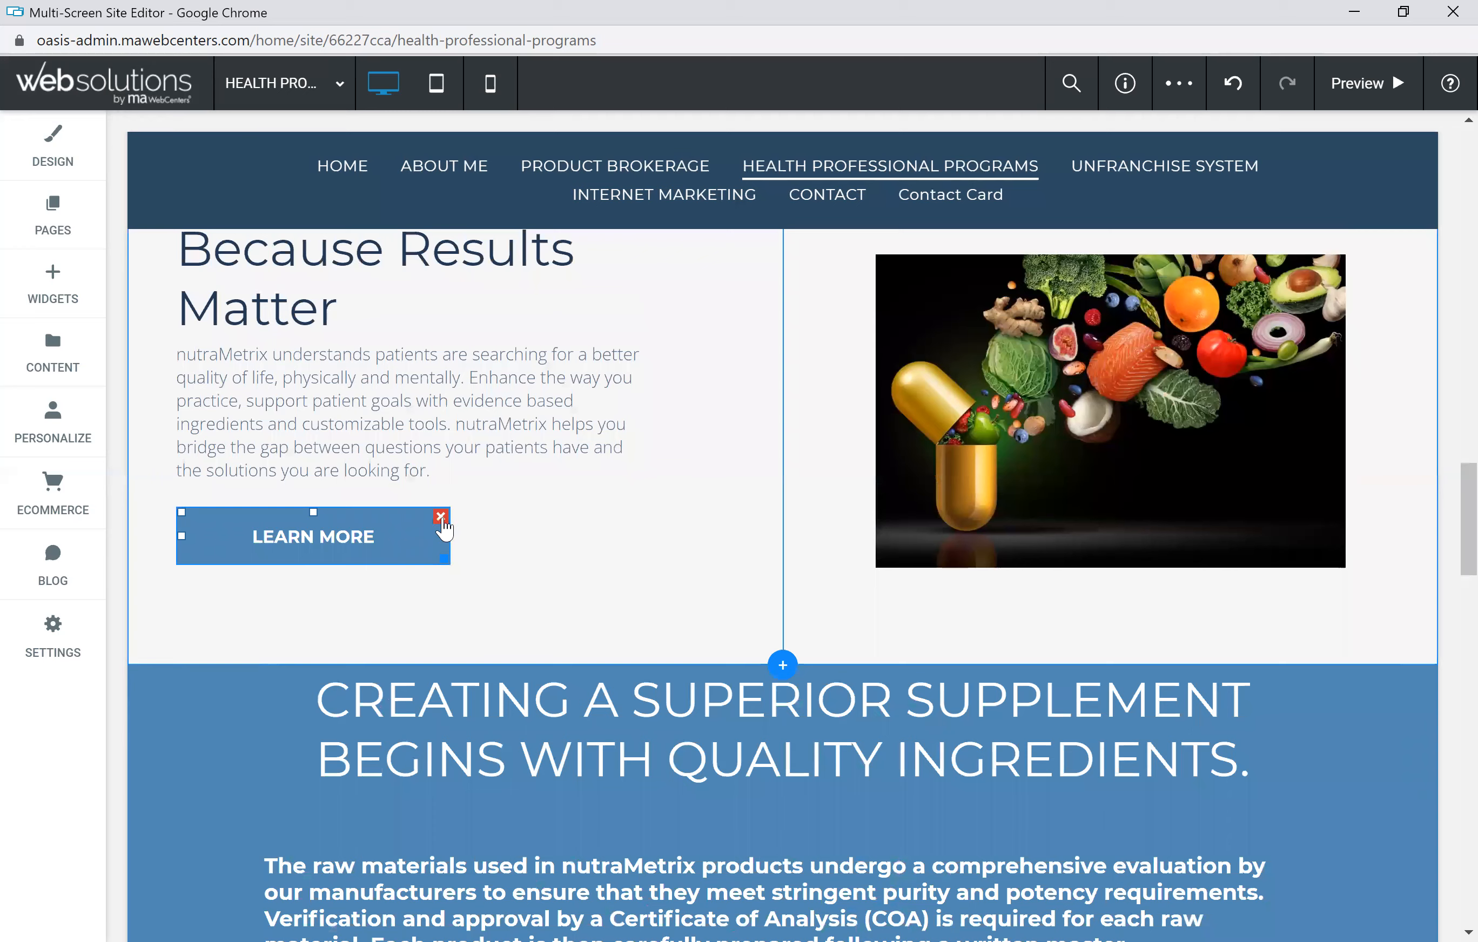
click(441, 518)
scroll(993, 587, up, 4)
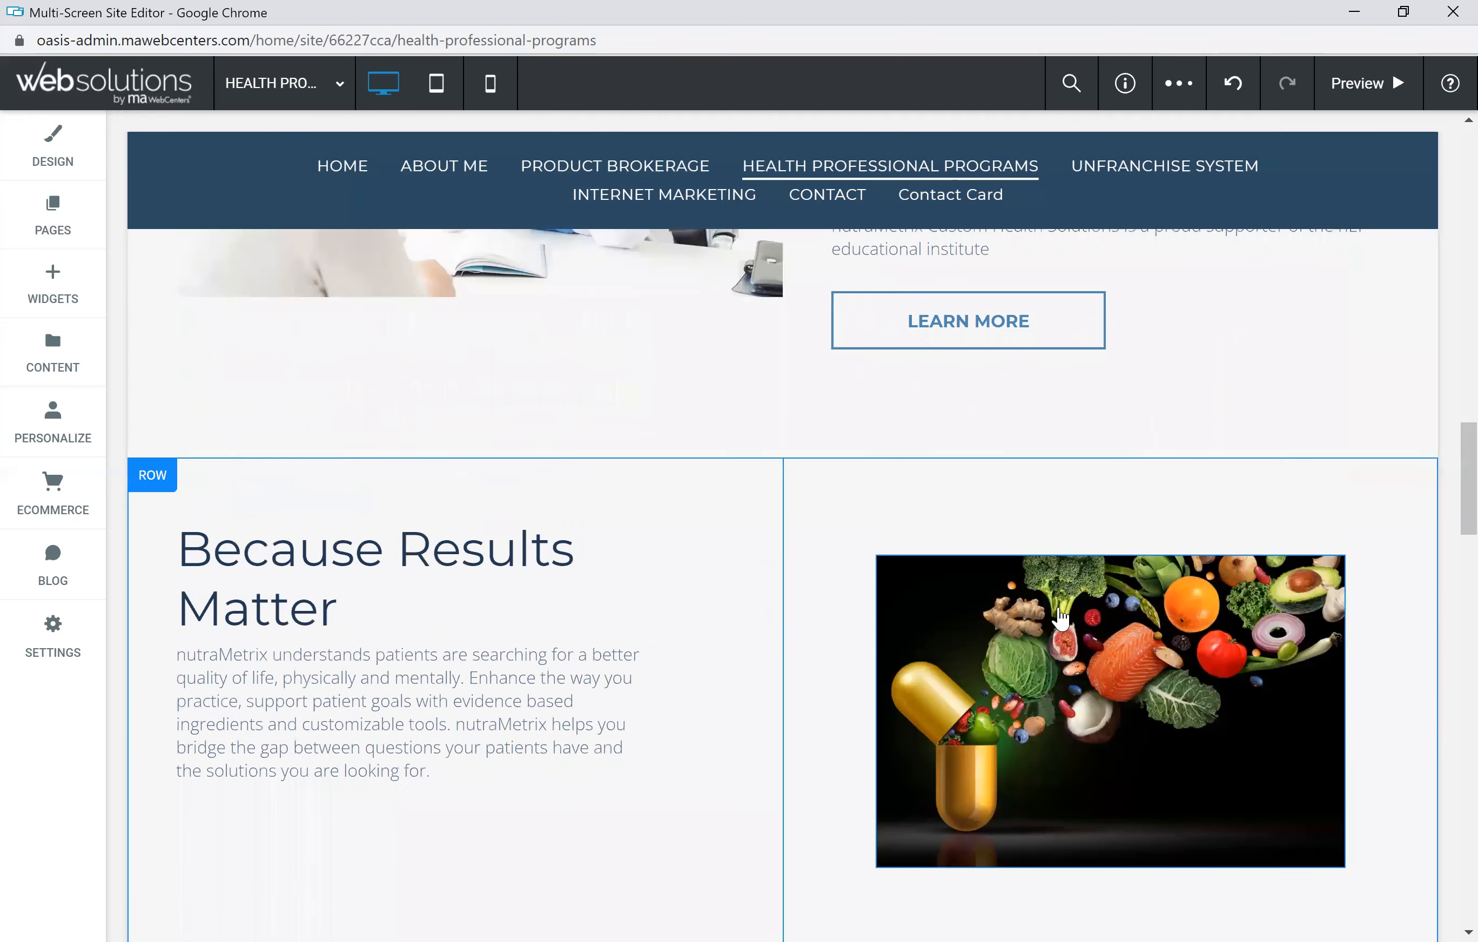
scroll(1060, 617, up, 5)
click(1098, 663)
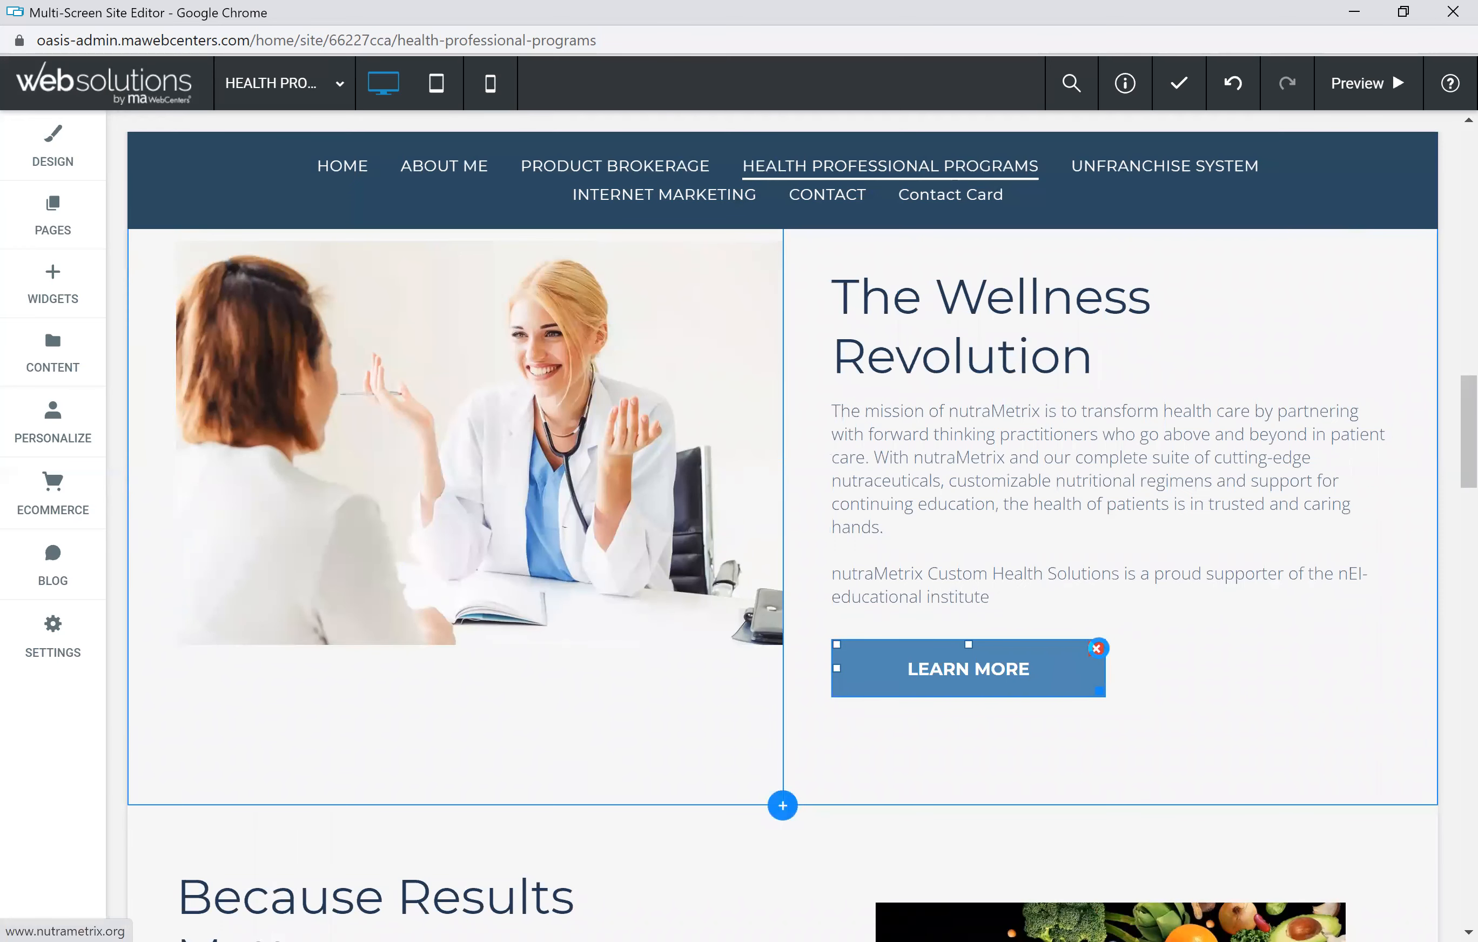
click(1097, 648)
Delete the empty blue row above the YOU HAVE GOALS, WE HAVE SOLUTIONS heading.
scroll(686, 537, down, 7)
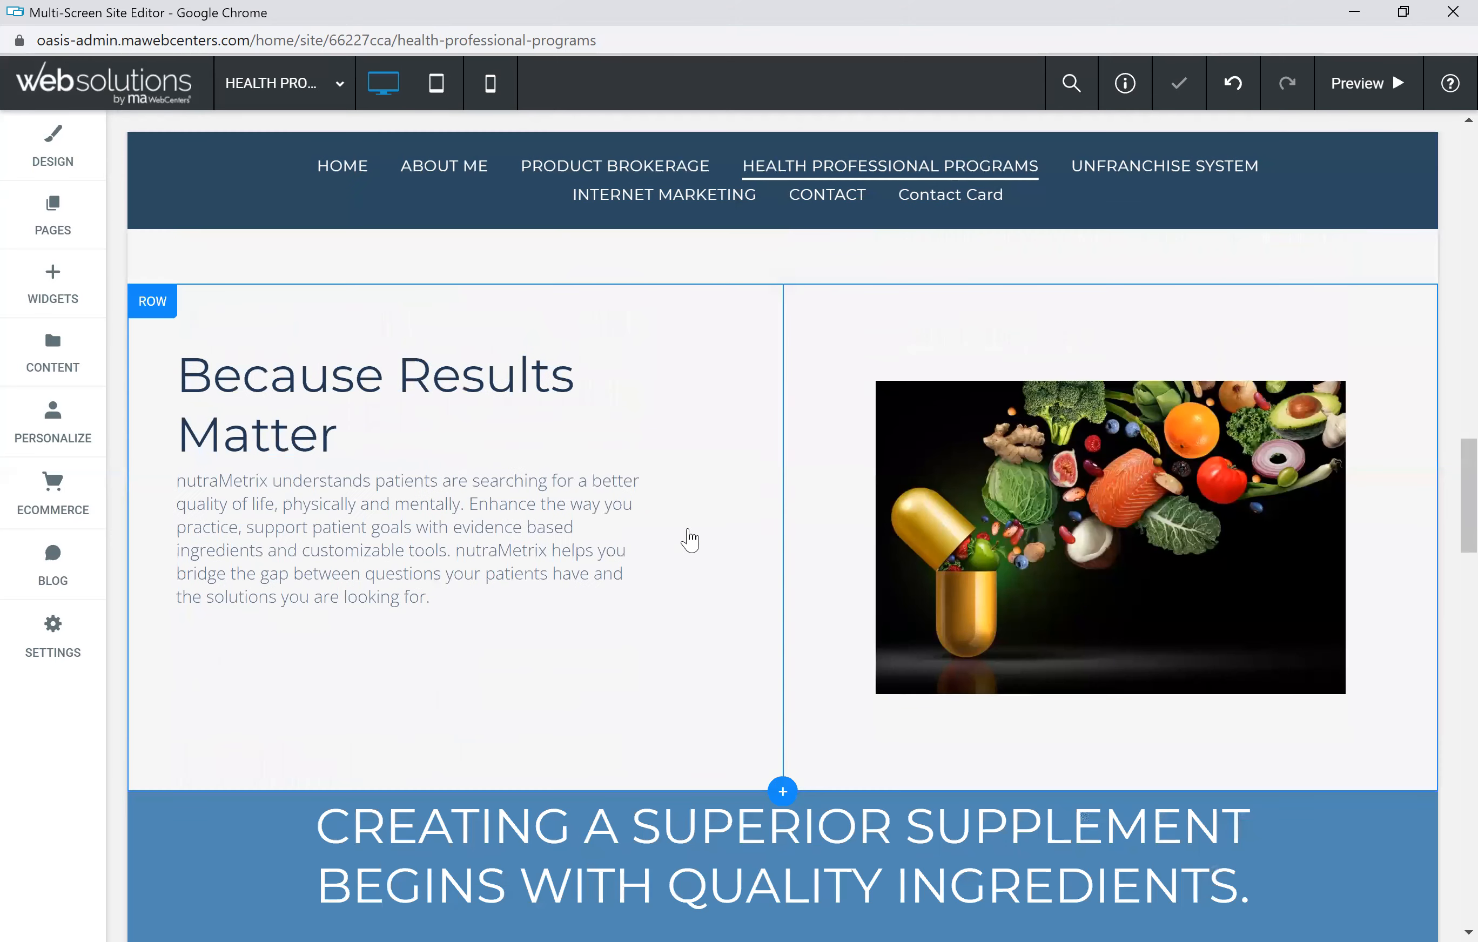
scroll(686, 537, down, 13)
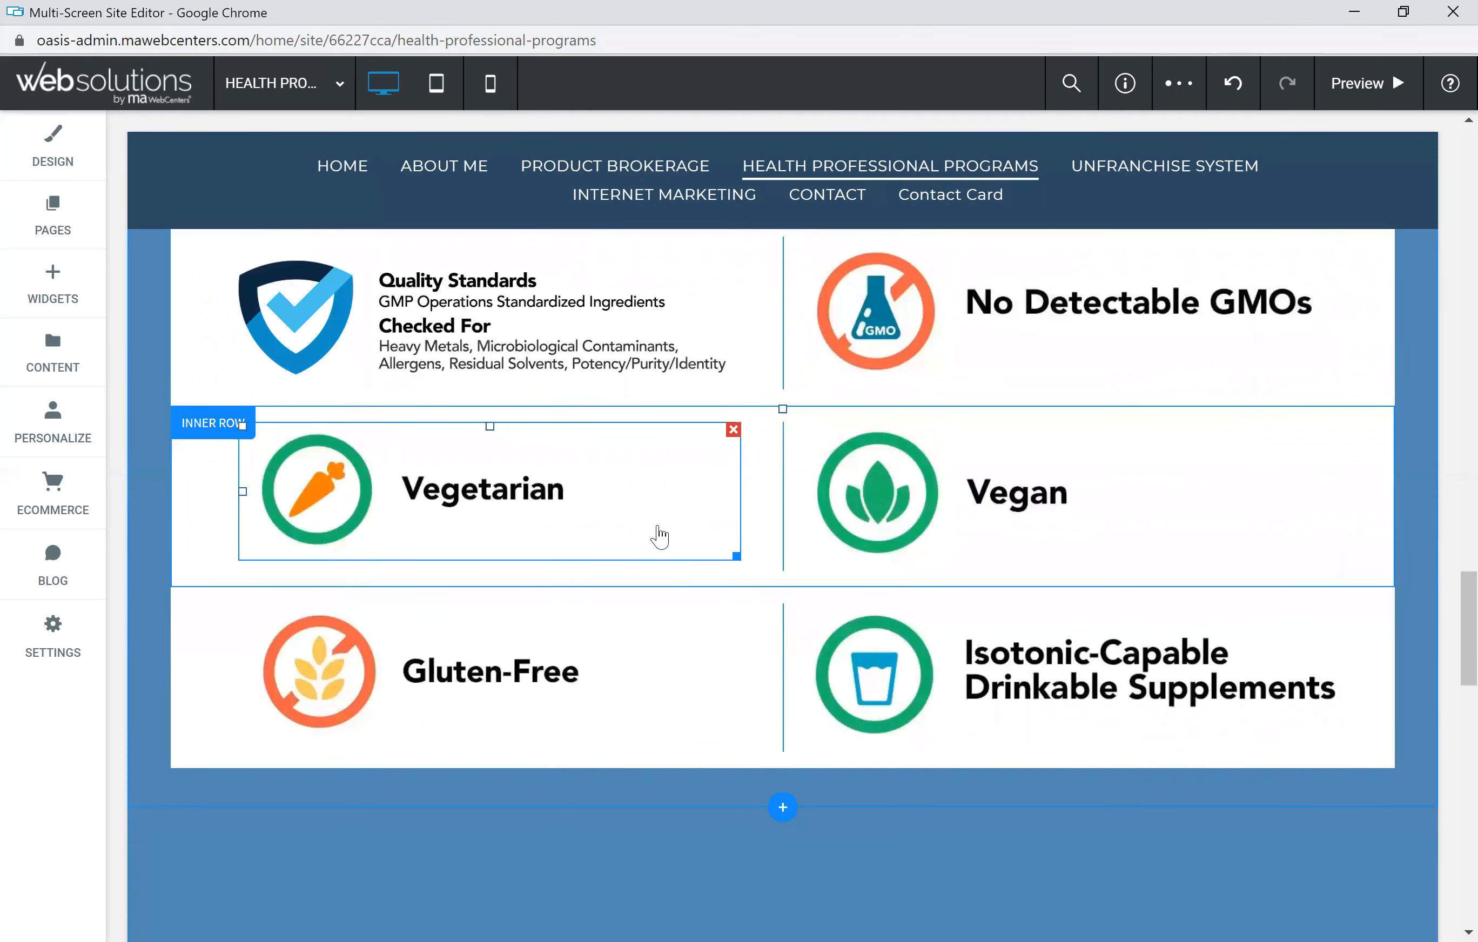
scroll(667, 540, down, 6)
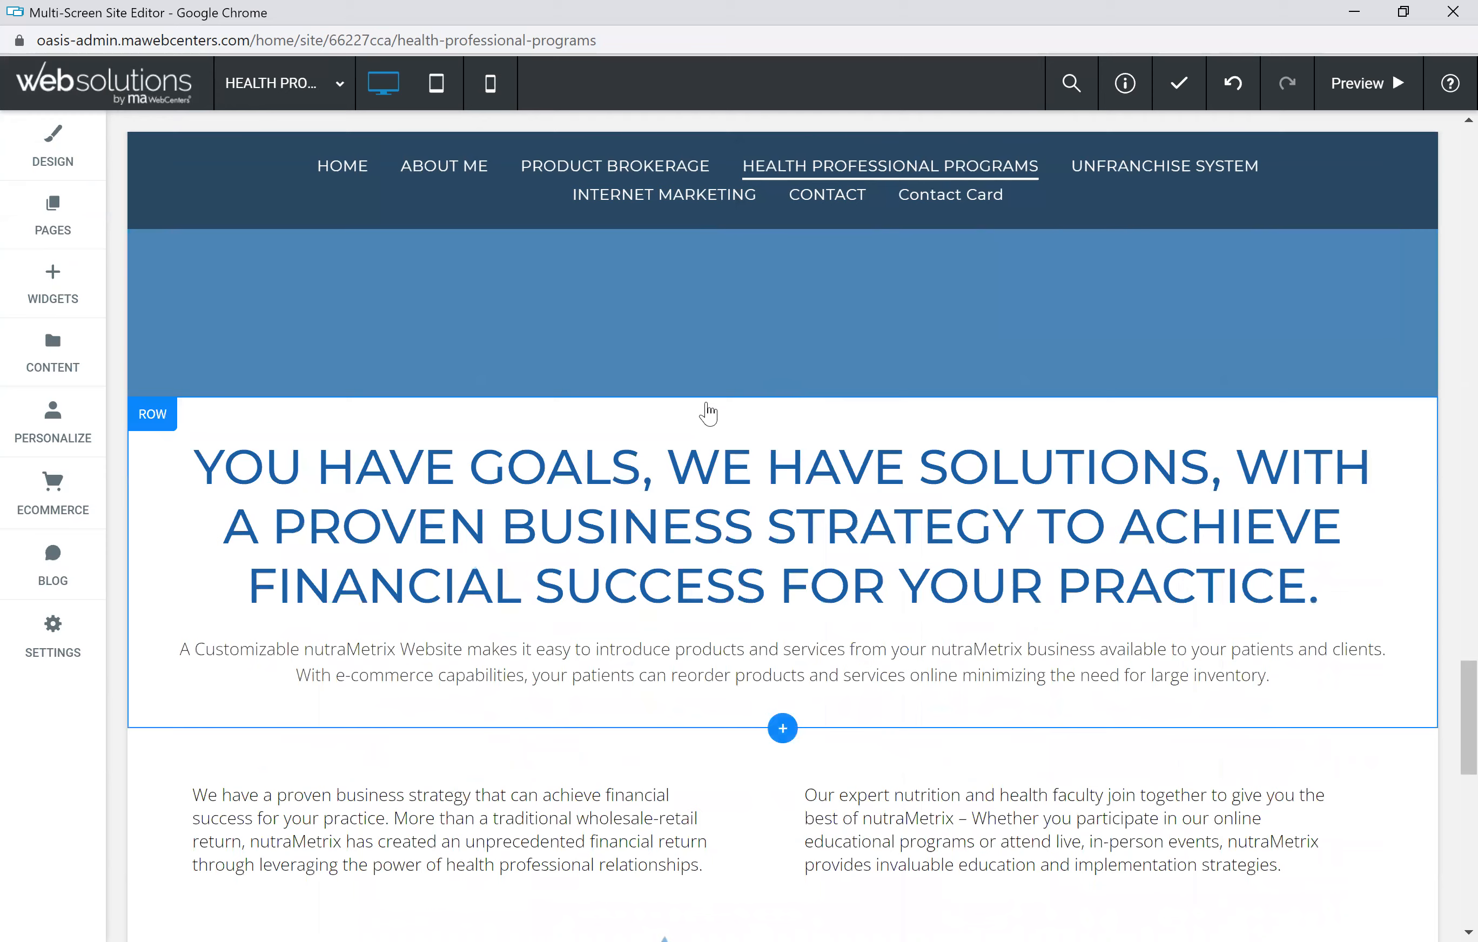
scroll(569, 400, up, 2)
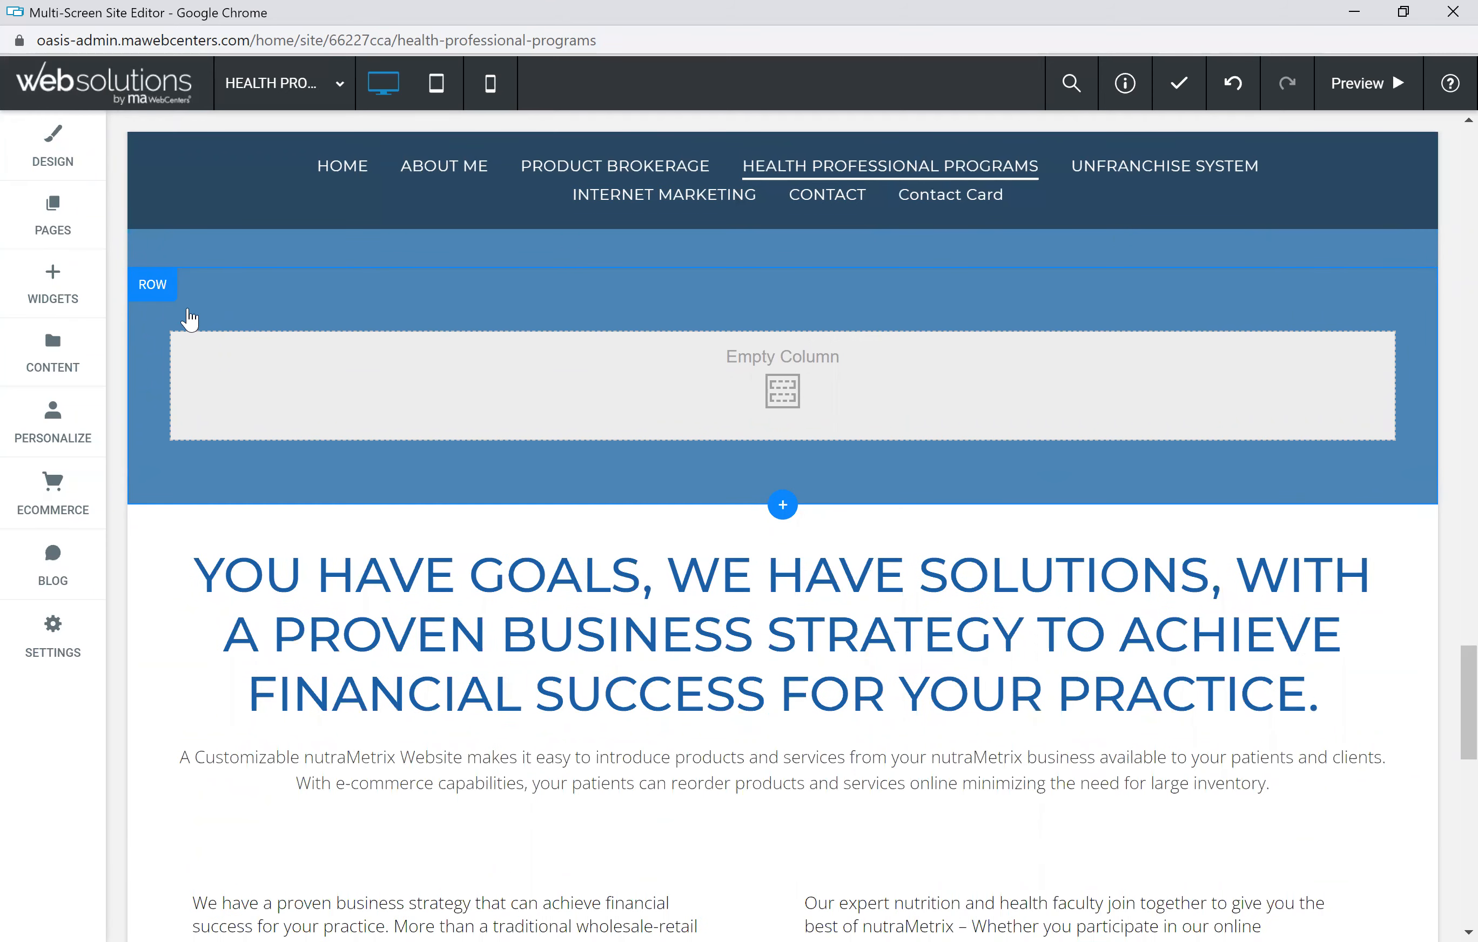
click(152, 297)
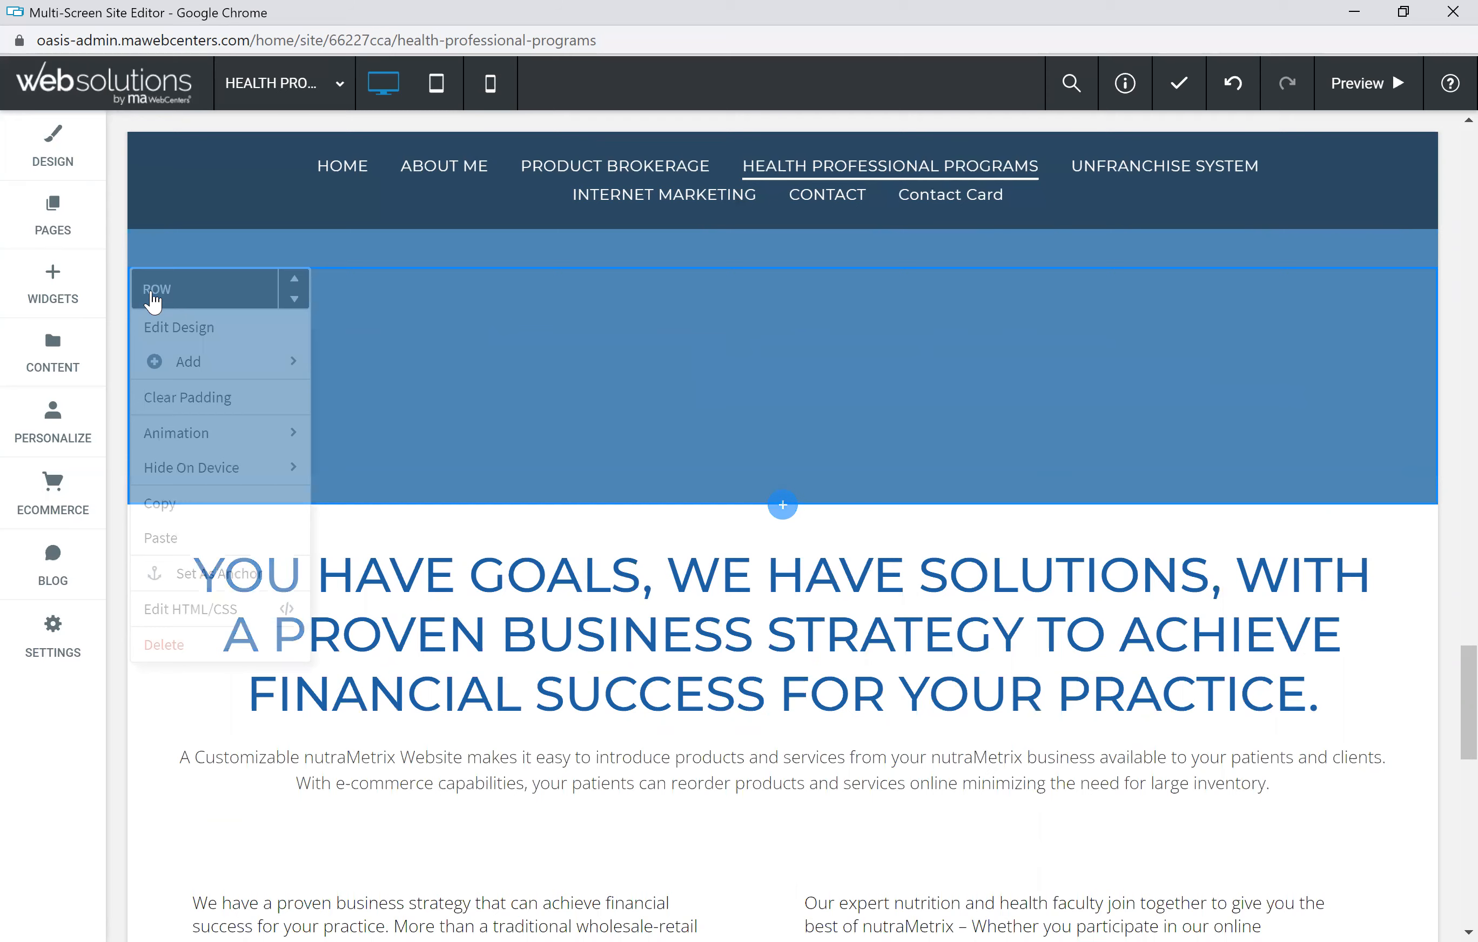
click(180, 649)
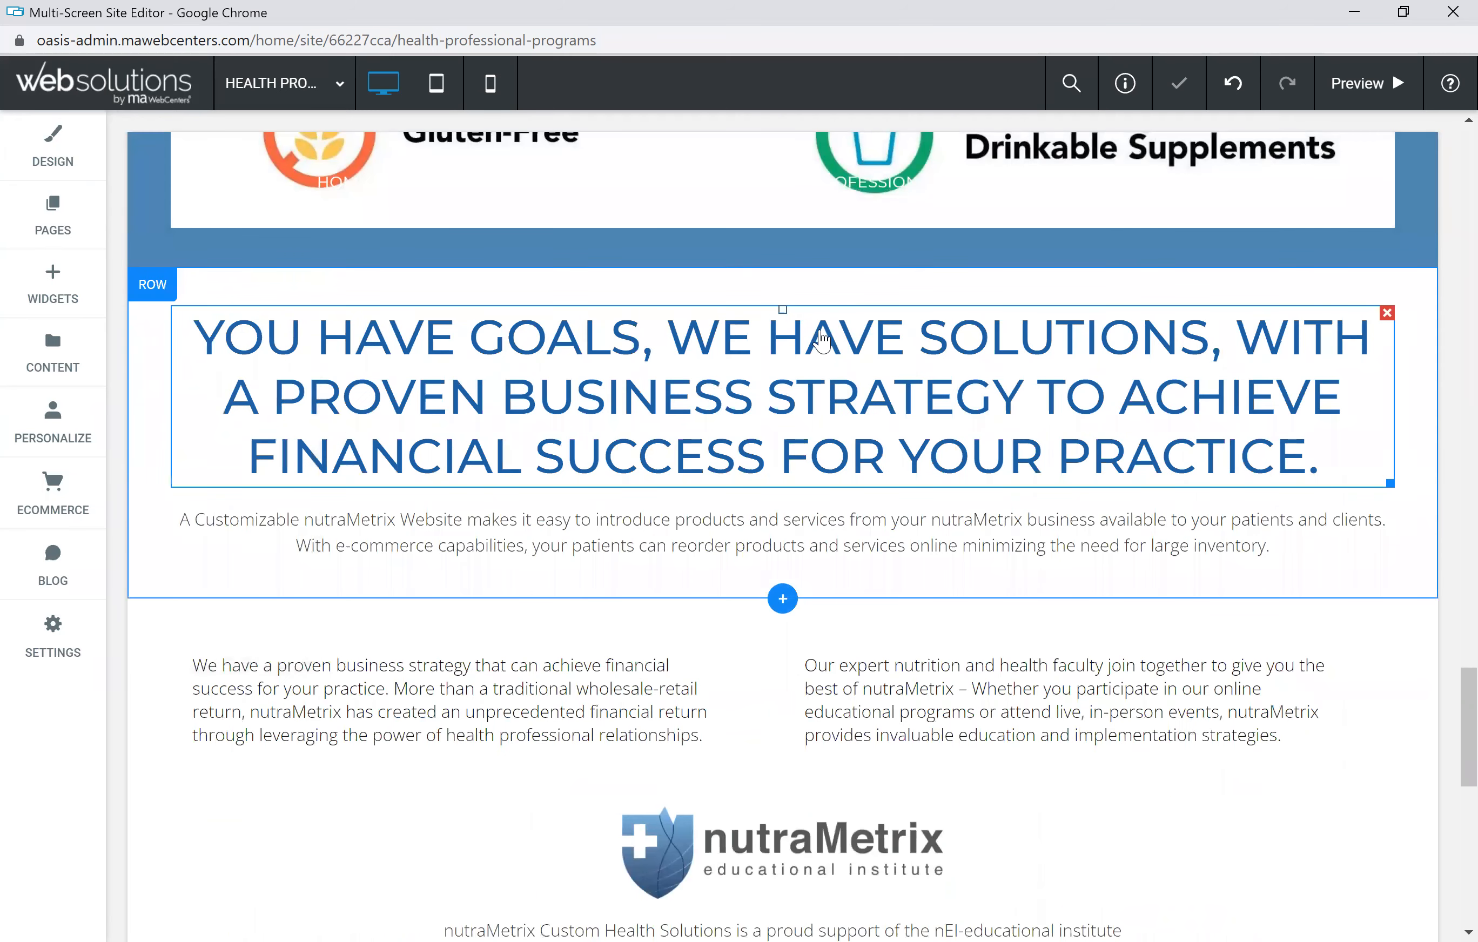
Widen the REQUEST A FOLLOW UP button in the blue contact row so its label fits on one line.
scroll(815, 335, down, 3)
scroll(533, 481, down, 2)
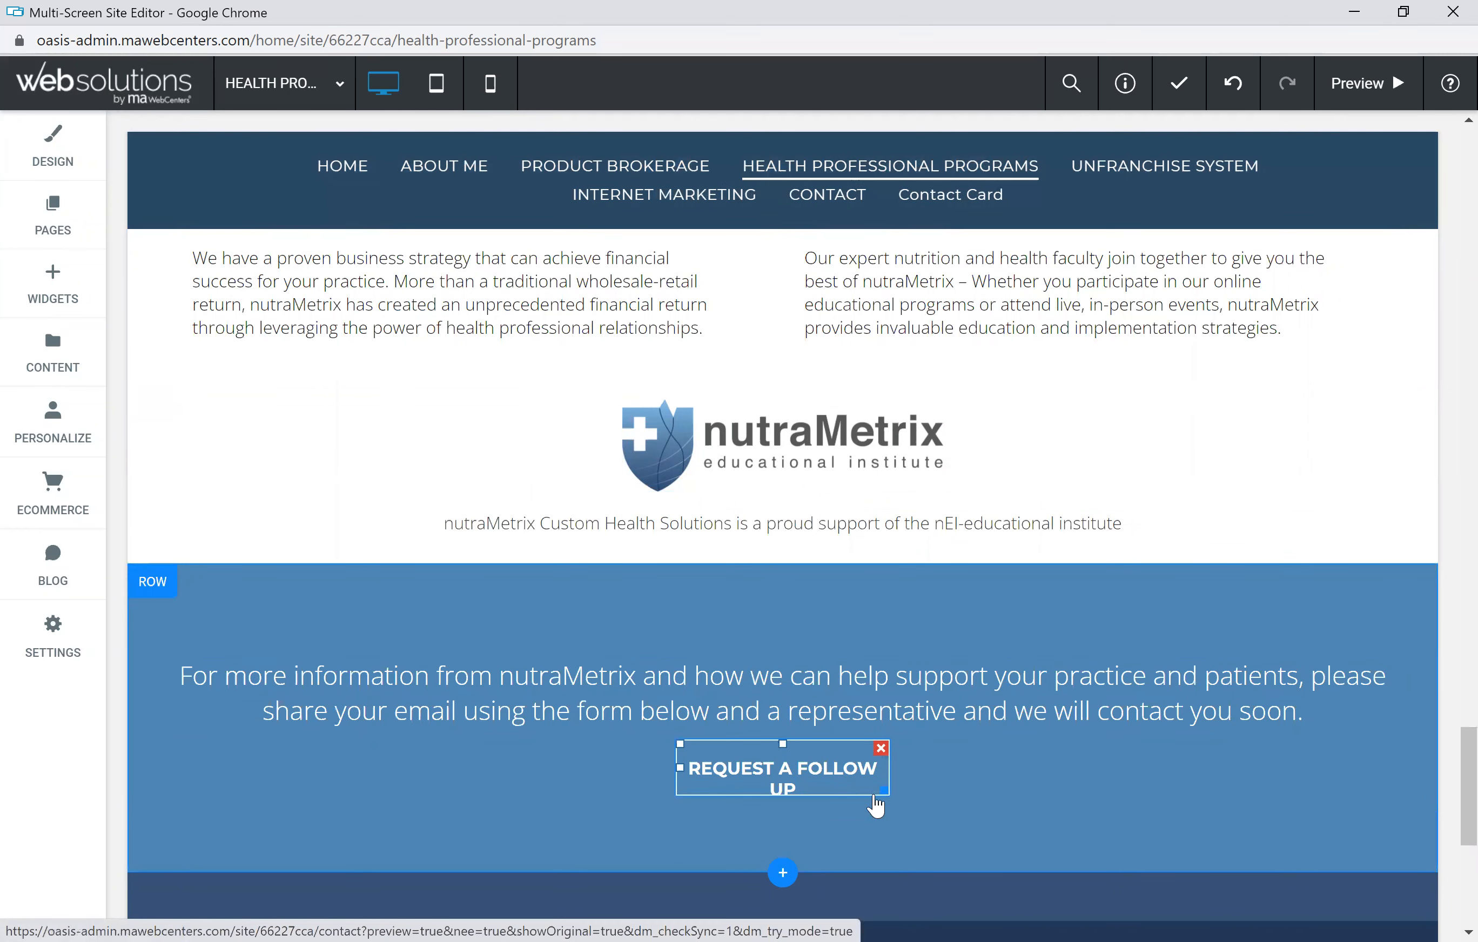
drag(894, 784, 922, 788)
scroll(796, 756, down, 7)
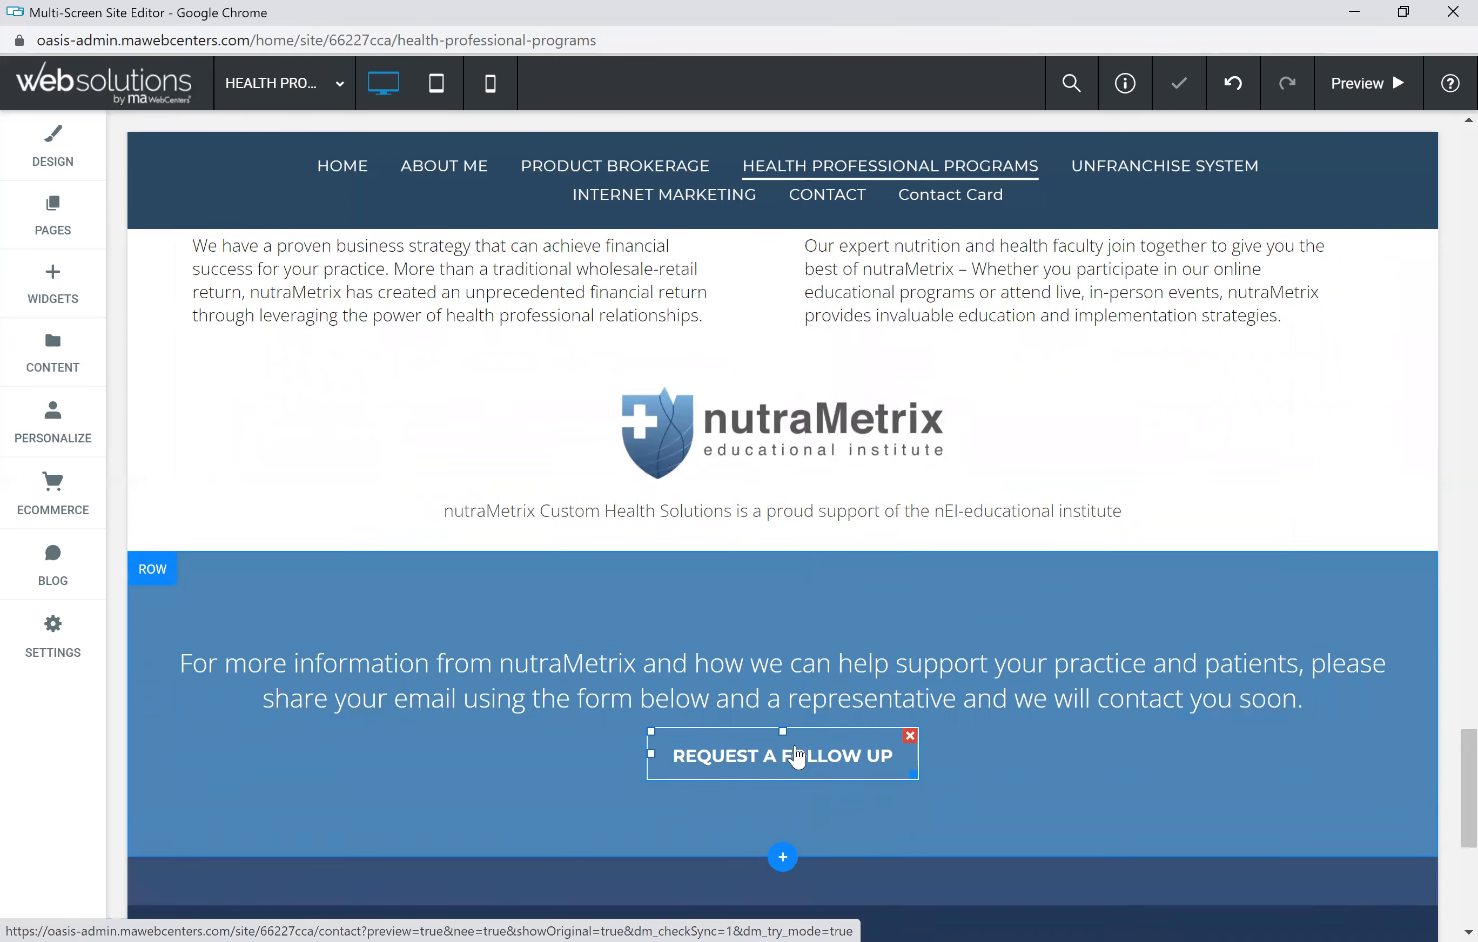
Delete the empty dark blue row between the site navigation and the medical team hero image.
scroll(810, 737, up, 20)
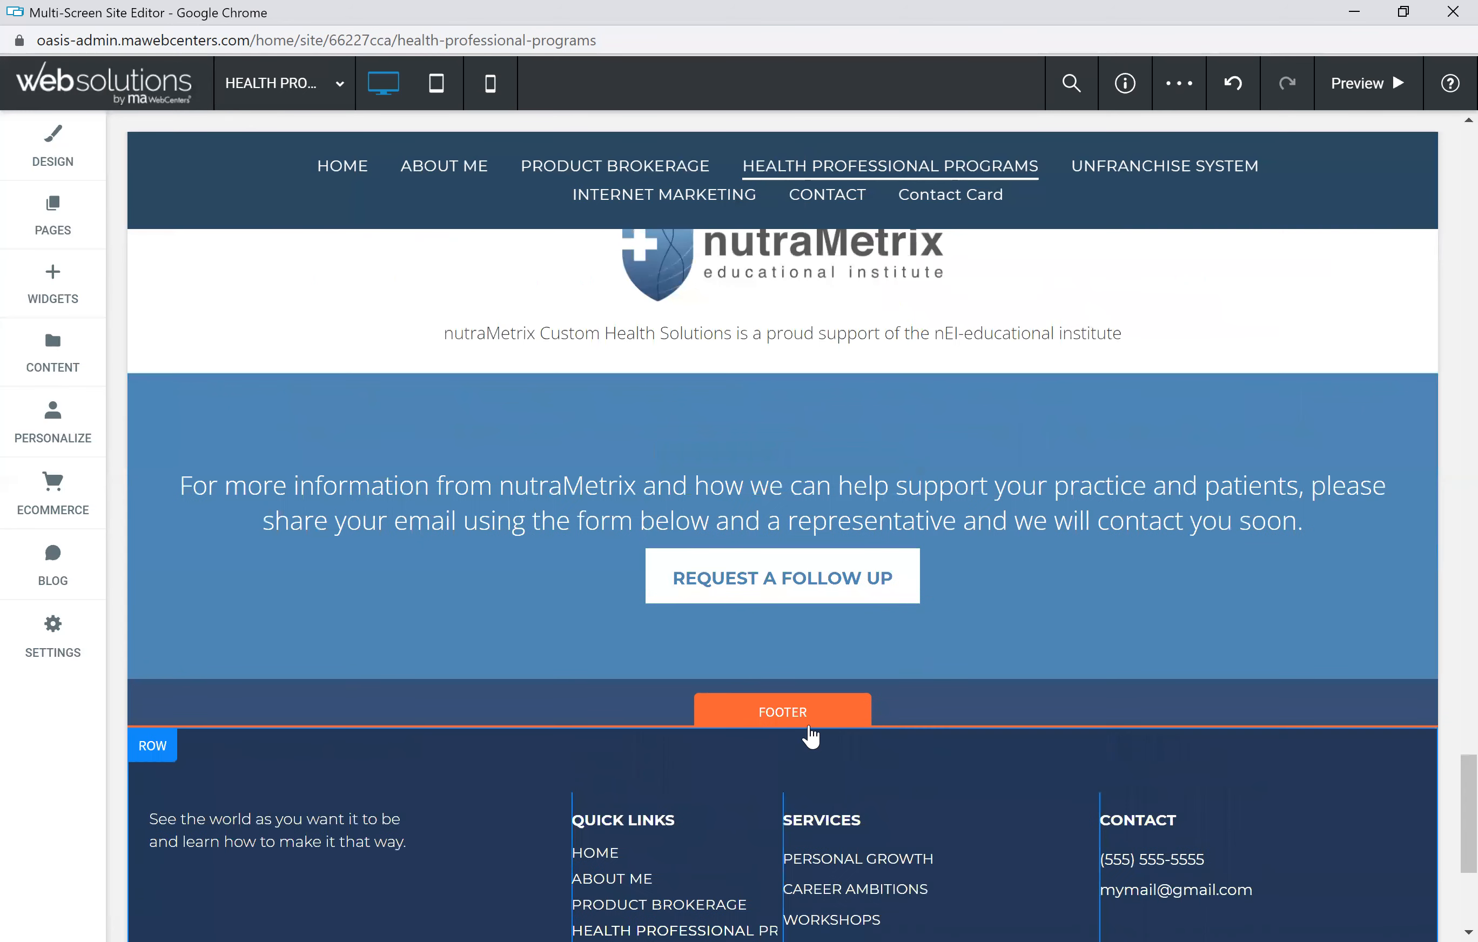
scroll(850, 693, up, 20)
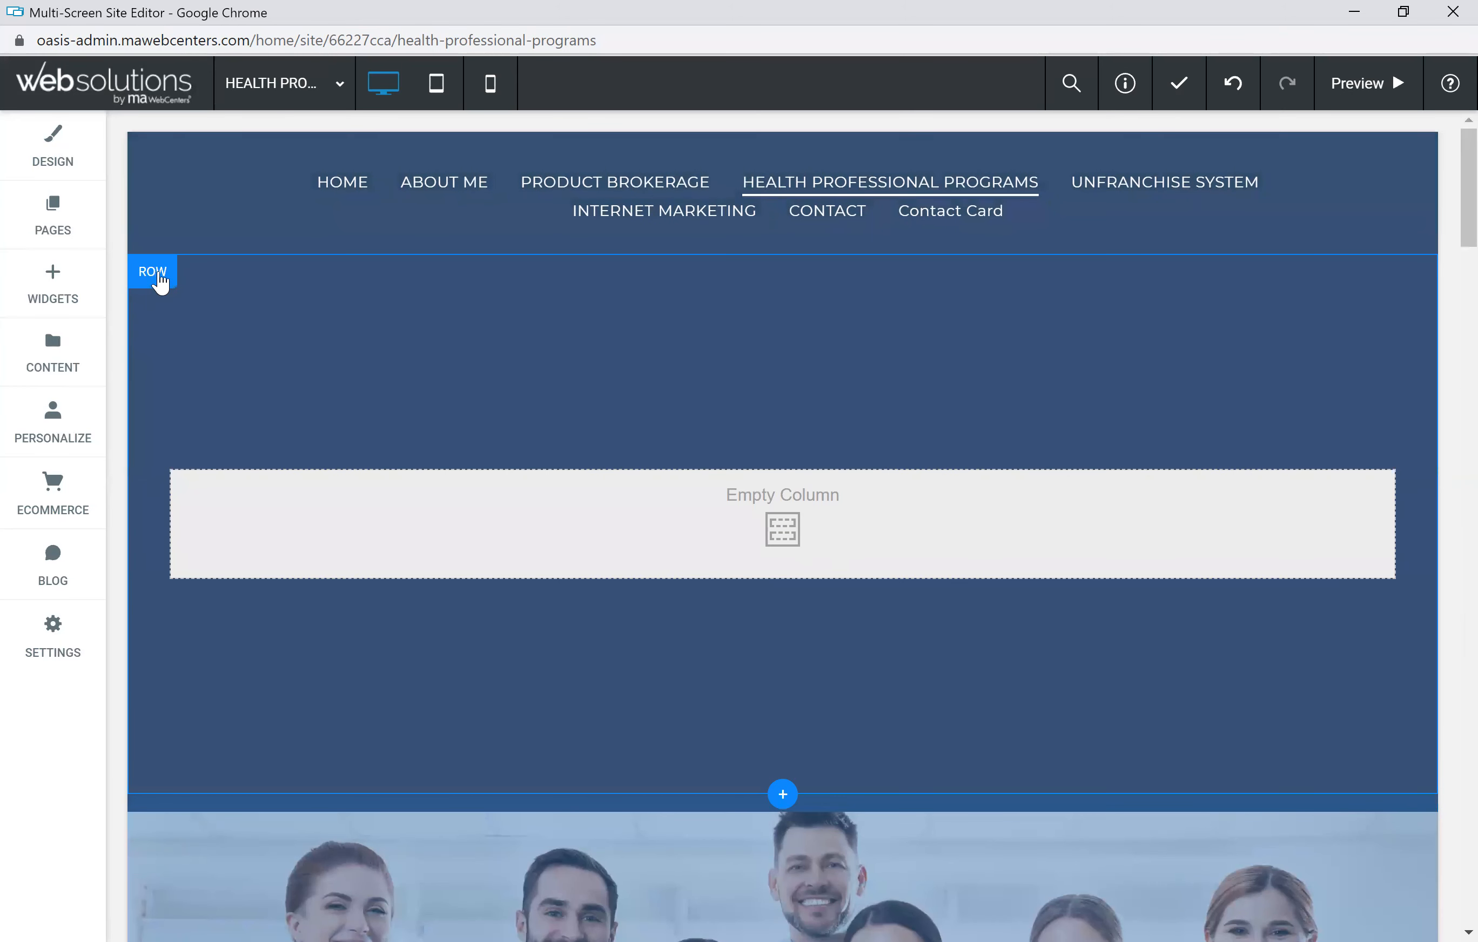
click(161, 284)
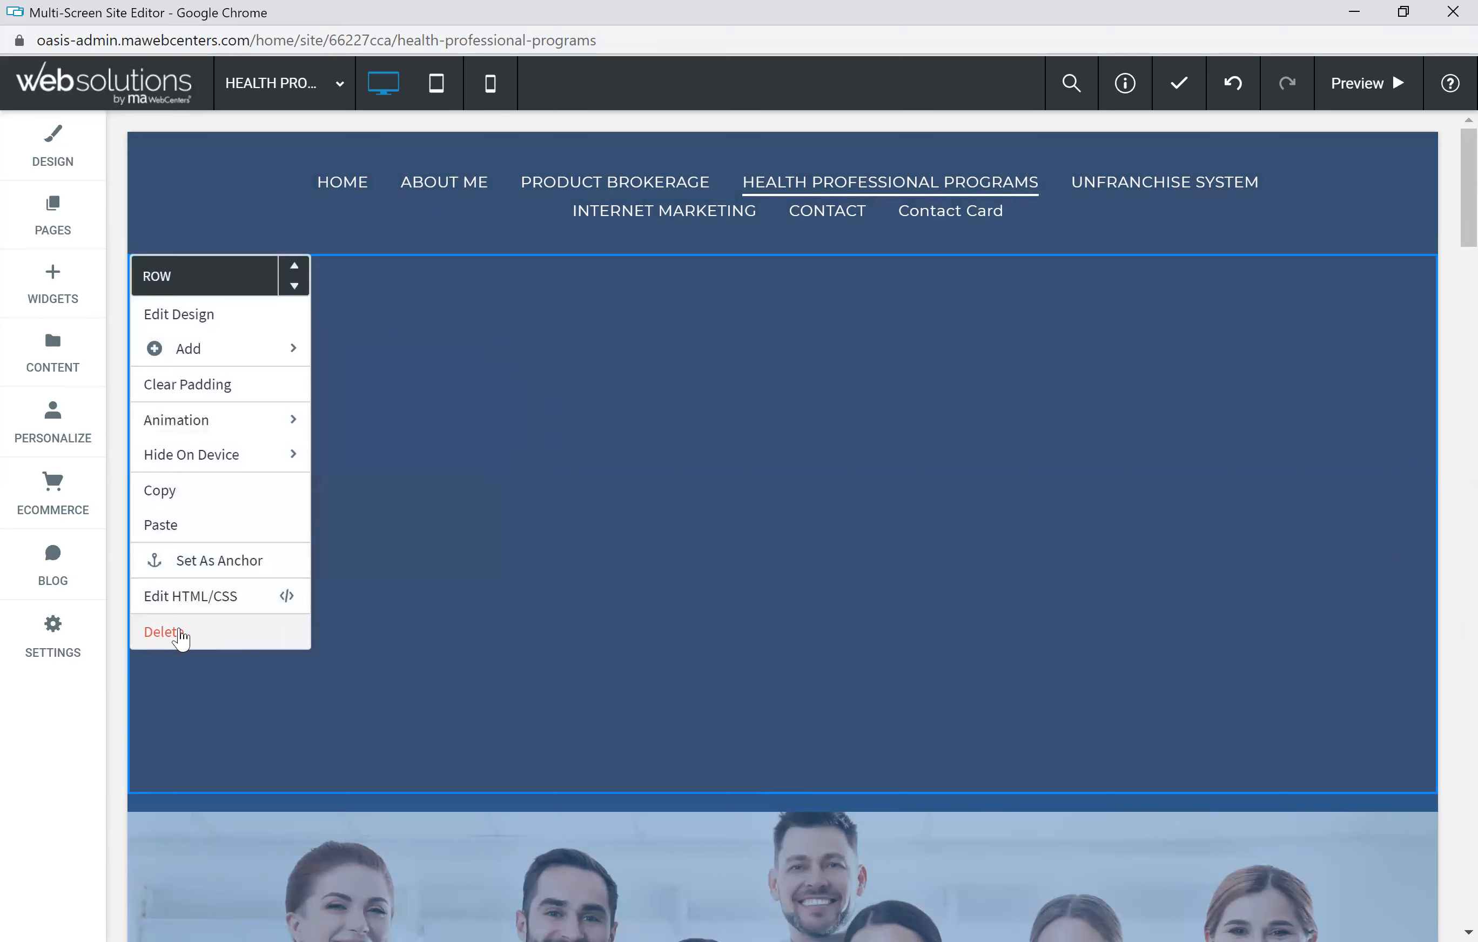
click(163, 632)
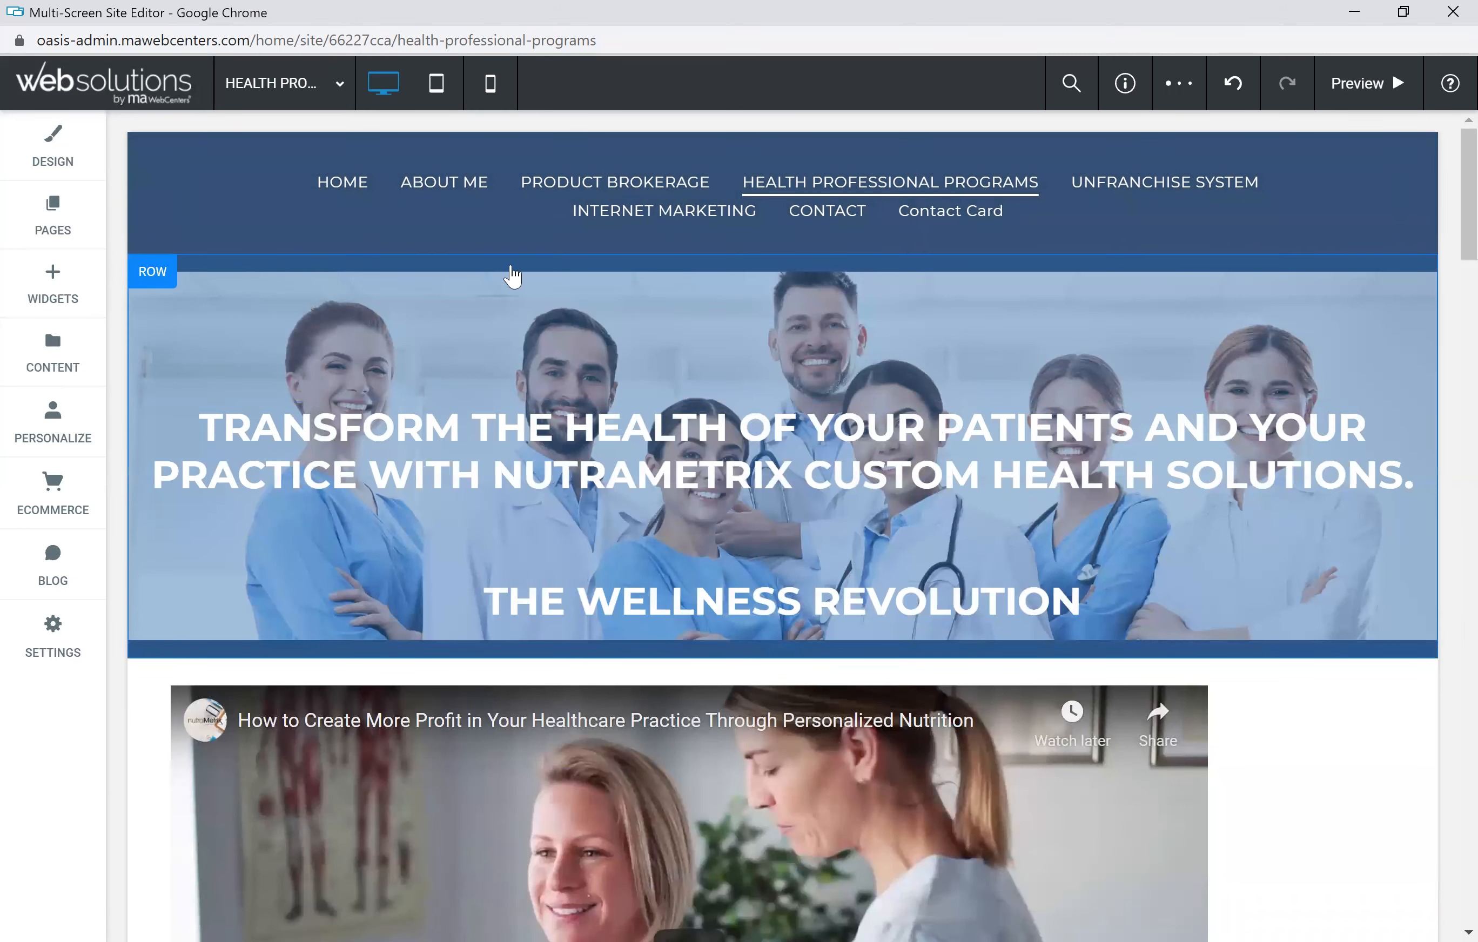
Change the hero row's background overlay color to the saved light blue #e9f6ff.
click(160, 284)
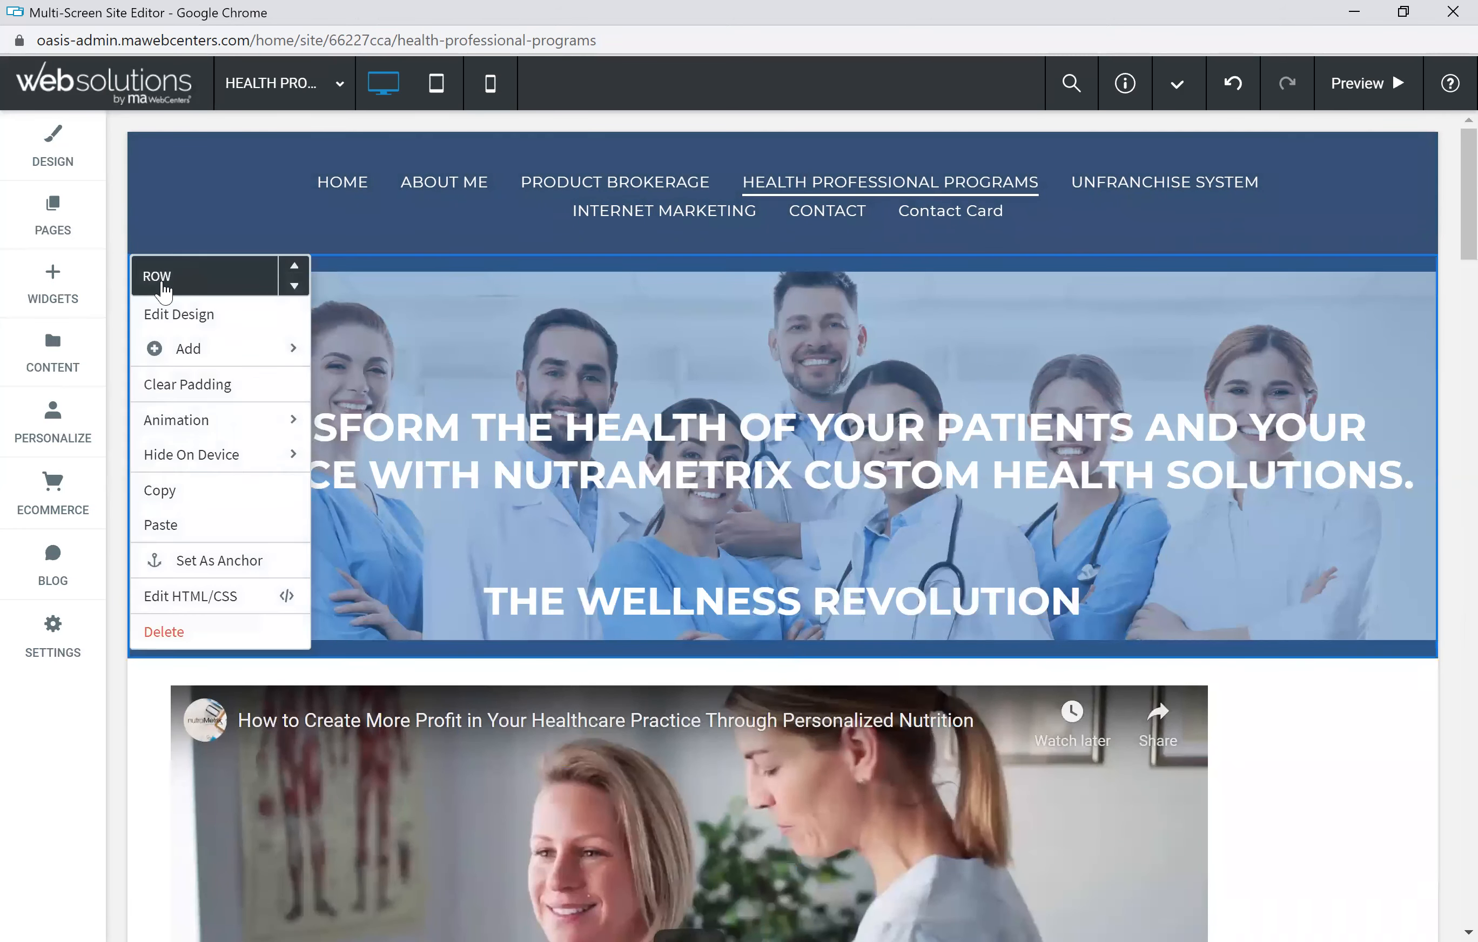
click(208, 329)
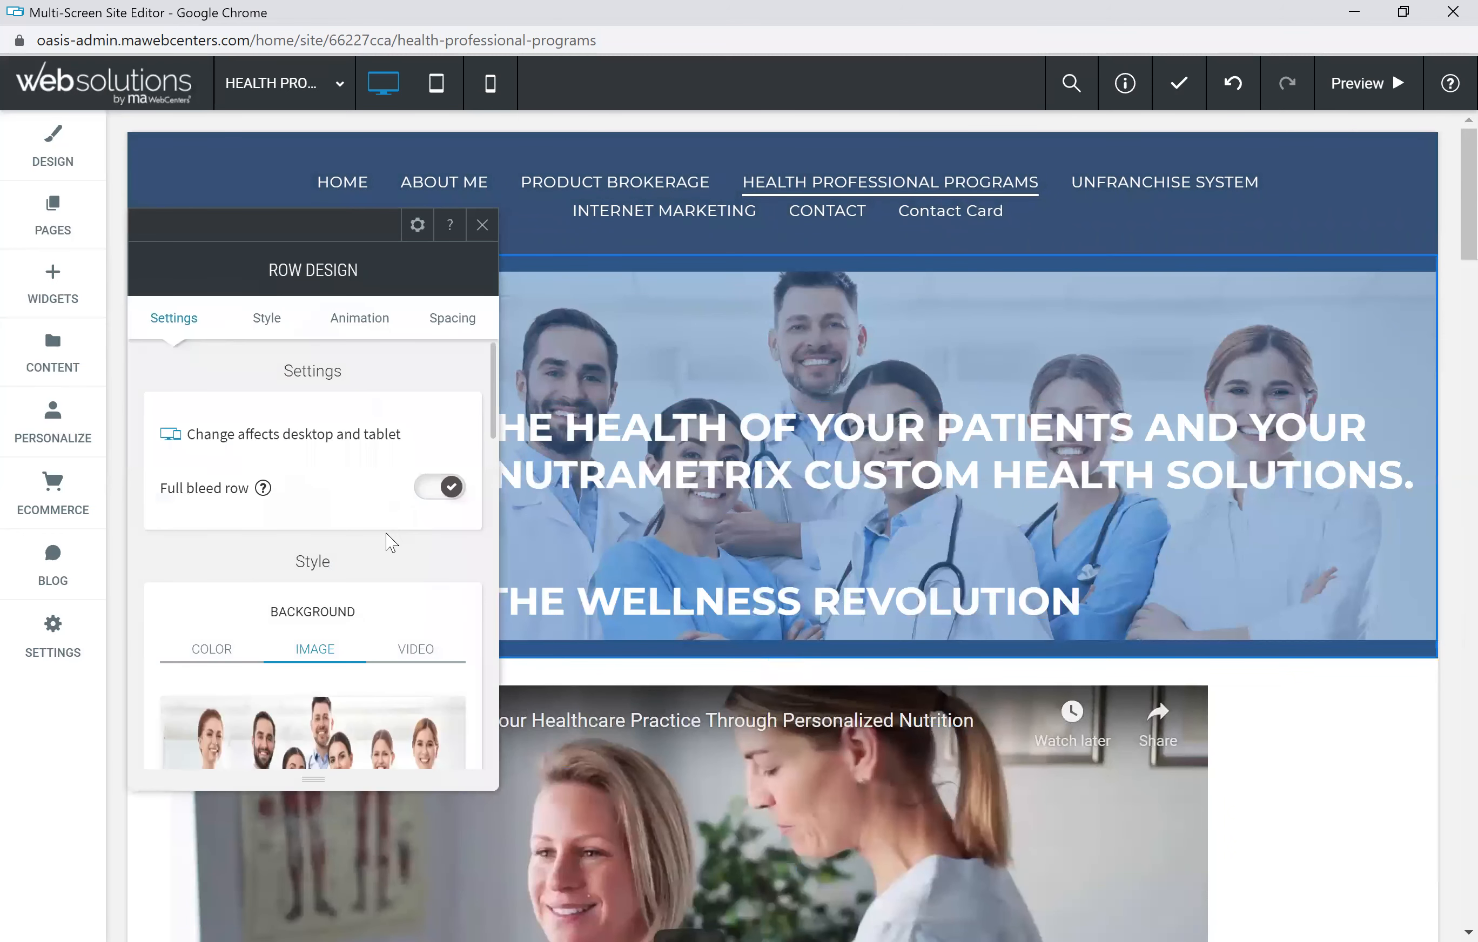
scroll(388, 543, down, 3)
scroll(385, 570, down, 10)
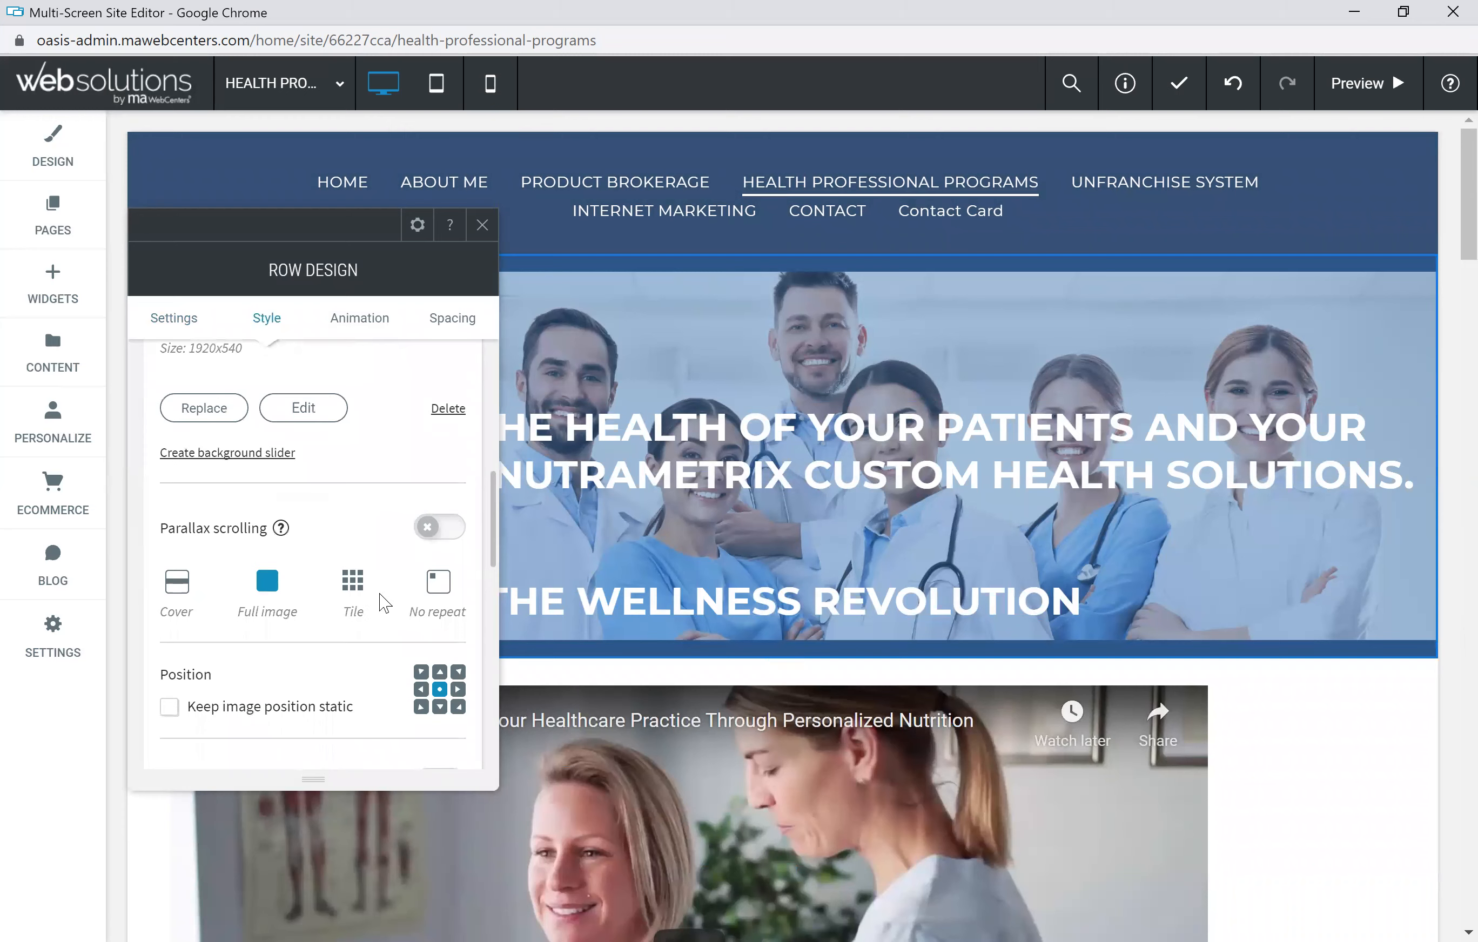
scroll(391, 586, up, 2)
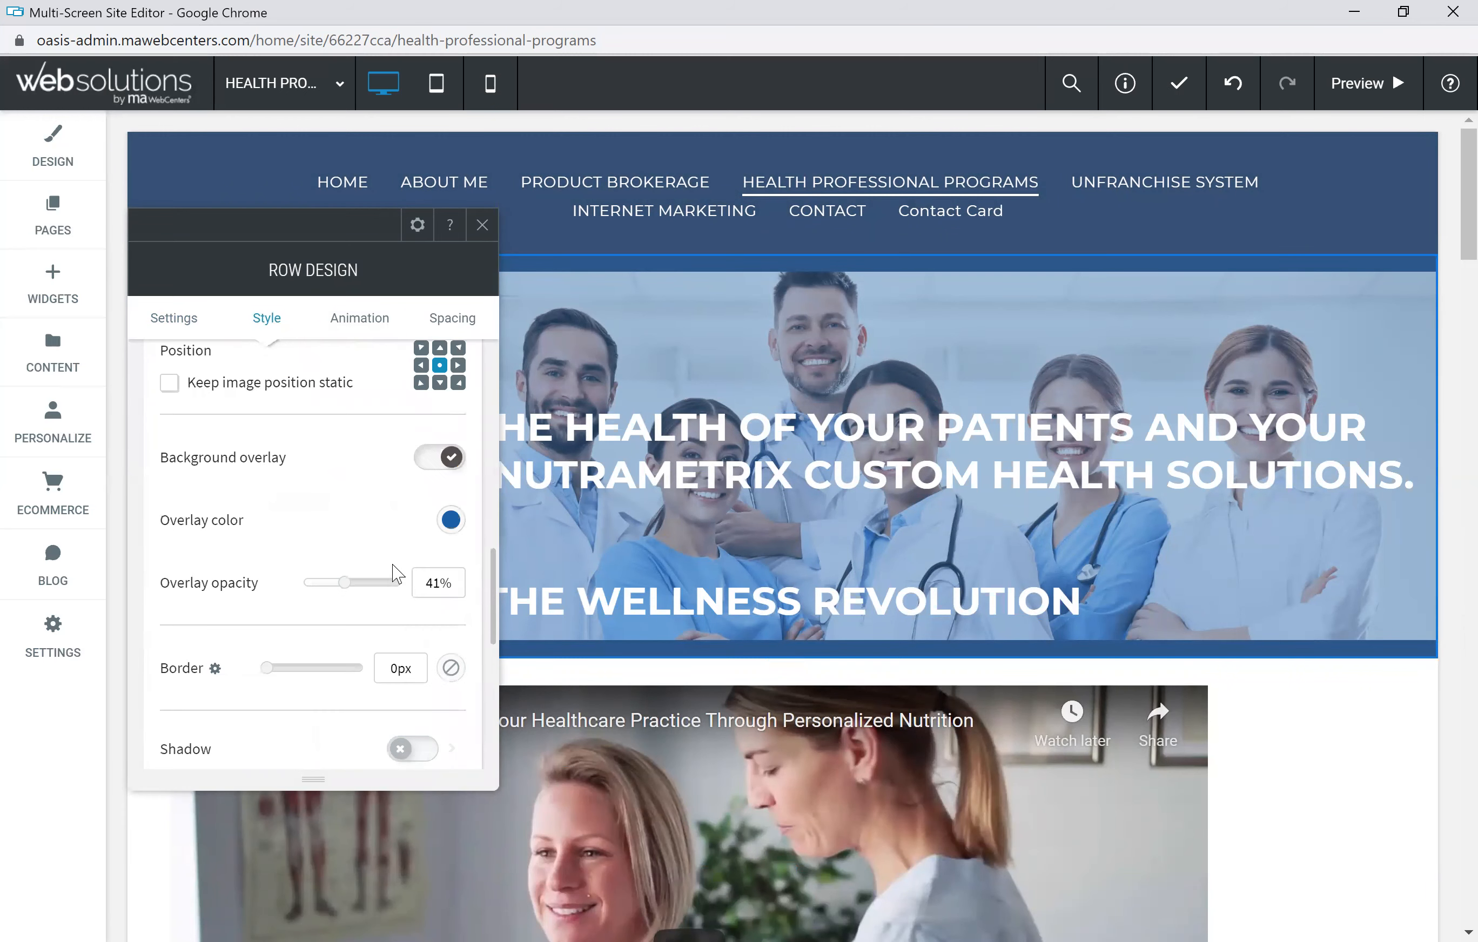
click(452, 521)
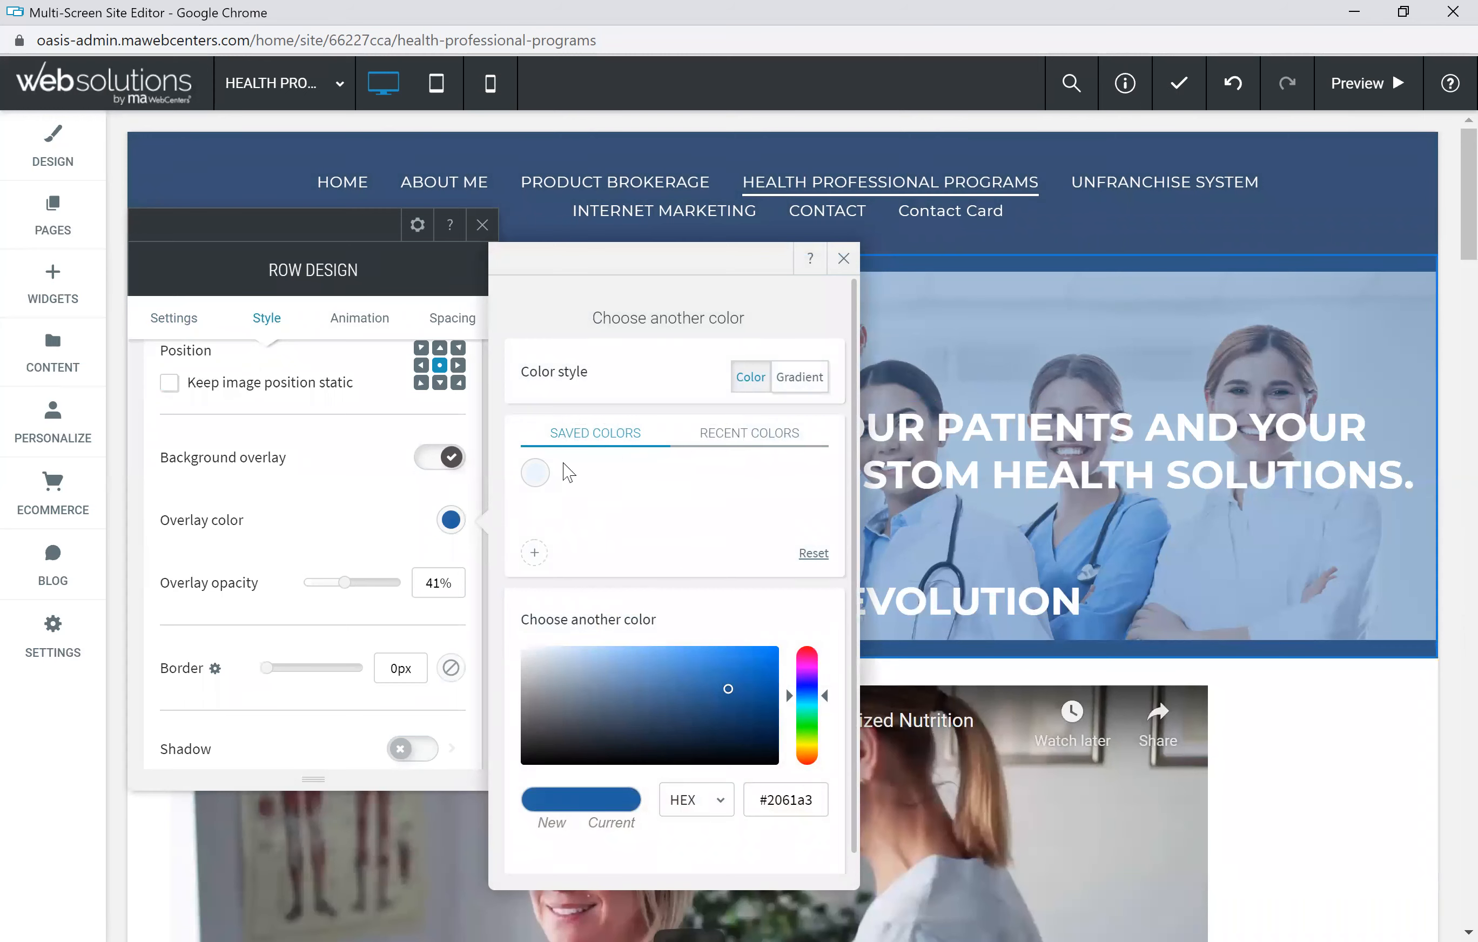
click(538, 476)
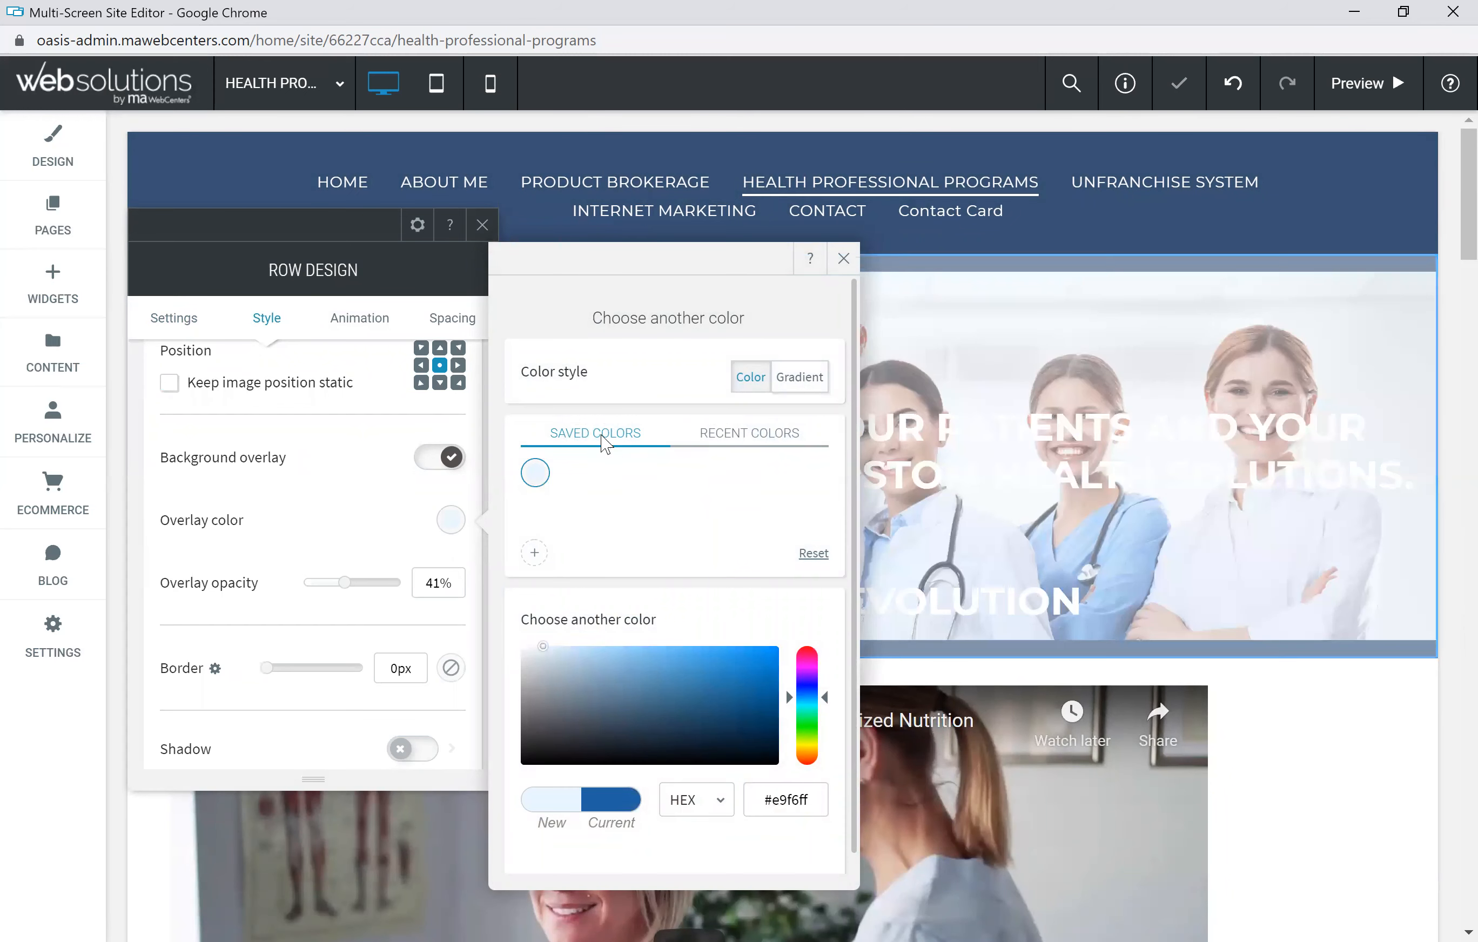
click(843, 259)
click(481, 225)
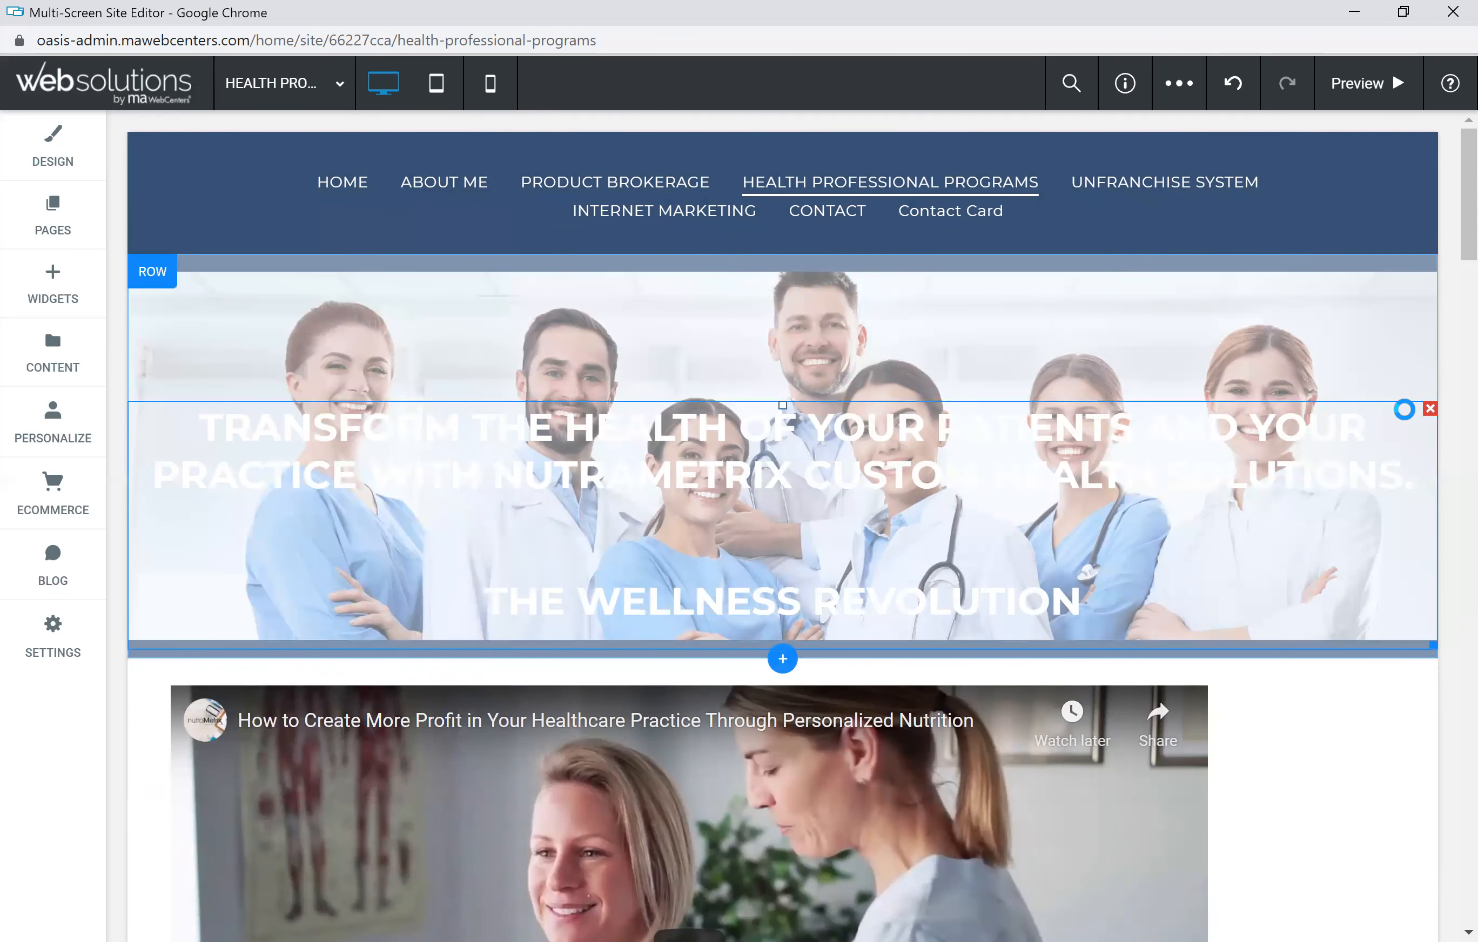
Delete the heading text from the hero row and turn on parallax scrolling for its background image.
click(1429, 409)
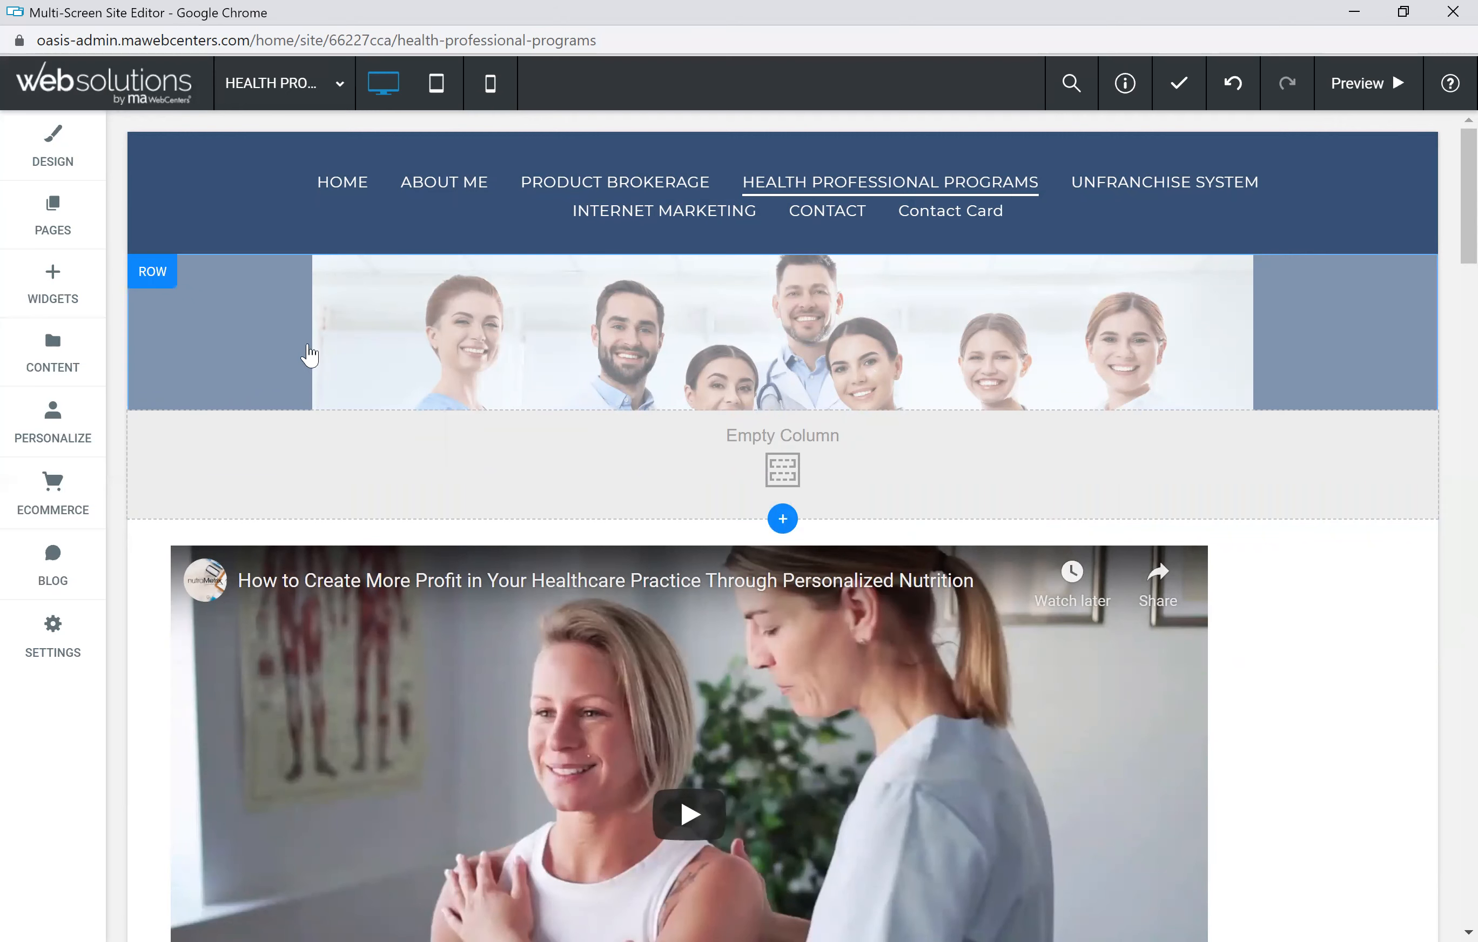
click(338, 365)
click(439, 493)
click(443, 491)
scroll(348, 515, down, 5)
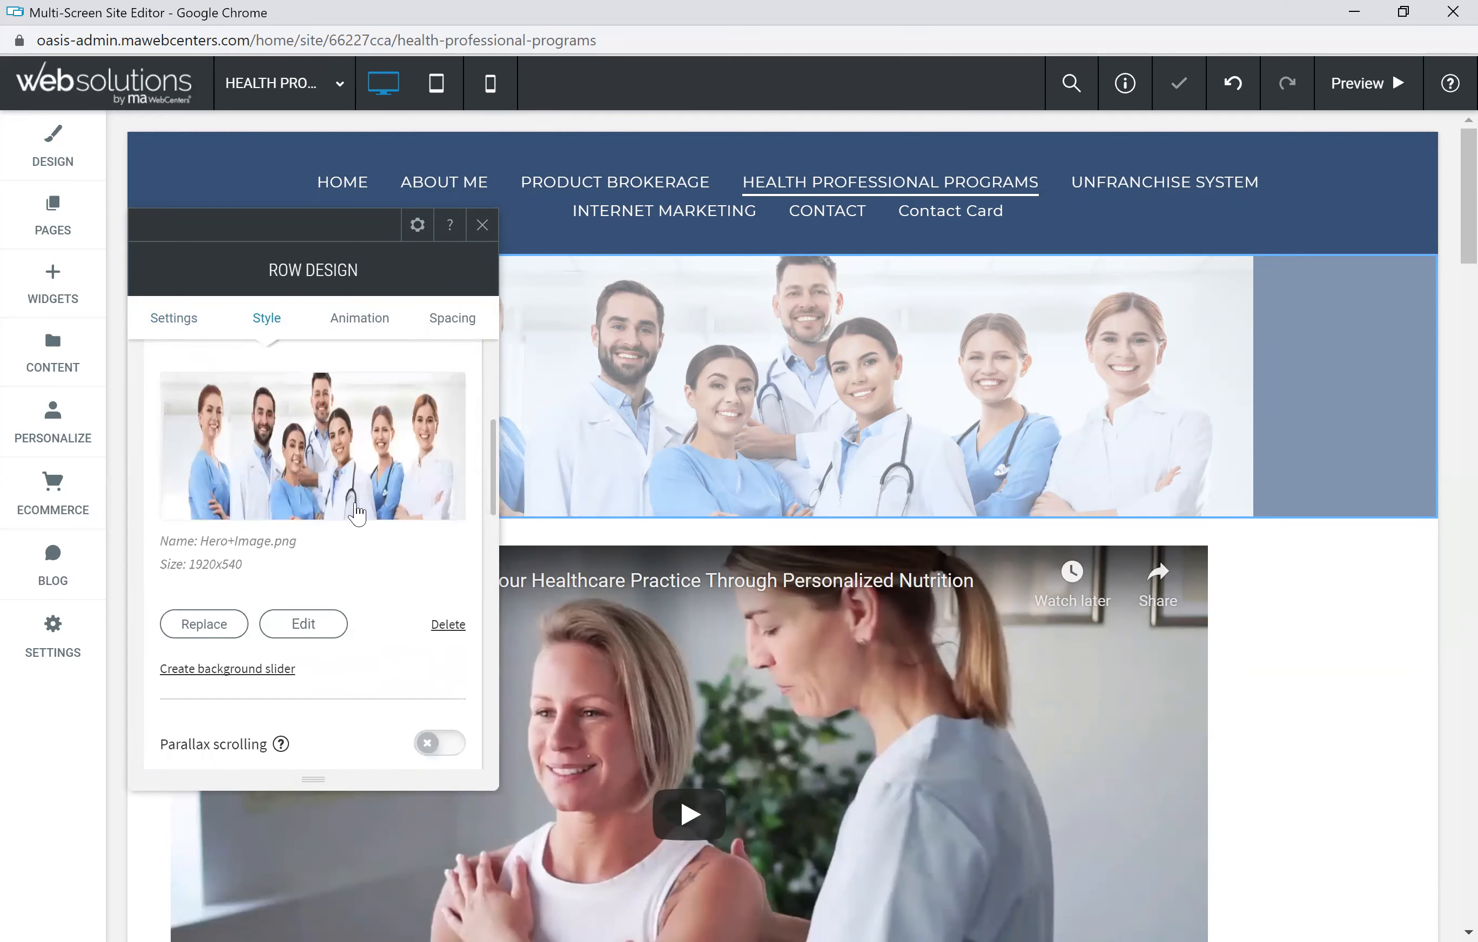
scroll(308, 605, down, 2)
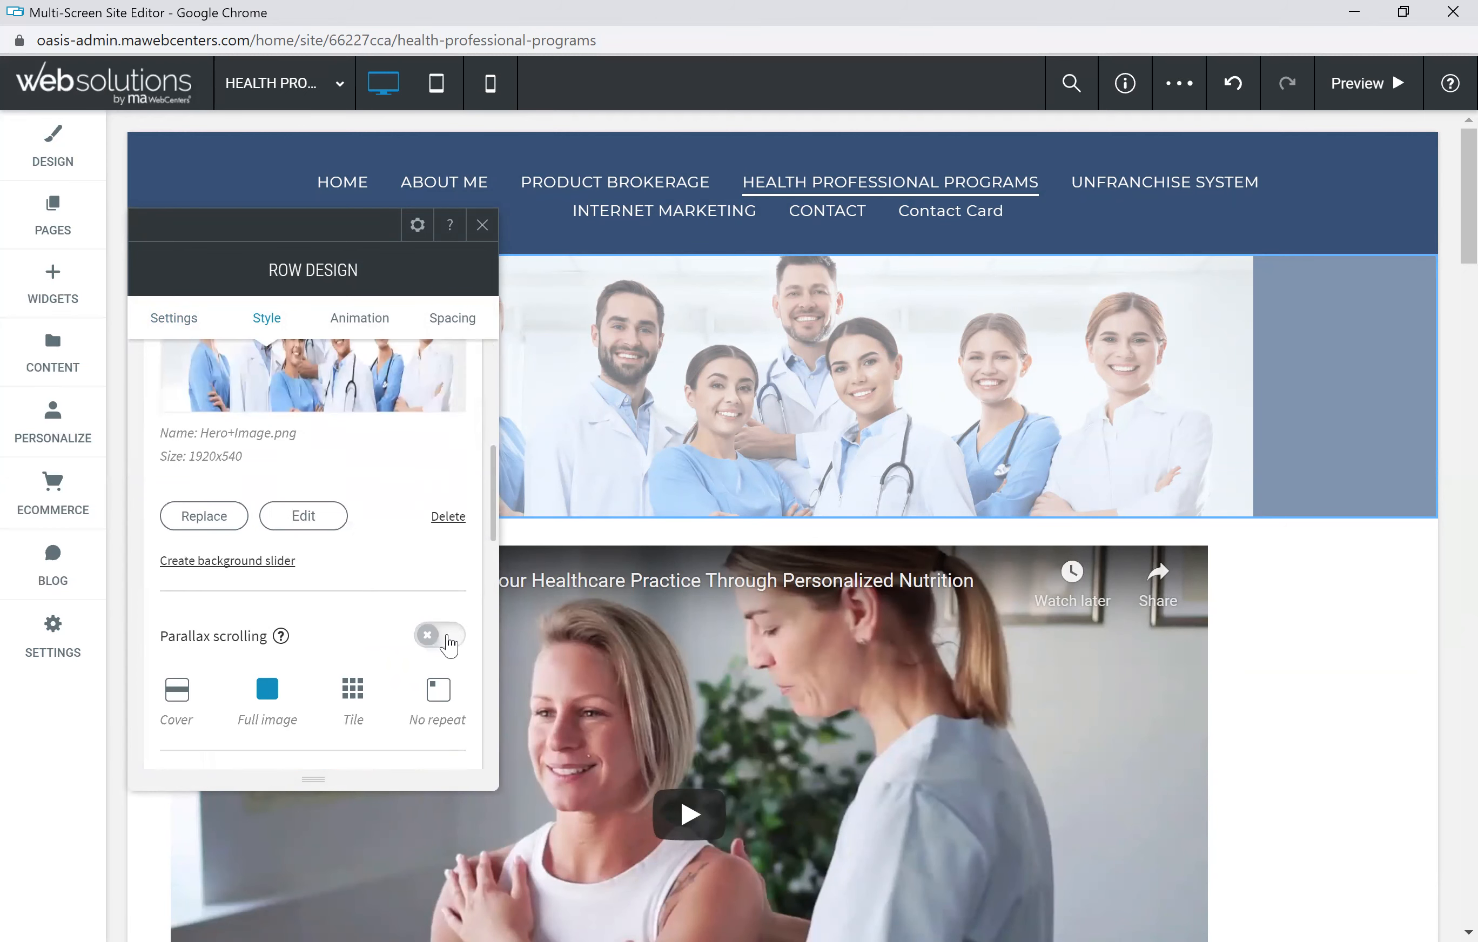
click(448, 642)
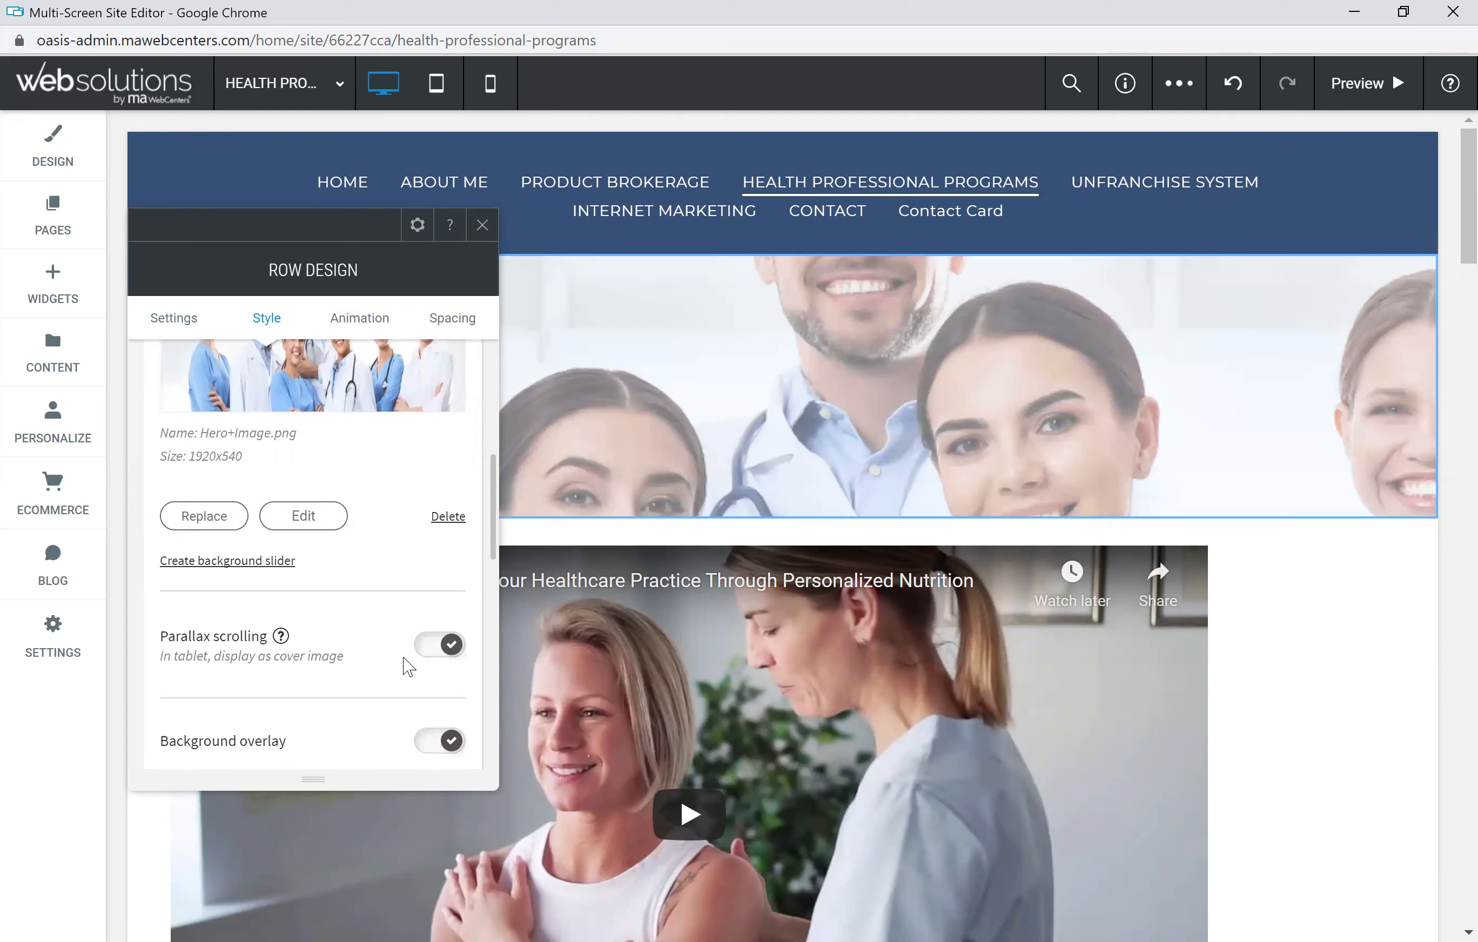
click(483, 225)
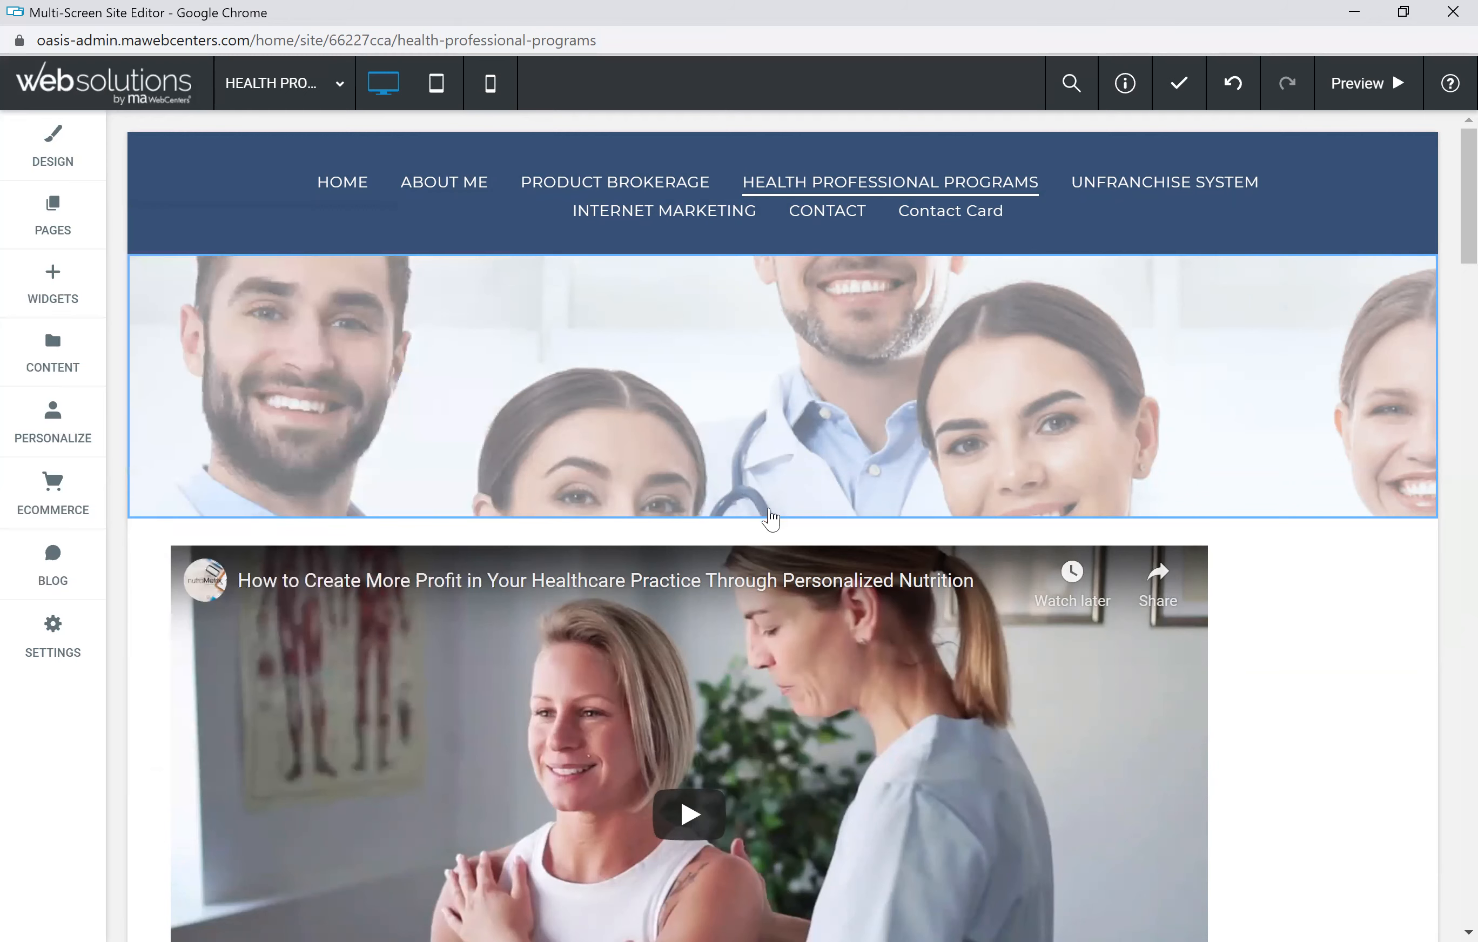
Increase the height of the hero image row and check the parallax effect and the rows below it.
click(673, 529)
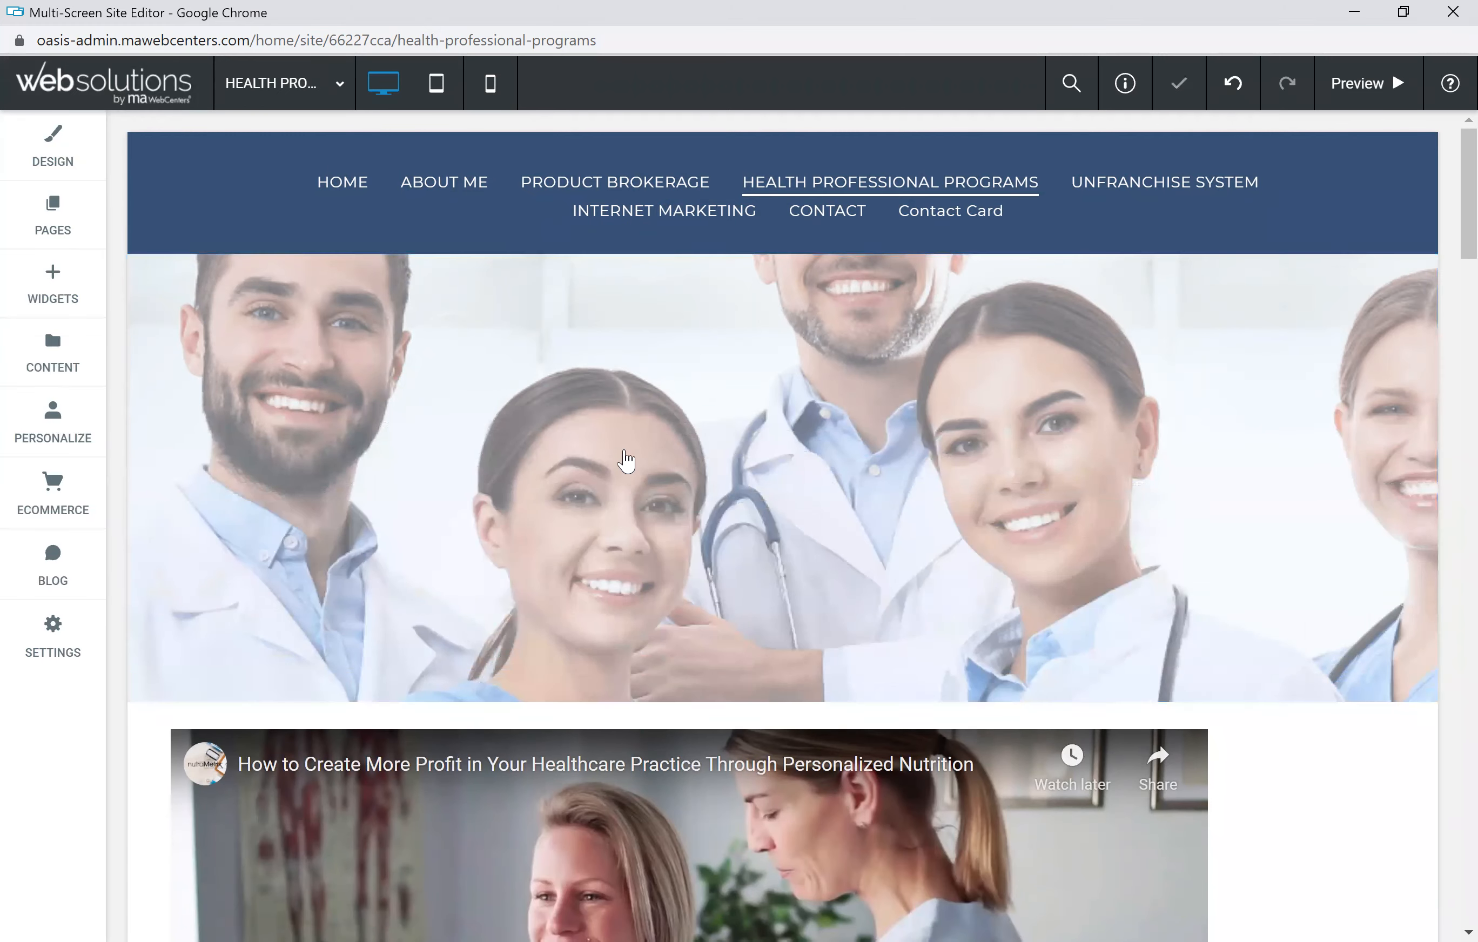
scroll(626, 465, down, 5)
scroll(639, 459, up, 5)
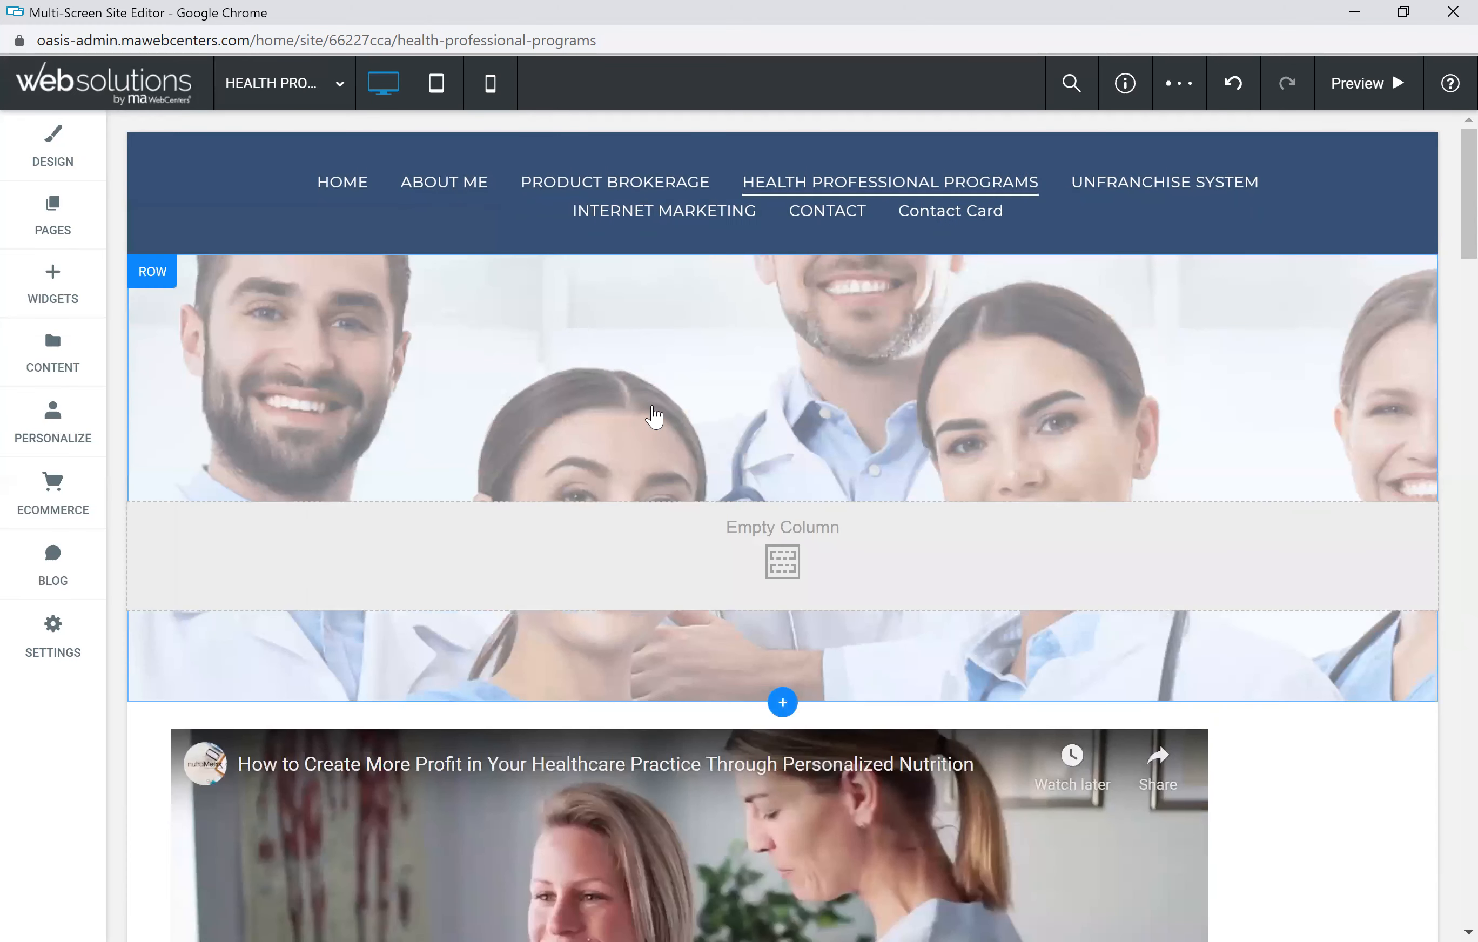
scroll(656, 418, down, 8)
scroll(688, 529, down, 3)
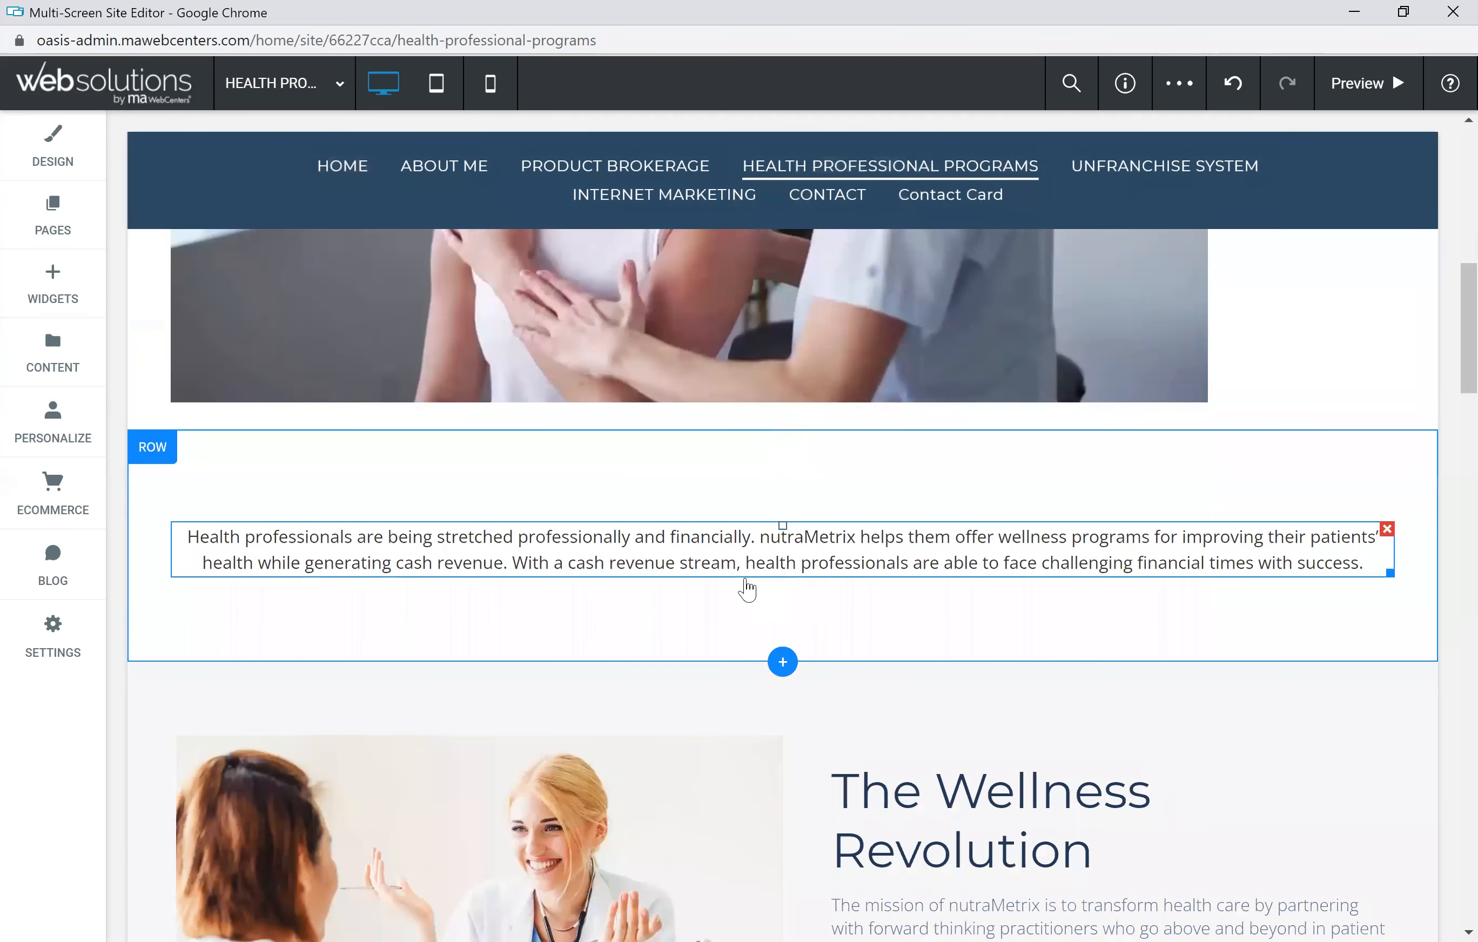
scroll(976, 614, down, 2)
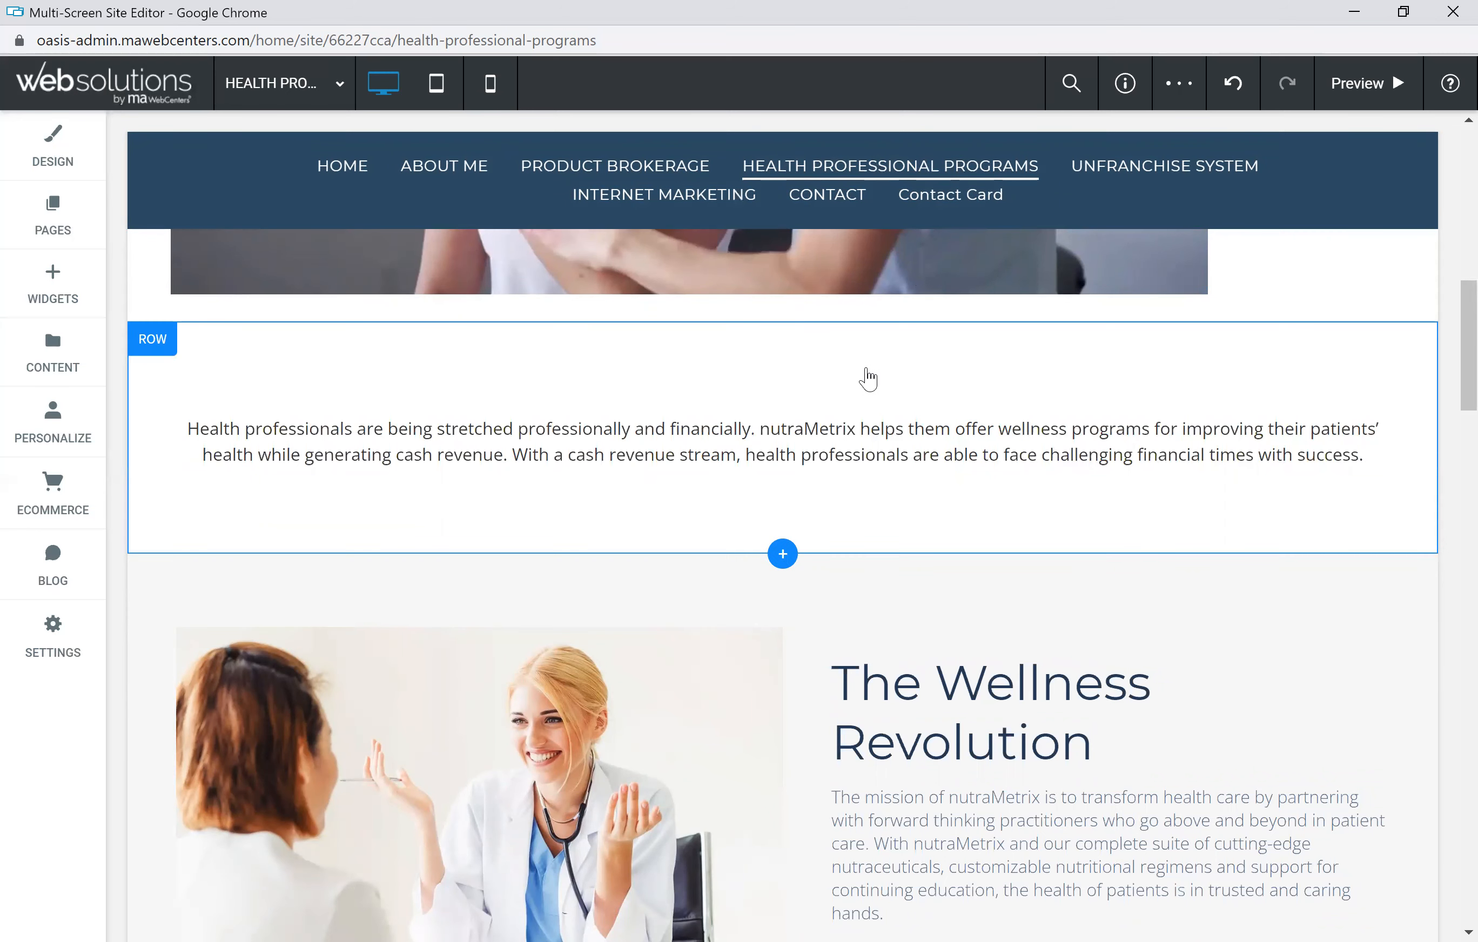
Add a new blank page named COSMETICS to the site.
click(63, 220)
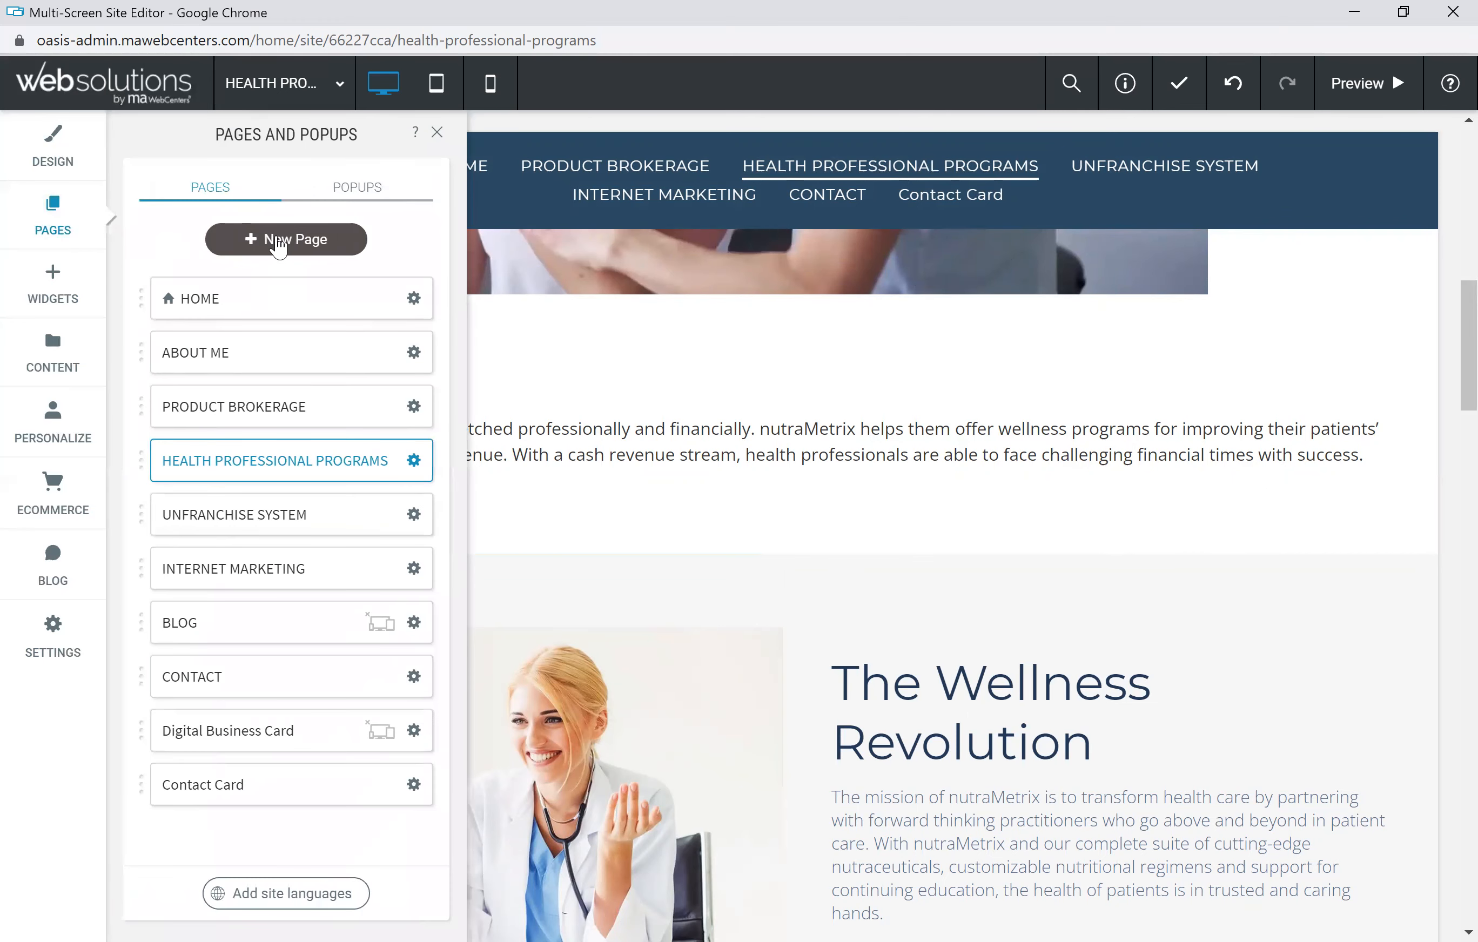
click(281, 242)
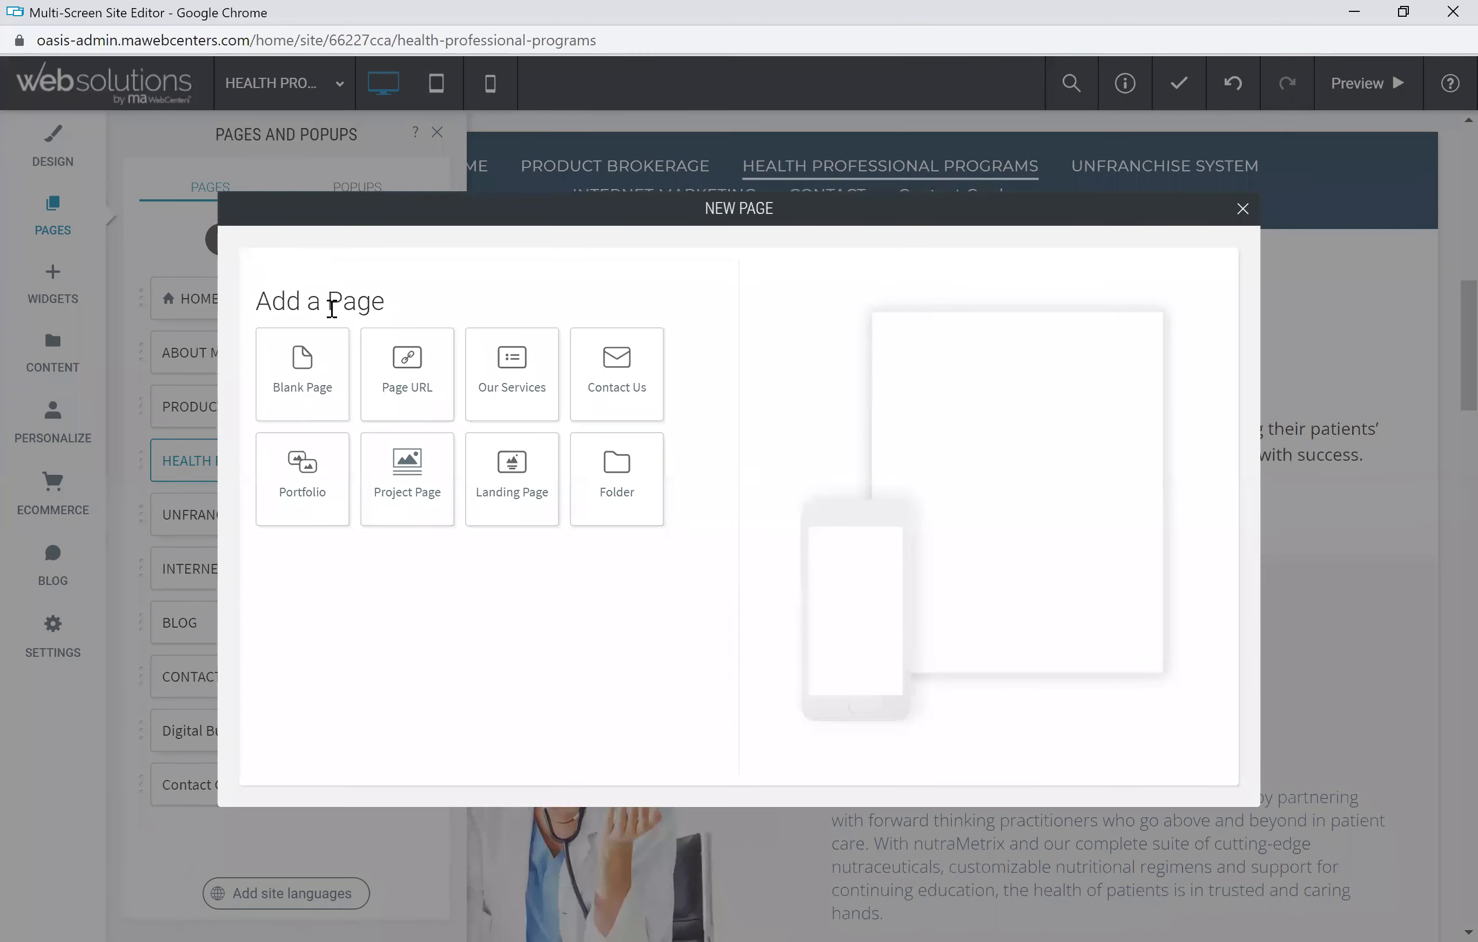
click(315, 382)
drag(325, 391, 263, 392)
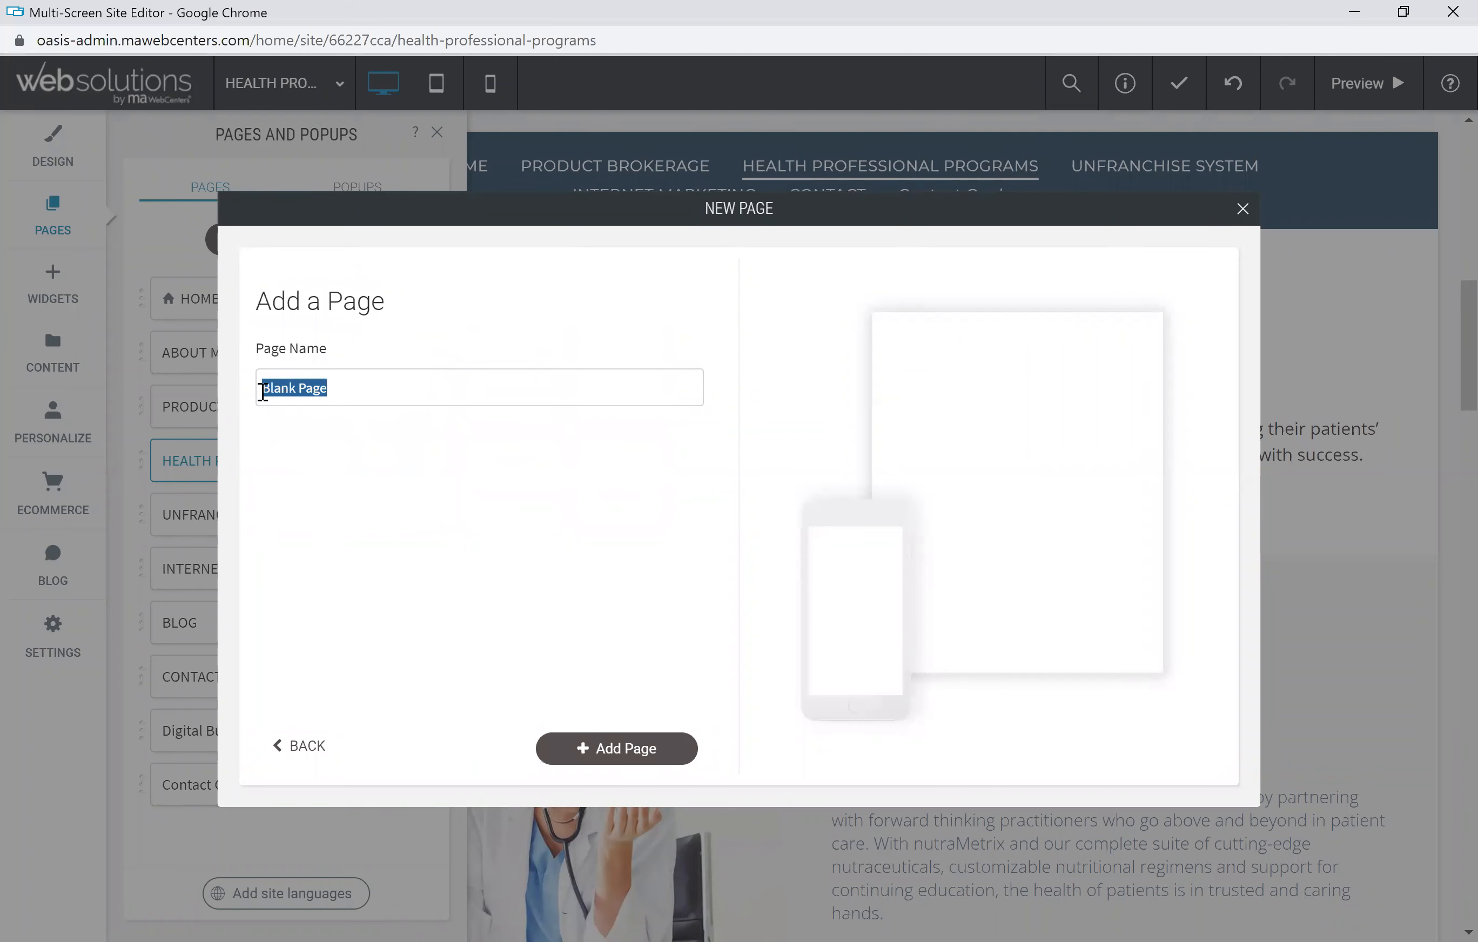
text(Cos)
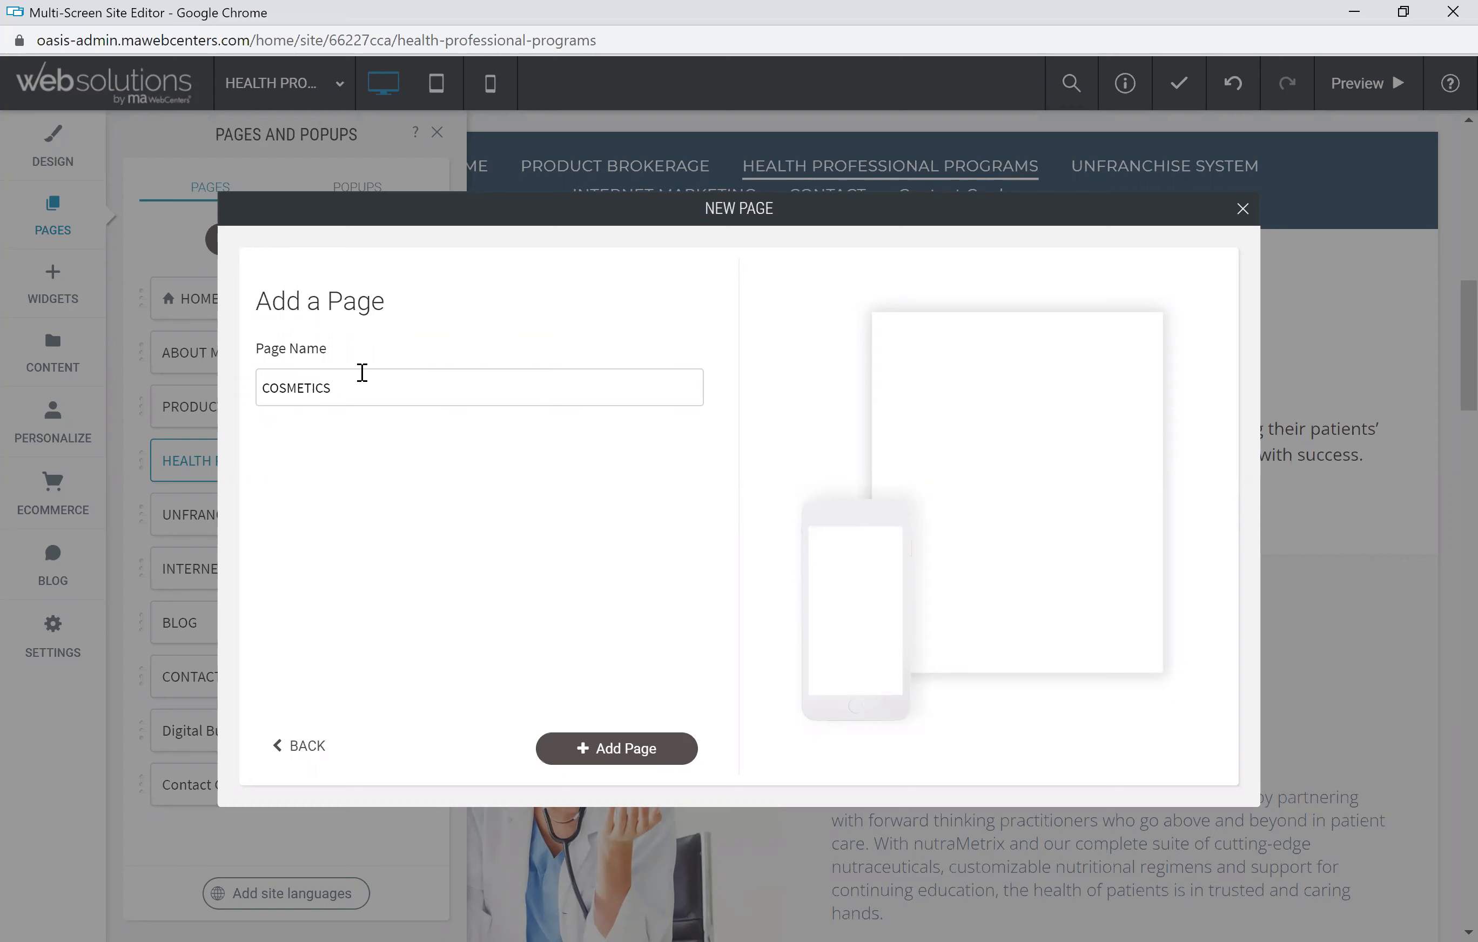
click(617, 750)
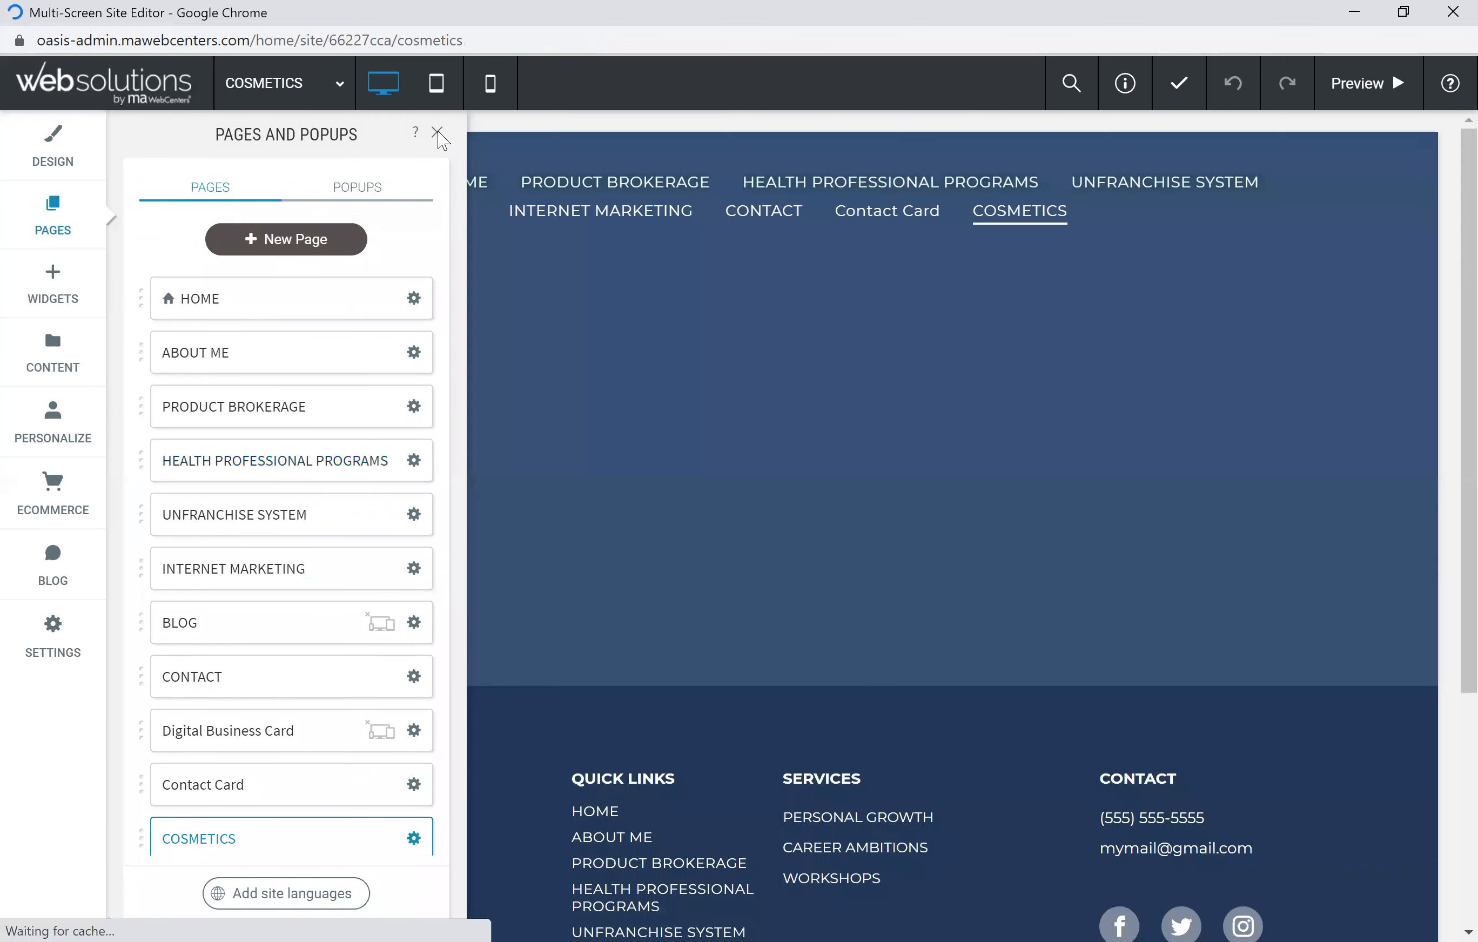
click(437, 133)
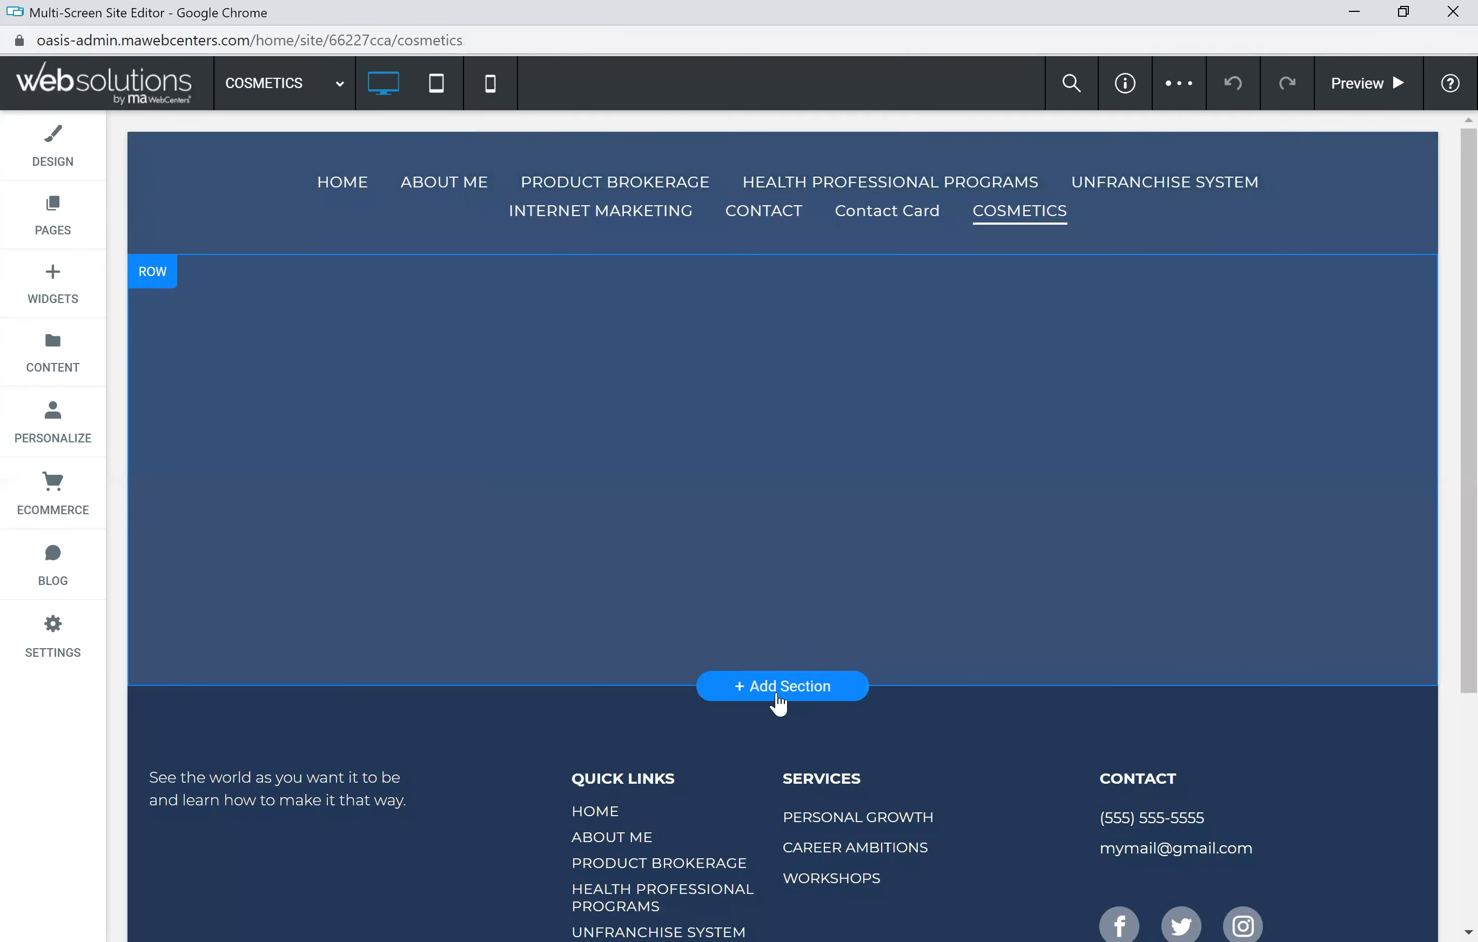
Add the prebuilt MOTIVES MOXIE section from the UFO category below the COSMETICS page's empty row and save it.
click(780, 687)
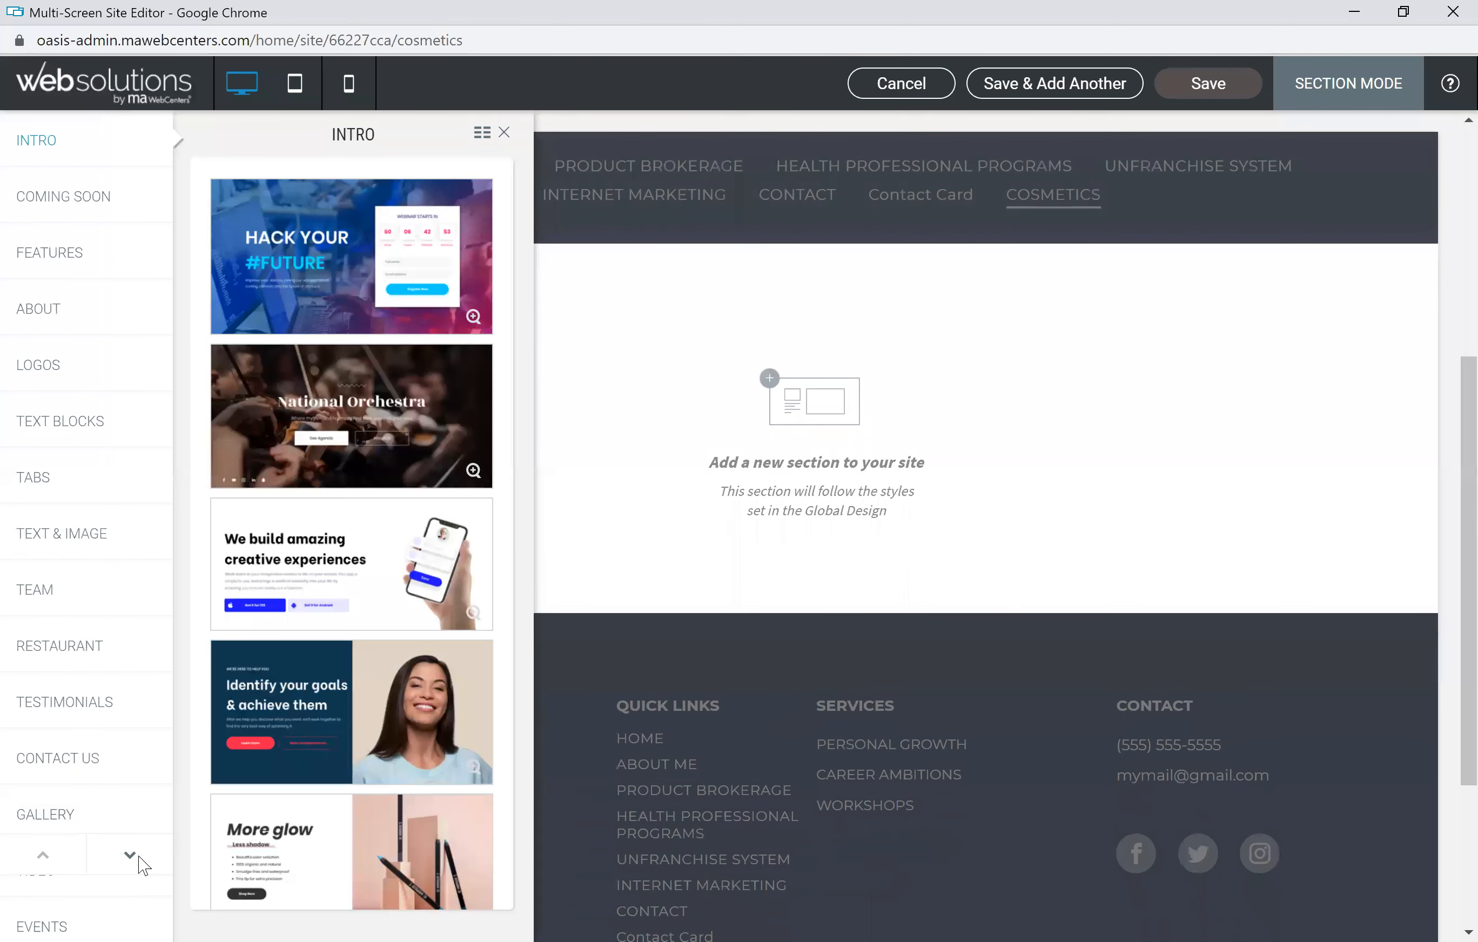
click(130, 860)
click(130, 859)
click(131, 858)
click(132, 858)
click(132, 858)
click(34, 783)
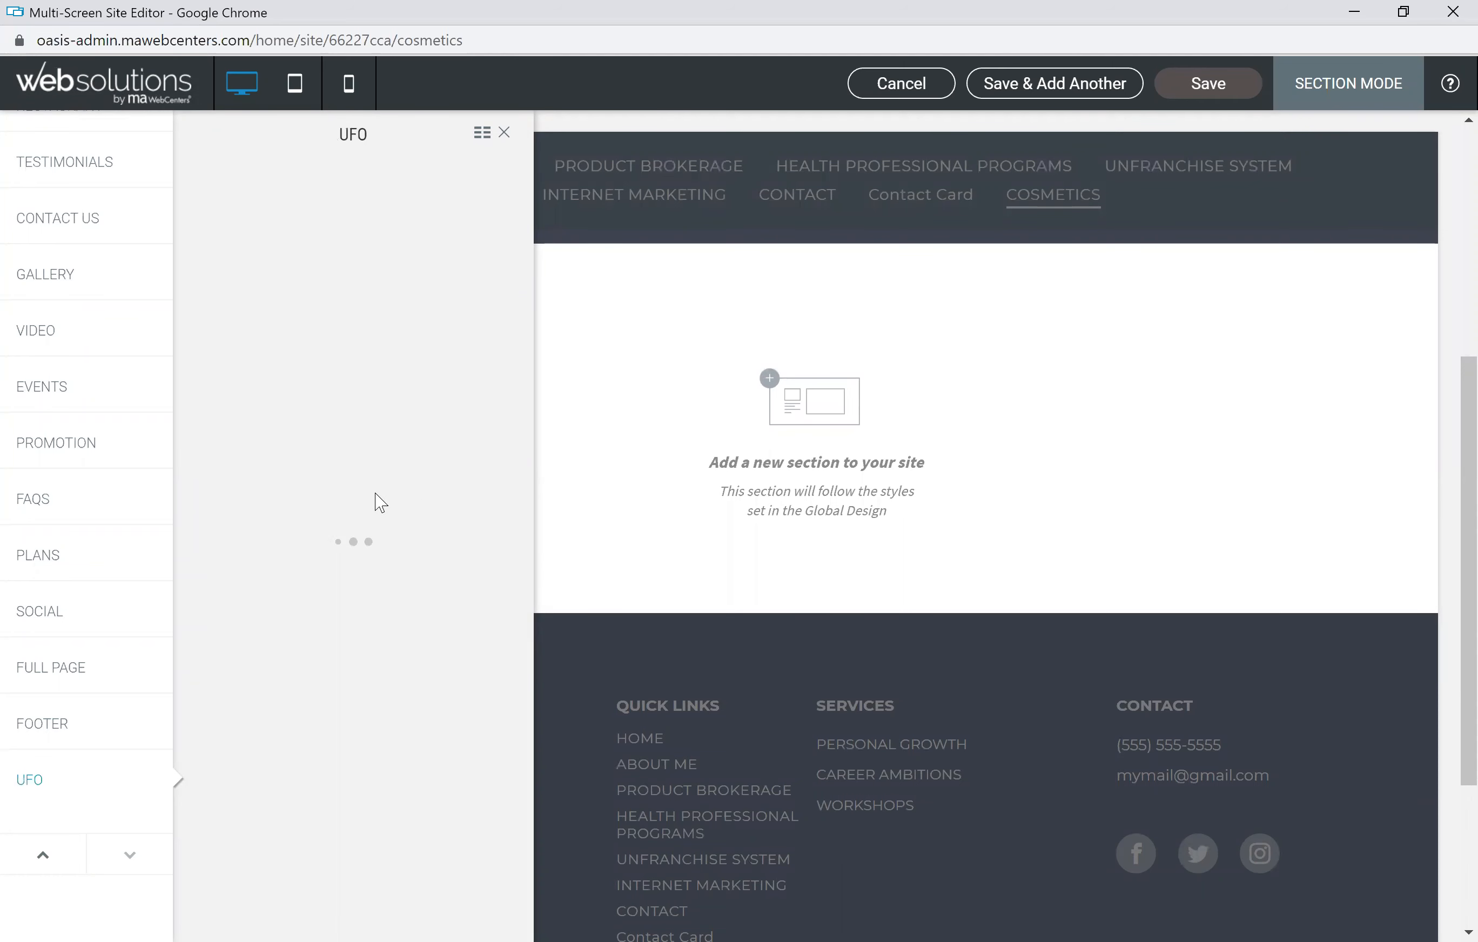
scroll(375, 551, down, 6)
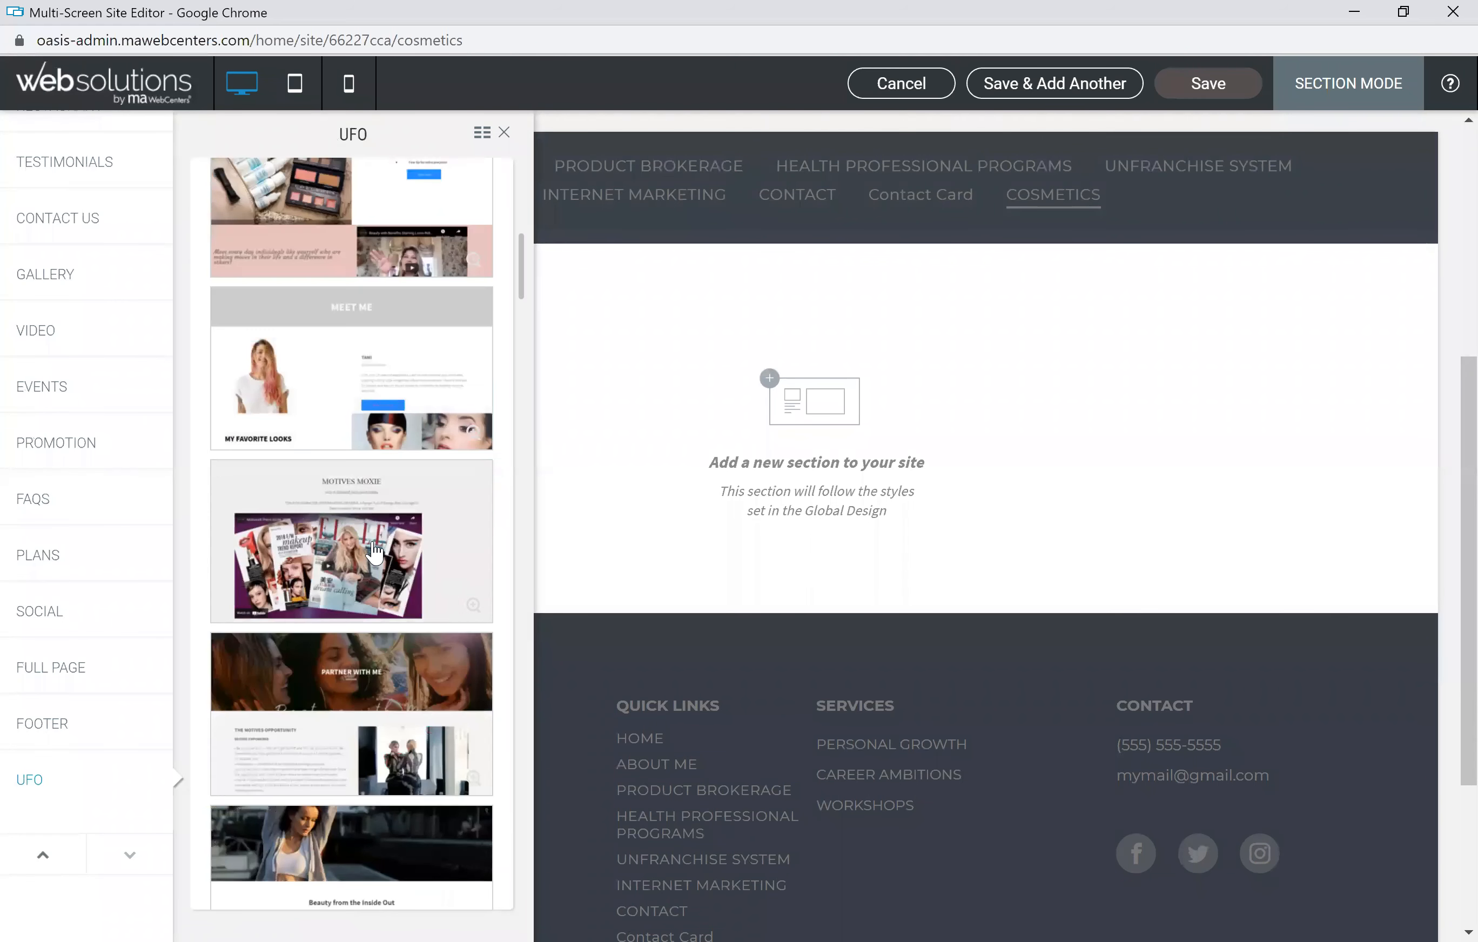
scroll(335, 379, up, 2)
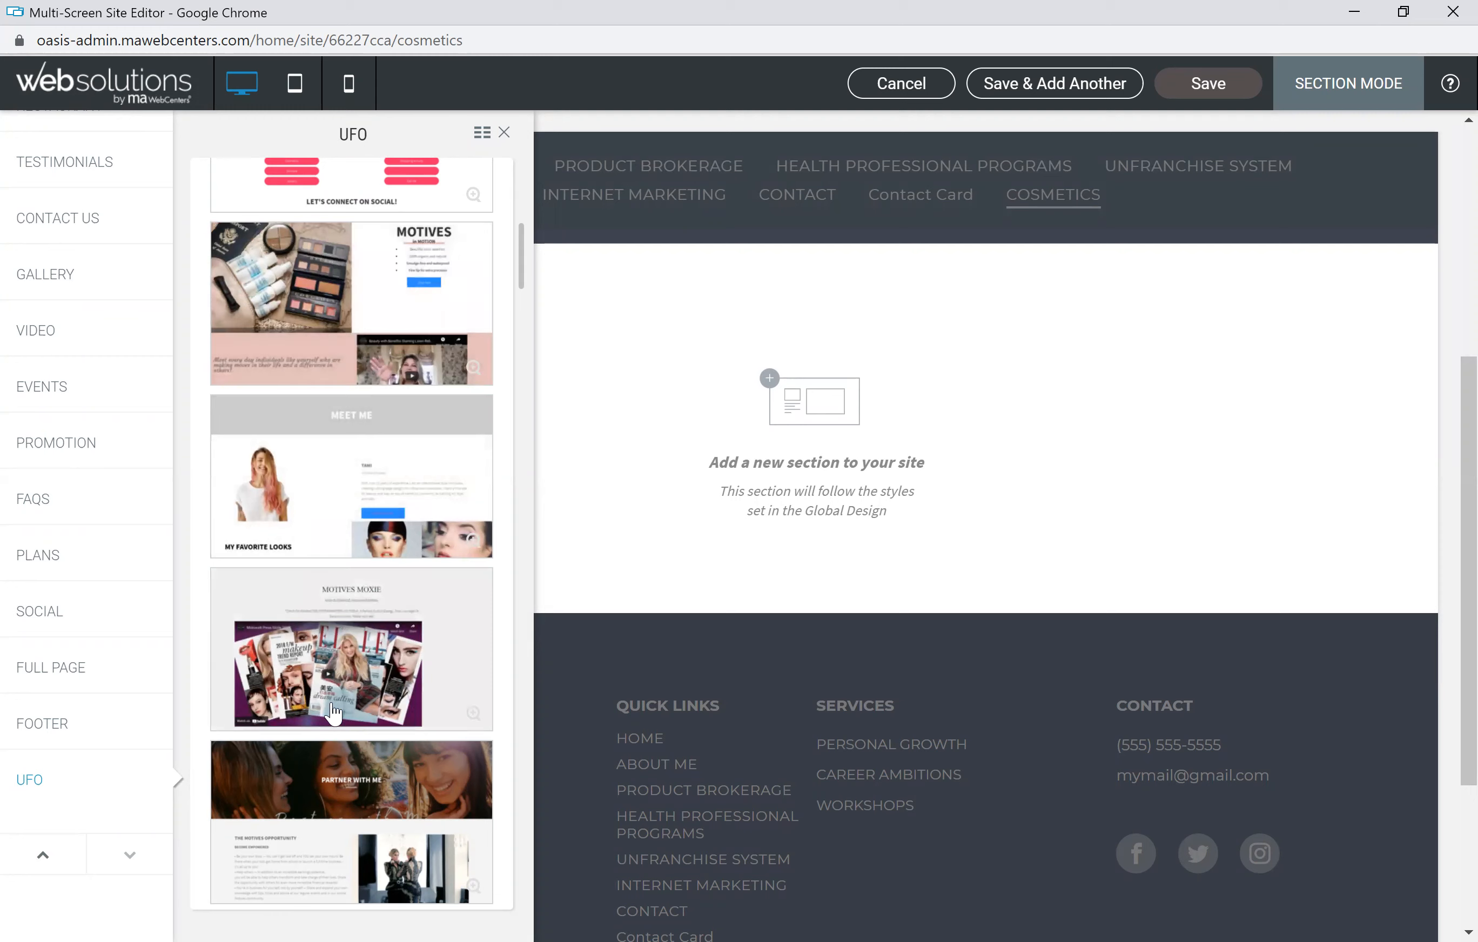
click(377, 663)
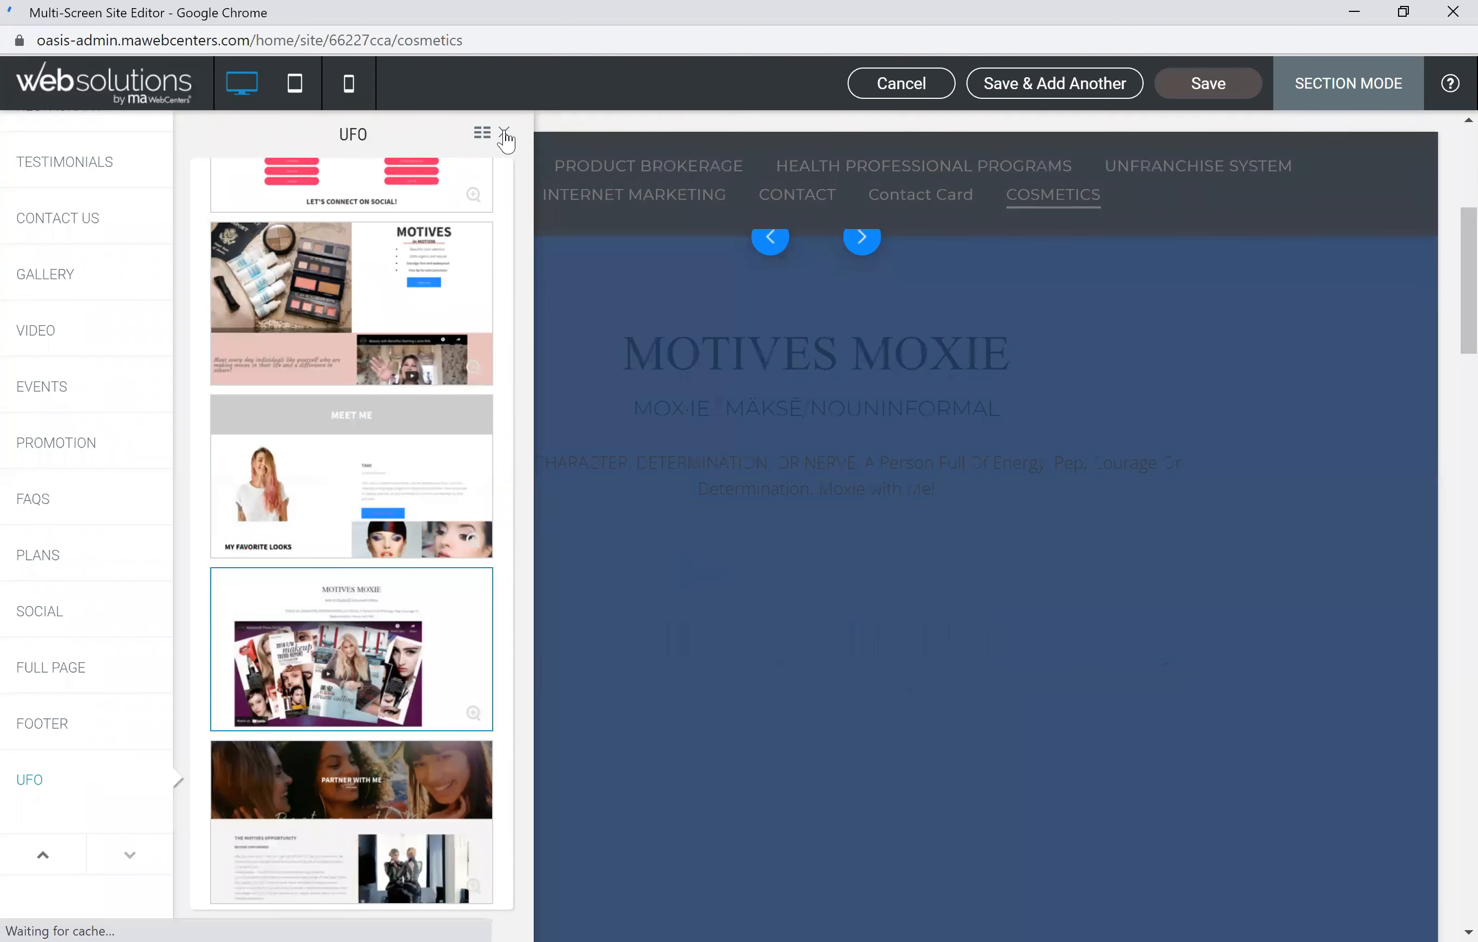
click(504, 133)
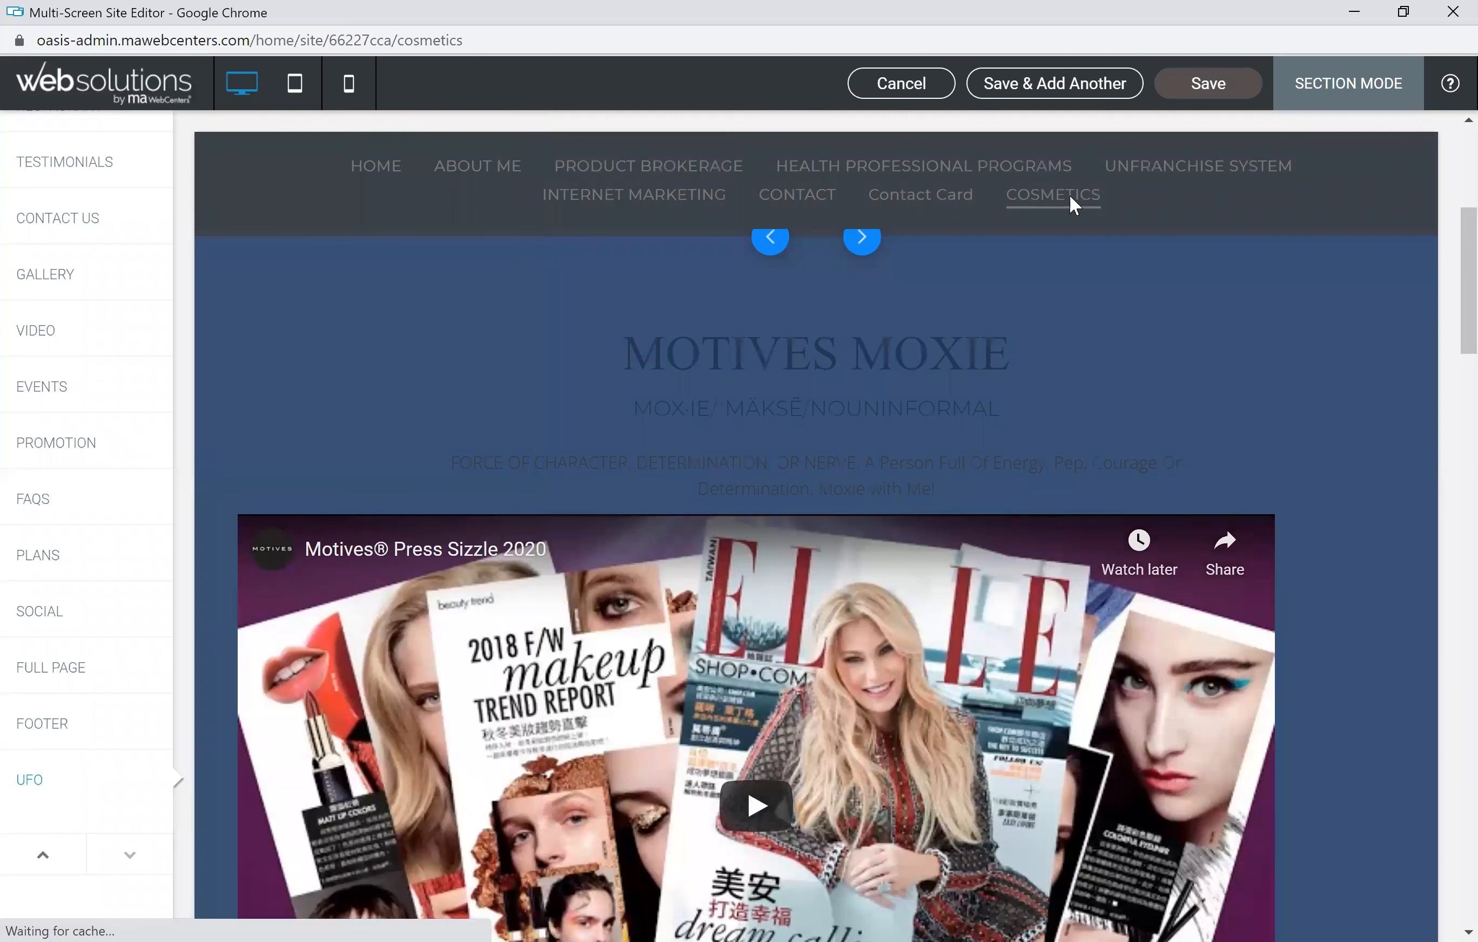
click(1217, 90)
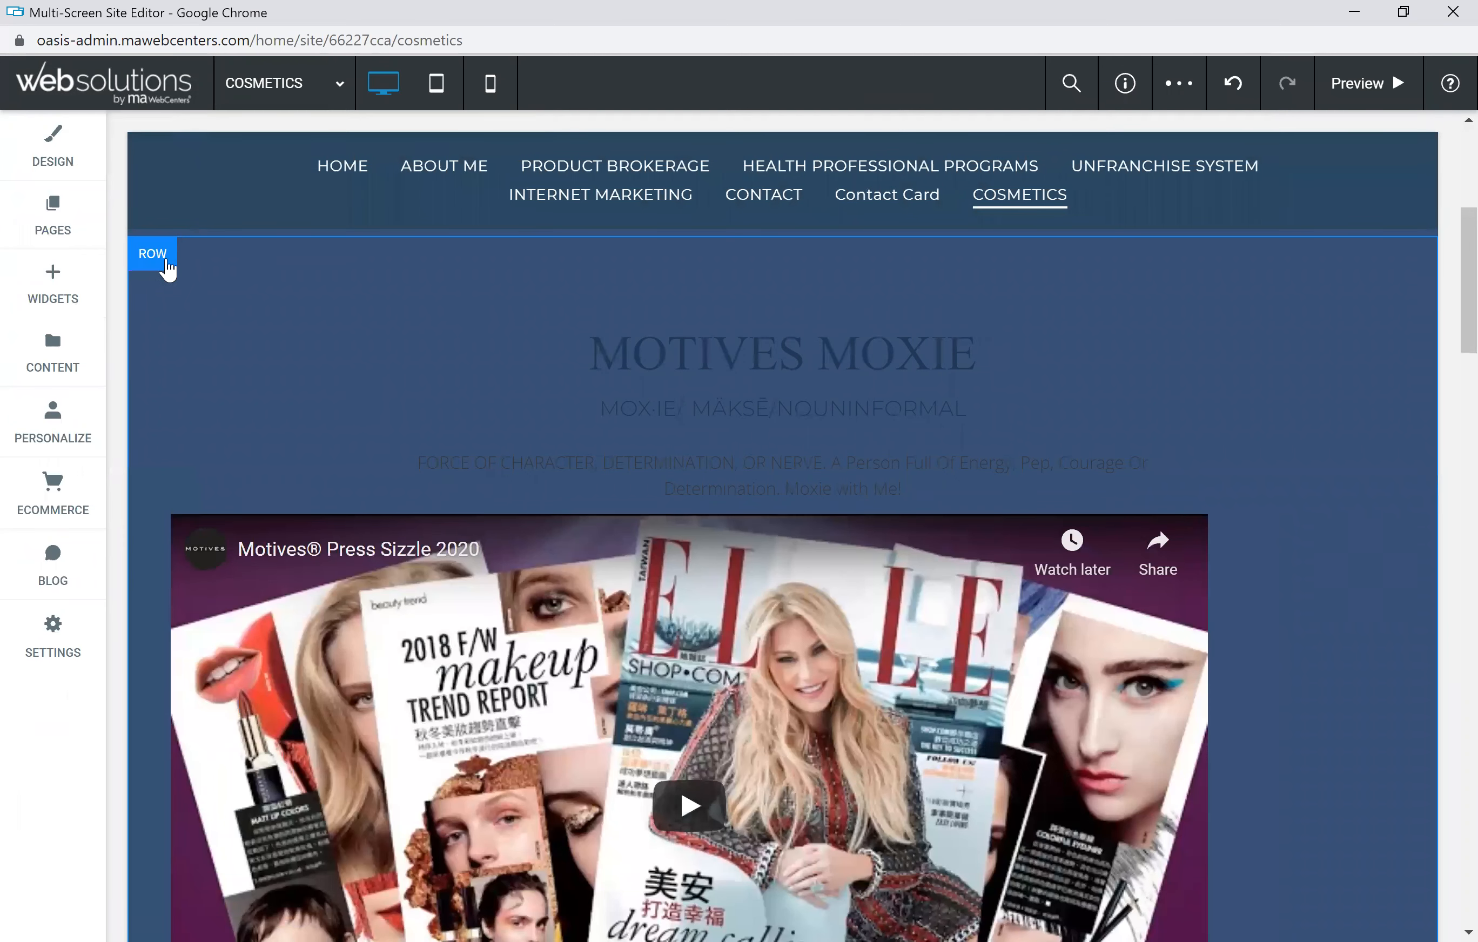
Set the background color of the MOTIVES MOXIE heading and video row to white from the recent colors.
click(165, 264)
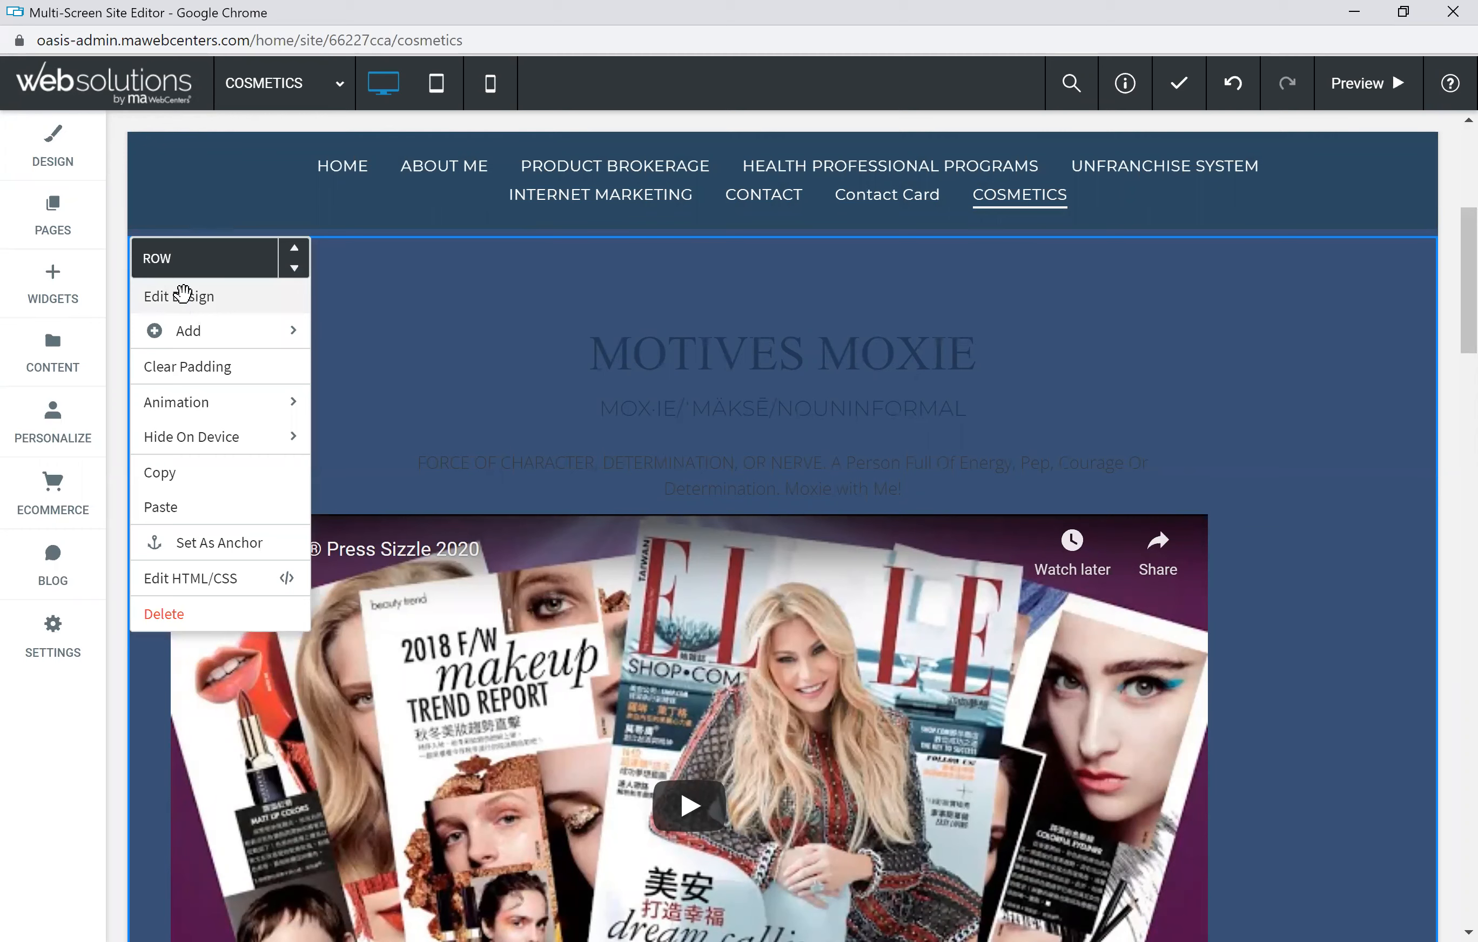
click(182, 294)
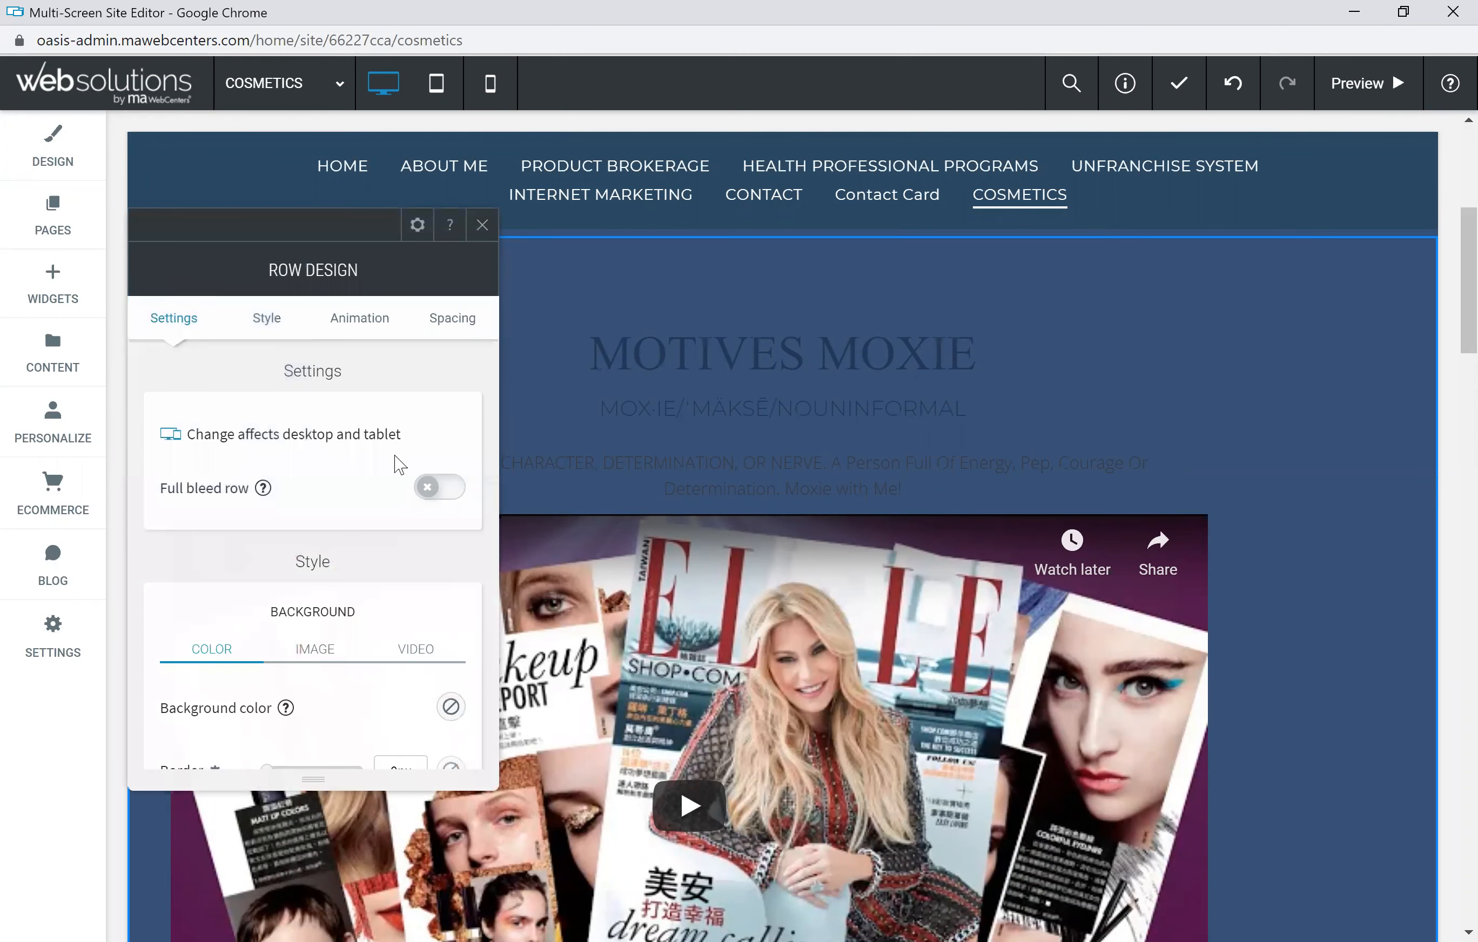
click(452, 709)
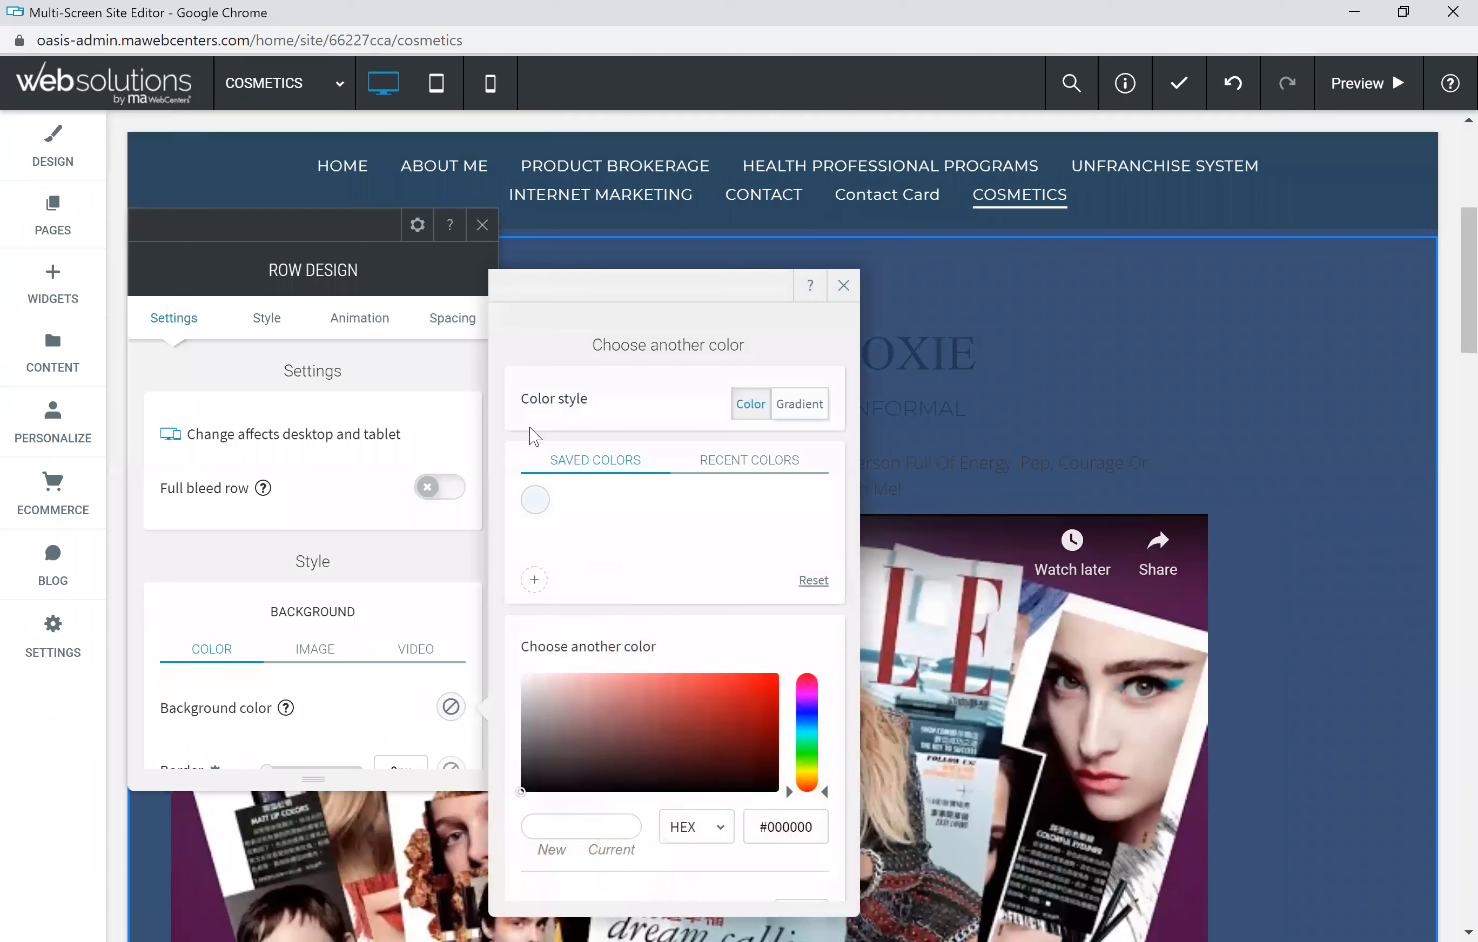
click(750, 462)
click(576, 500)
click(843, 286)
click(482, 231)
click(781, 348)
Set the background color of the row listing the twelve reasons to white #ffffff.
scroll(785, 428, down, 10)
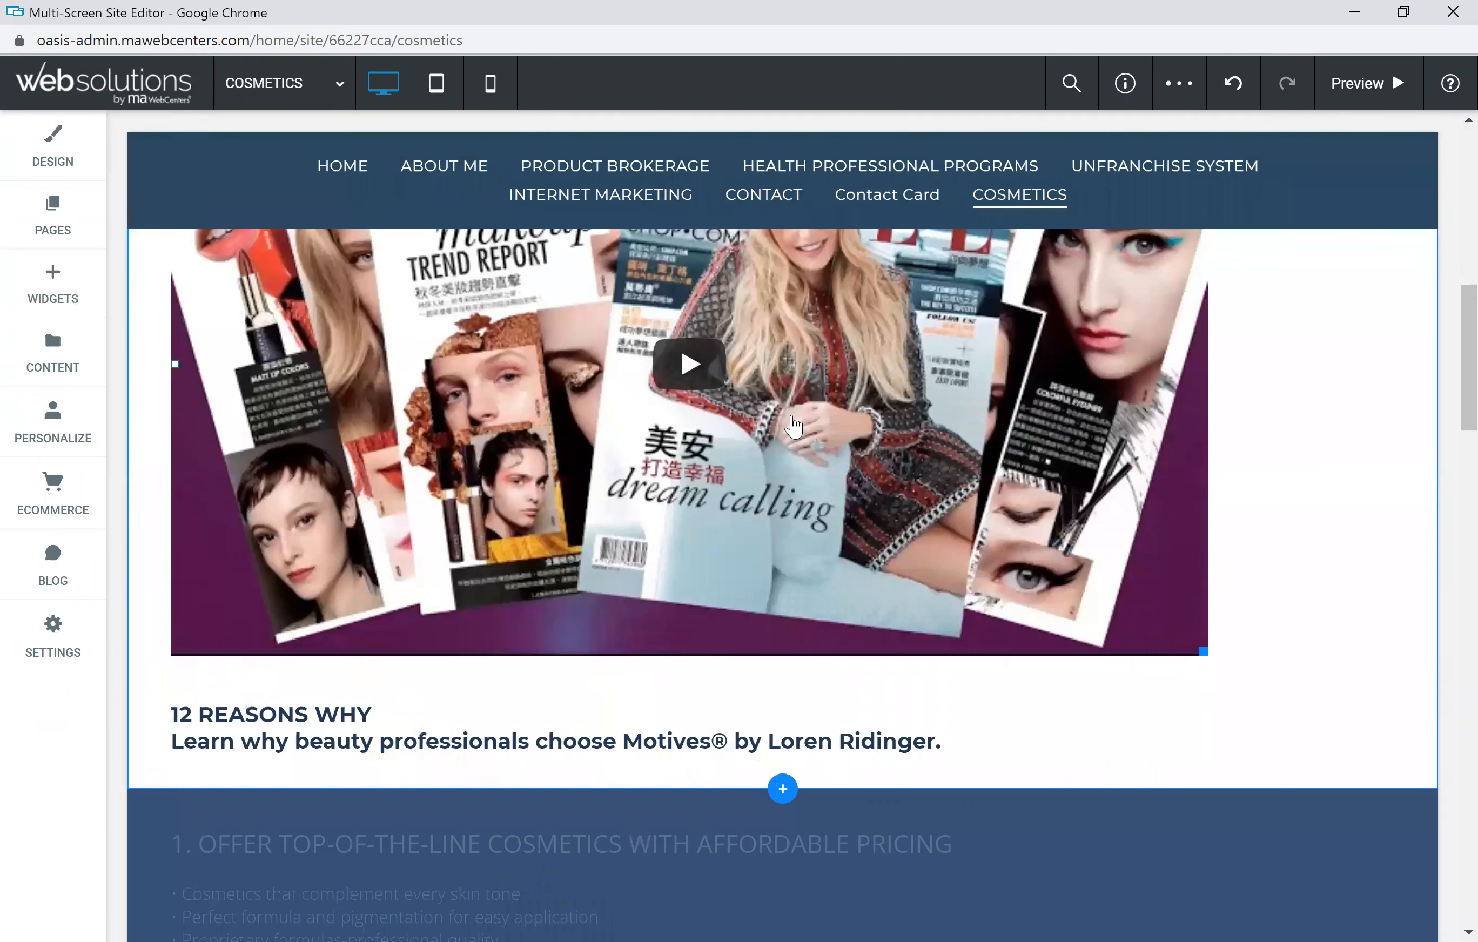
scroll(274, 451, down, 3)
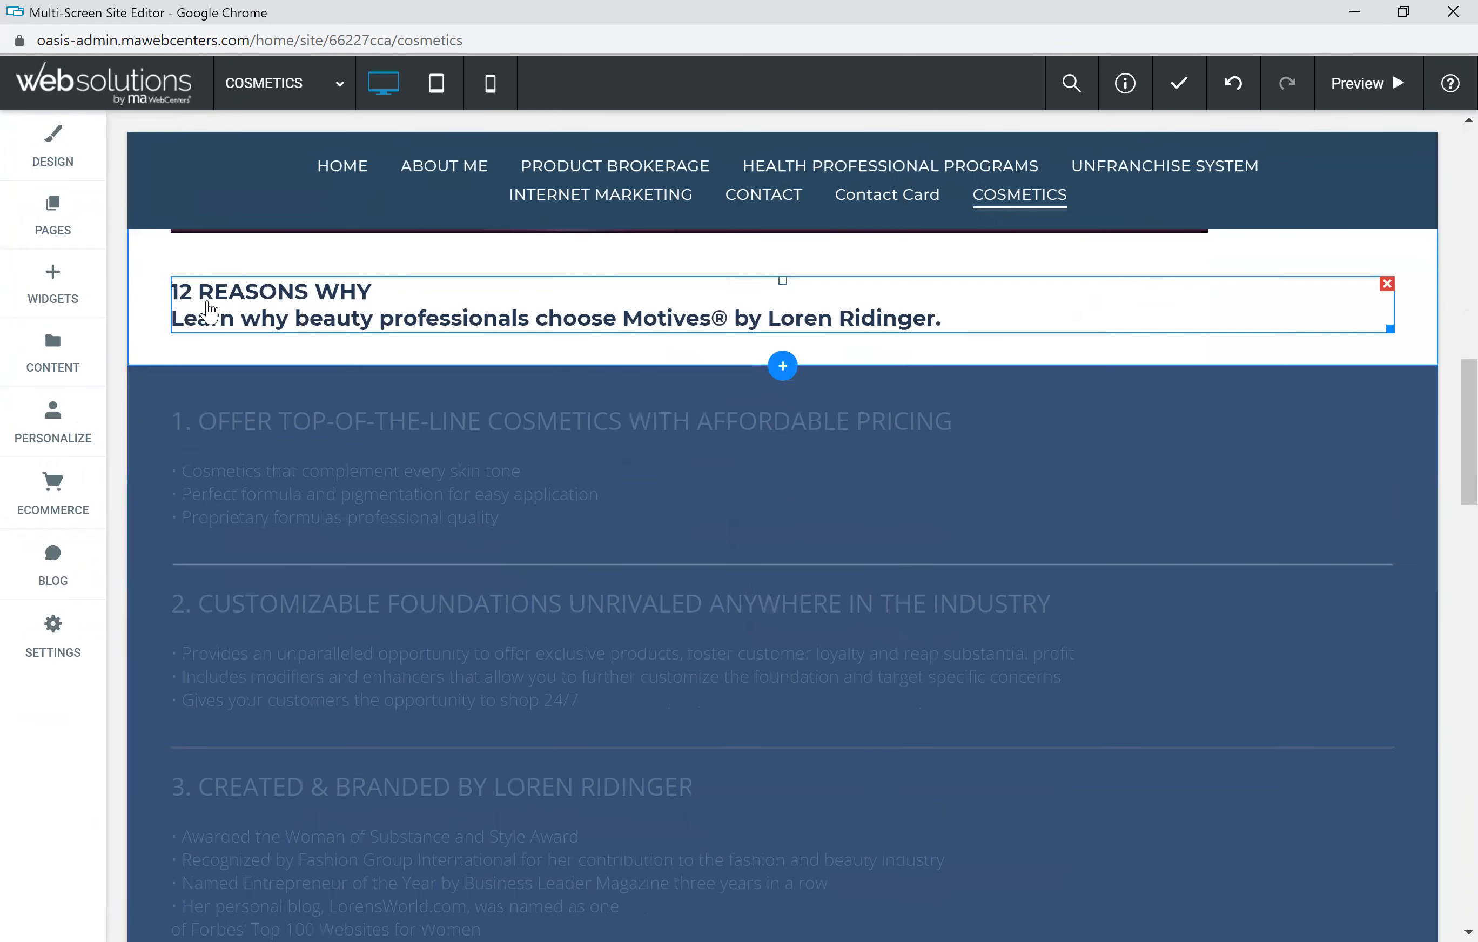
click(152, 384)
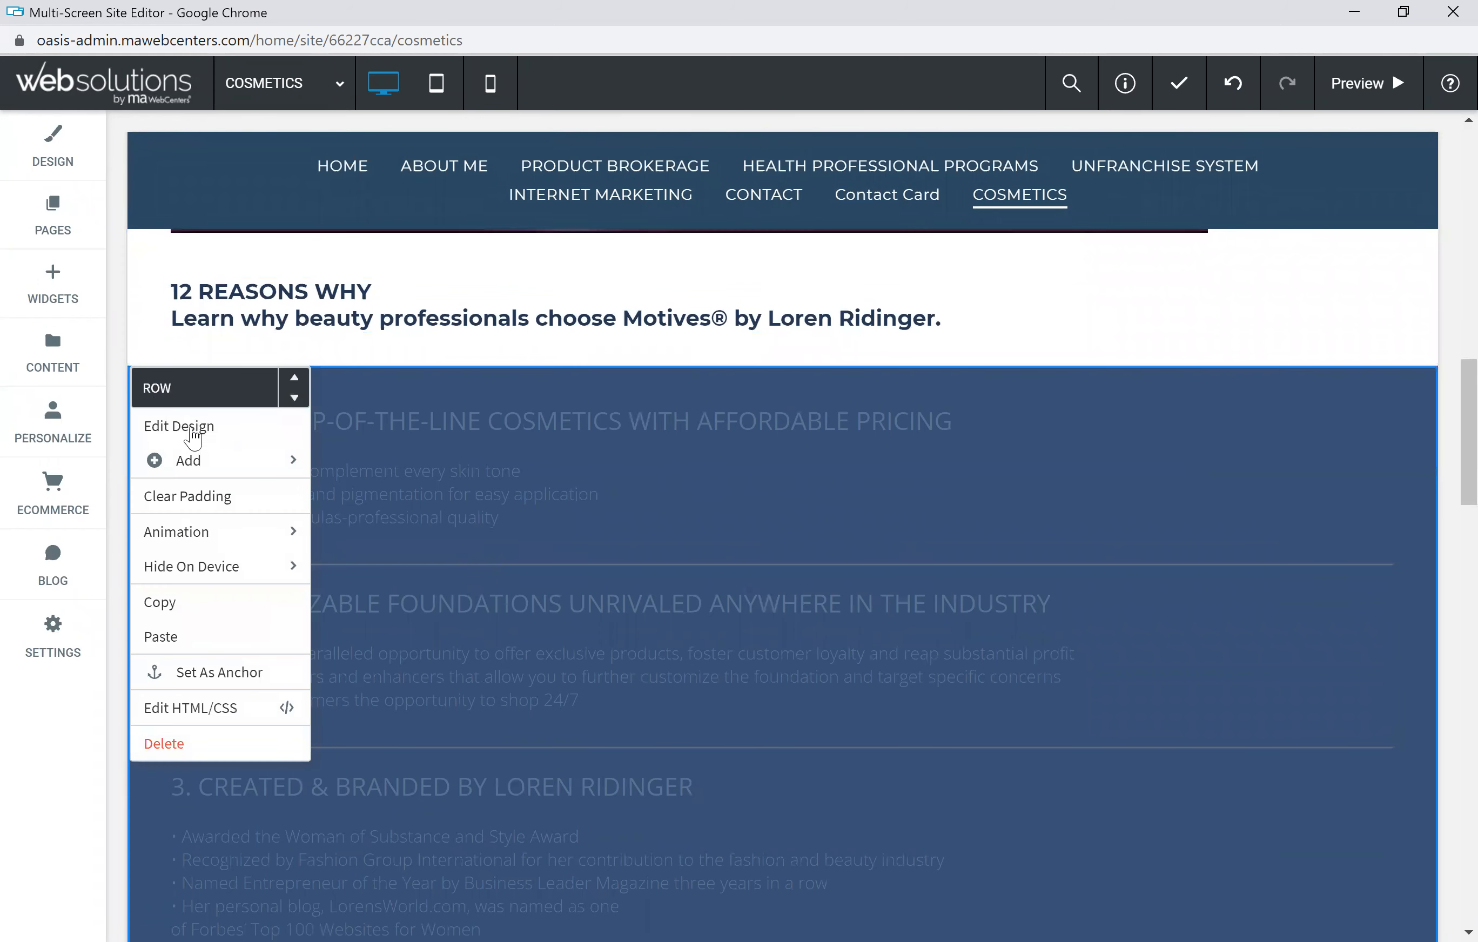
click(231, 438)
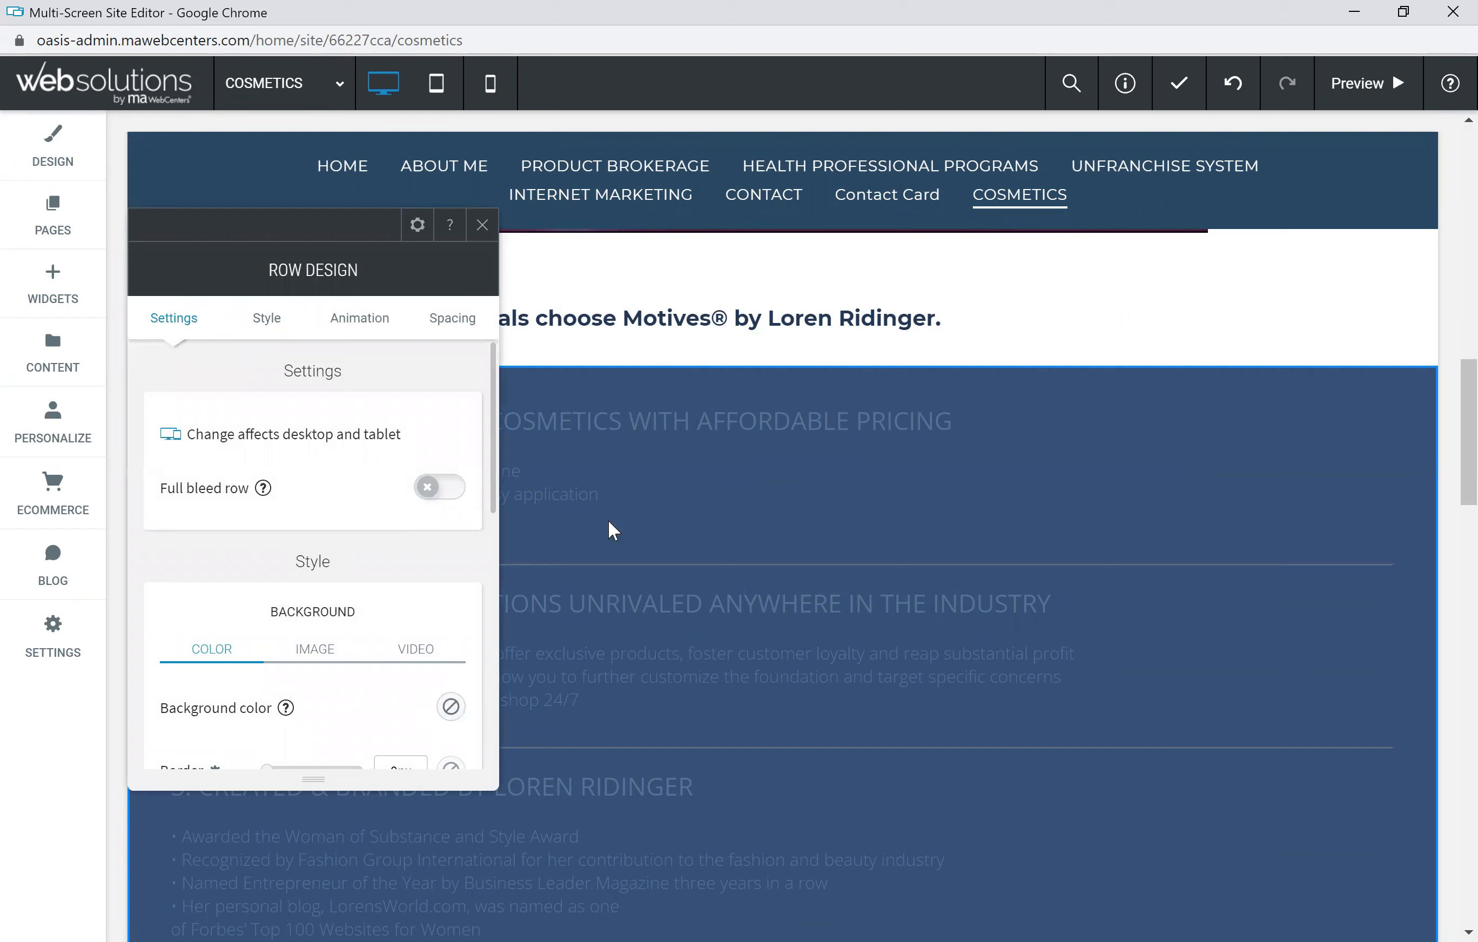
click(689, 468)
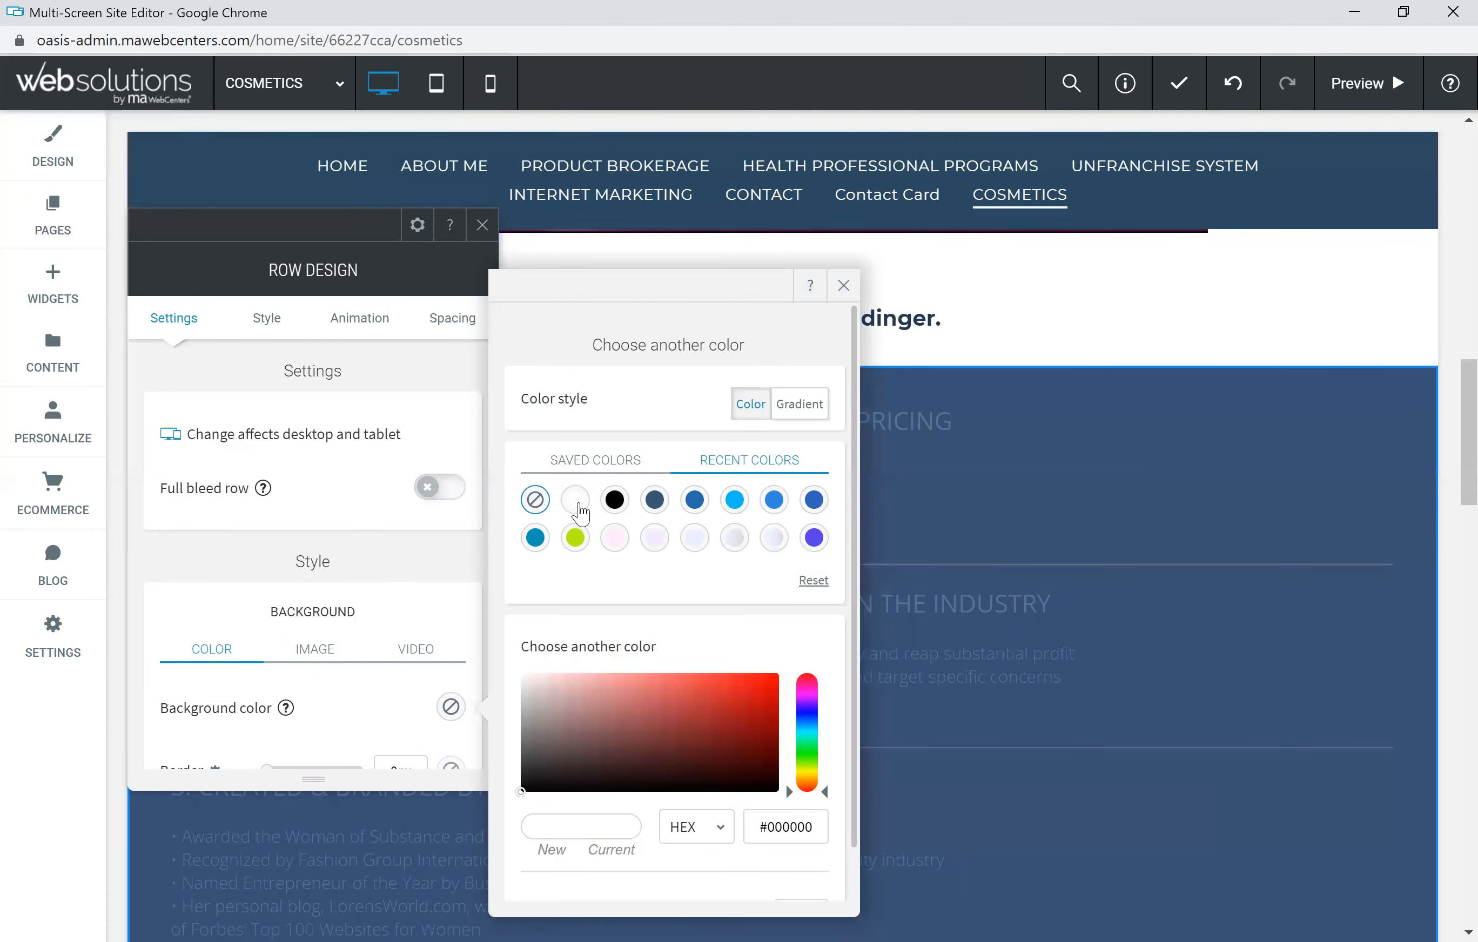
click(576, 501)
click(845, 287)
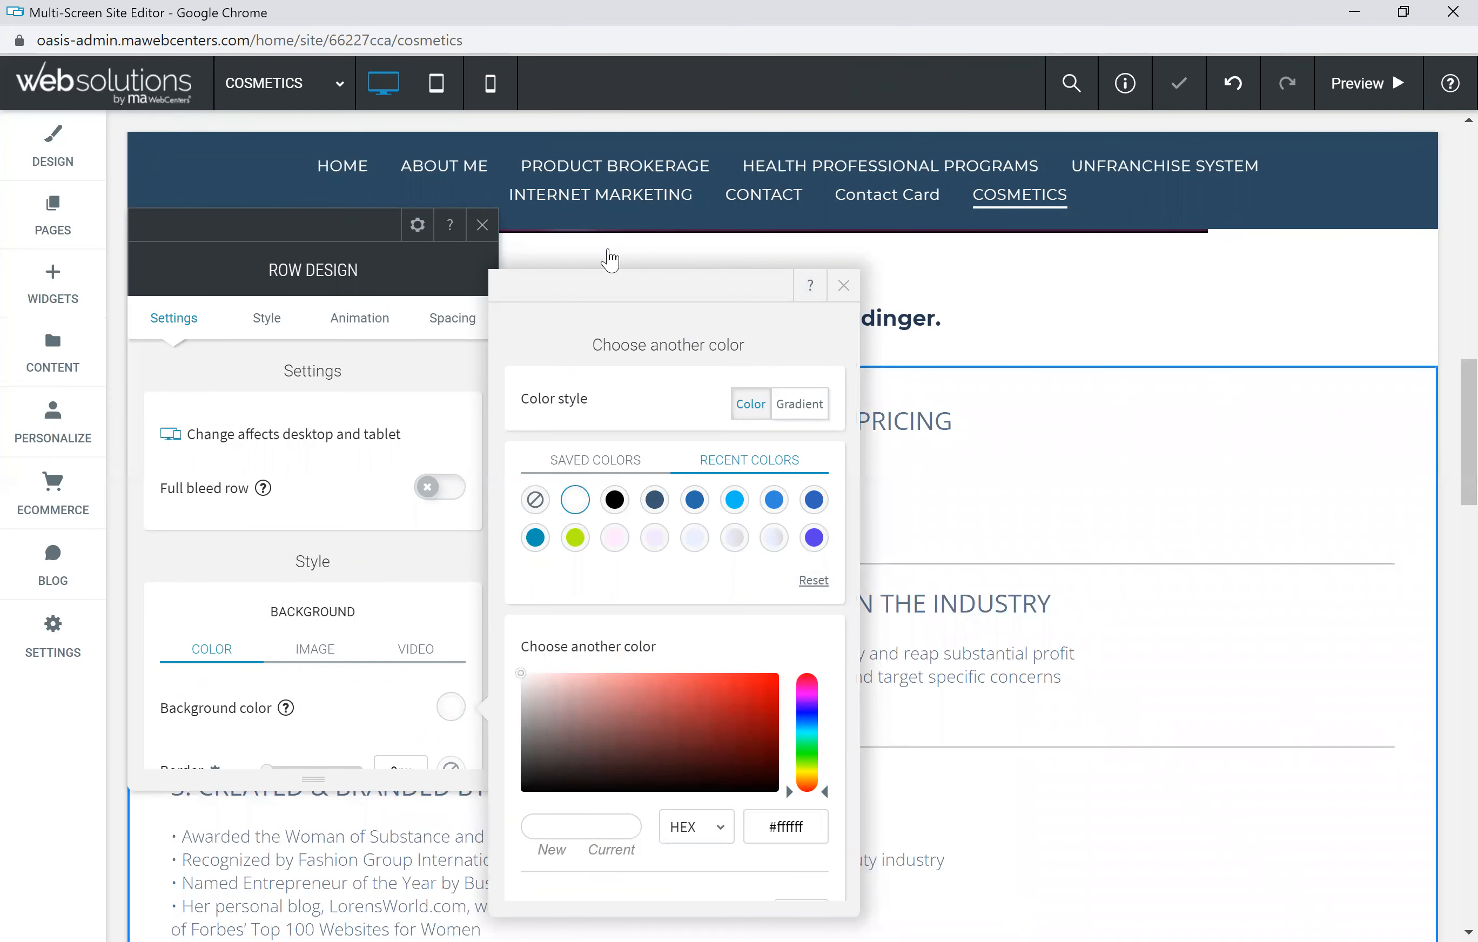
click(482, 225)
Review the full list of twelve reasons on desktop and check the COSMETICS page in the mobile view.
scroll(373, 456, down, 6)
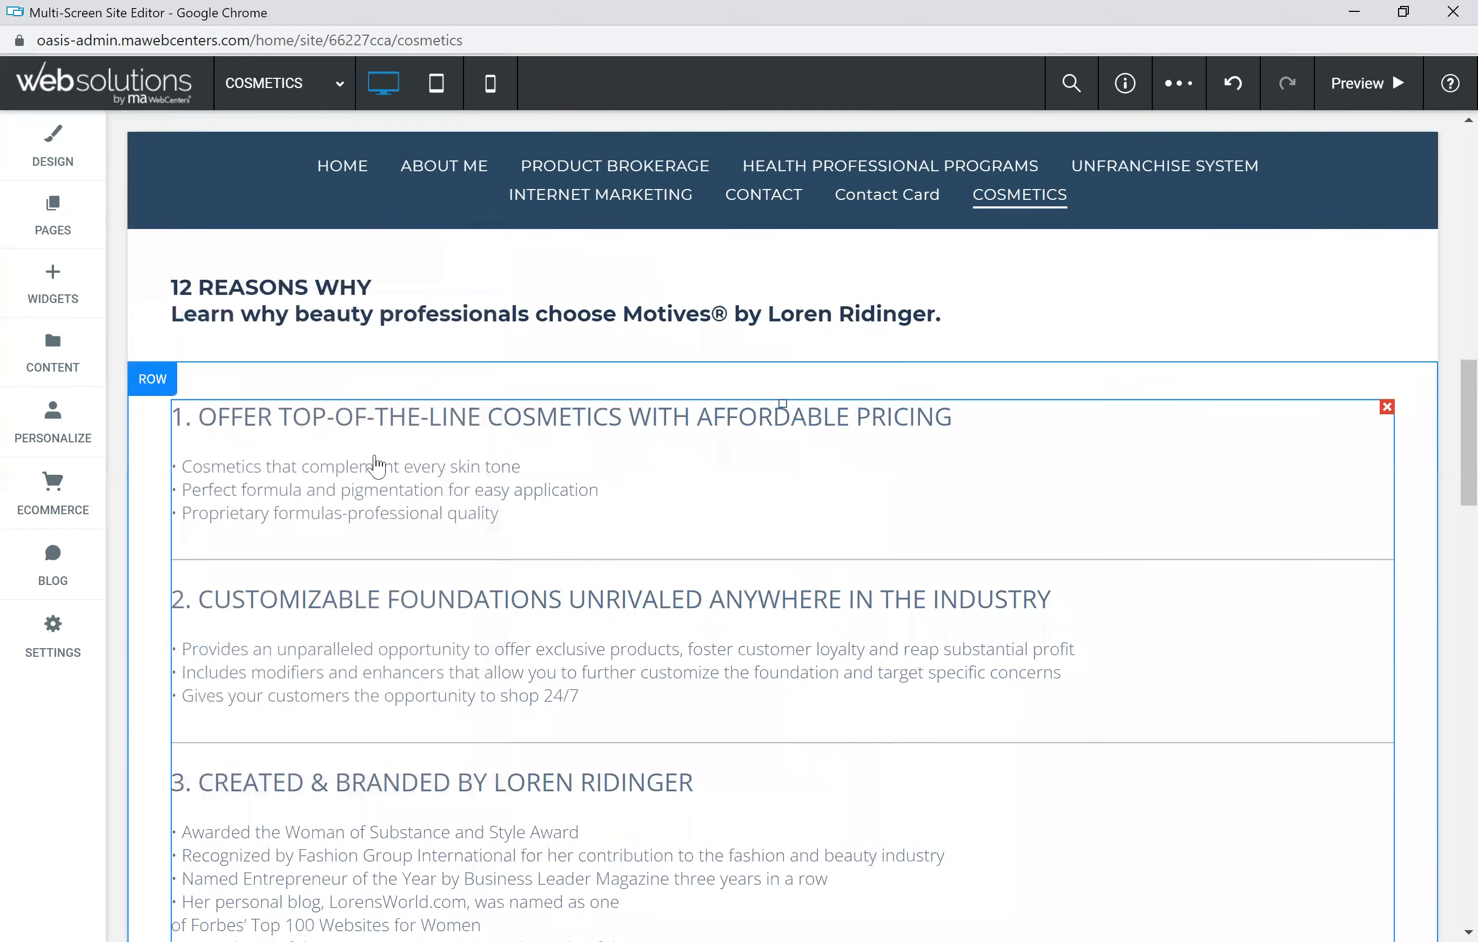
scroll(377, 456, down, 10)
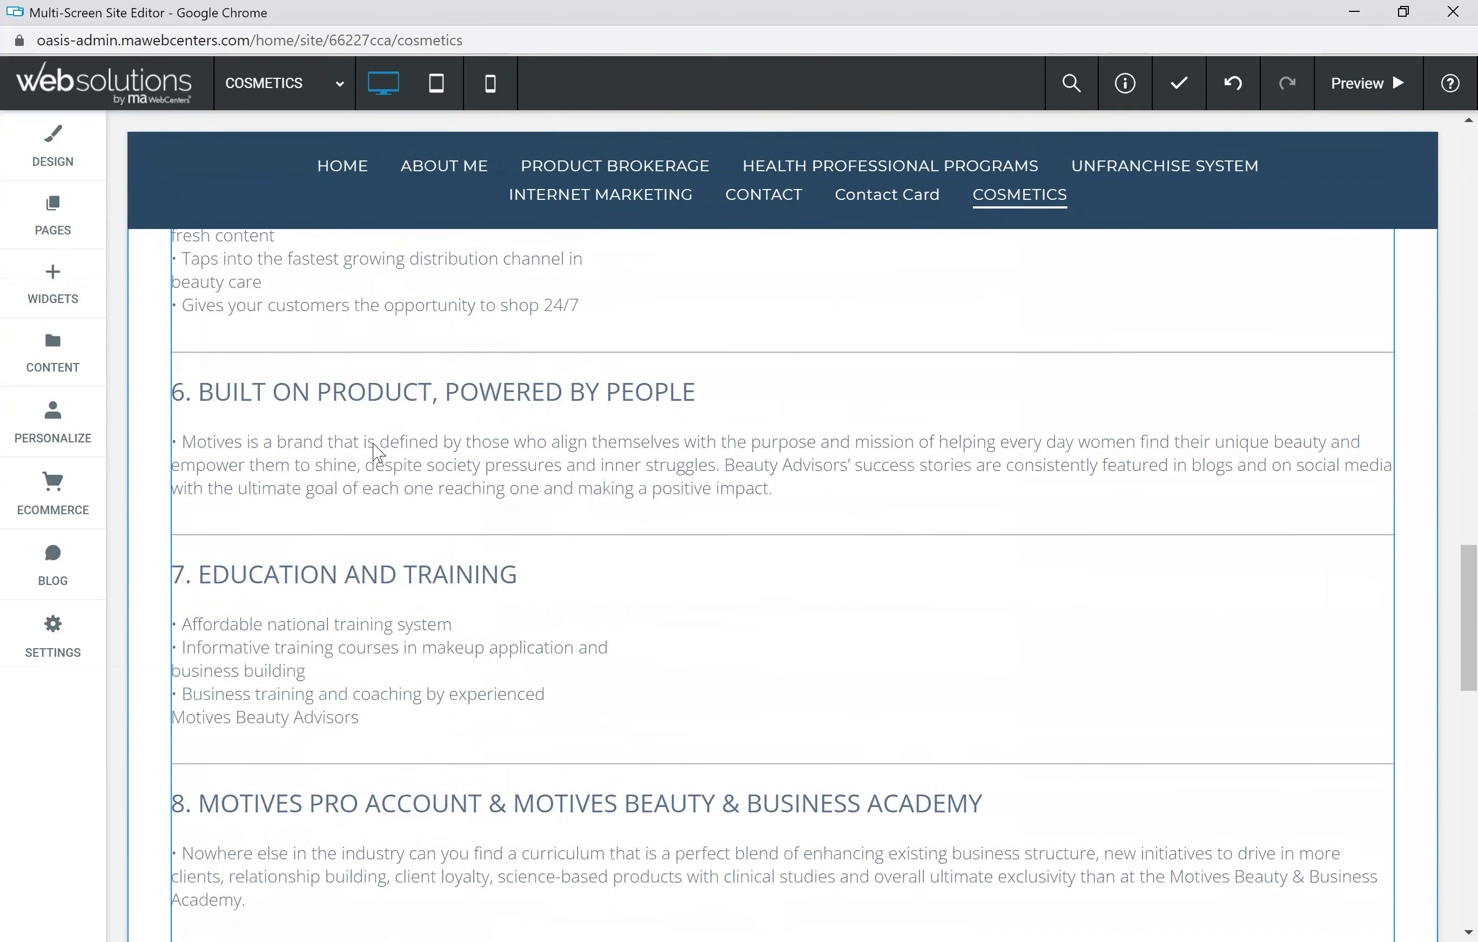
scroll(383, 434, down, 10)
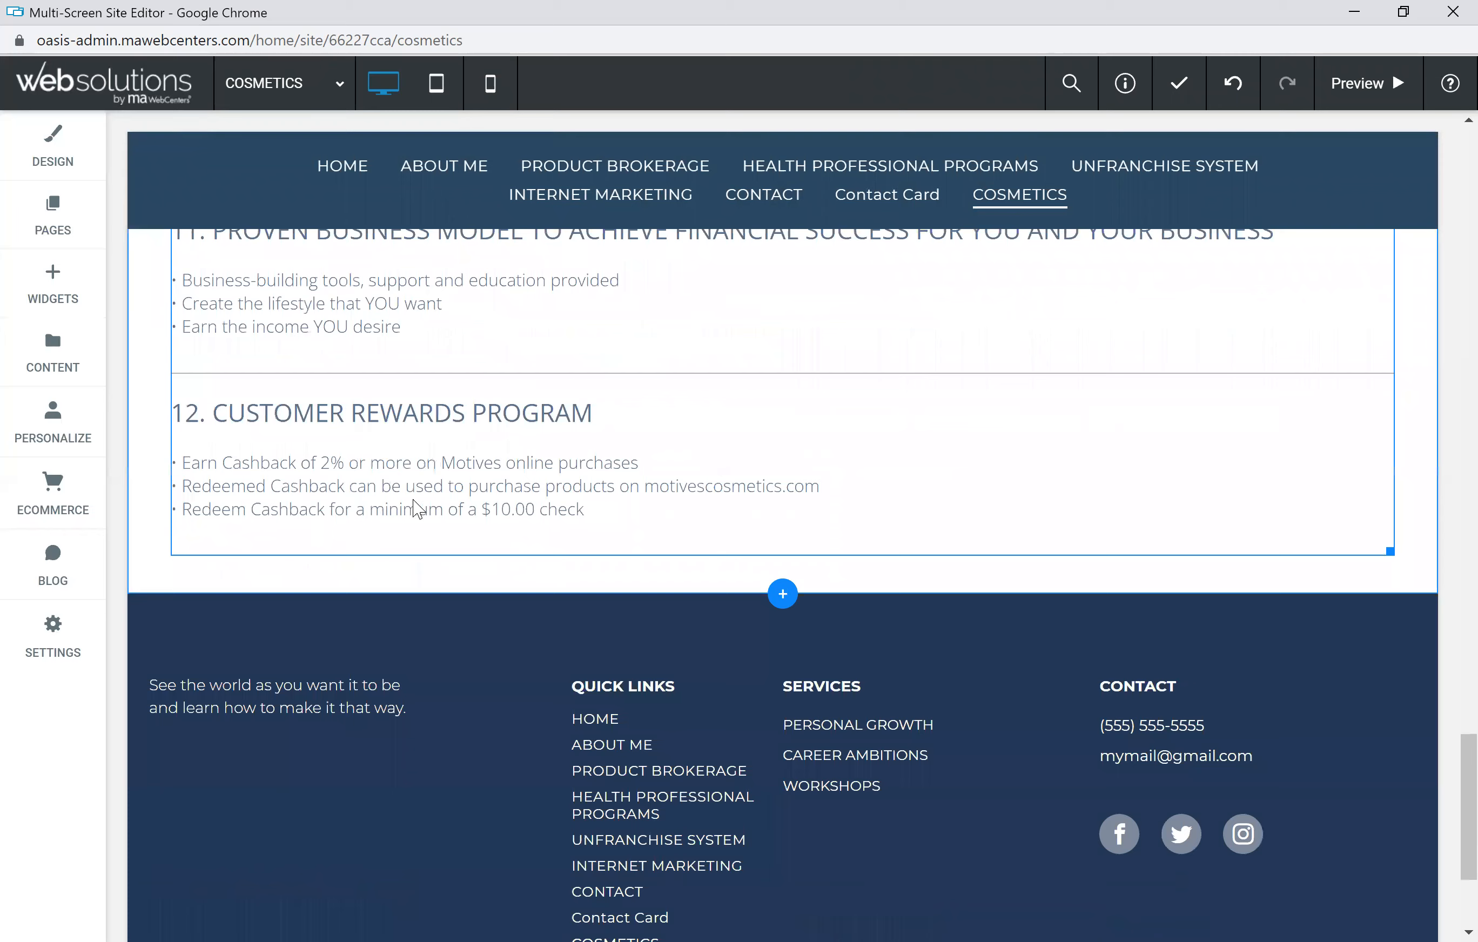
scroll(502, 523, up, 12)
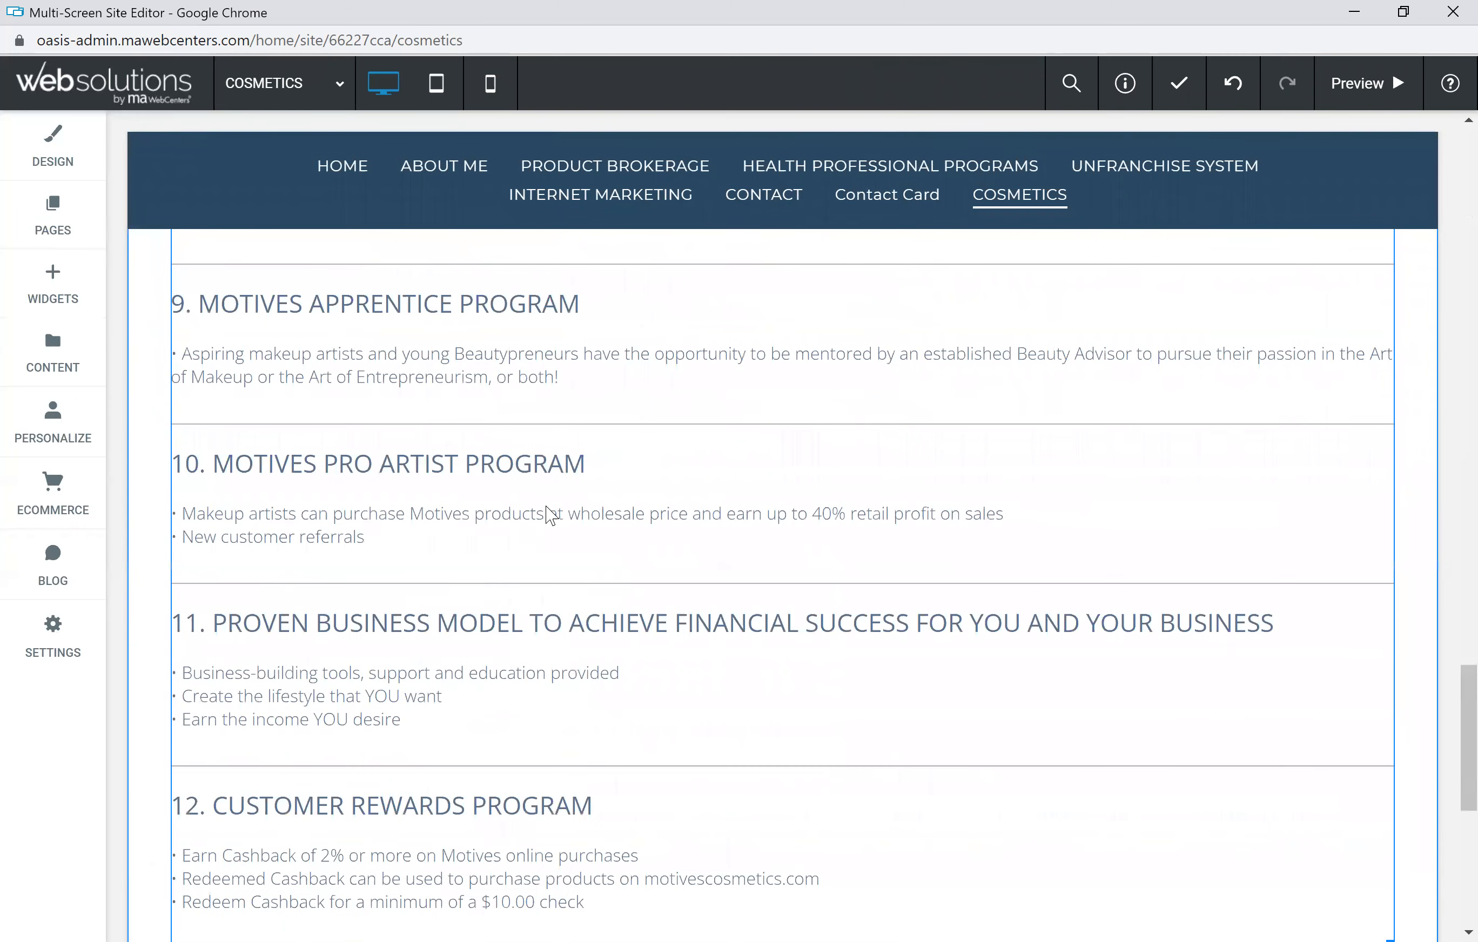
scroll(562, 504, up, 12)
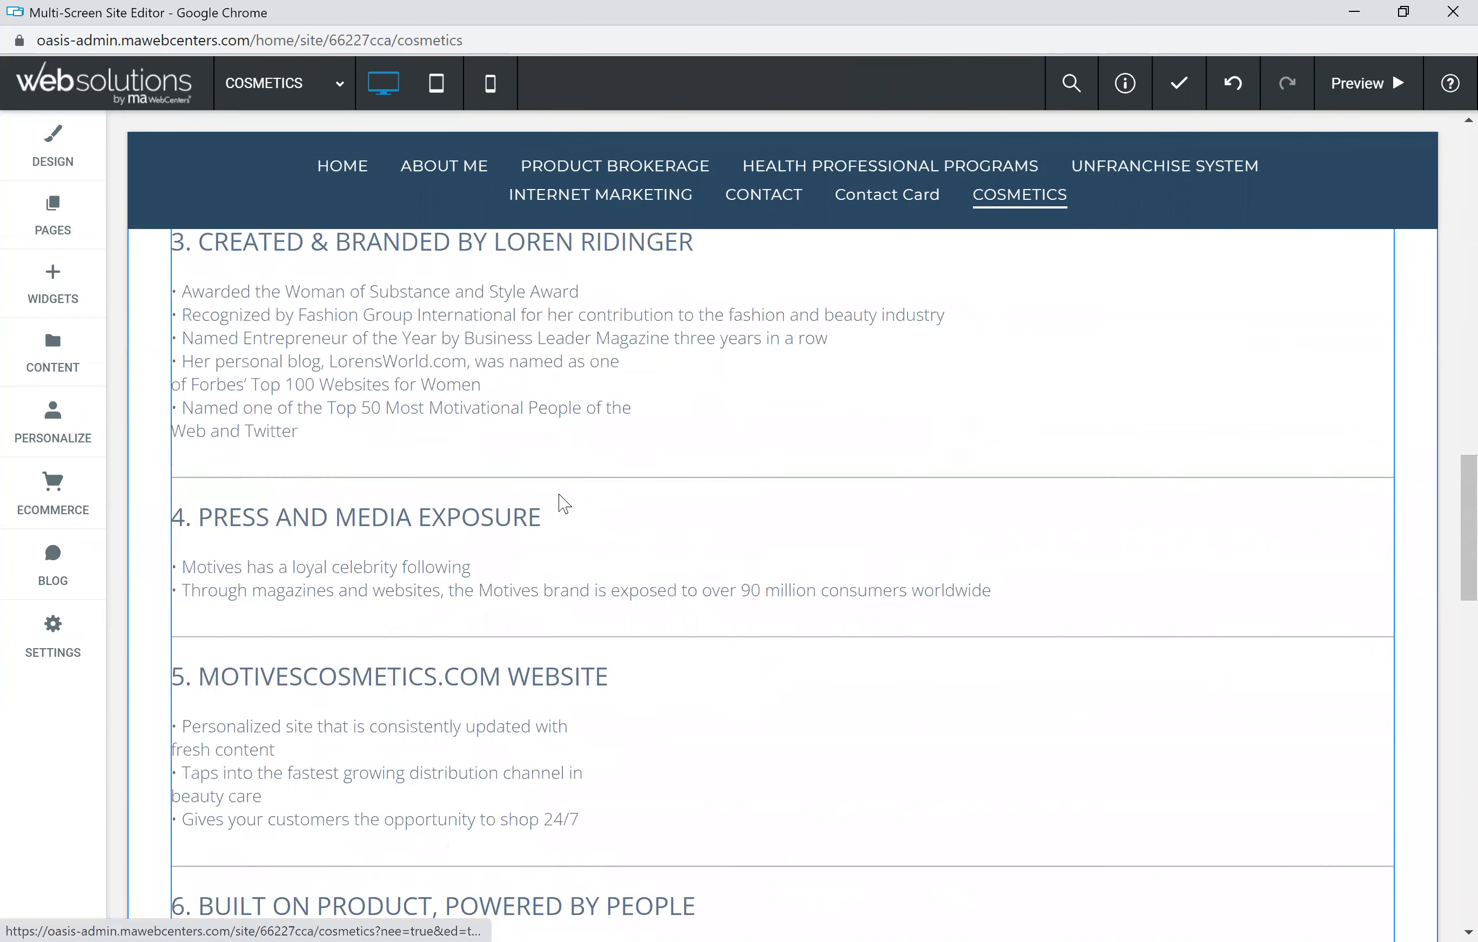
click(491, 83)
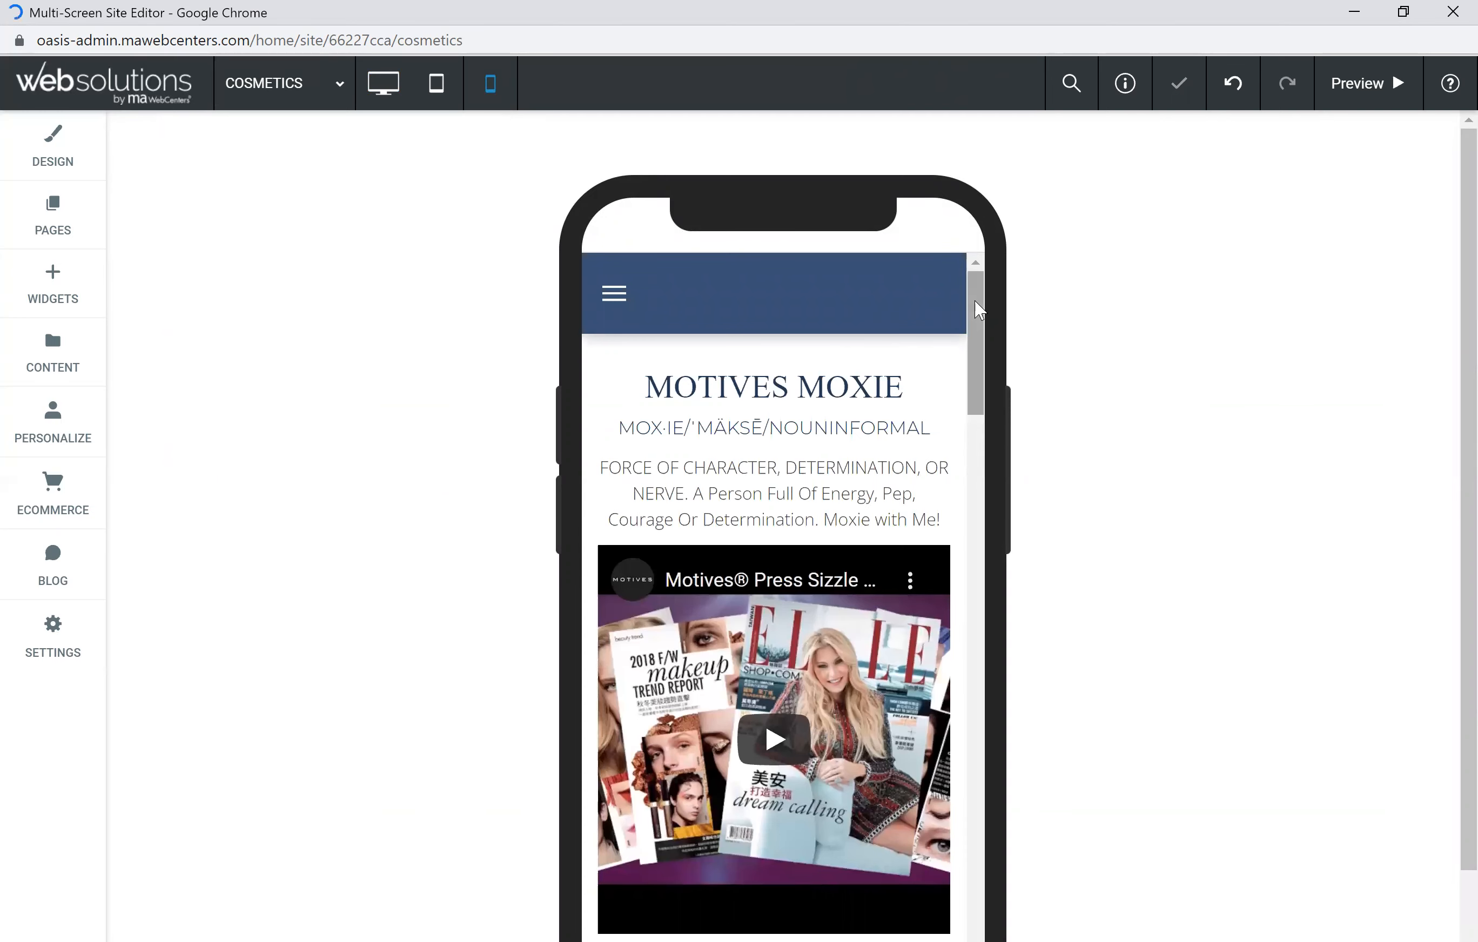
drag(970, 327, 975, 912)
drag(948, 694, 899, 230)
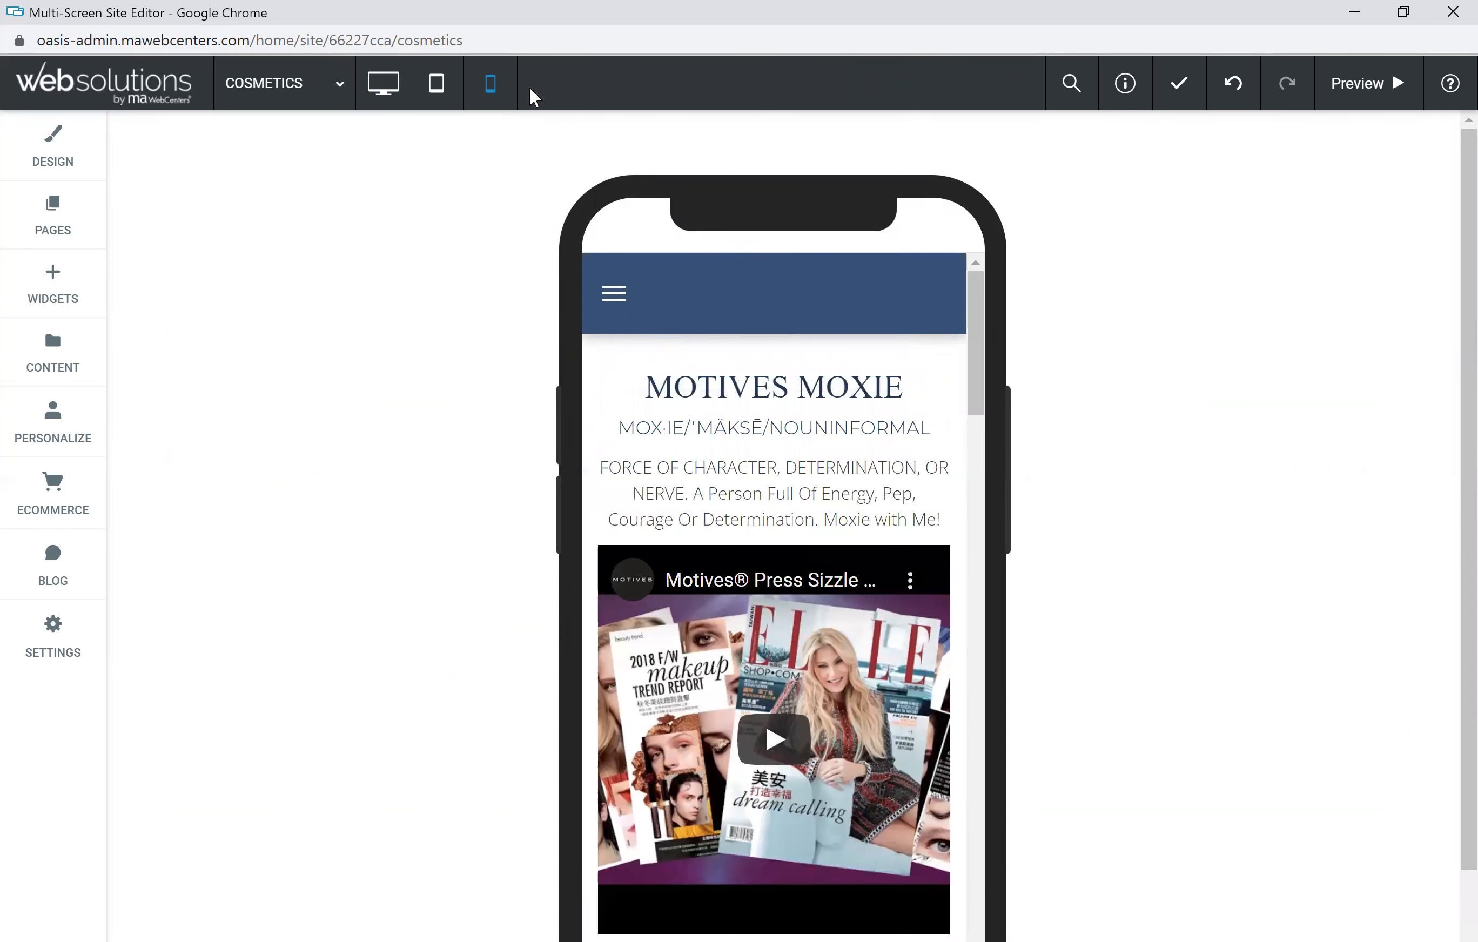
Return to the desktop view and delete the empty row above the MOTIVES MOXIE section.
click(392, 87)
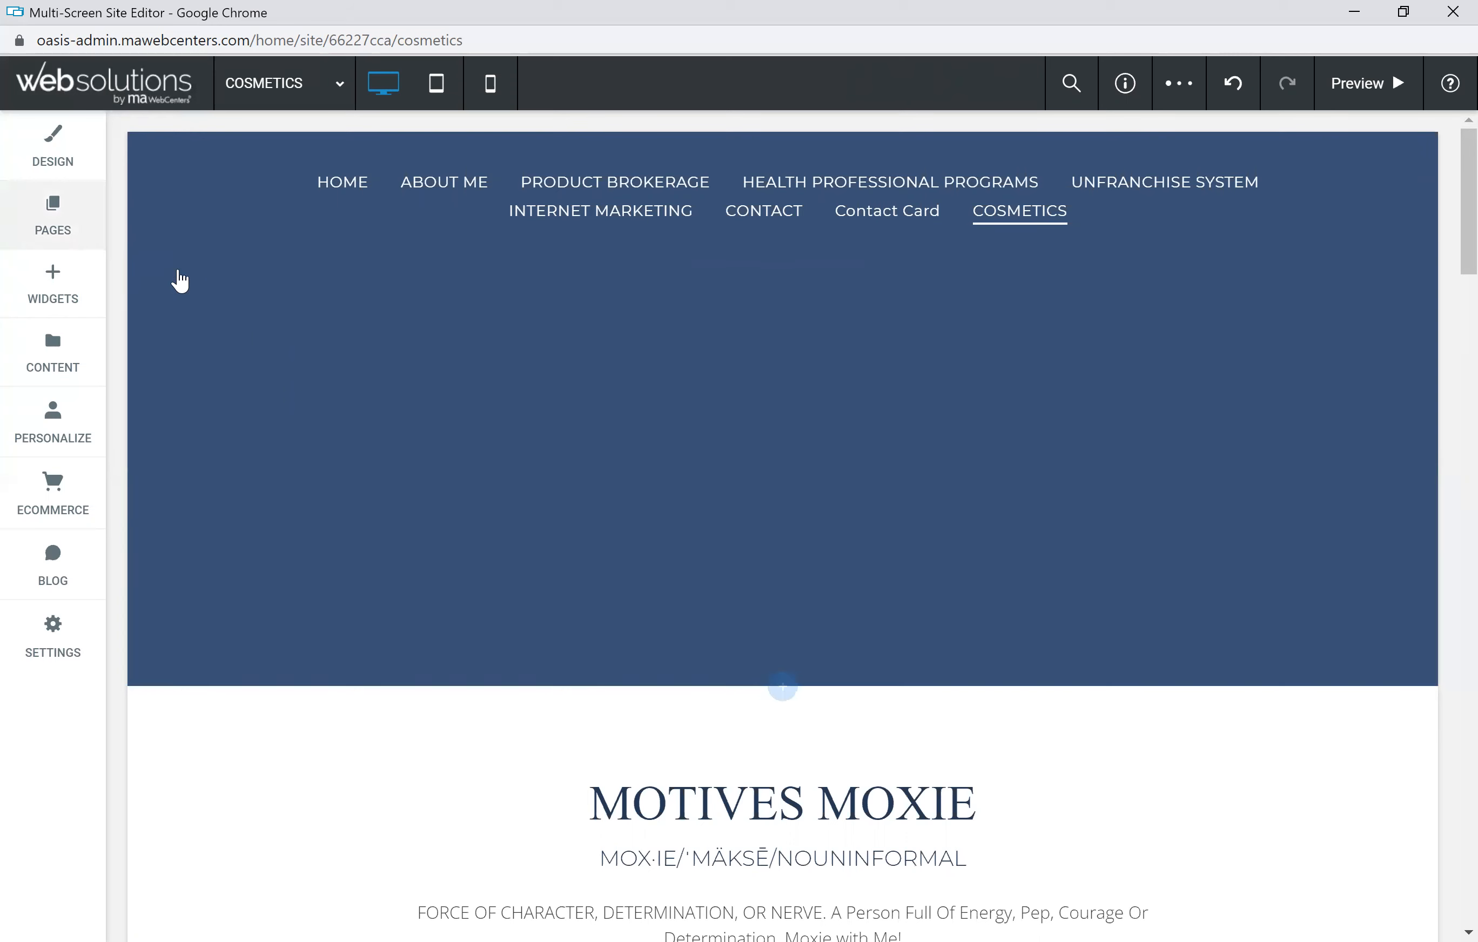
click(186, 319)
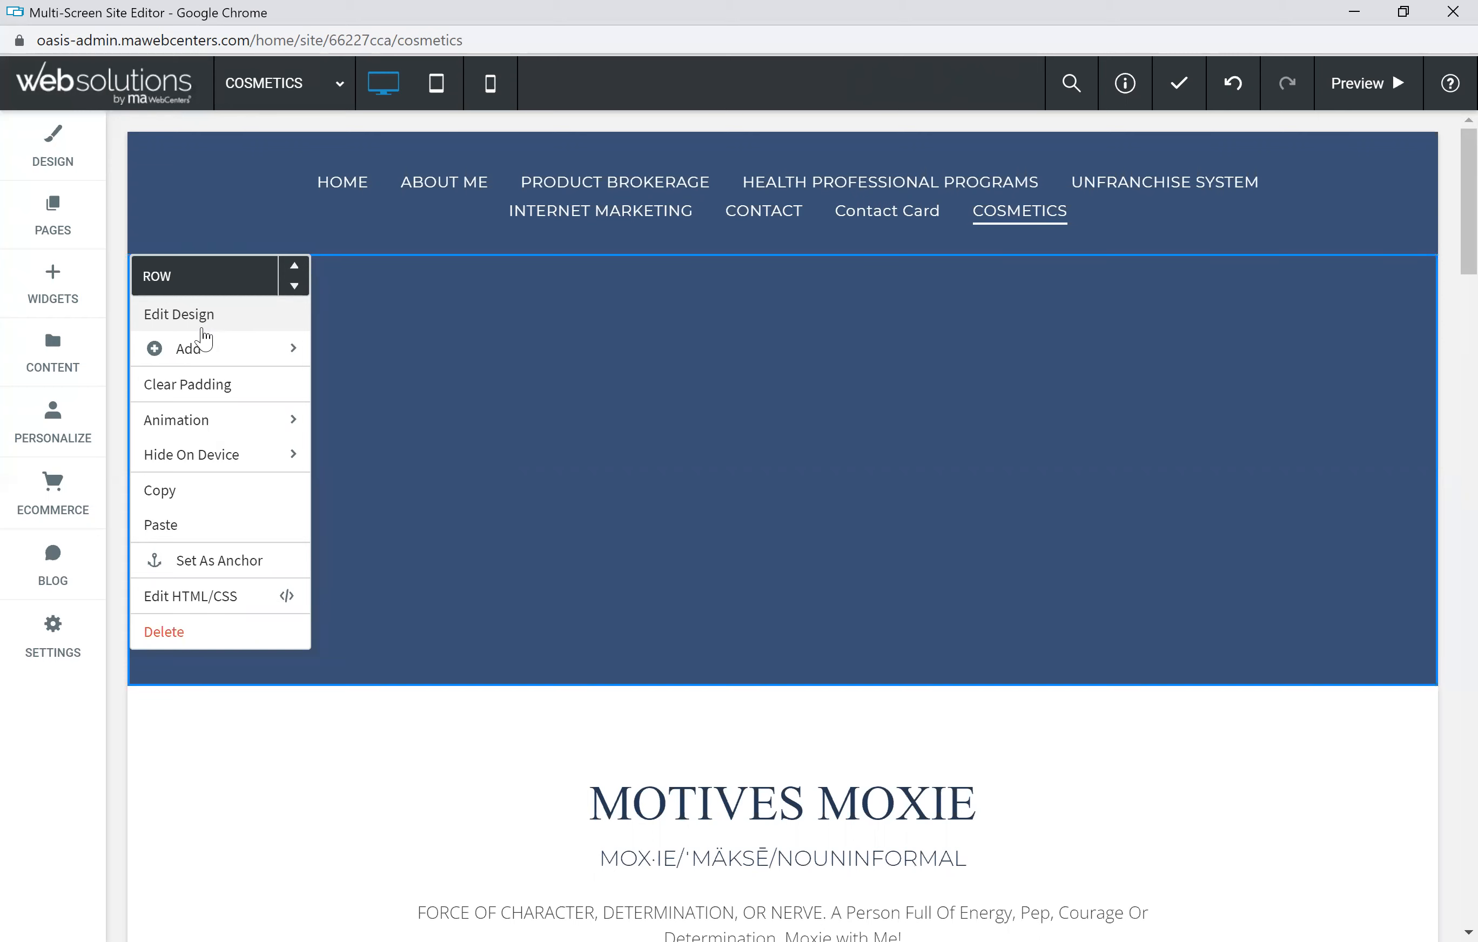
click(164, 632)
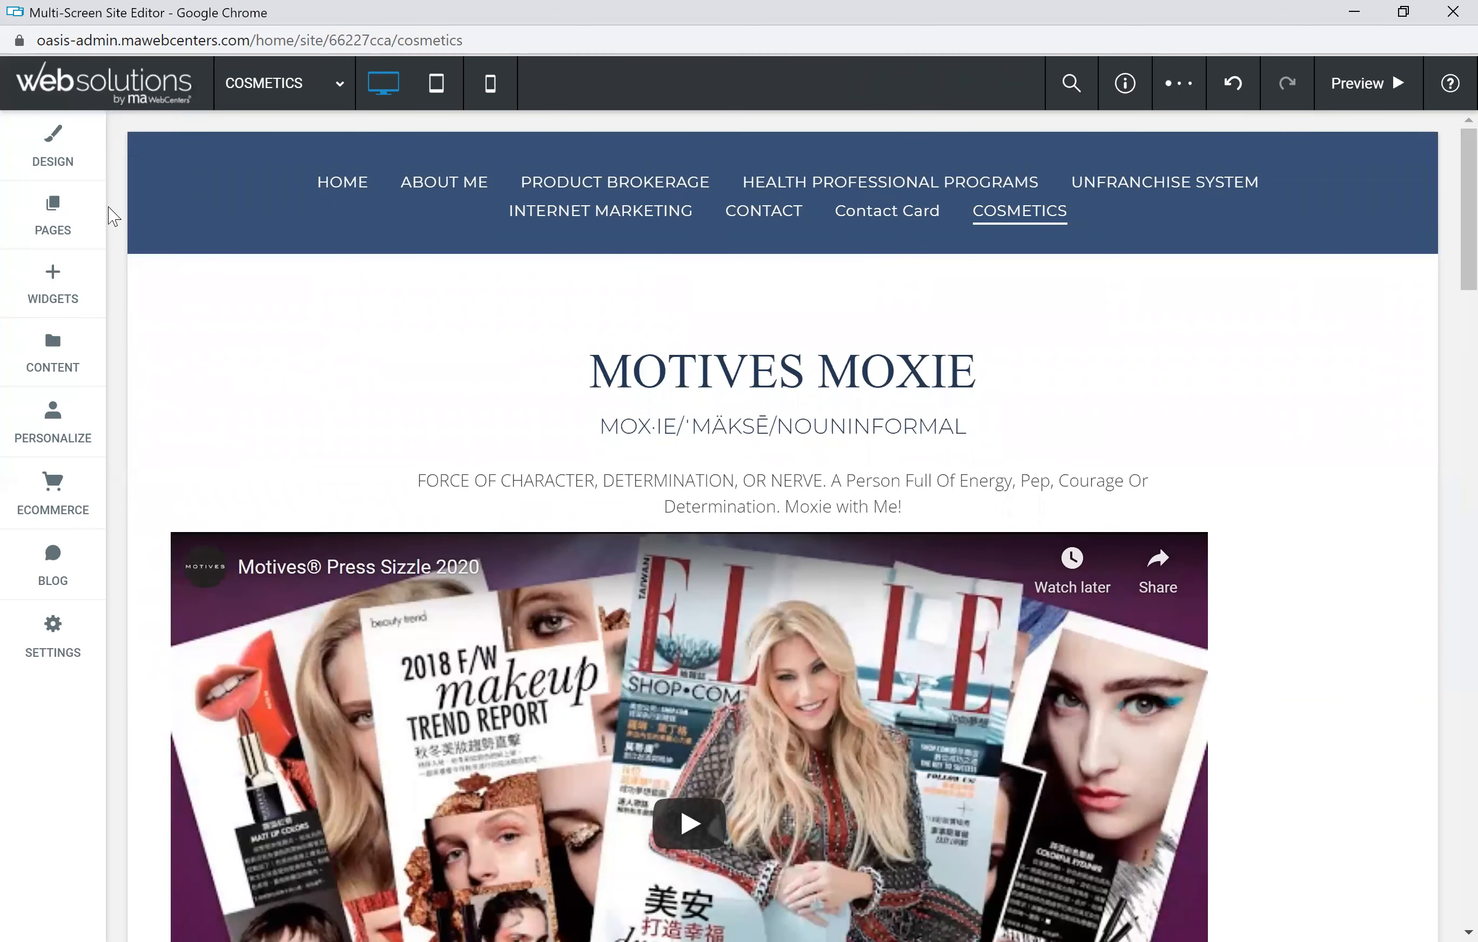
Add a new blank page named WEIGHT MANAGEMENT to the site.
click(80, 227)
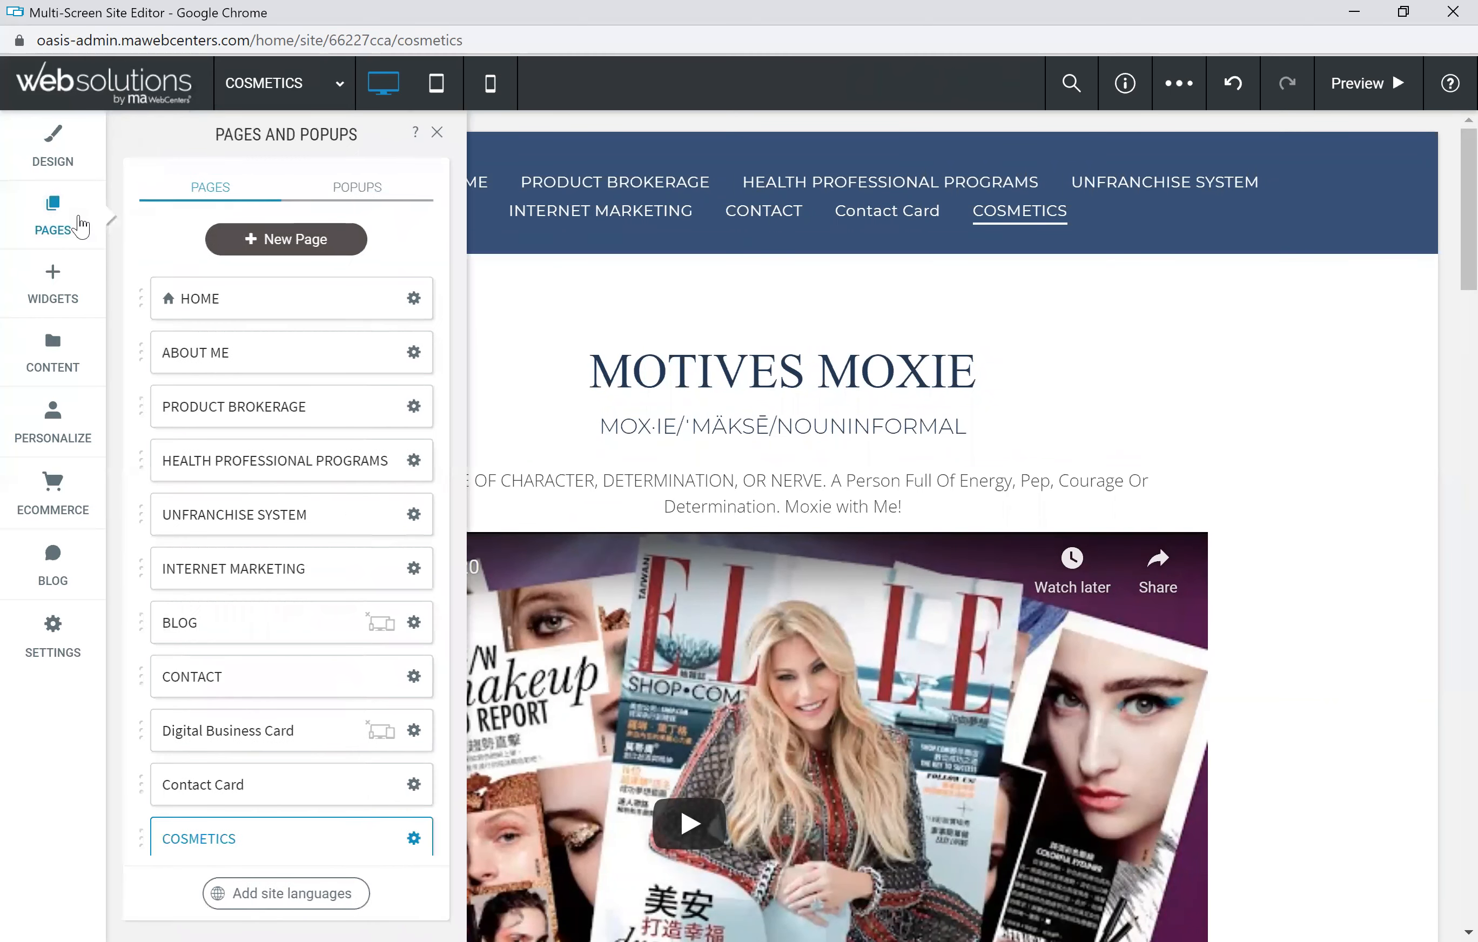
click(294, 241)
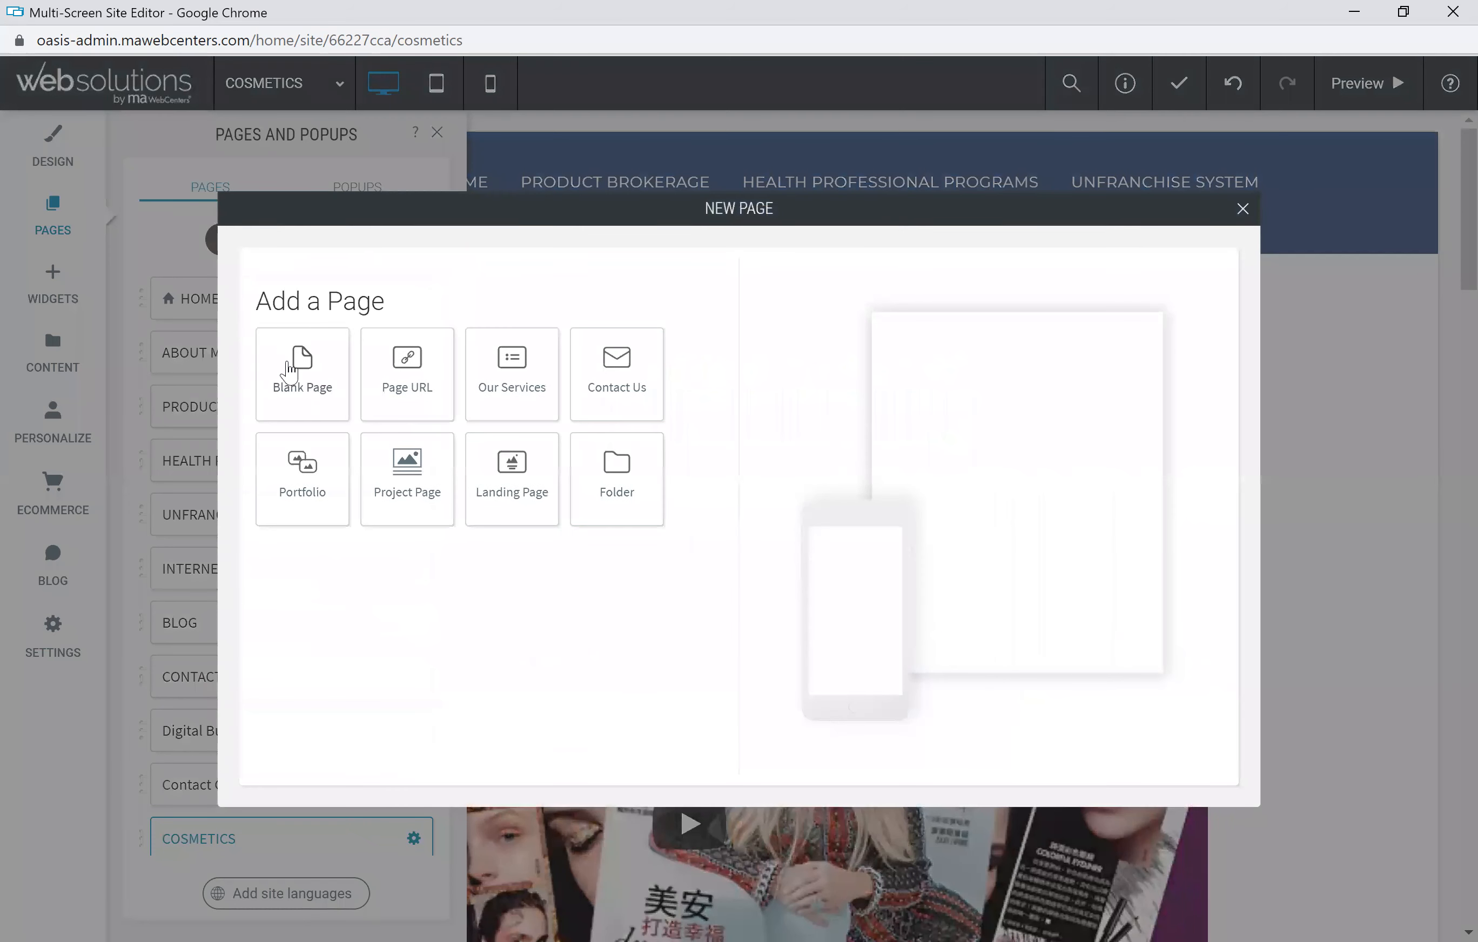
click(310, 389)
drag(332, 389, 264, 401)
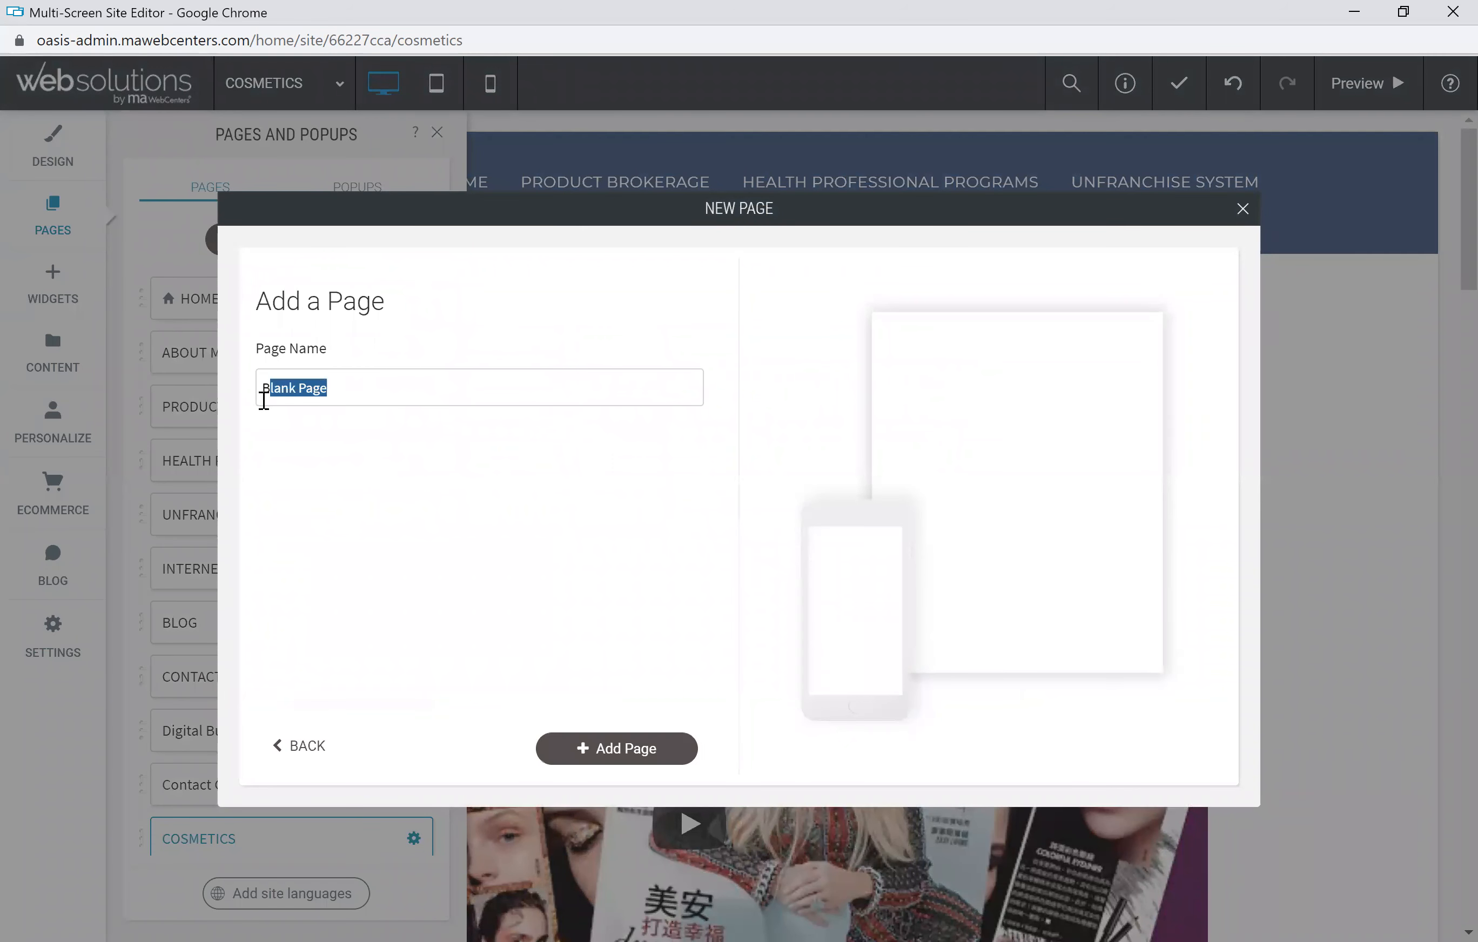
text(WEIGHT MANAGEMENT)
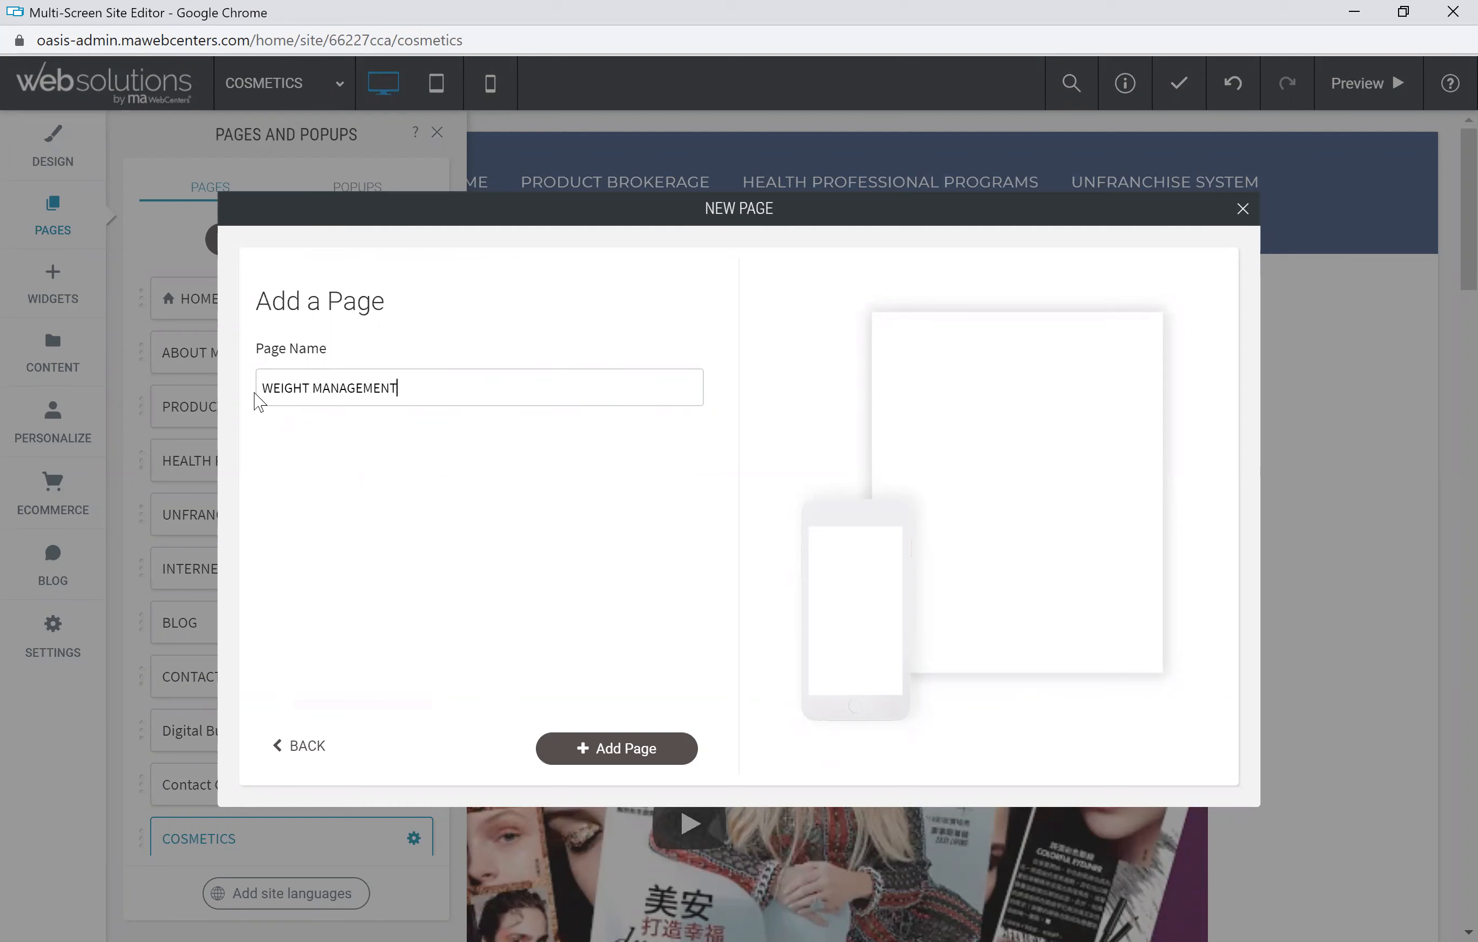
click(631, 764)
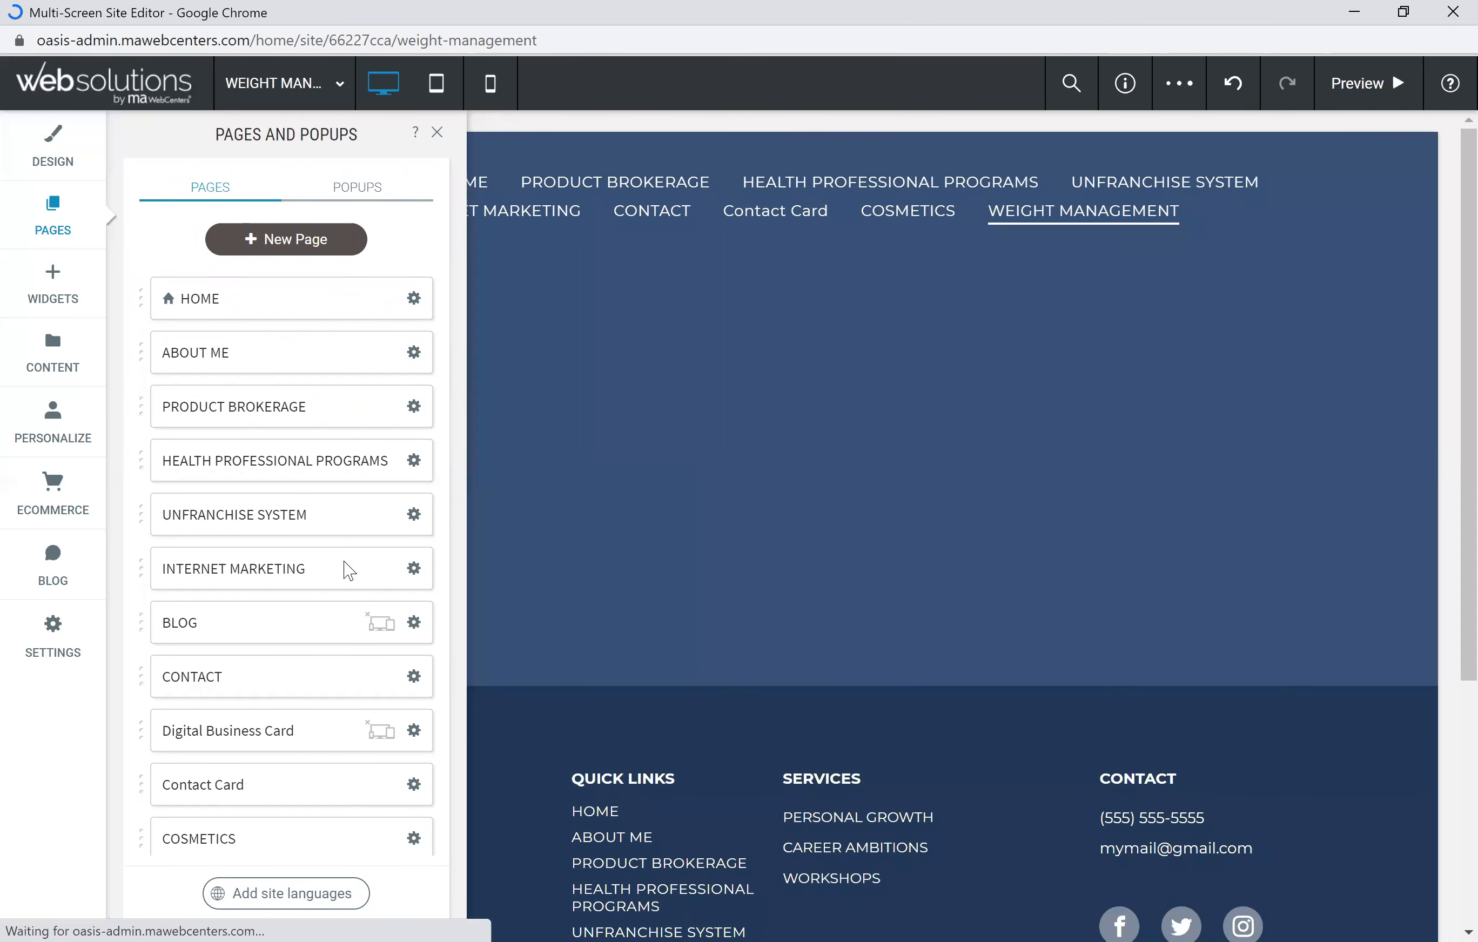
scroll(360, 561, down, 2)
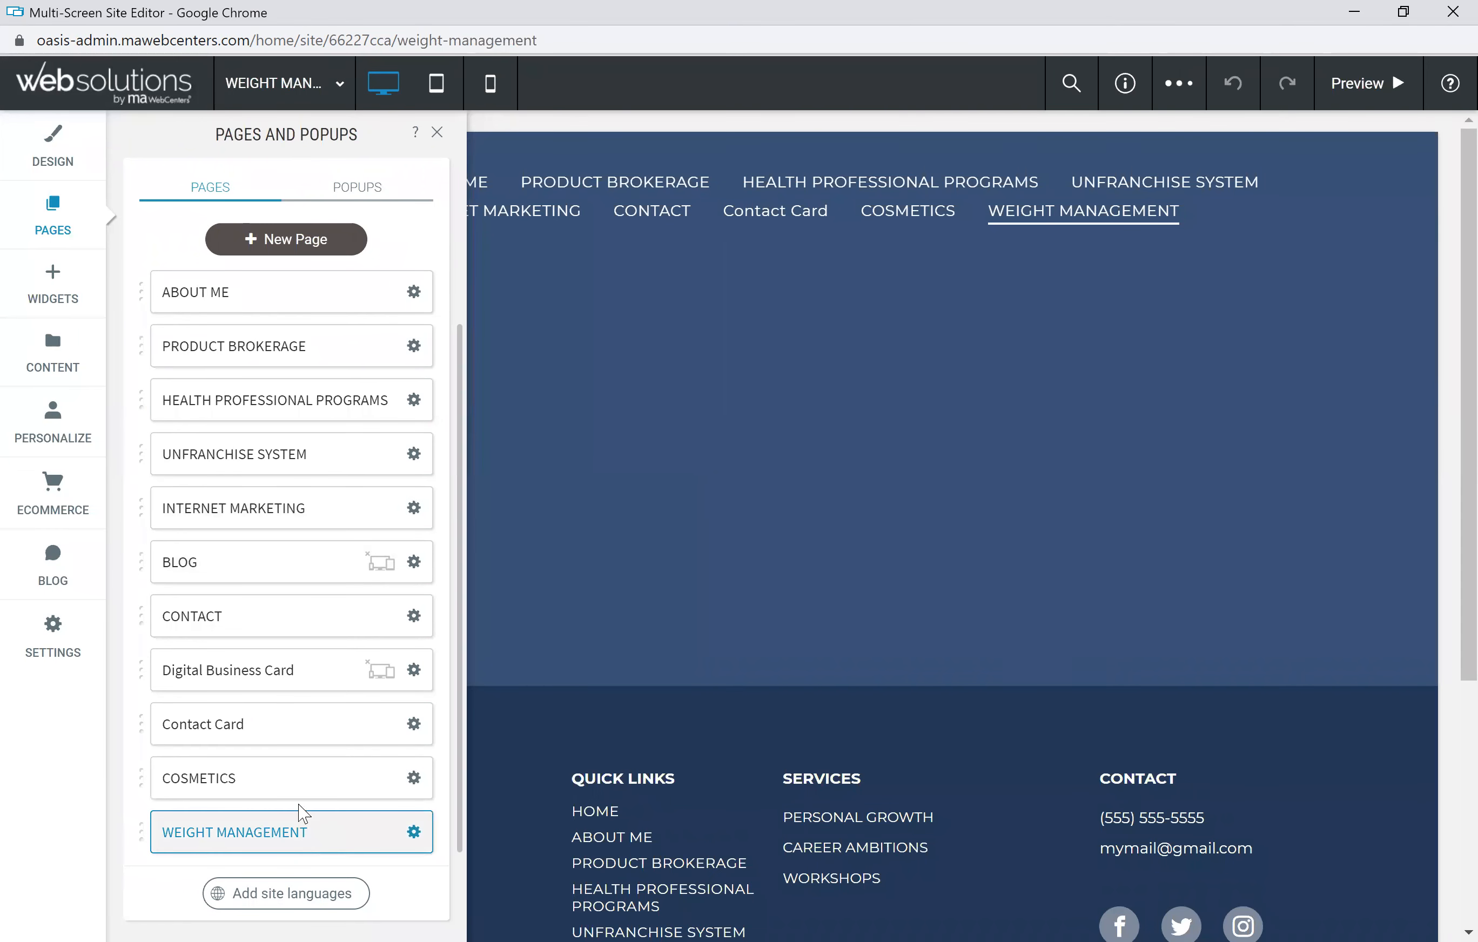
click(437, 133)
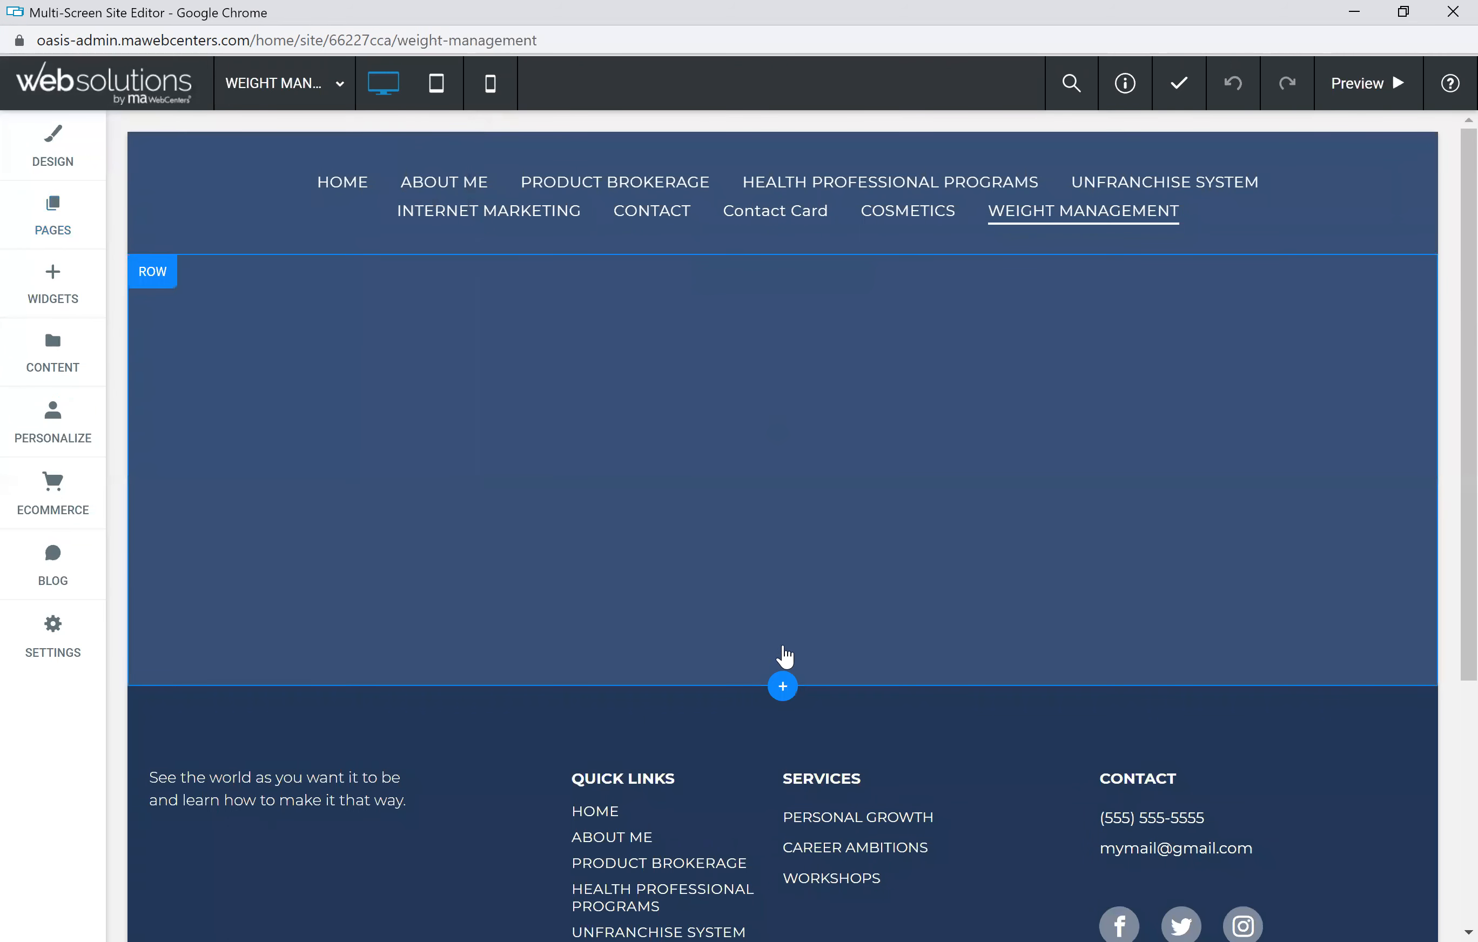
Start adding a new section to the WEIGHT MANAGEMENT page and show the UFO category of prebuilt sections.
click(786, 696)
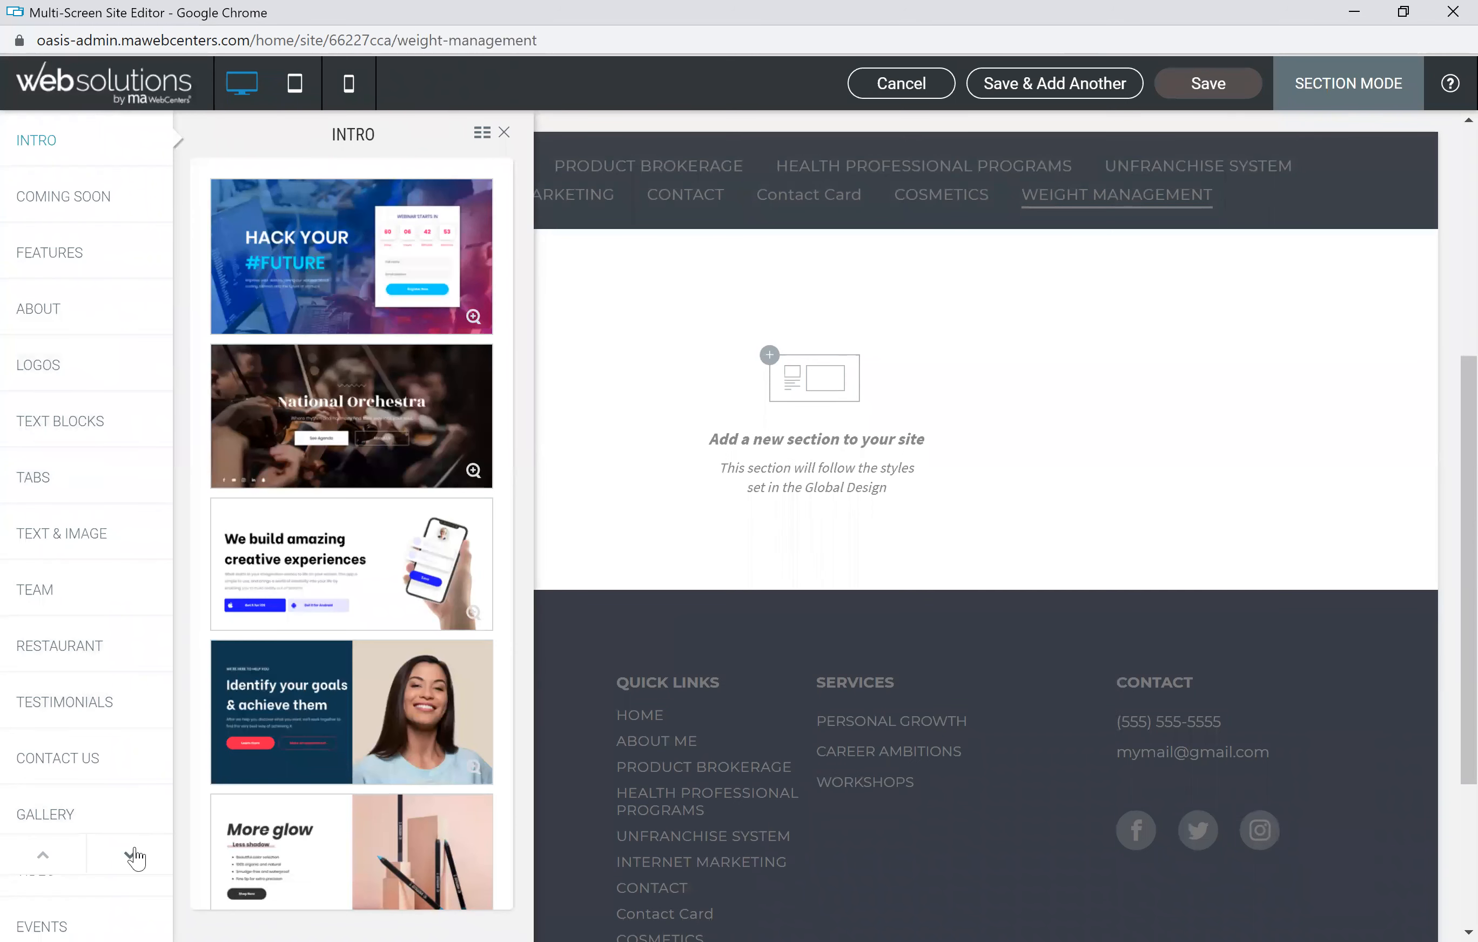
click(147, 842)
click(132, 863)
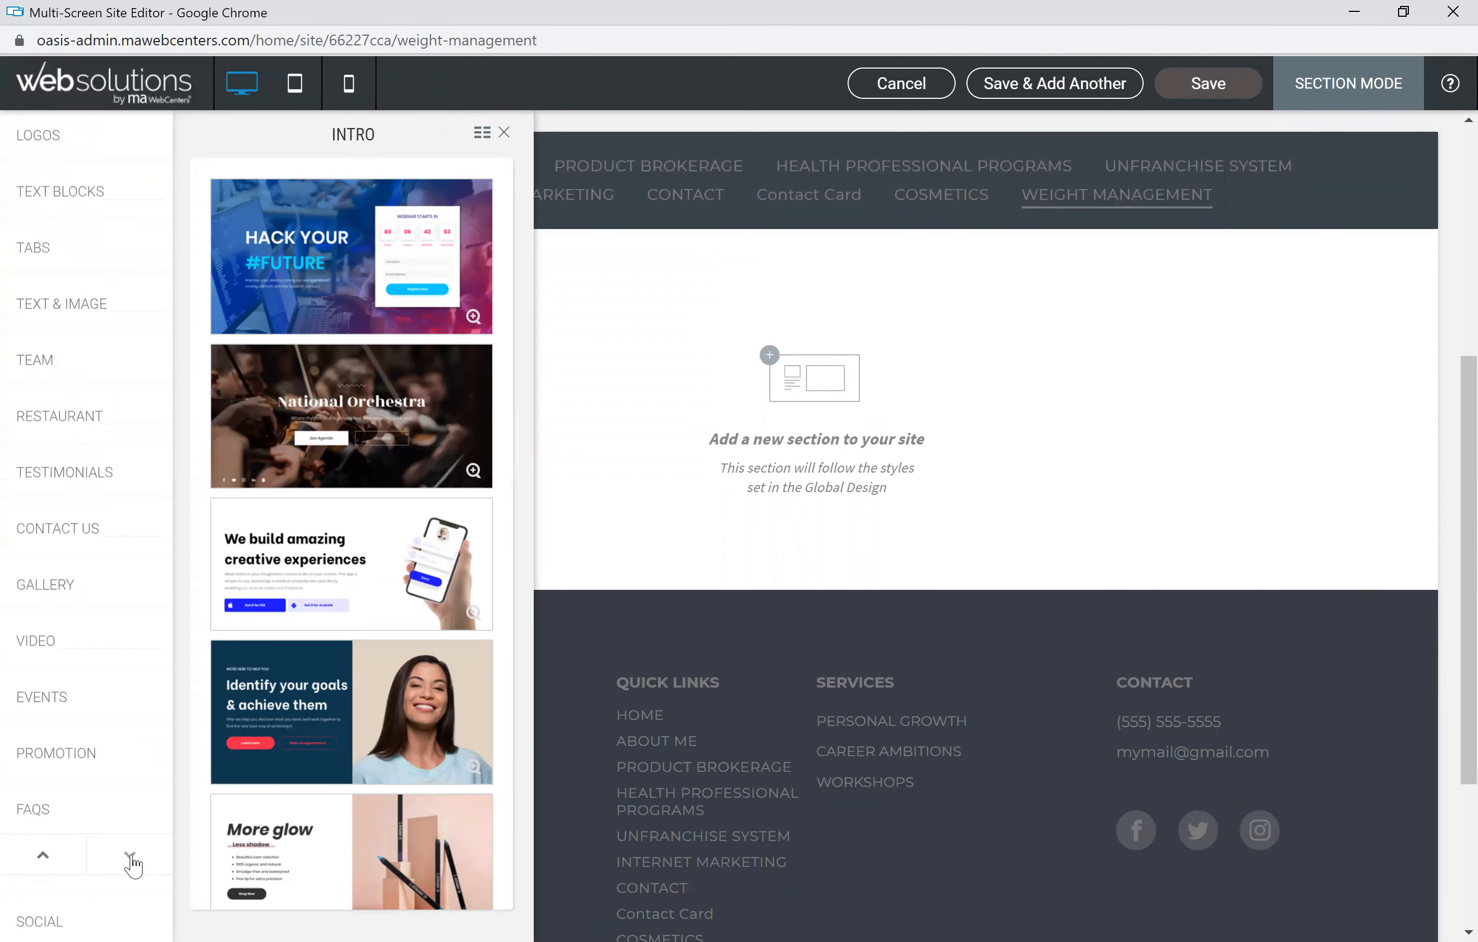
click(131, 862)
click(37, 783)
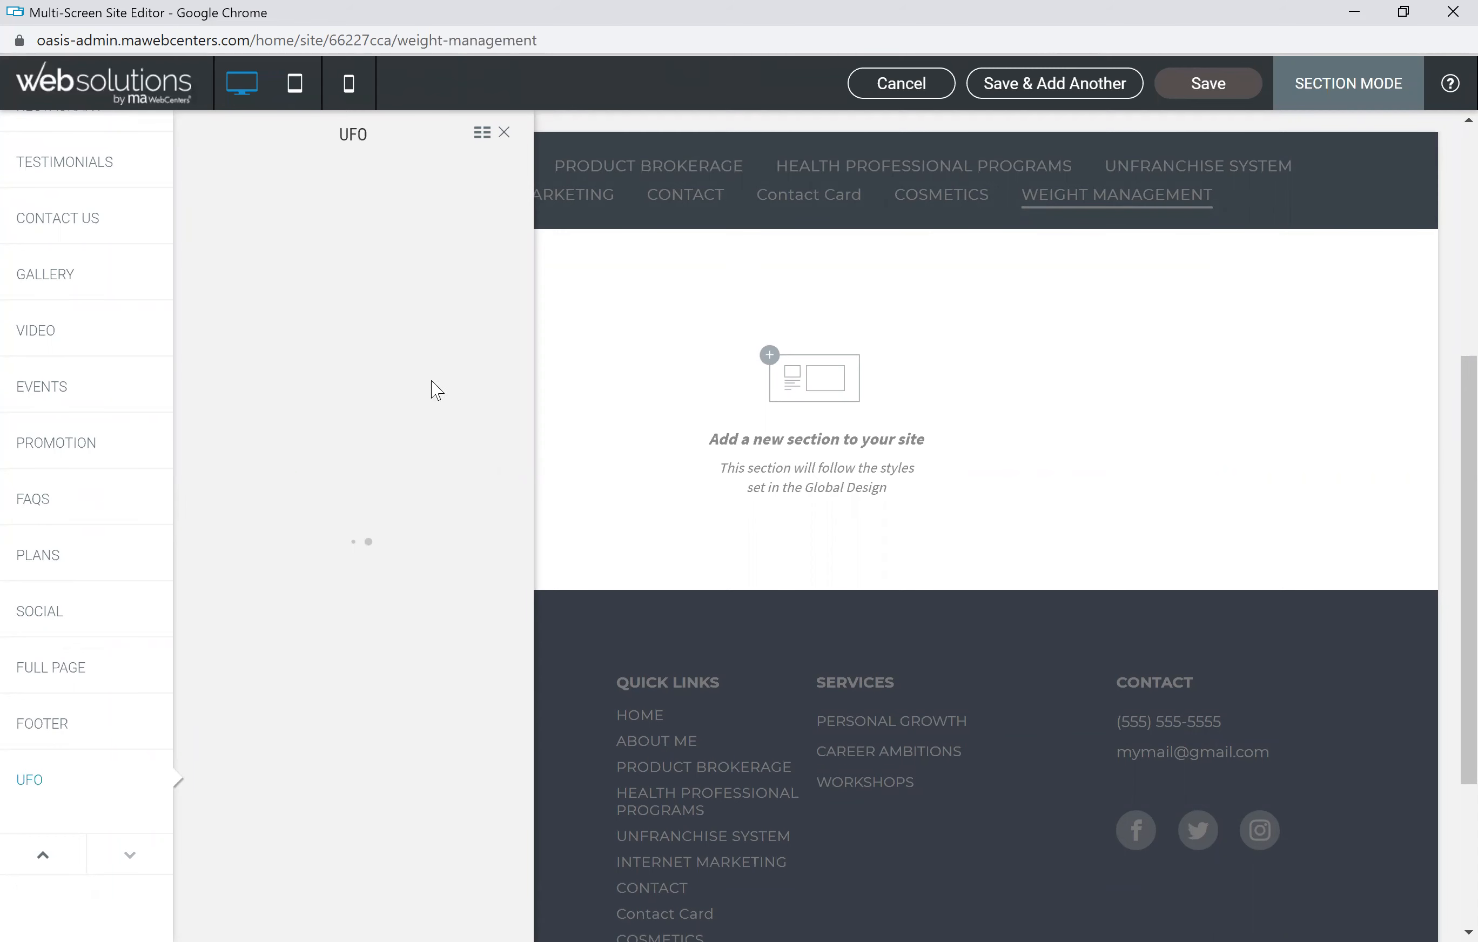
Choose the UFO section GET READY TO START with the four numbered circles for the page.
scroll(382, 508, down, 10)
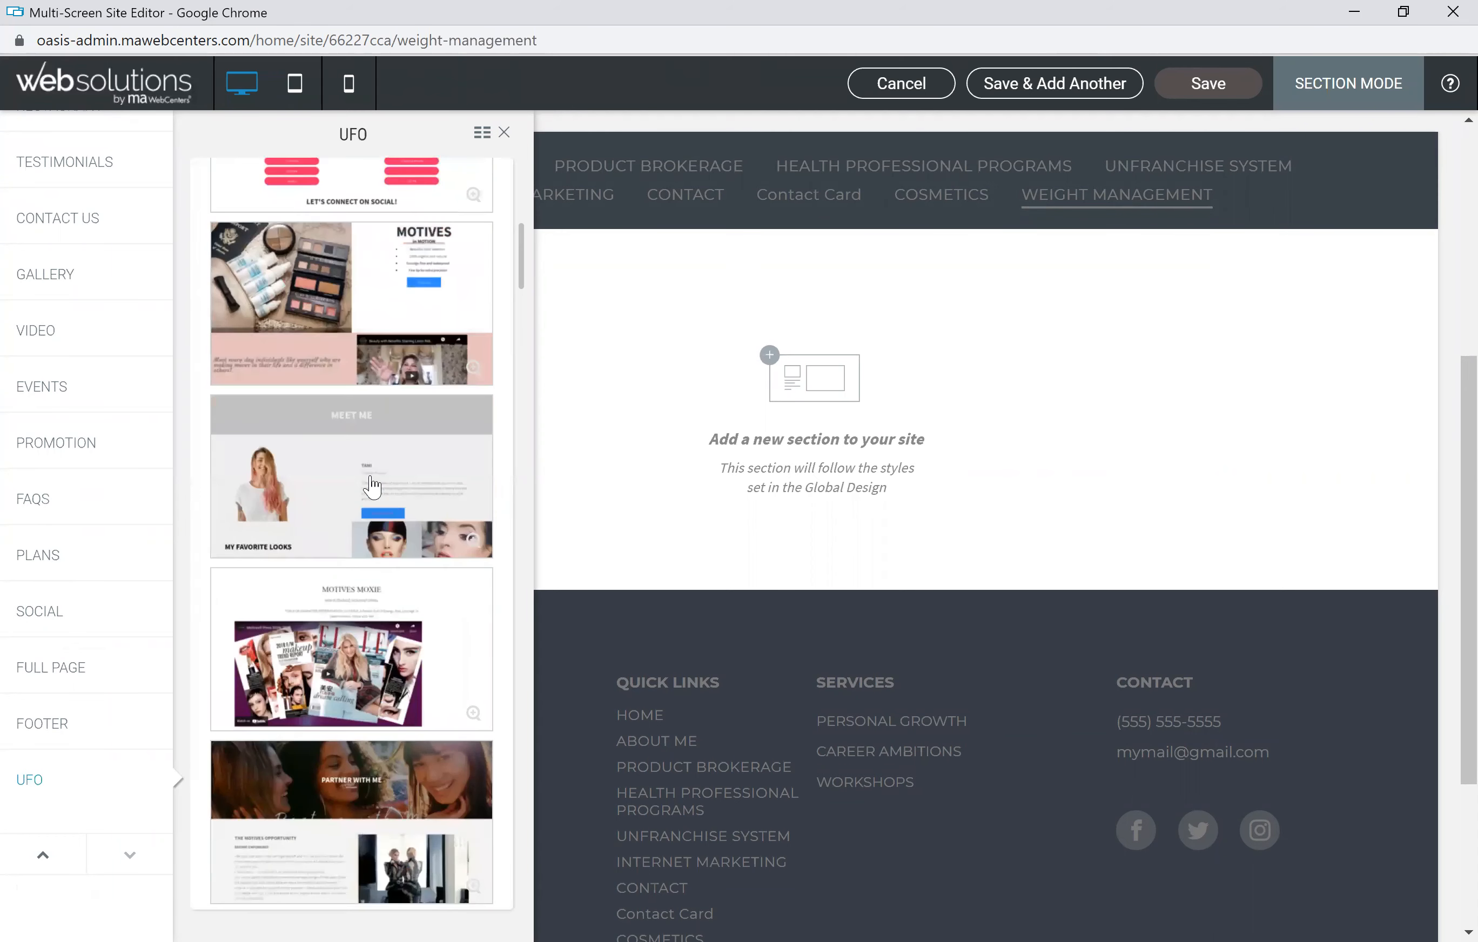
scroll(381, 496, down, 15)
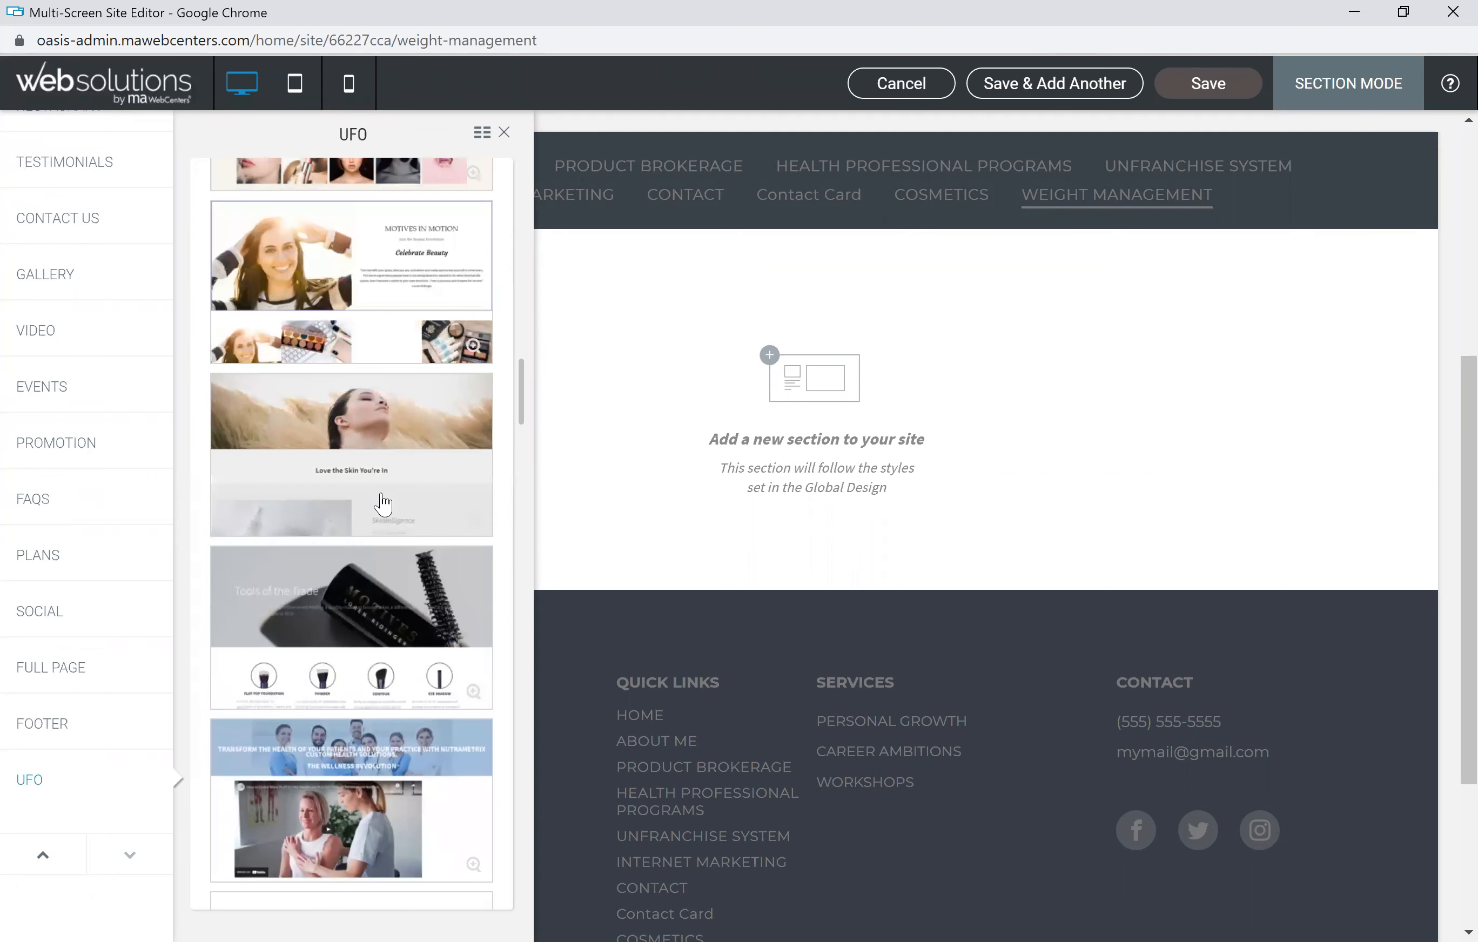
scroll(376, 485, down, 15)
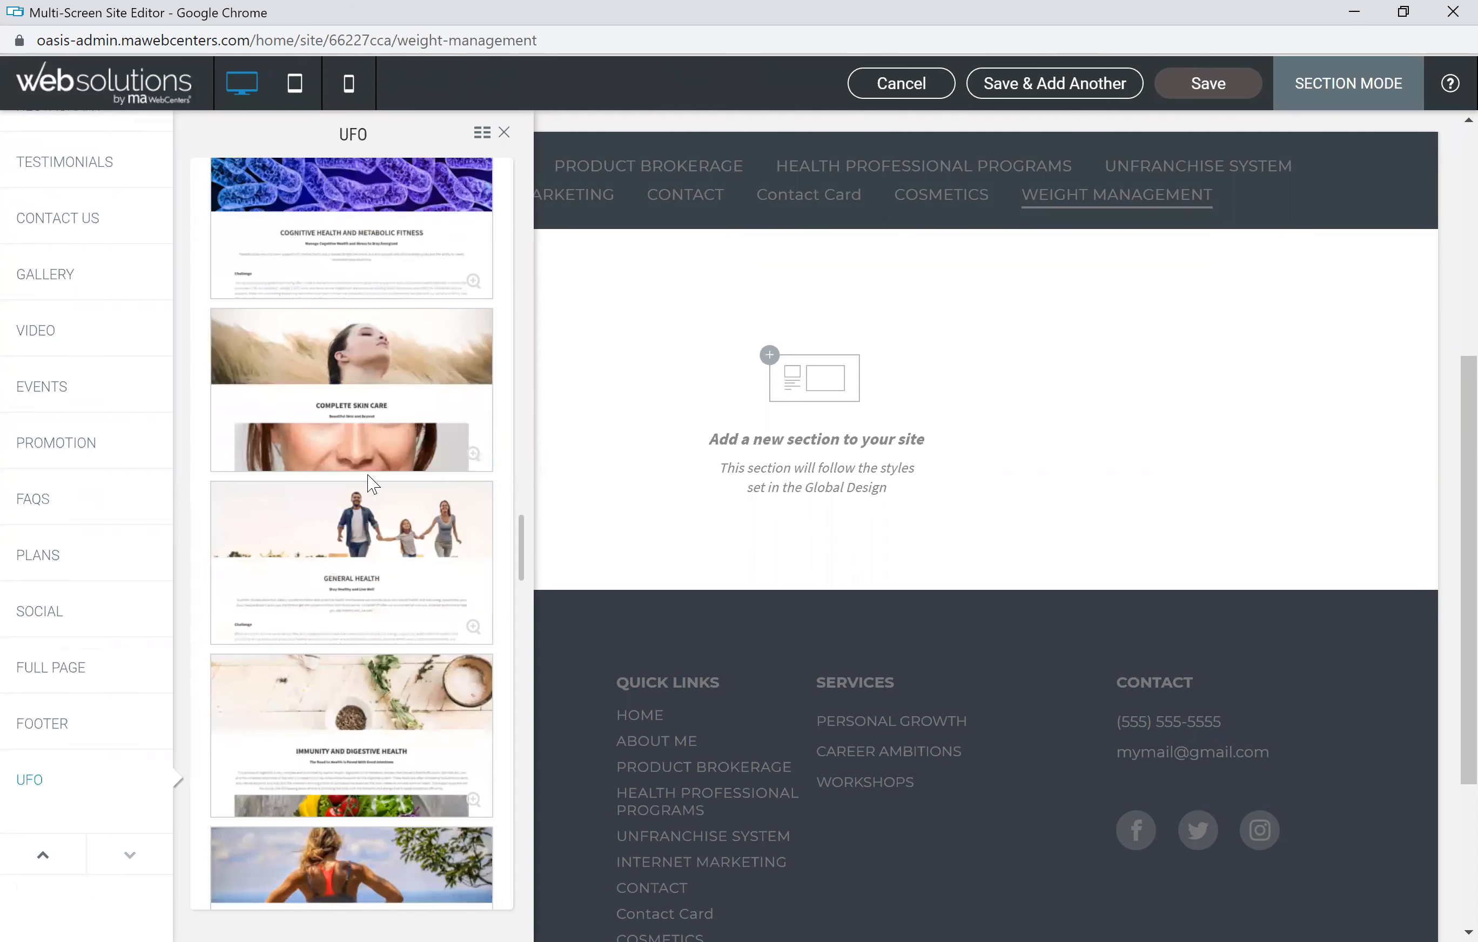
scroll(368, 480, down, 15)
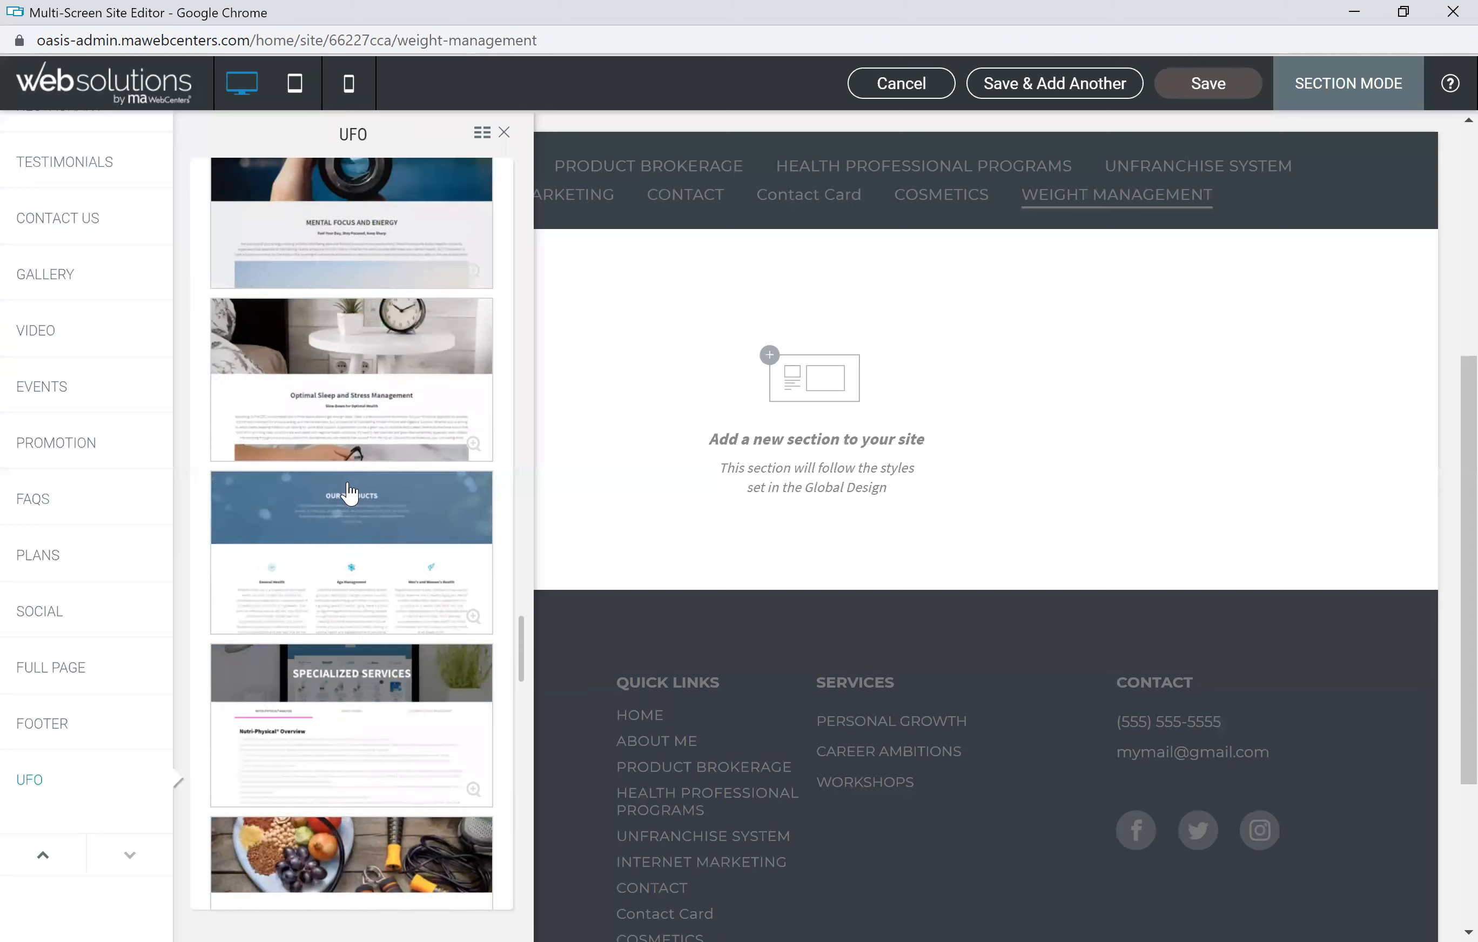
scroll(348, 464, down, 15)
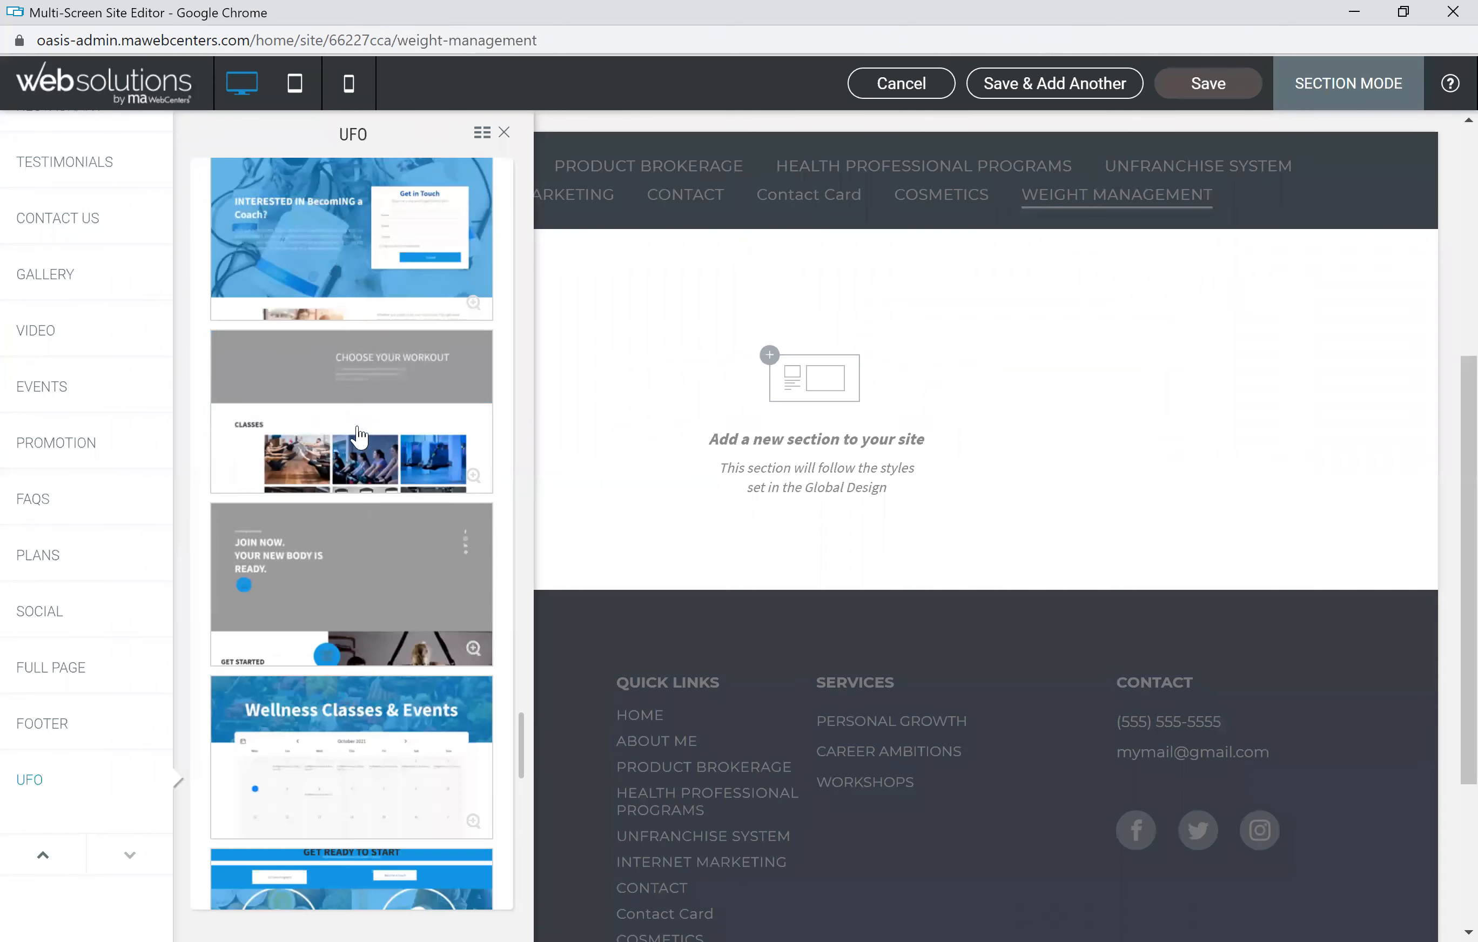
scroll(365, 424, down, 7)
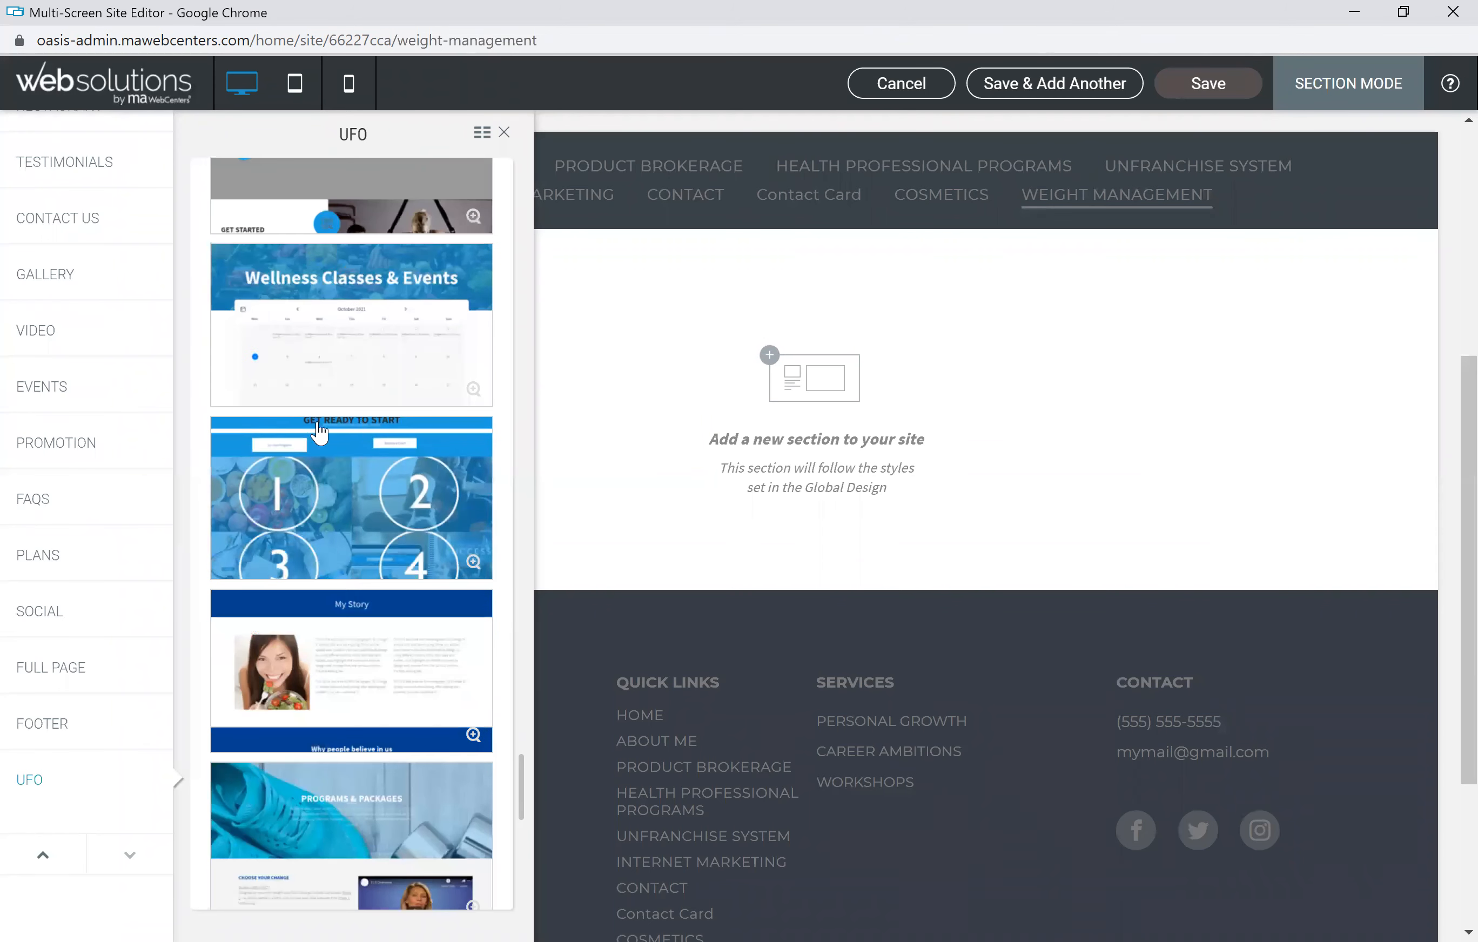
click(372, 520)
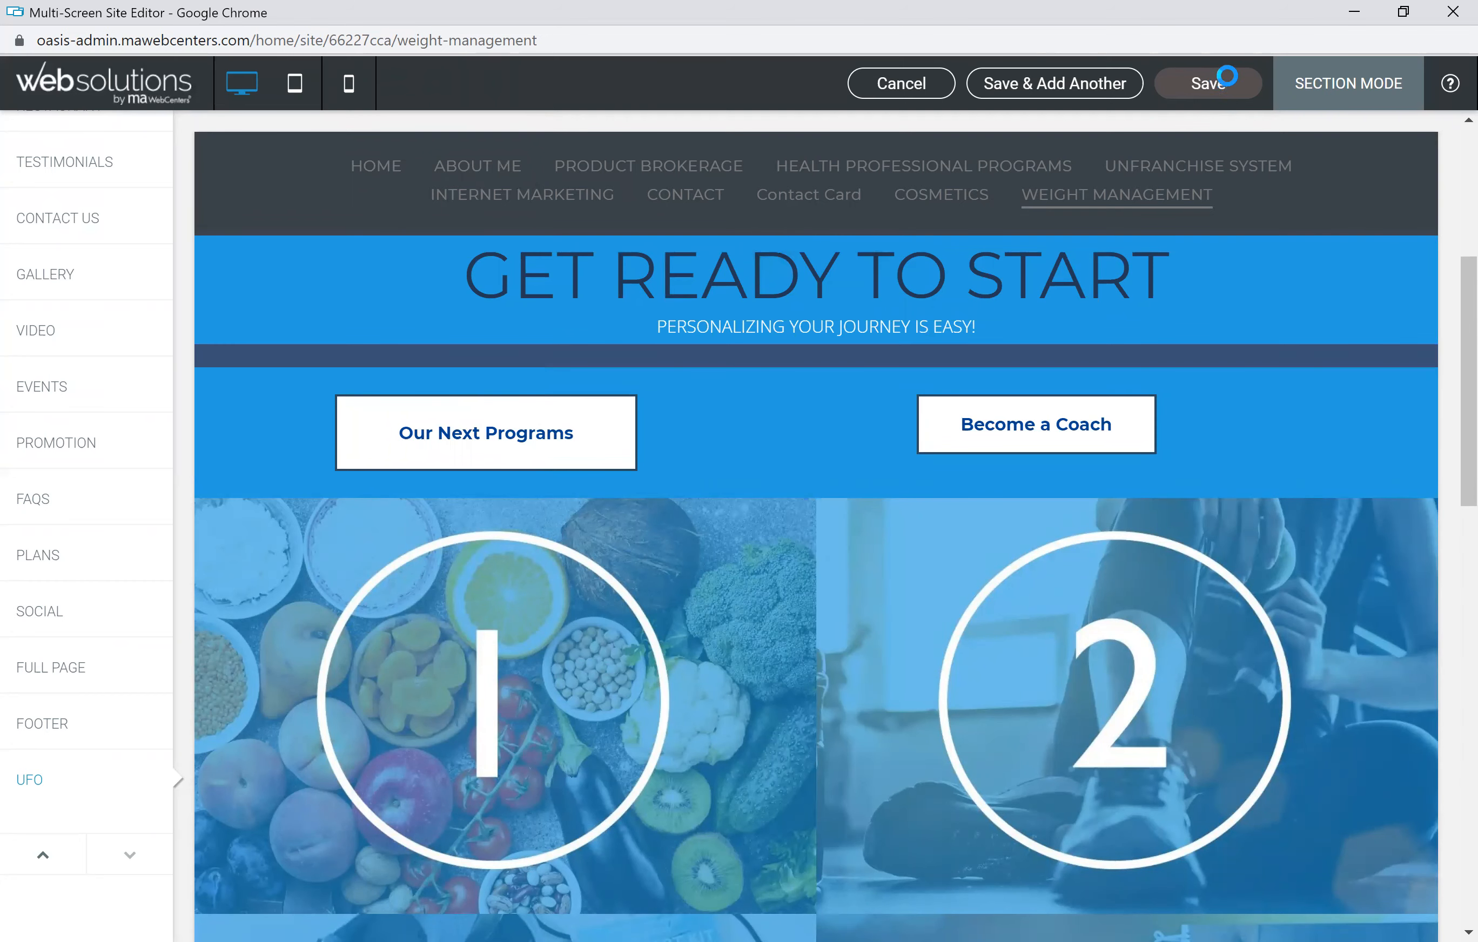
Save the GET READY TO START section to the page and delete the empty row above it.
click(1207, 84)
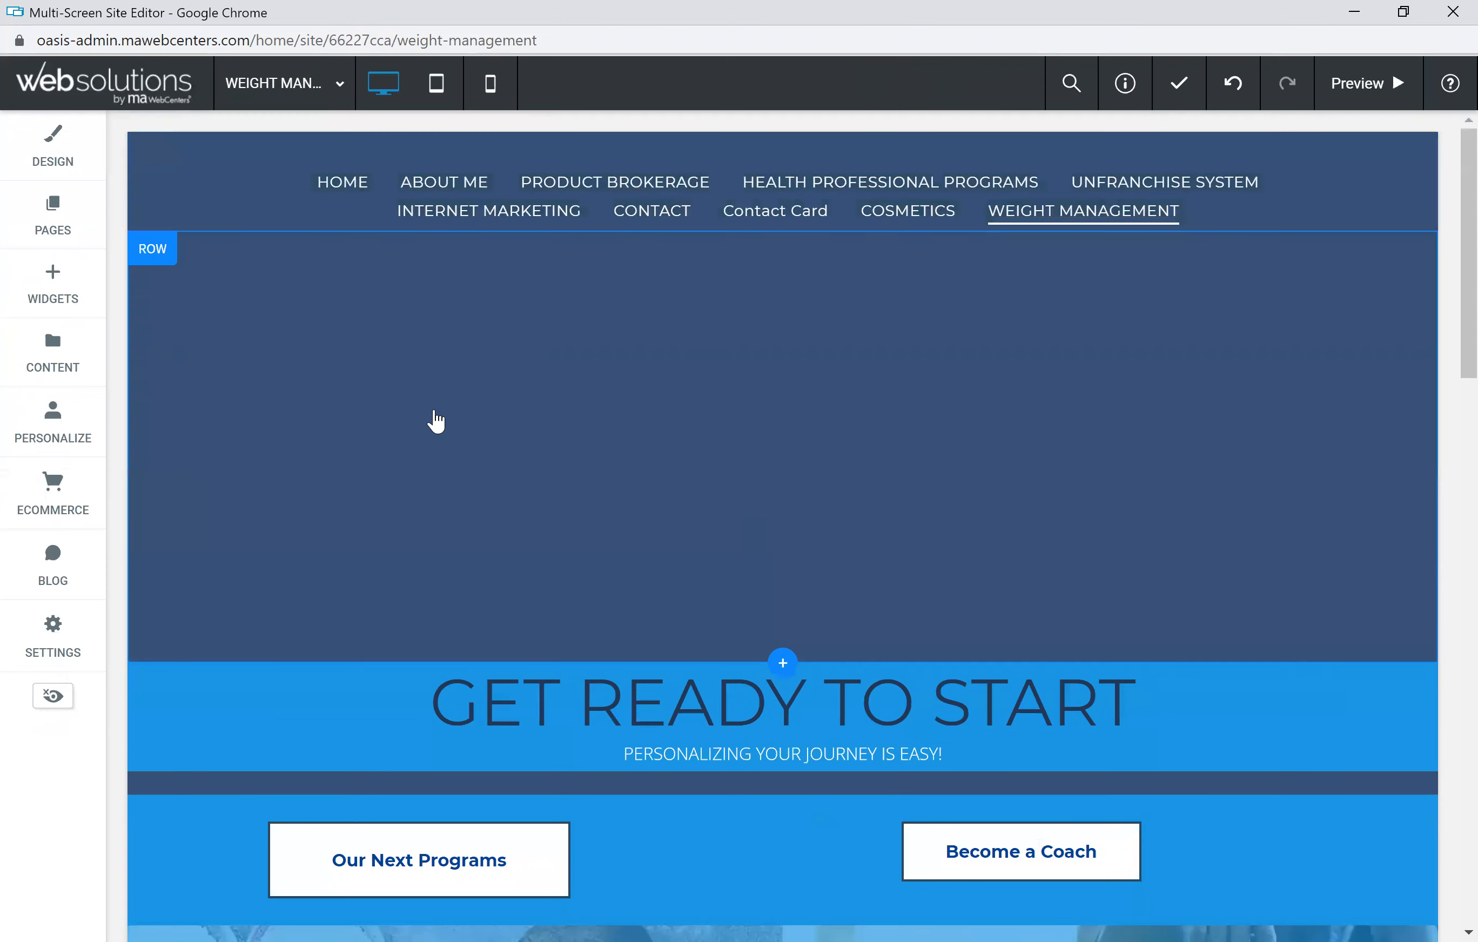
click(169, 268)
click(185, 612)
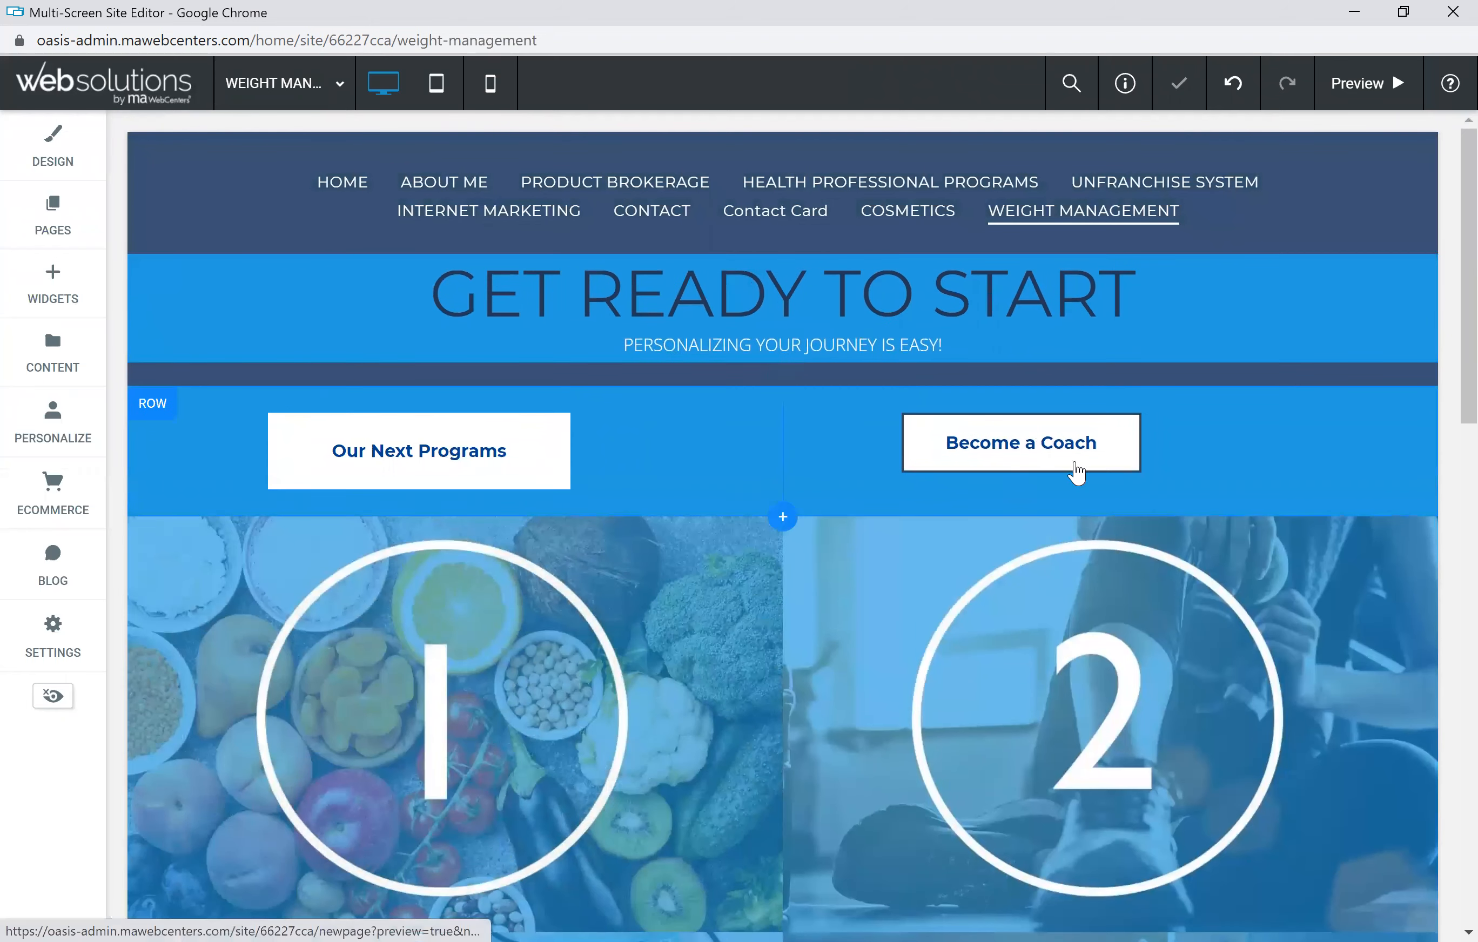
Review the WEIGHT MANAGEMENT page from the four numbered panels down to the health quote and footer, then return to its beginning.
scroll(696, 487, down, 5)
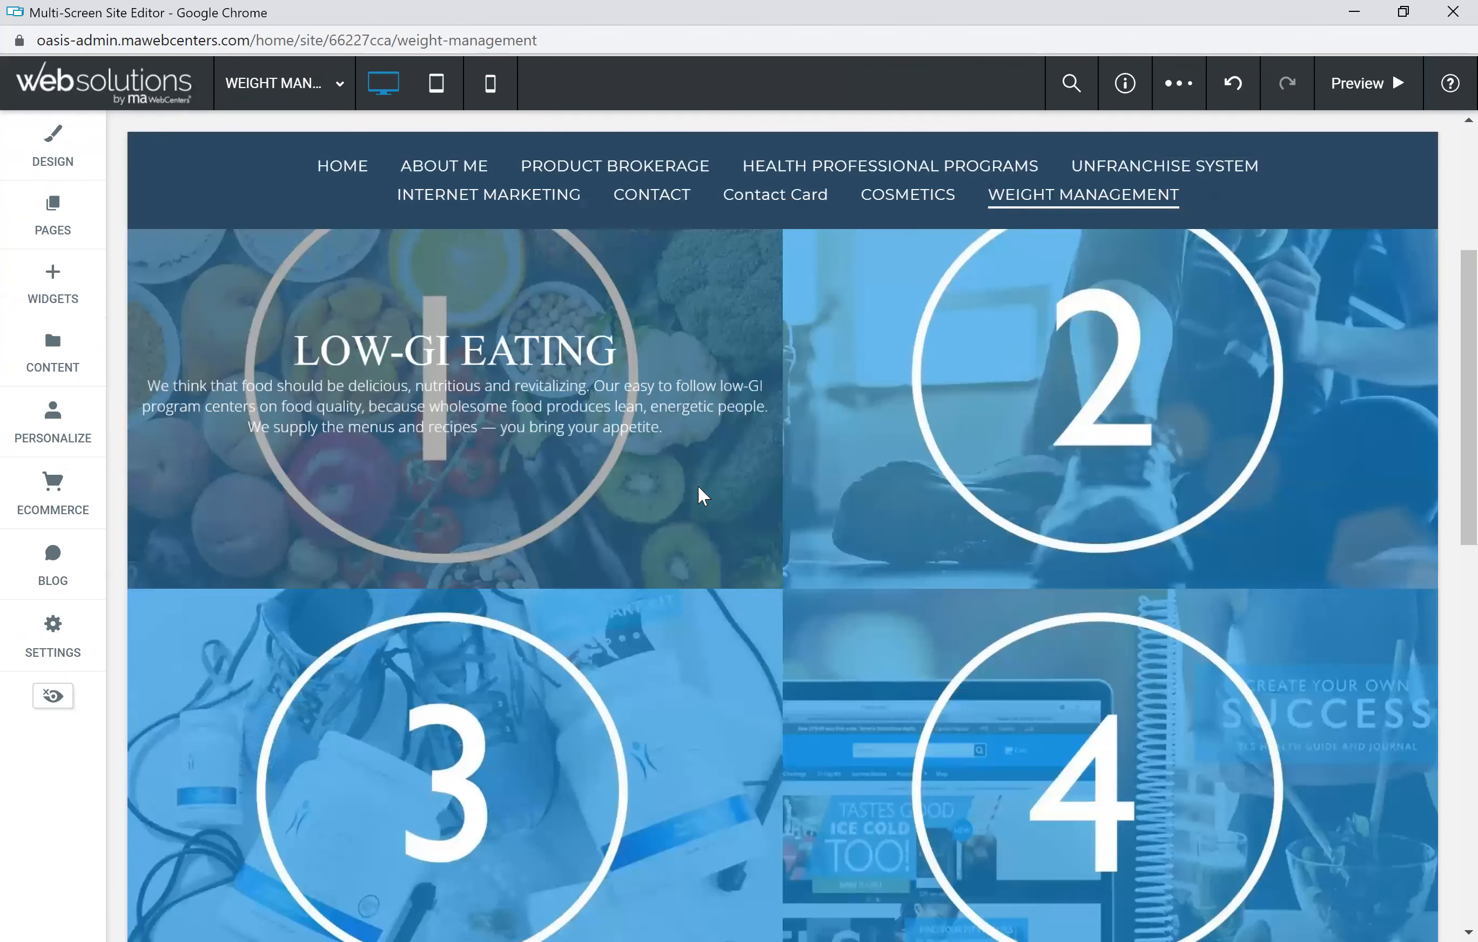
scroll(756, 387, down, 1)
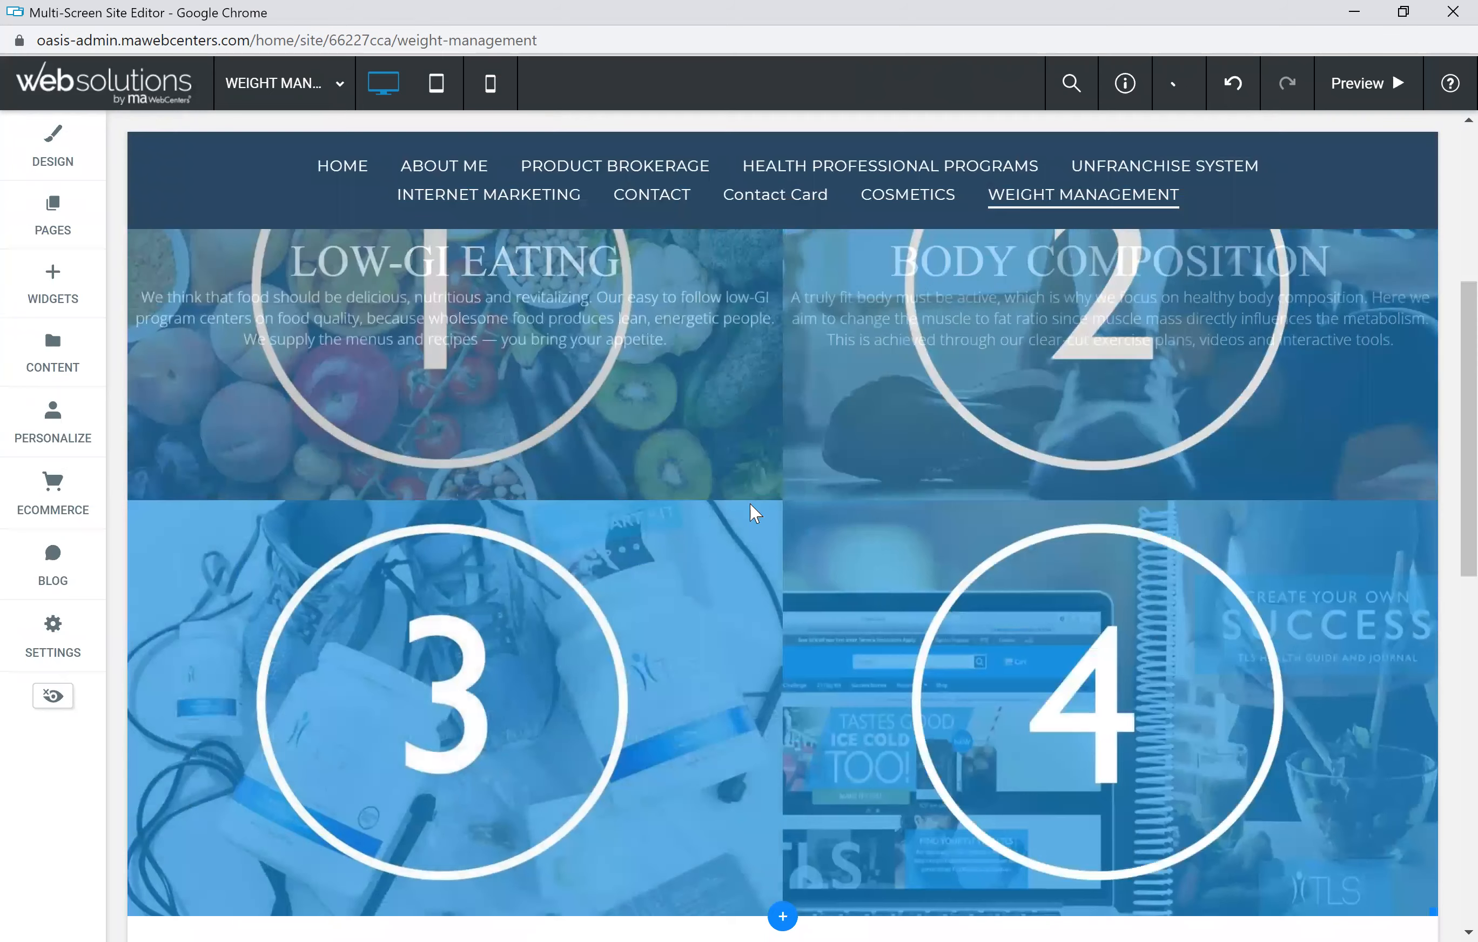
scroll(613, 558, down, 6)
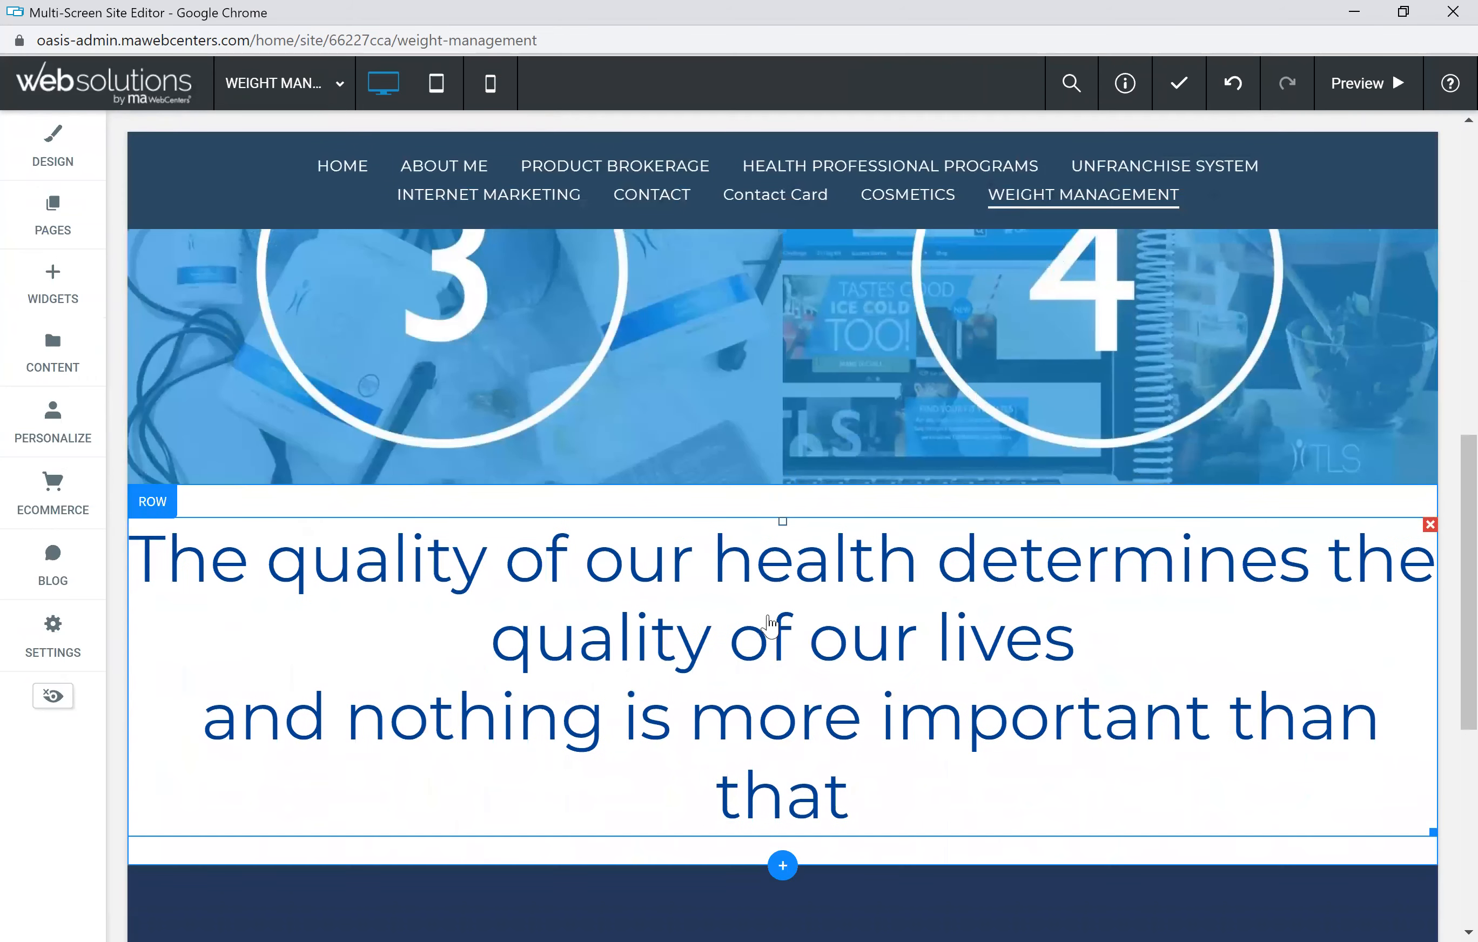
scroll(769, 624, down, 6)
scroll(518, 389, up, 2)
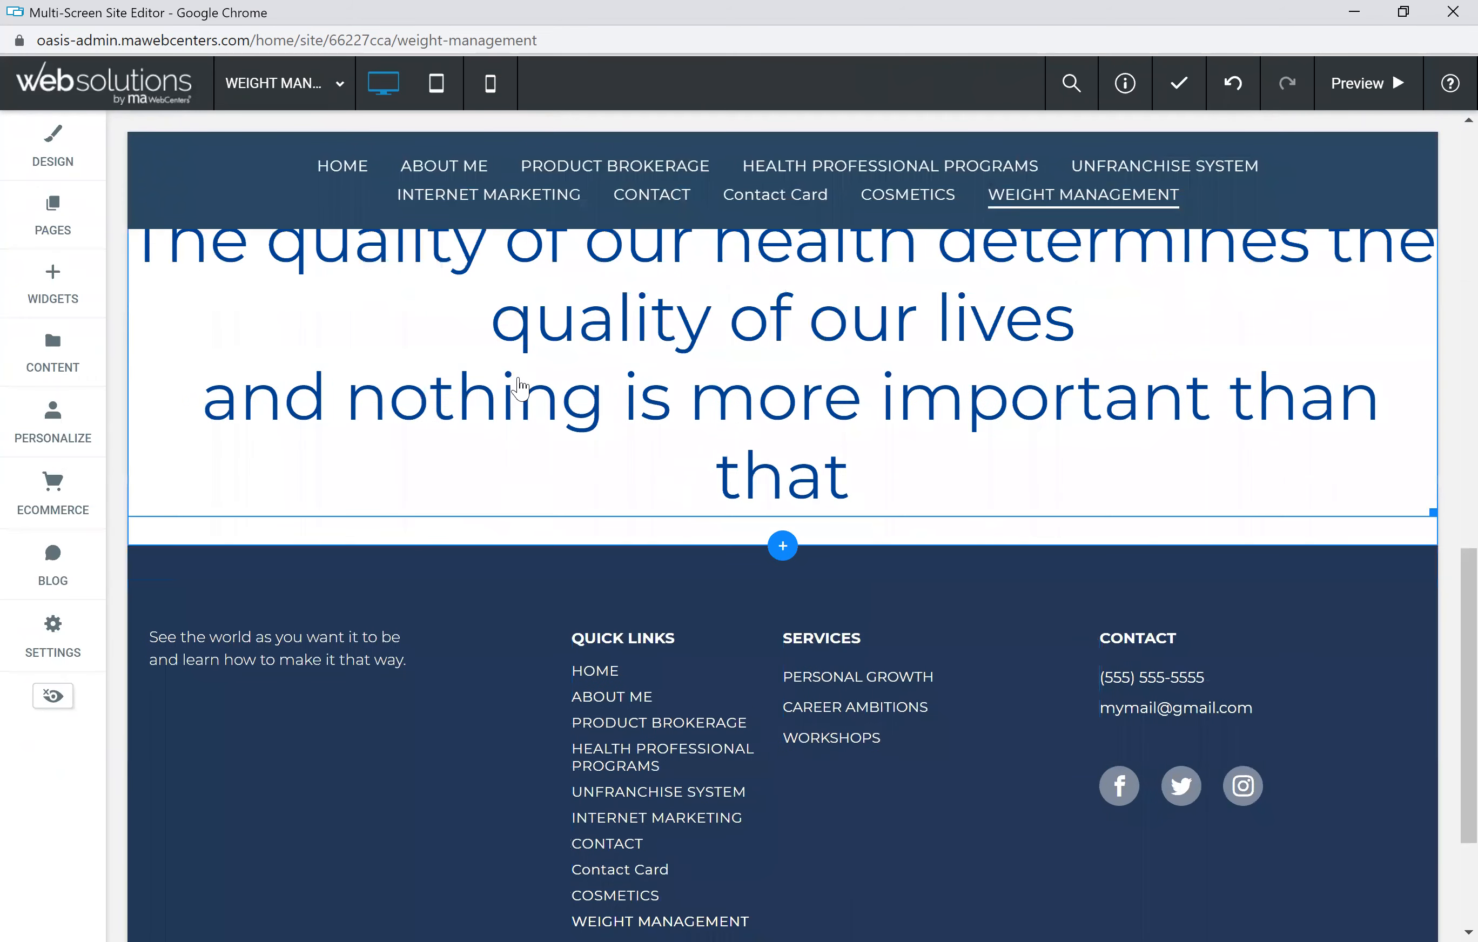
scroll(519, 388, up, 6)
scroll(730, 509, up, 6)
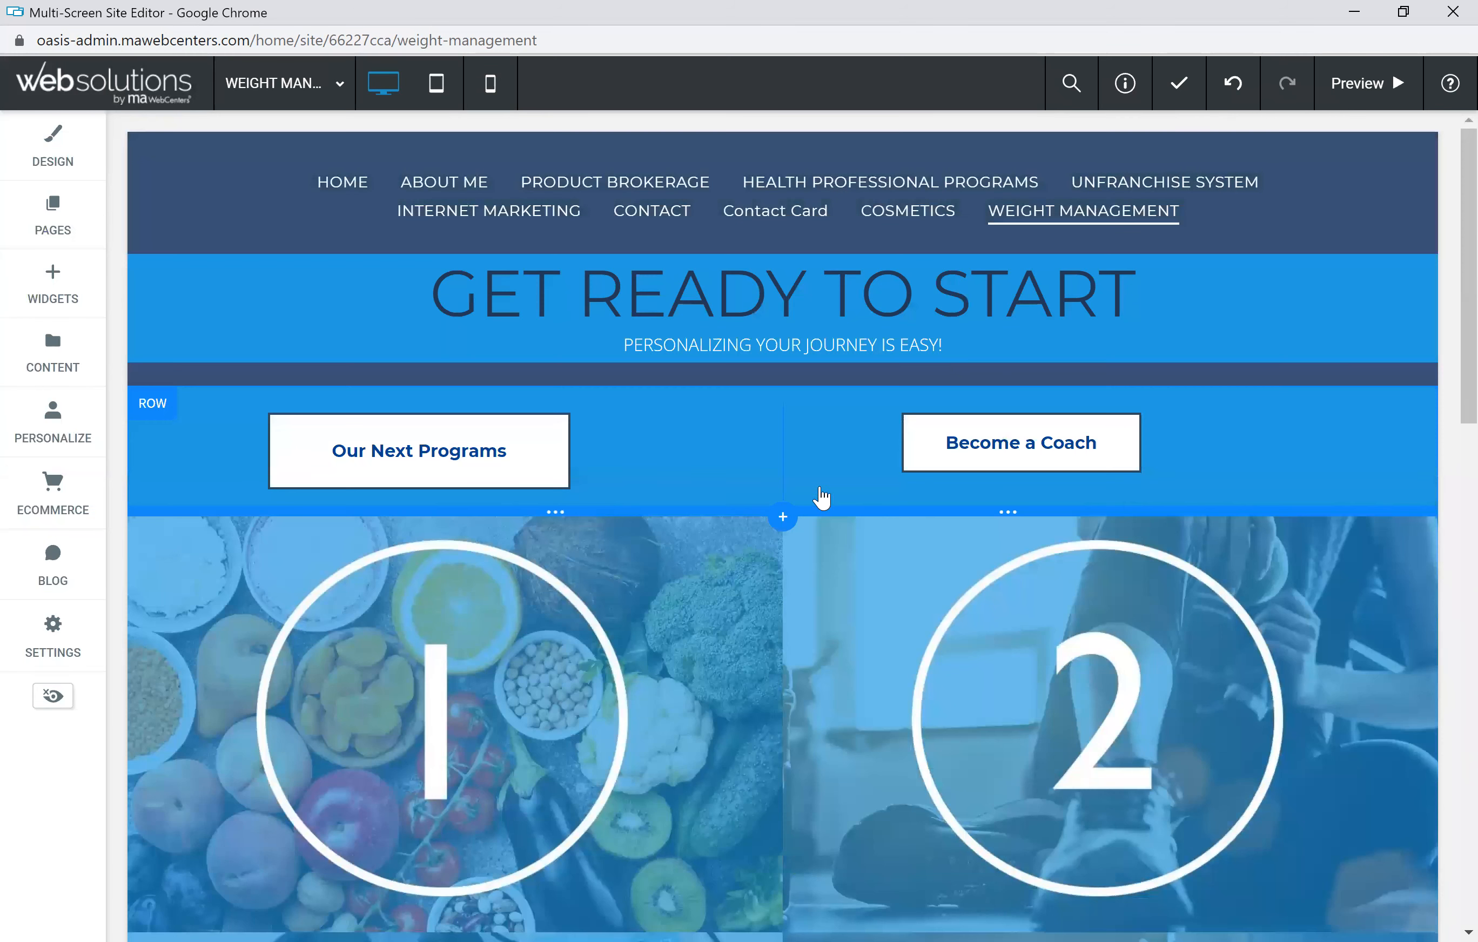